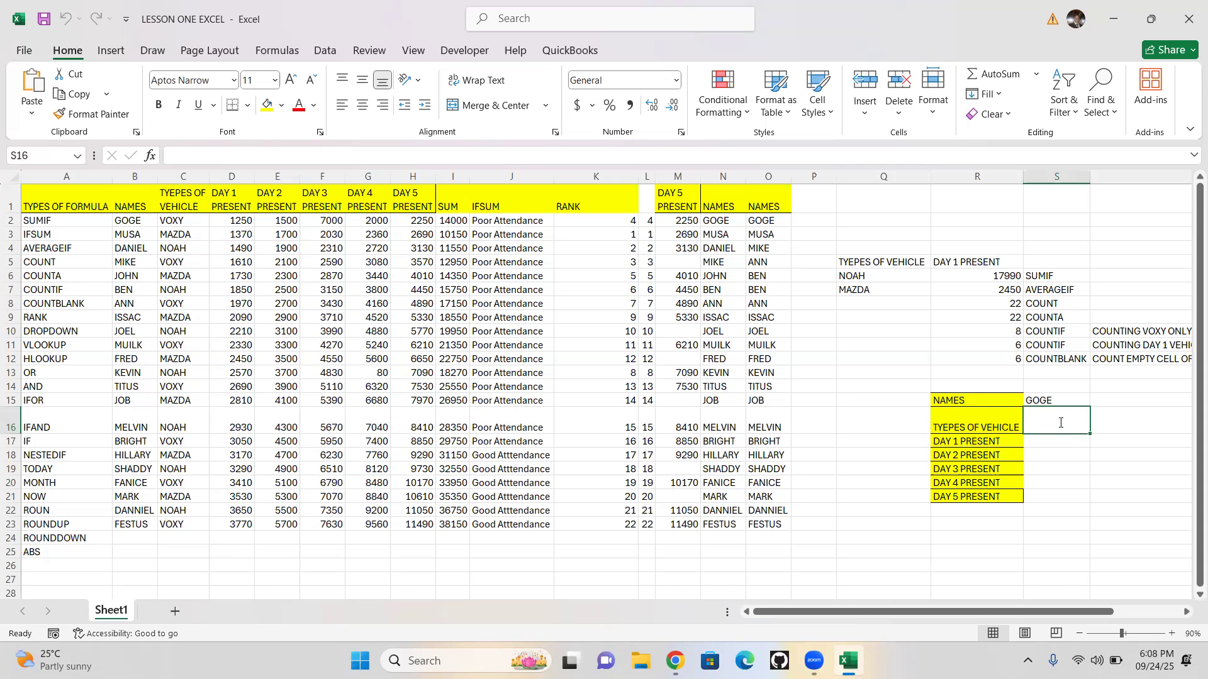
pyautogui.write('0')
pyautogui.press('BackSpace')
pyautogui.write('-')
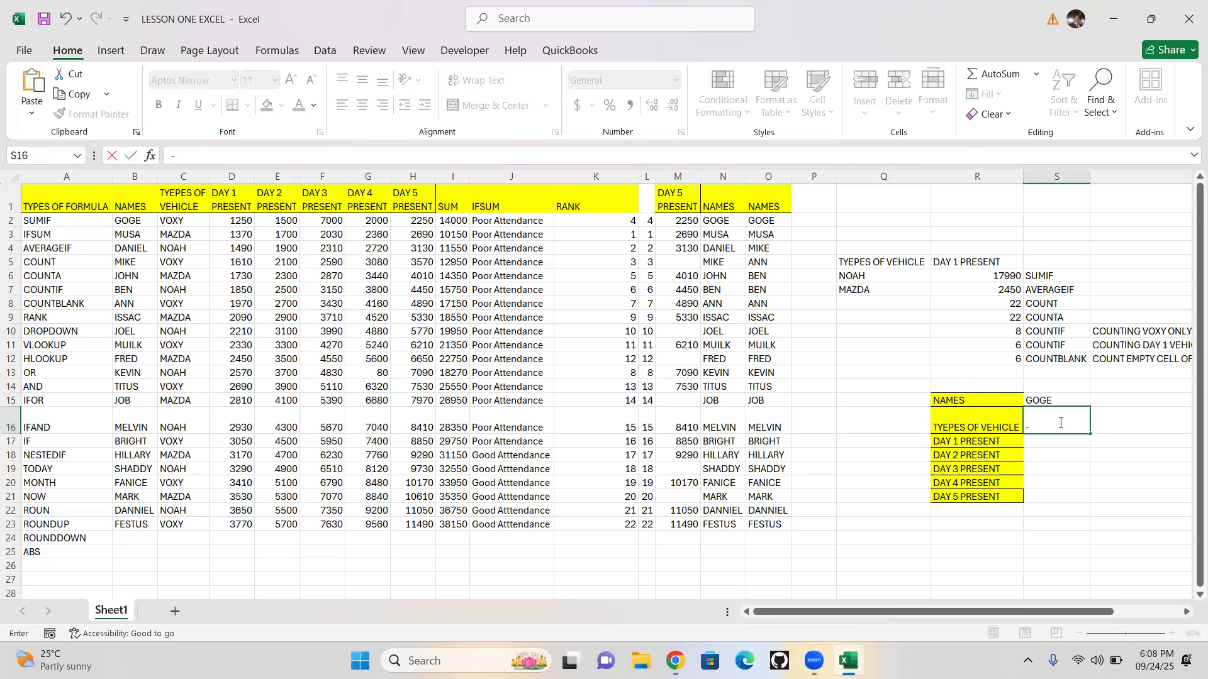
pyautogui.press('BackSpace')
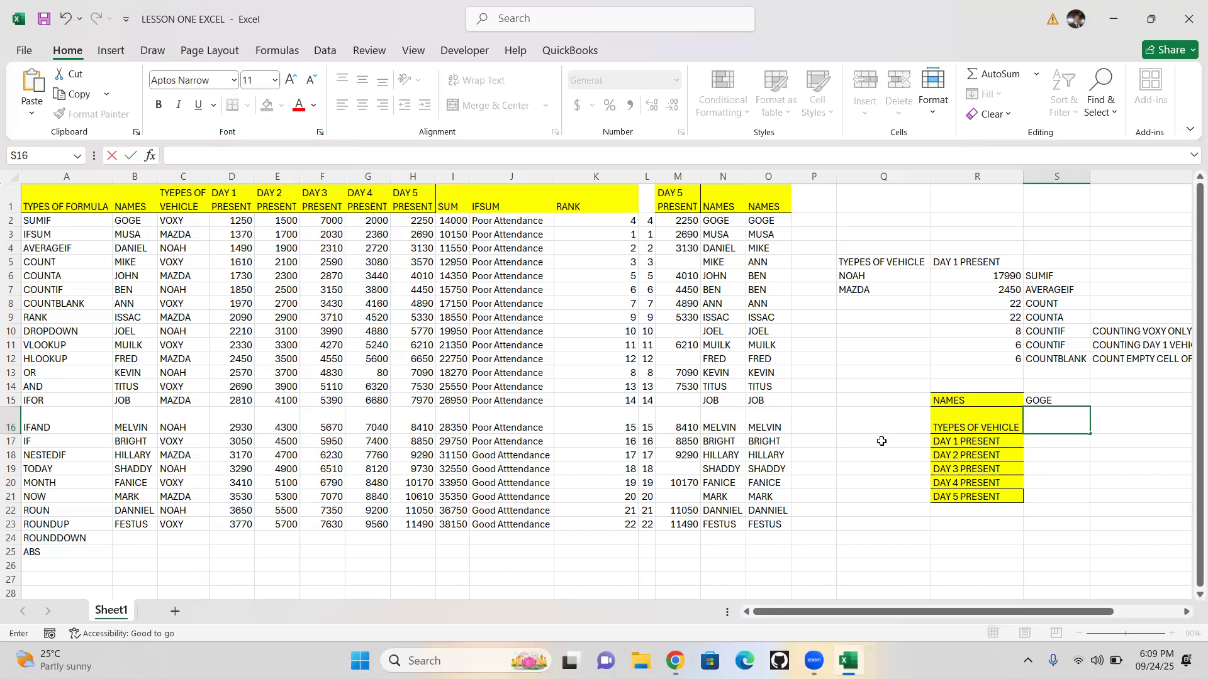
pyautogui.click(1067, 386)
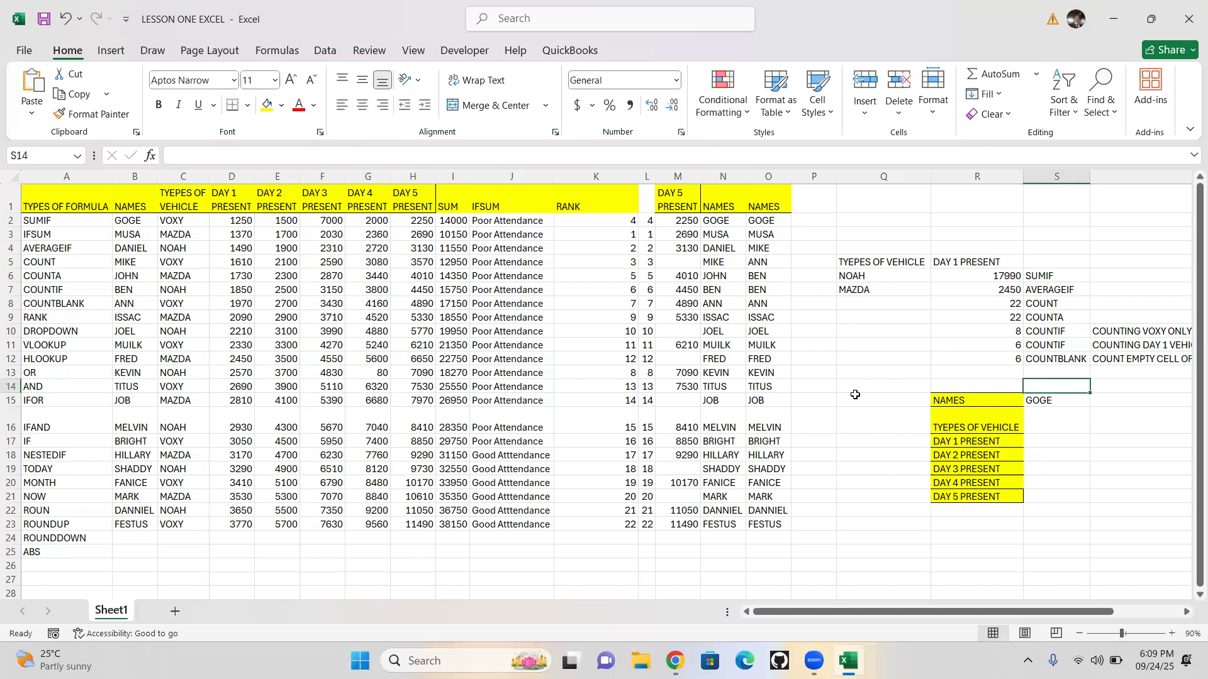
# - Copy the NAMES list in O1:O23 into column P
pyautogui.moveTo(768, 207); pyautogui.dragTo(768, 525)
pyautogui.hotkey('ctrl', 'c')
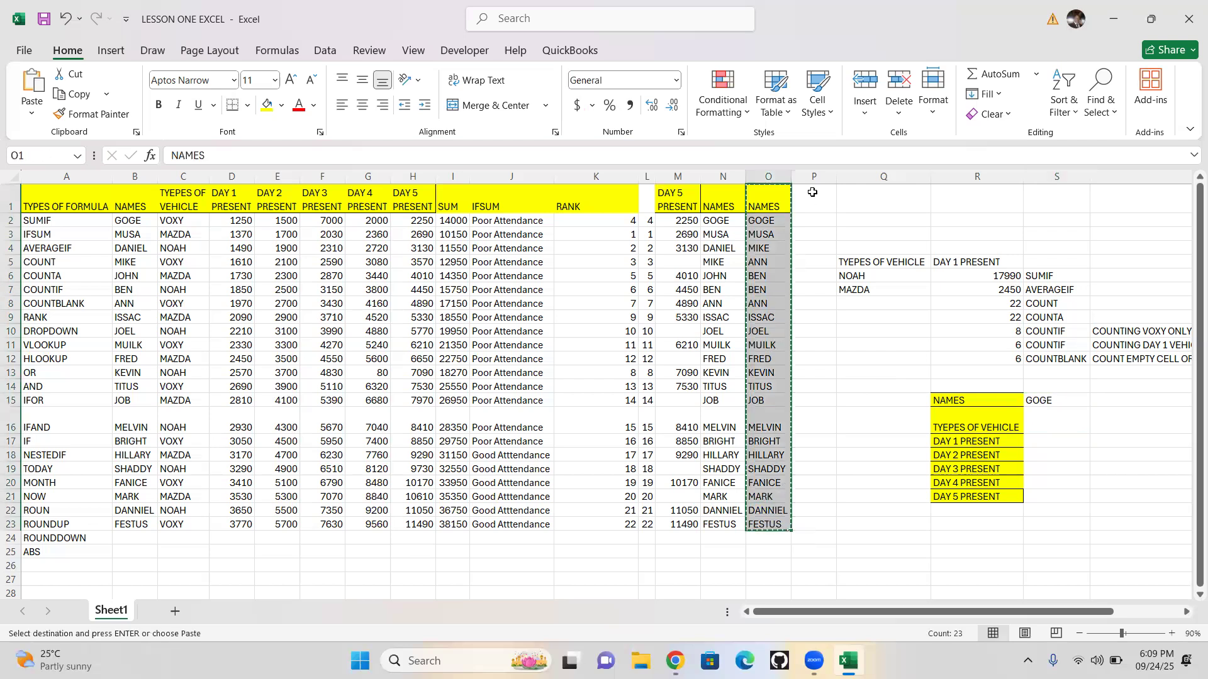
pyautogui.click(813, 176)
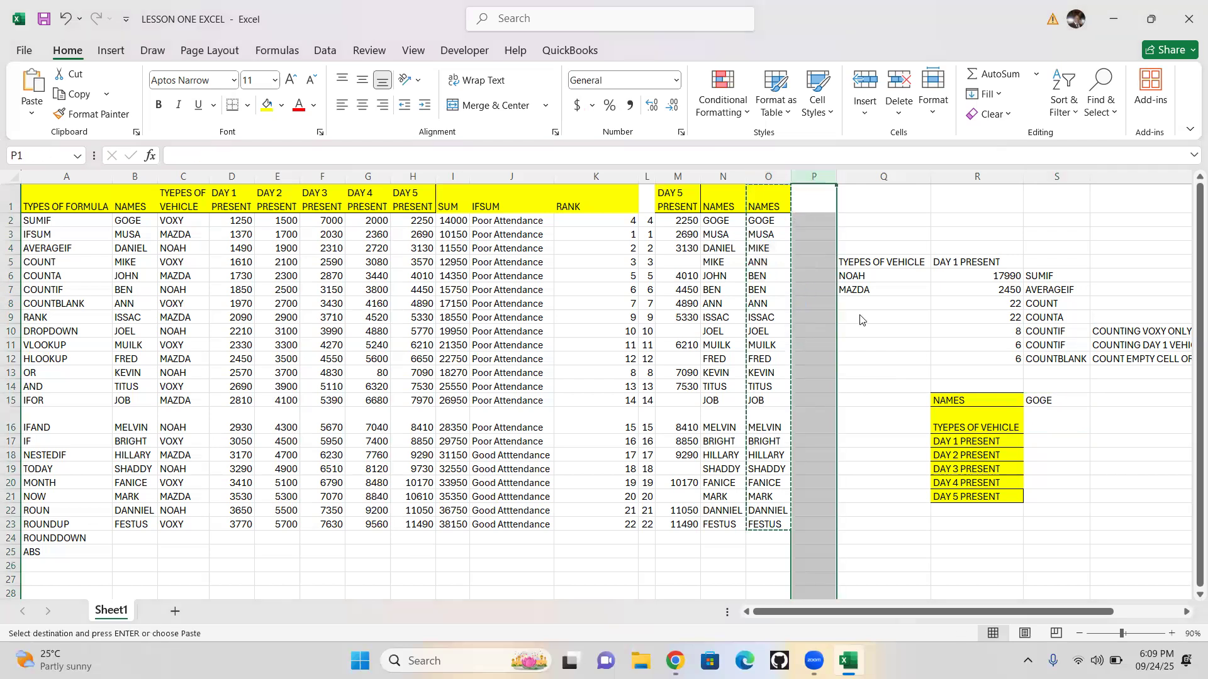
pyautogui.rightClick(814, 193)
pyautogui.click(854, 307)
pyautogui.click(857, 218)
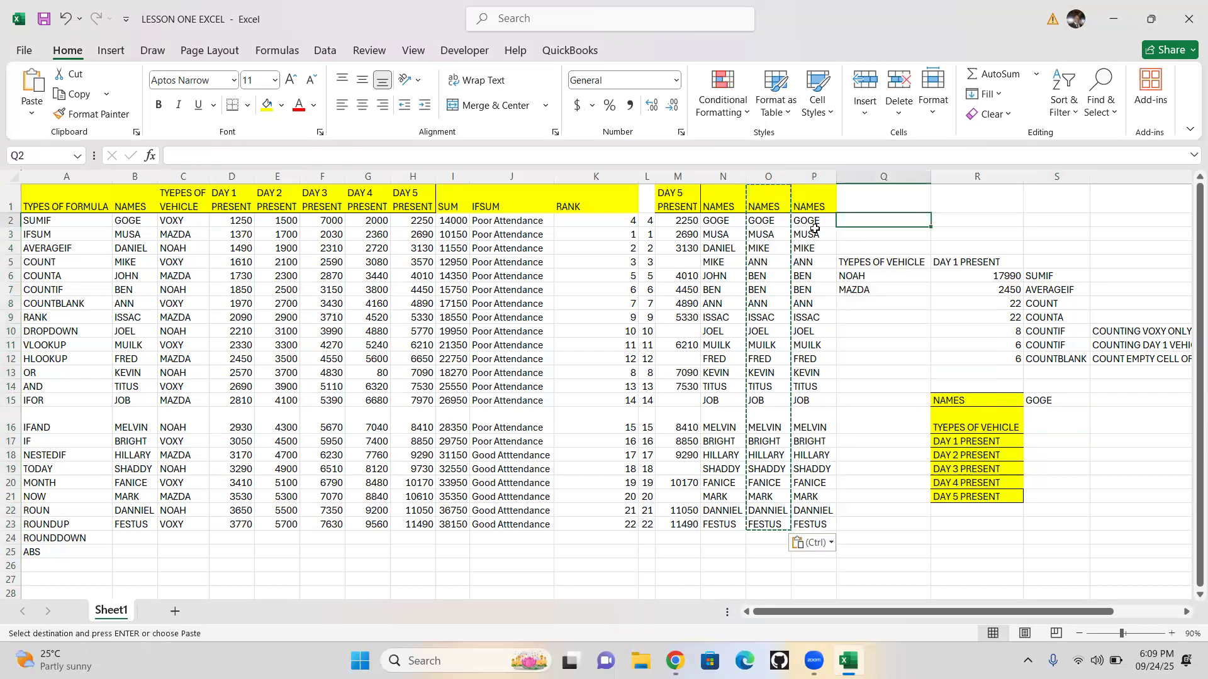
# - Check the list validation settings for the names in P2:P23 and close them without applying changes
pyautogui.moveTo(808, 223); pyautogui.dragTo(820, 521)
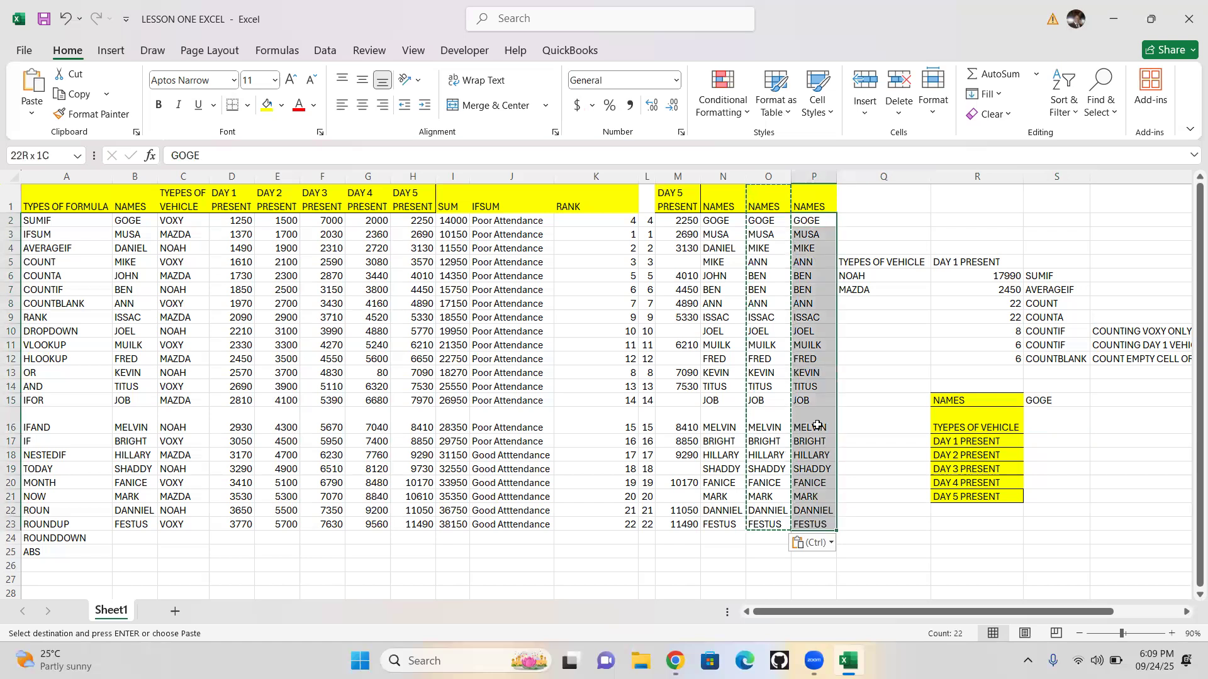
pyautogui.click(327, 52)
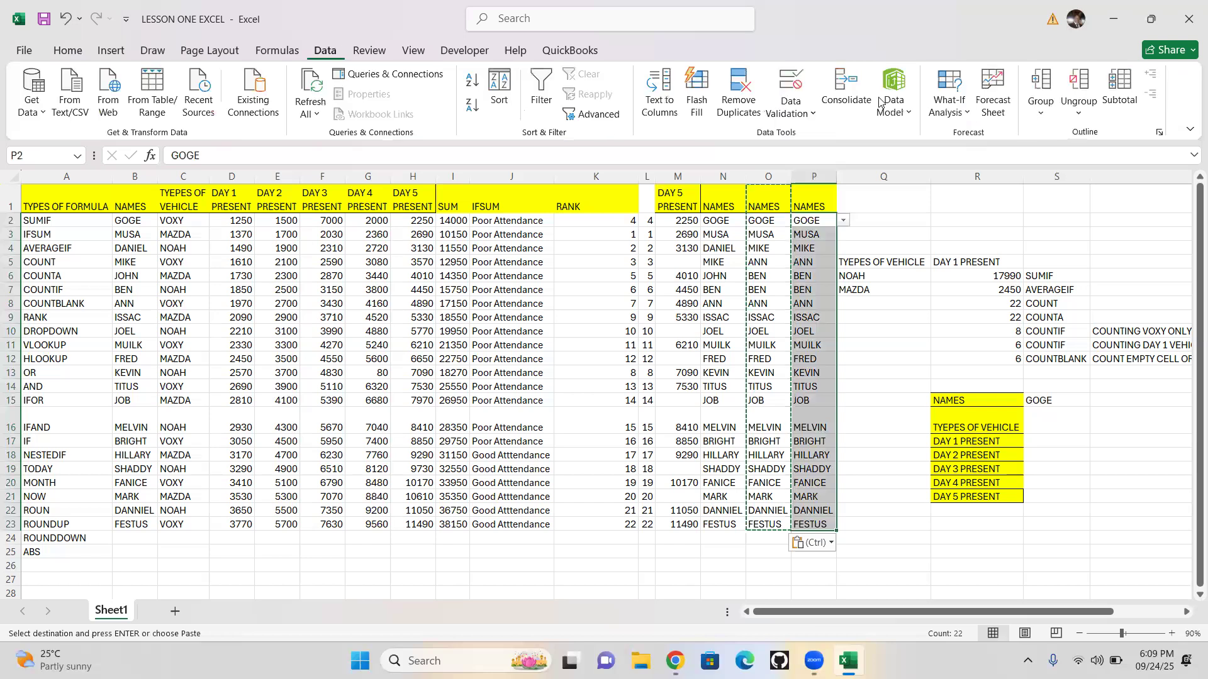
pyautogui.click(812, 114)
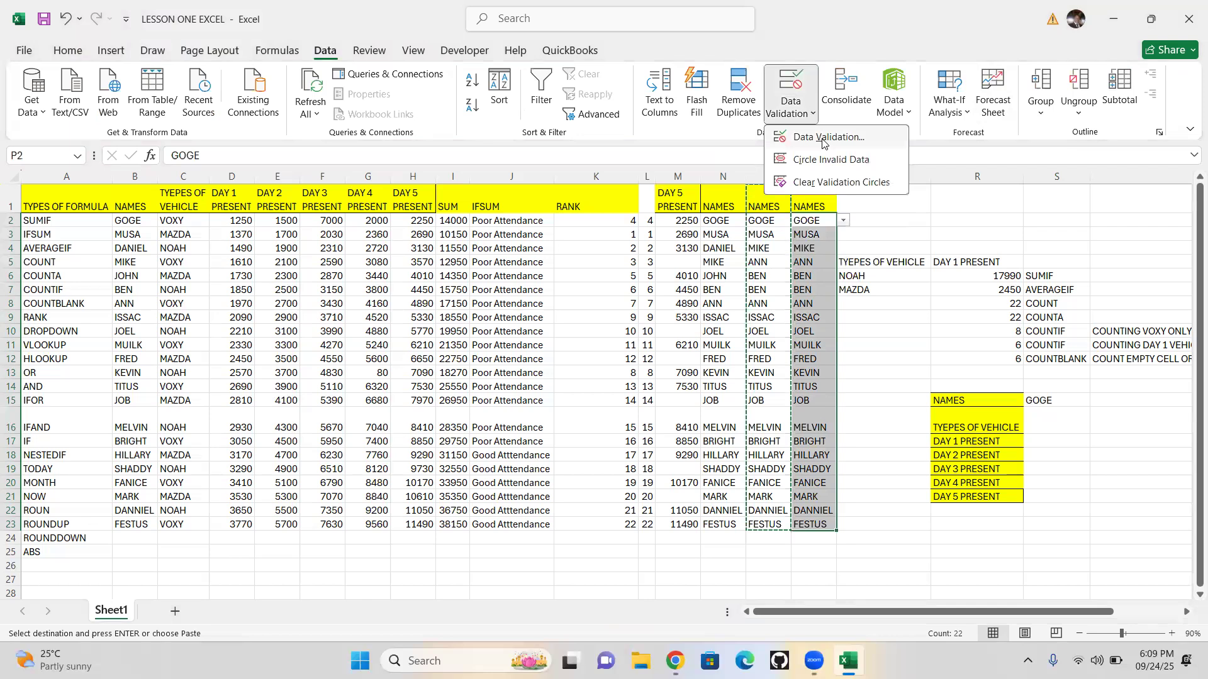
pyautogui.click(822, 139)
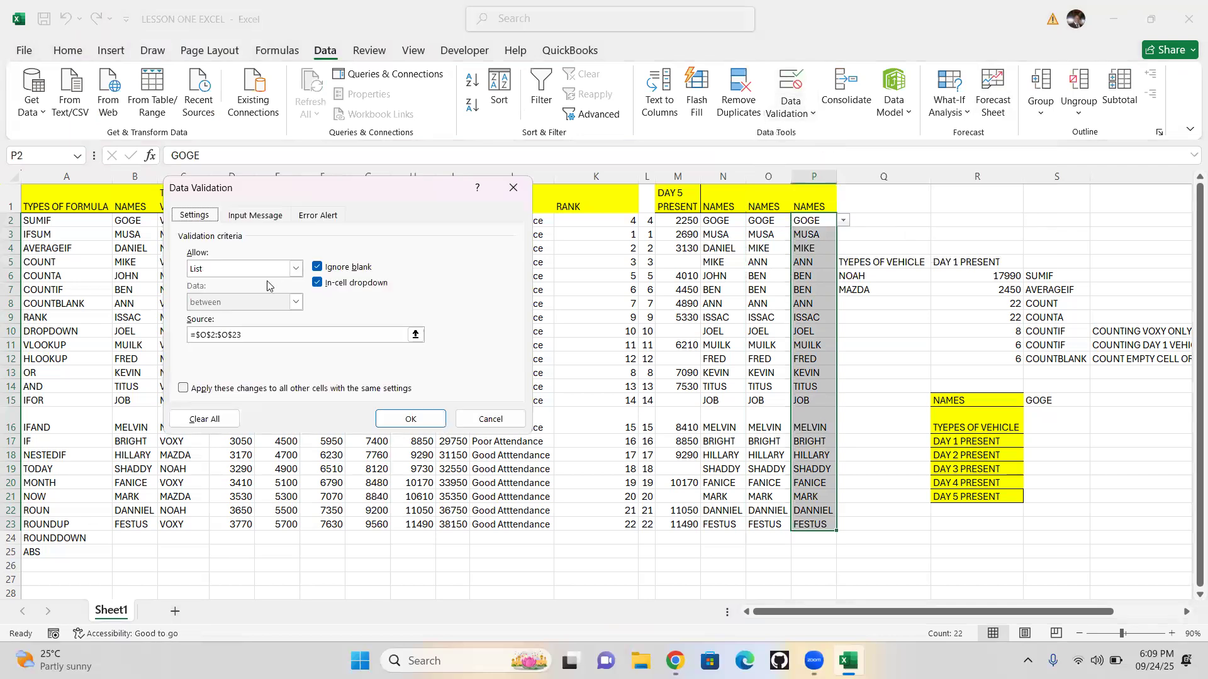
pyautogui.click(298, 268)
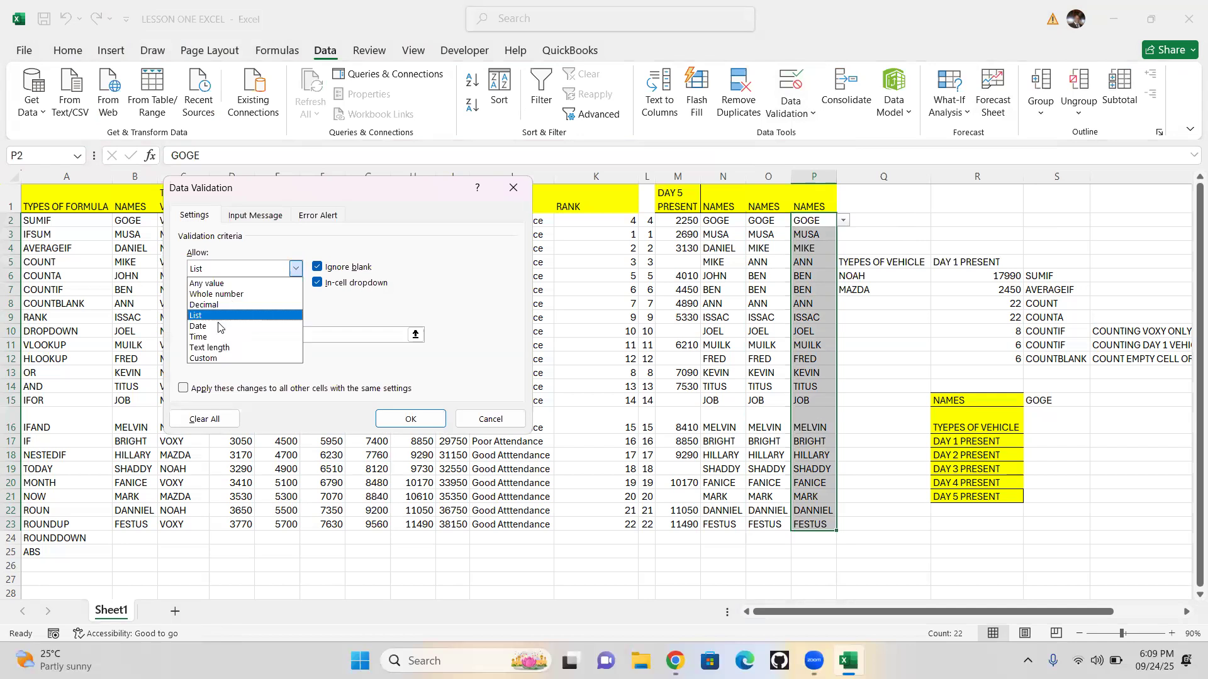
pyautogui.click(271, 383)
pyautogui.click(386, 336)
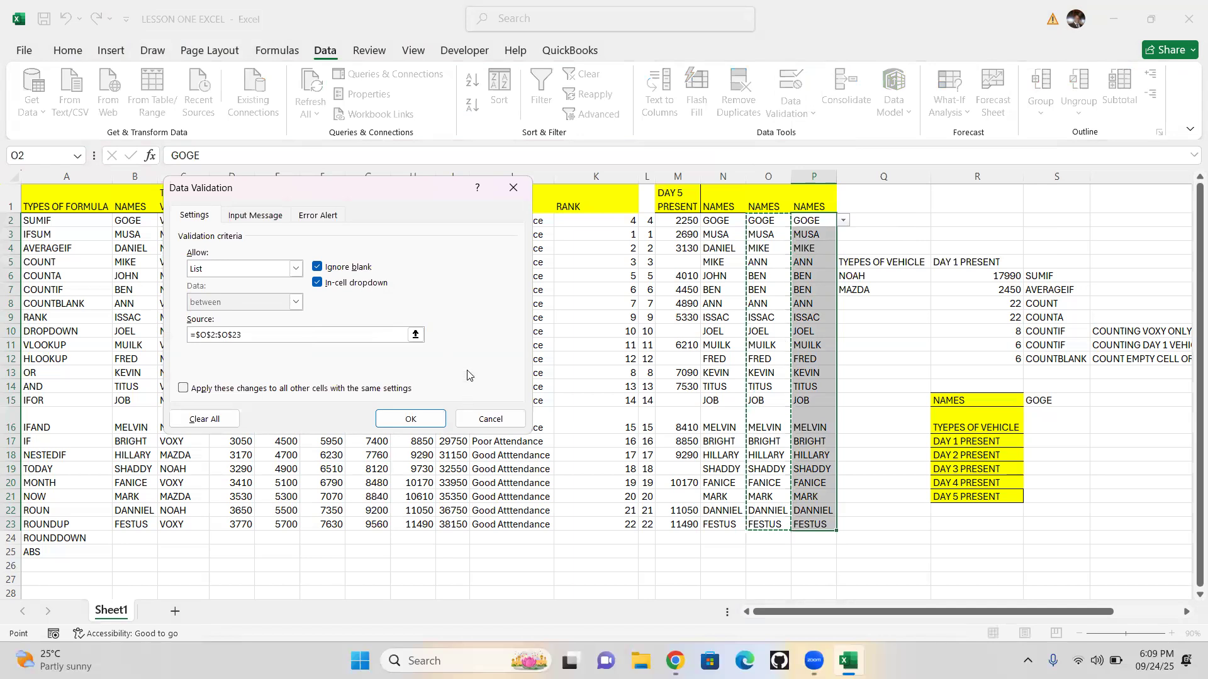
pyautogui.click(494, 419)
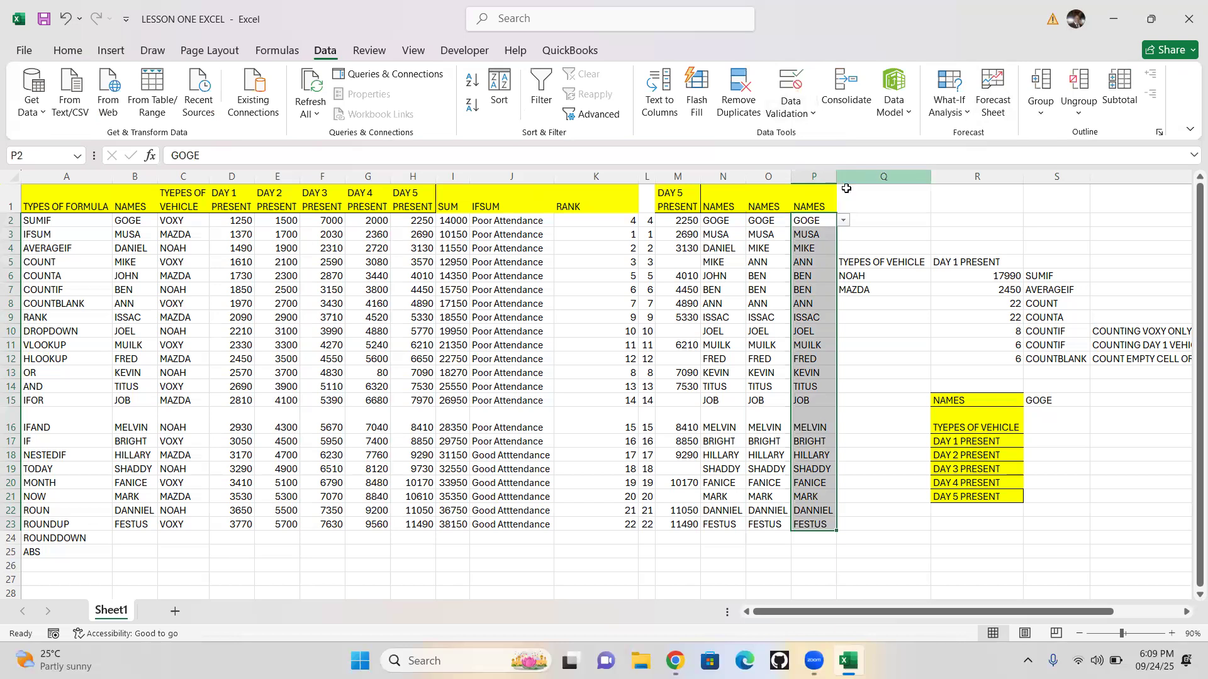
# - Undo the paste of the names list into column P
pyautogui.hotkey('ctrl', 'z')
pyautogui.hotkey('ctrl', 'z')
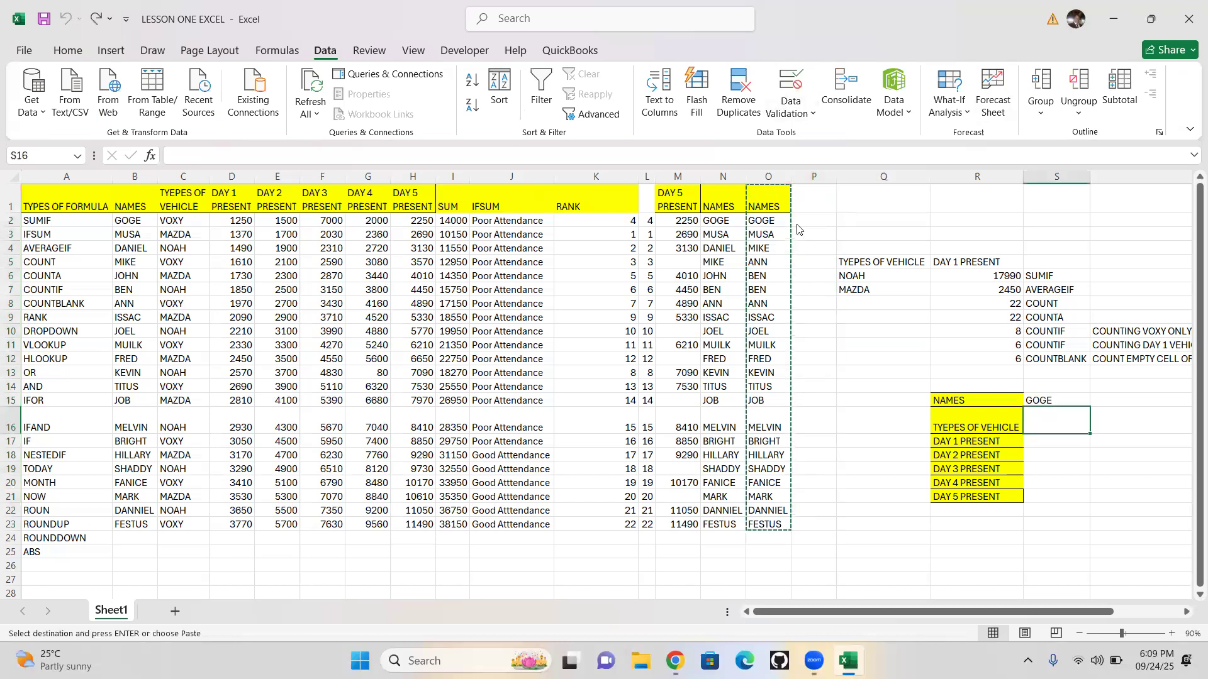
pyautogui.click(787, 222)
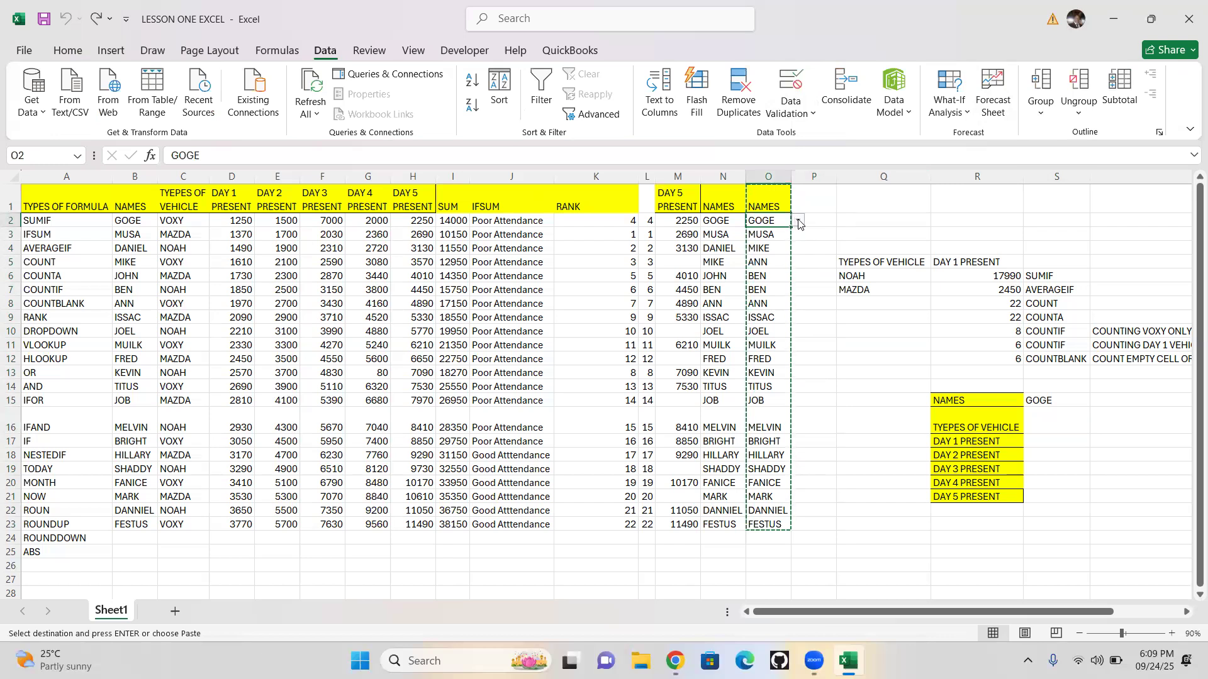
pyautogui.click(813, 303)
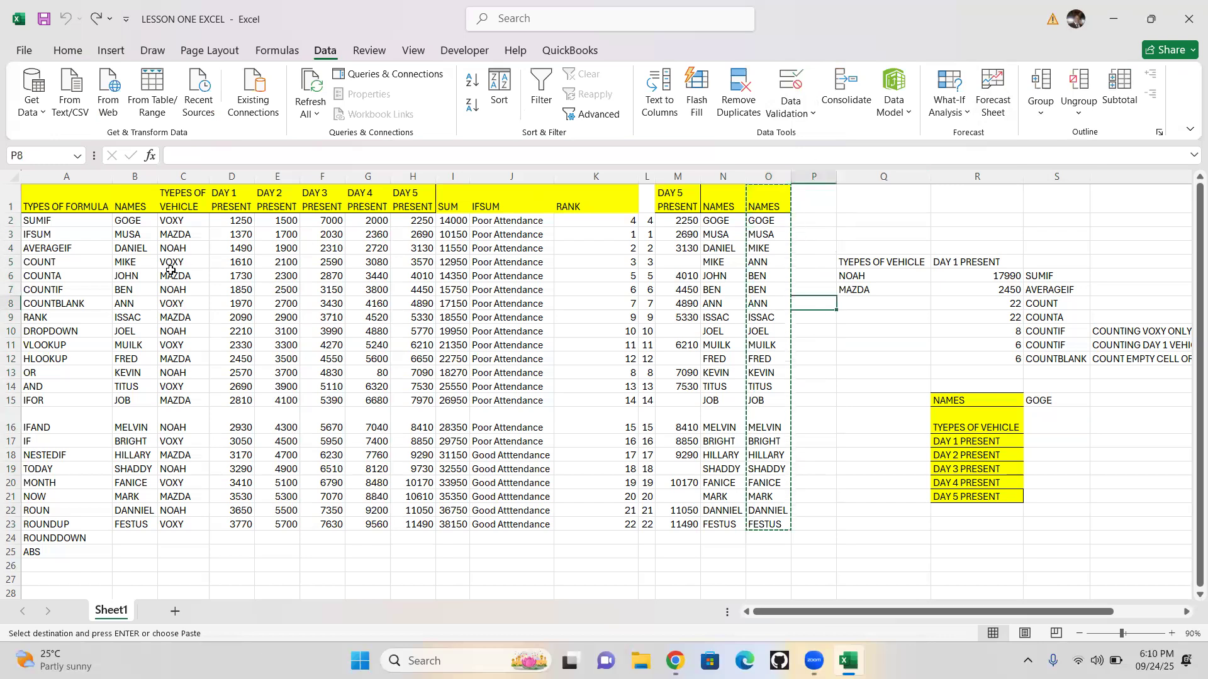
# - Copy the NAMES column B1:B23 and paste it starting at P1
pyautogui.moveTo(136, 208); pyautogui.dragTo(139, 526)
pyautogui.hotkey('ctrl', 'c')
pyautogui.click(799, 196)
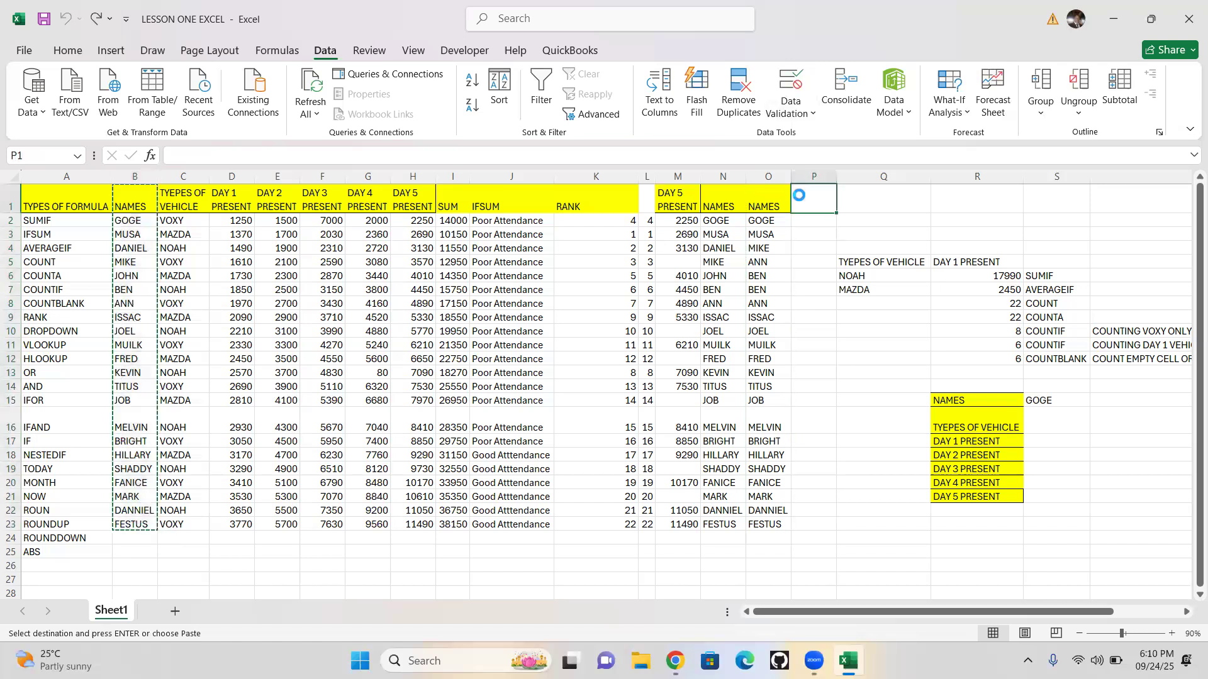
pyautogui.hotkey('ctrl', 'v')
# - Apply List data validation to P2:P23, using =$P$2:$P$23 as the source
pyautogui.moveTo(807, 221); pyautogui.dragTo(817, 525)
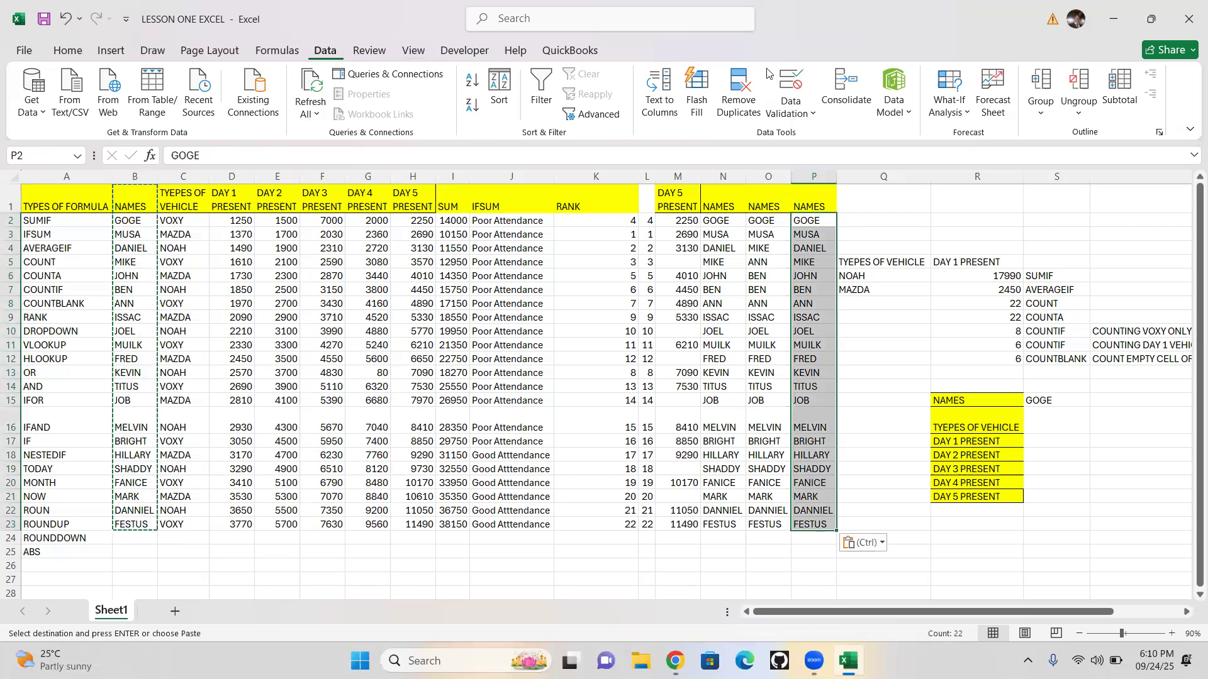
pyautogui.click(812, 114)
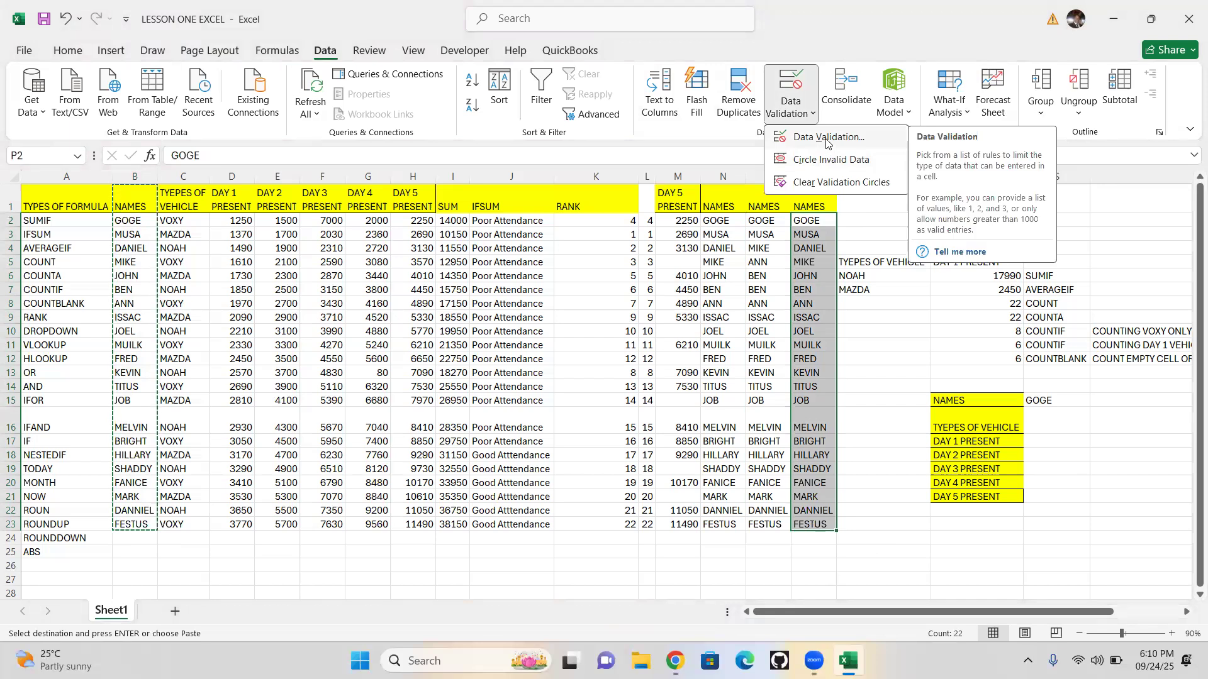
pyautogui.click(826, 138)
pyautogui.click(297, 270)
pyautogui.click(229, 316)
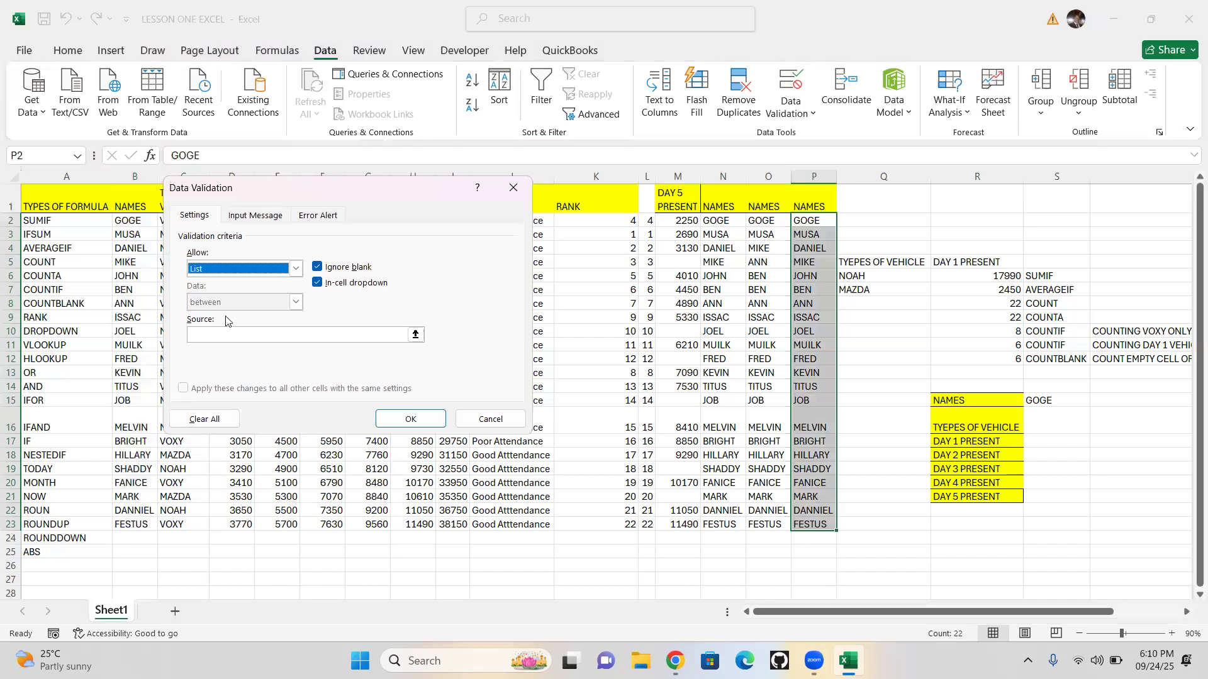
pyautogui.click(403, 335)
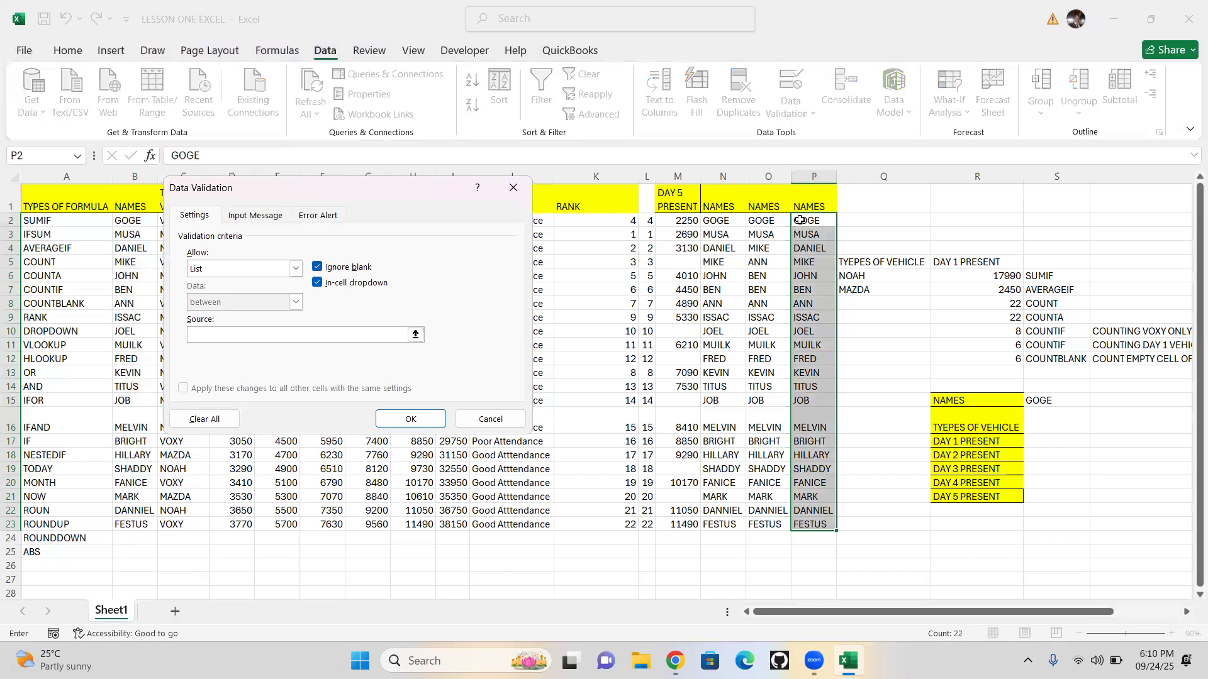
pyautogui.moveTo(800, 220); pyautogui.dragTo(820, 525)
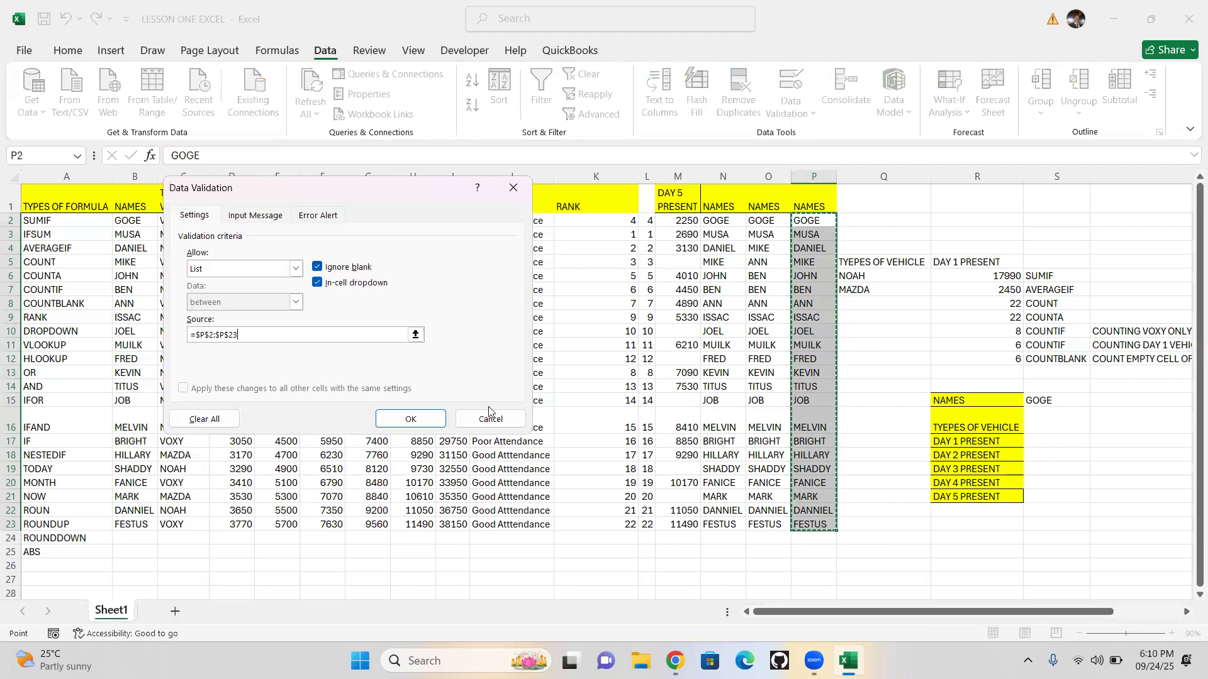
pyautogui.click(416, 423)
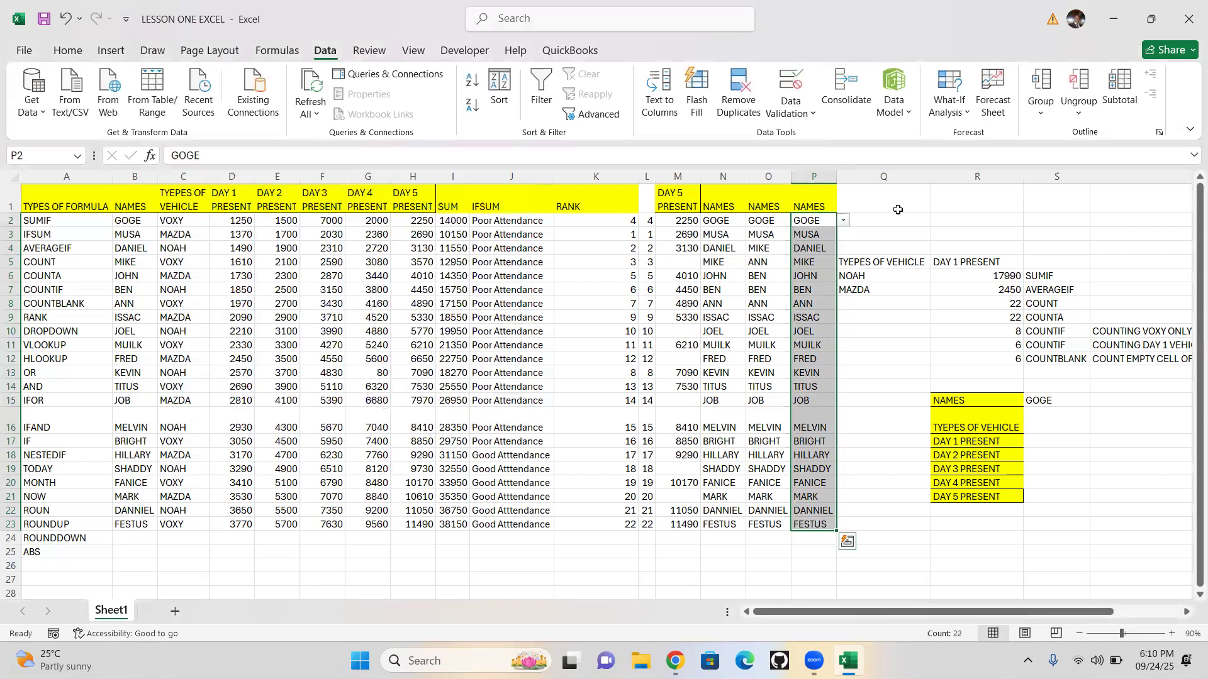
# - Examine the names offered by the dropdown list in cell P2
pyautogui.click(797, 221)
pyautogui.click(844, 220)
pyautogui.scroll(-4, 841, 278)
pyautogui.moveTo(847, 307); pyautogui.dragTo(850, 252)
pyautogui.click(910, 210)
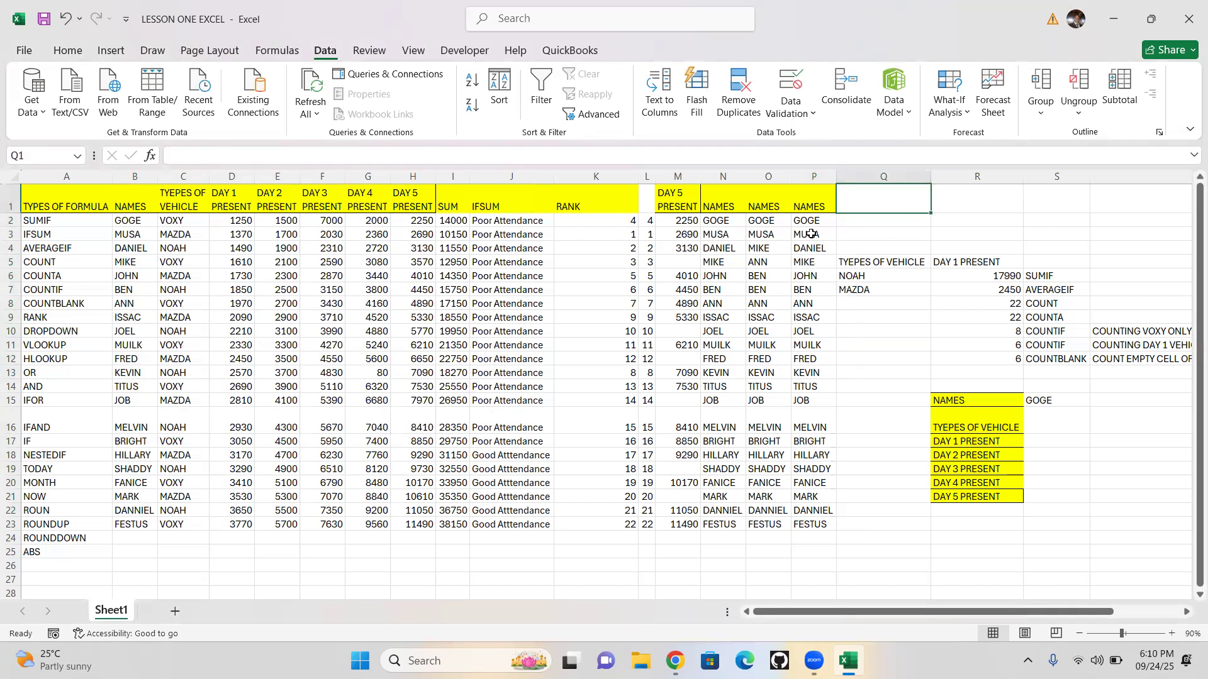
# - Choose a different name from the dropdown list in each of cells P3, P4 and P5
pyautogui.click(813, 235)
pyautogui.click(843, 234)
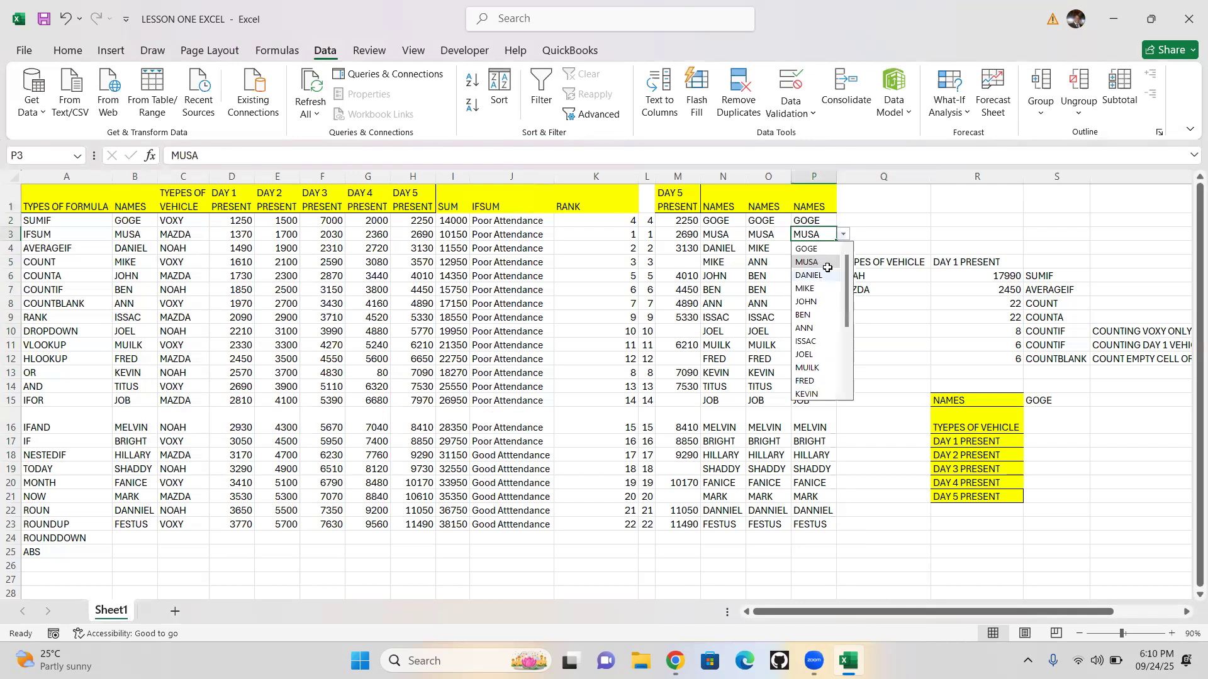
pyautogui.click(827, 271)
pyautogui.press('Down')
pyautogui.click(843, 247)
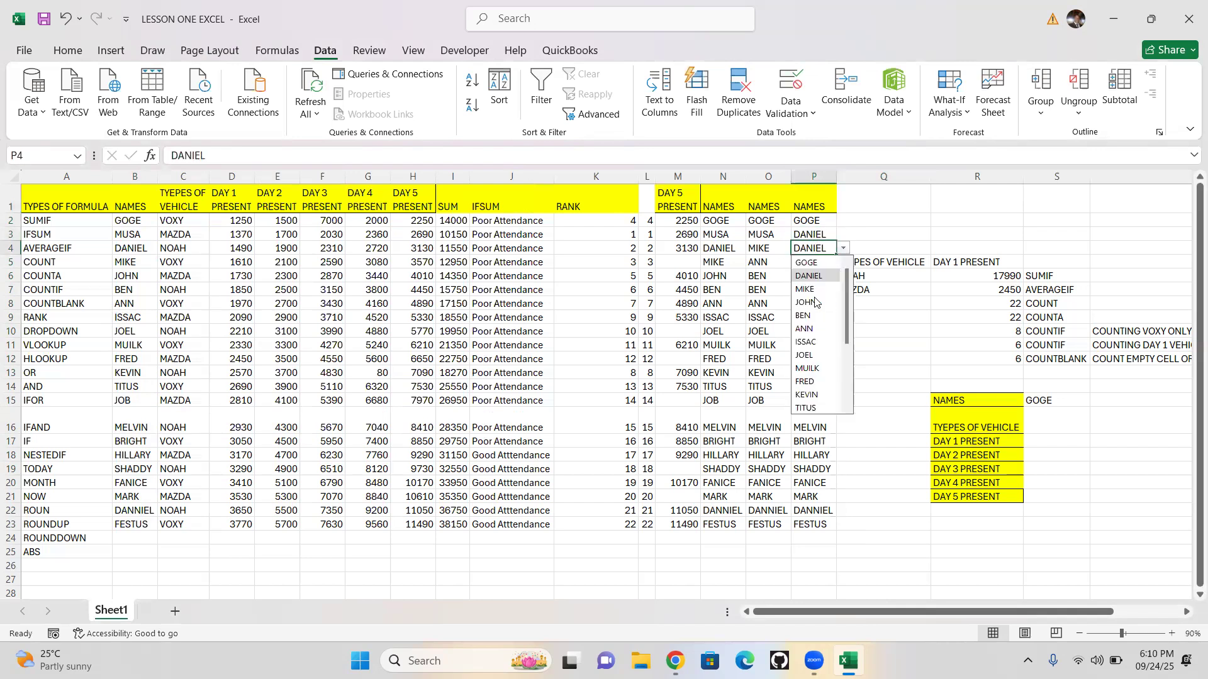
pyautogui.press('Return')
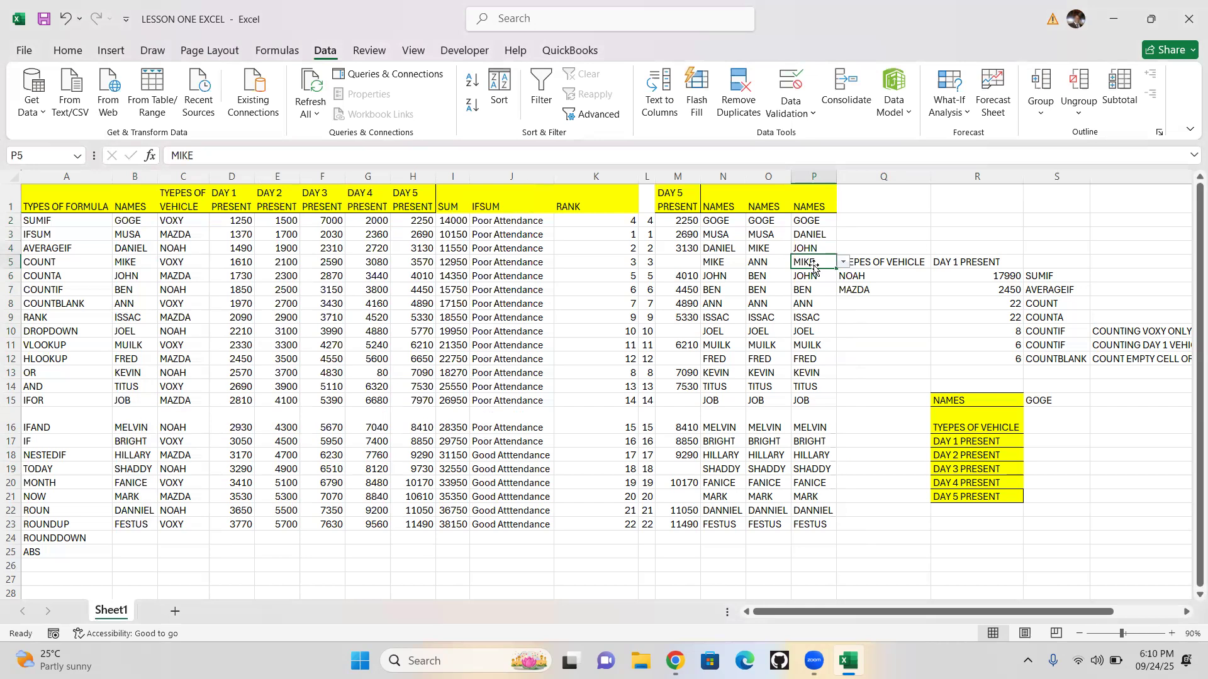
pyautogui.click(843, 262)
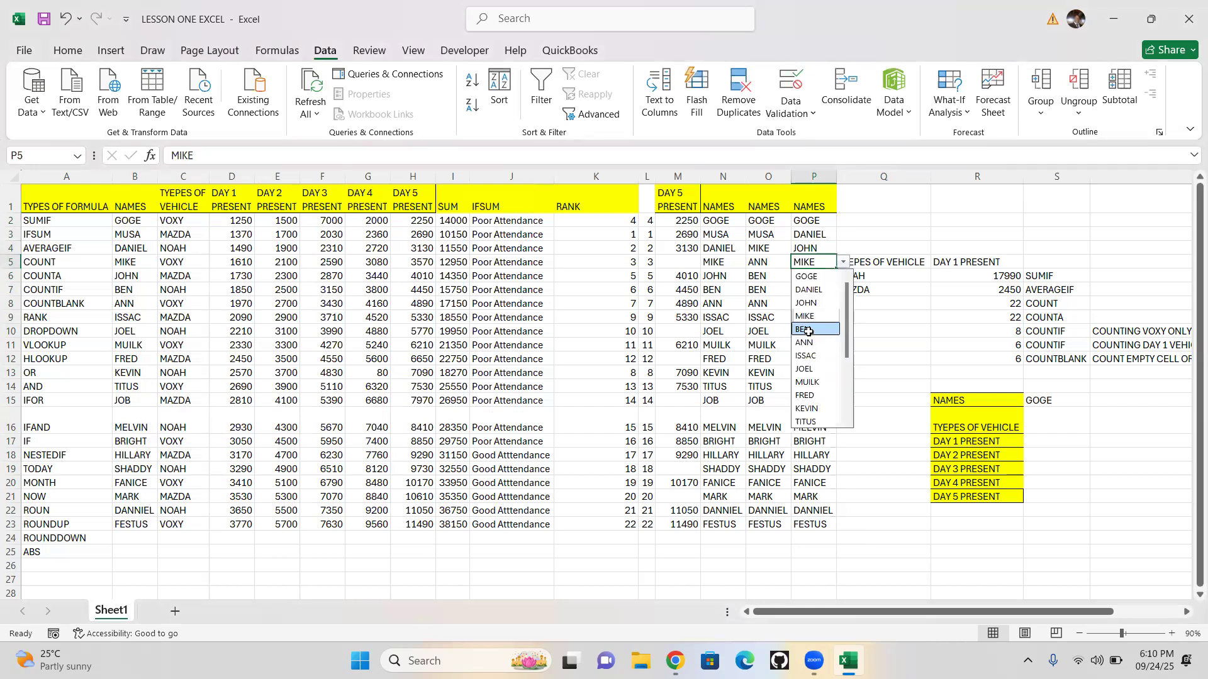
pyautogui.click(808, 331)
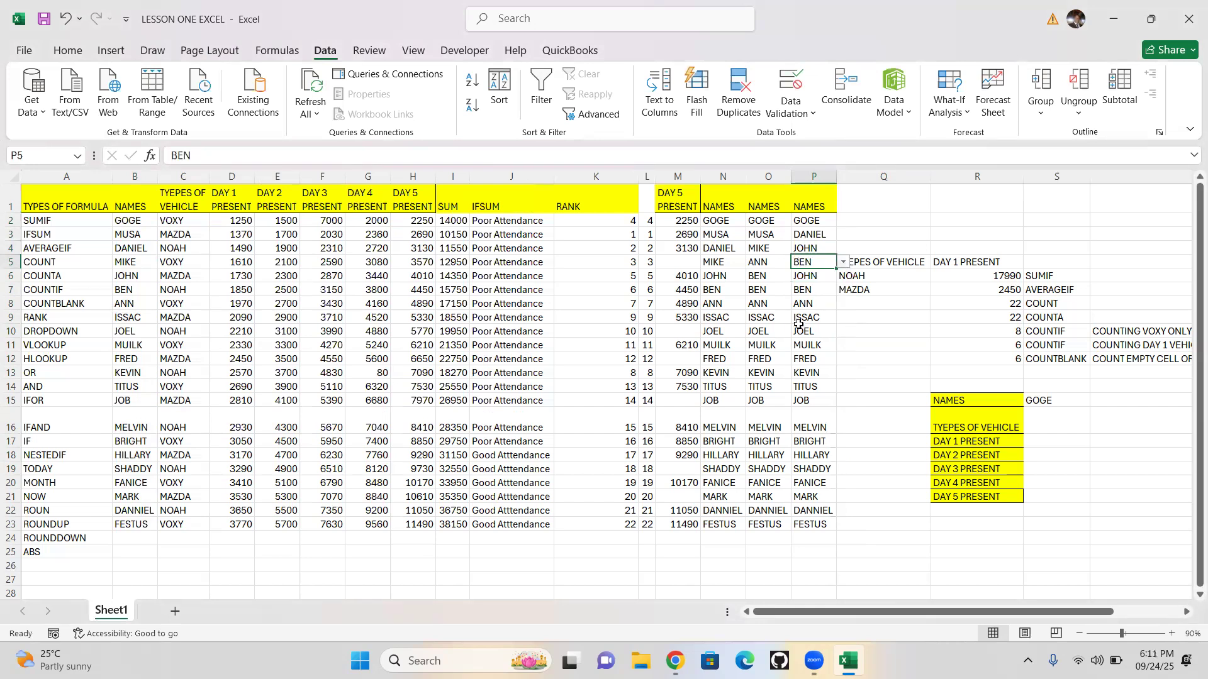
pyautogui.press('Return')
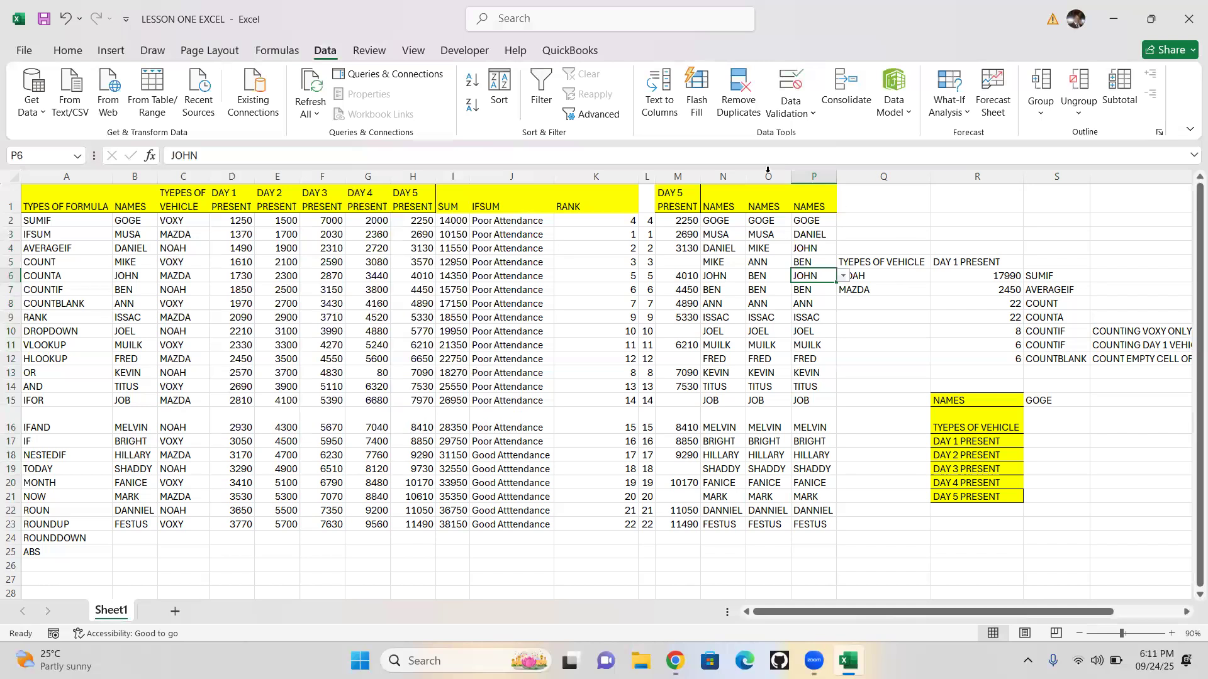
# - Insert an empty column before column P
pyautogui.click(820, 171)
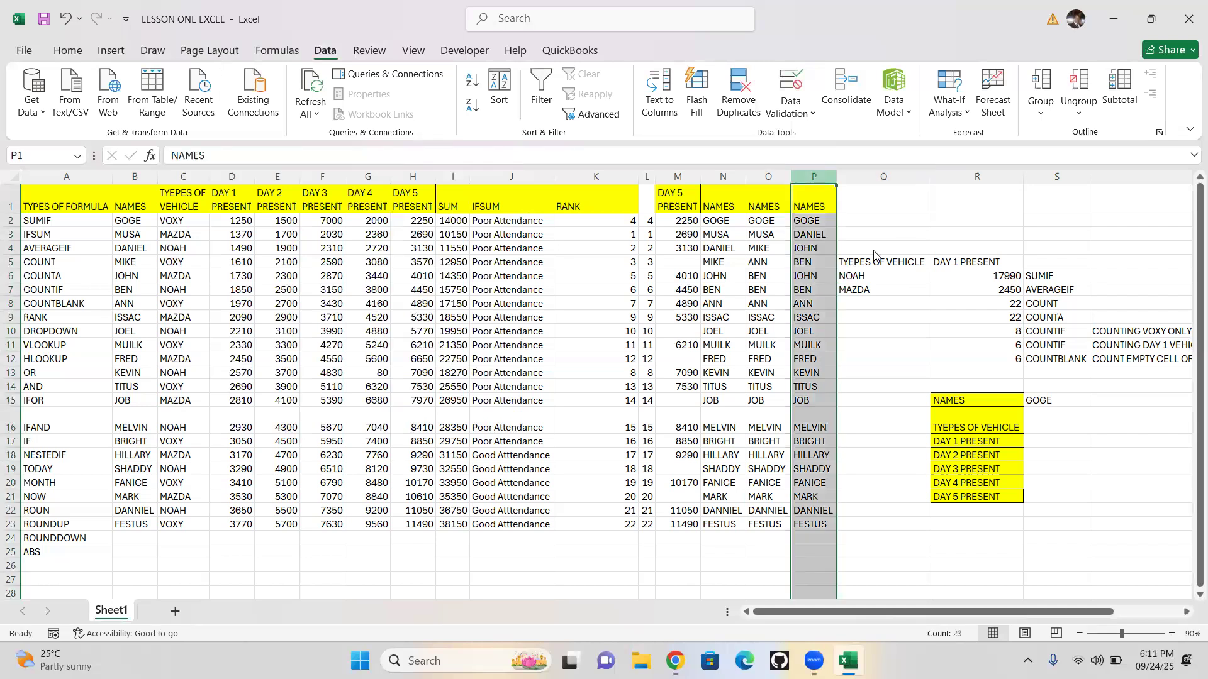
pyautogui.rightClick(821, 171)
pyautogui.click(864, 331)
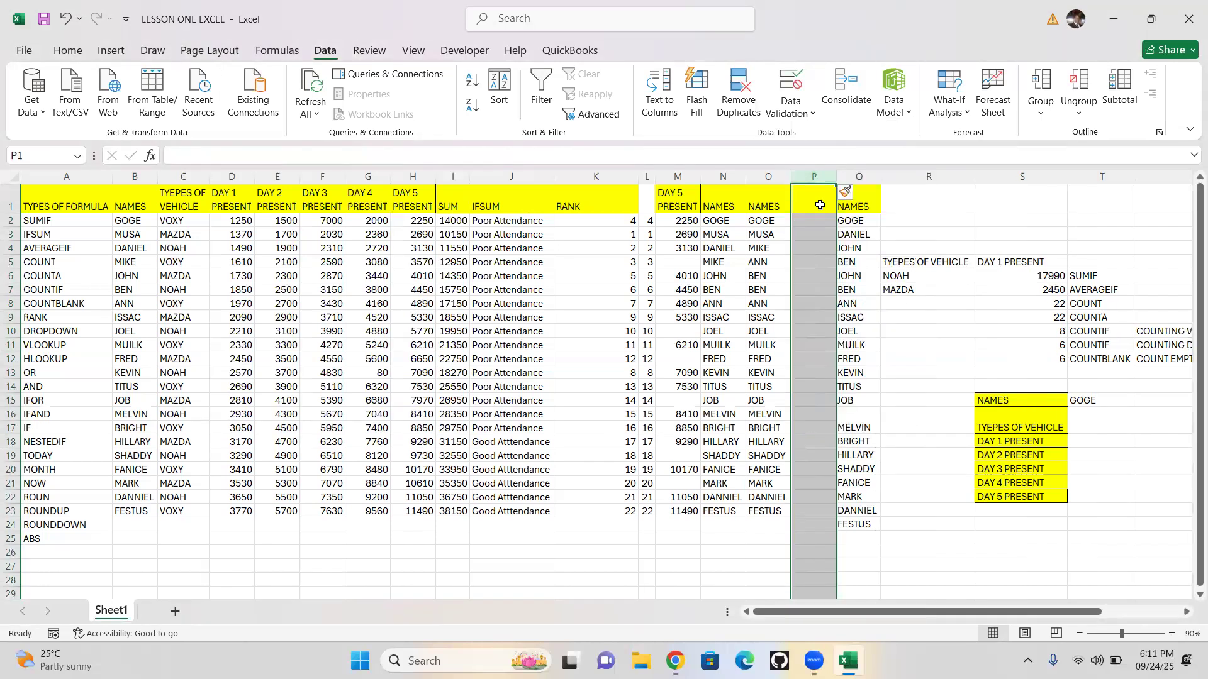
# - Copy the NAMES column B1:B23 into the new column P, starting at P1
pyautogui.moveTo(115, 204); pyautogui.dragTo(138, 512)
pyautogui.hotkey('ctrl', 'c')
pyautogui.click(802, 202)
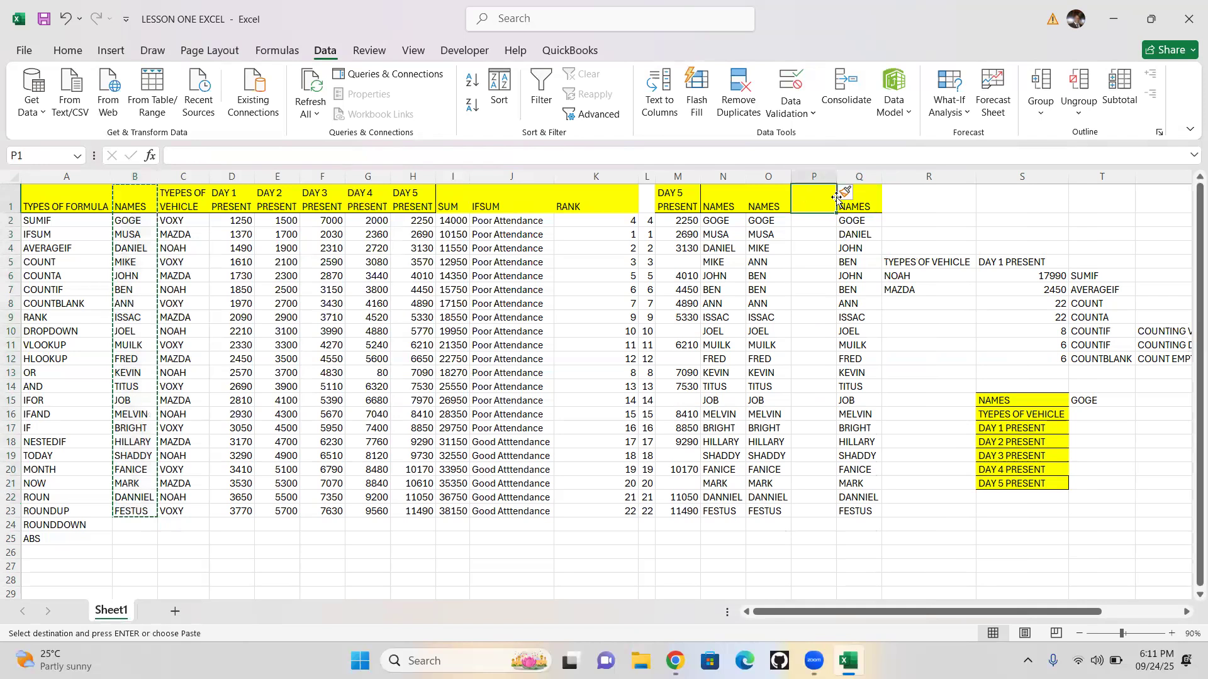
pyautogui.hotkey('ctrl', 'v')
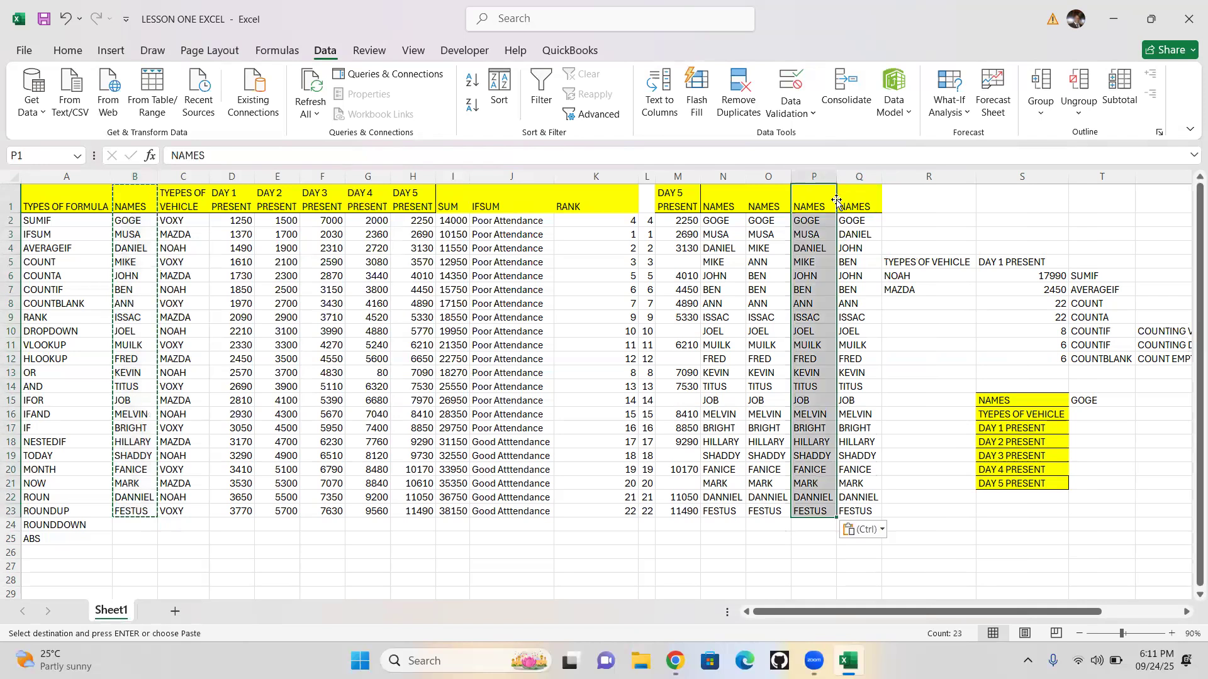
# - Apply list data validation to cells P2:P23 with the source =$P$2:$P$23
pyautogui.click(810, 223)
pyautogui.keyDown('shift'); pyautogui.click(814, 514); pyautogui.keyUp('shift')
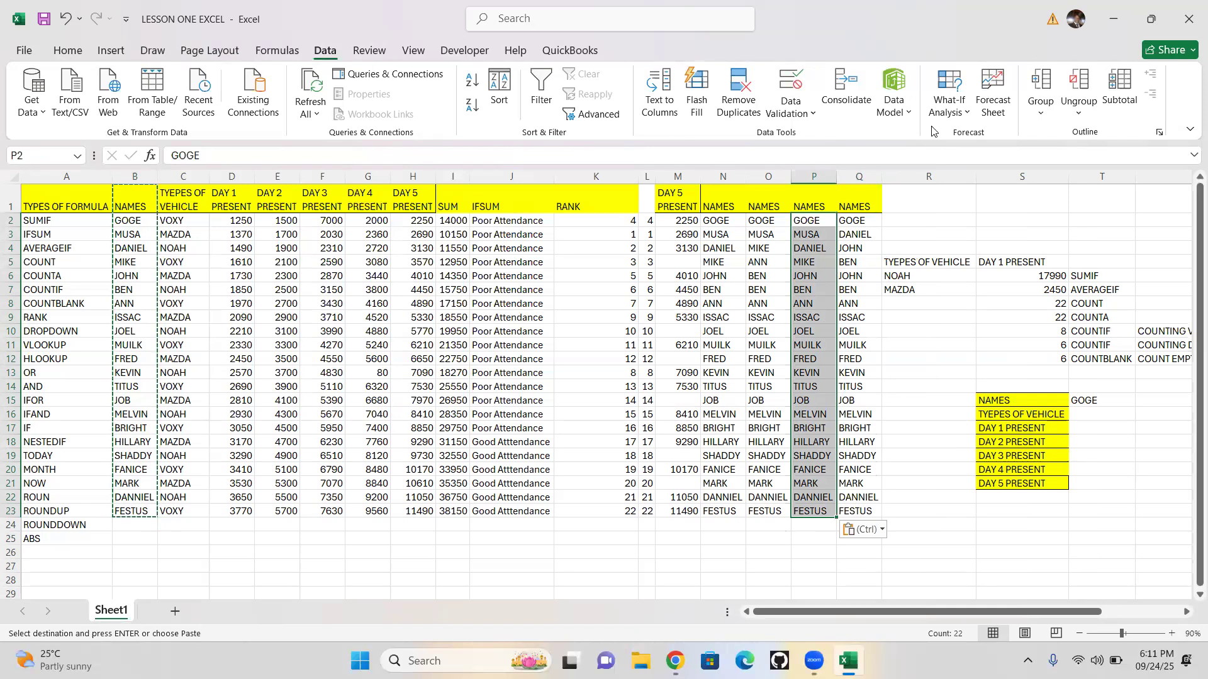
pyautogui.click(811, 117)
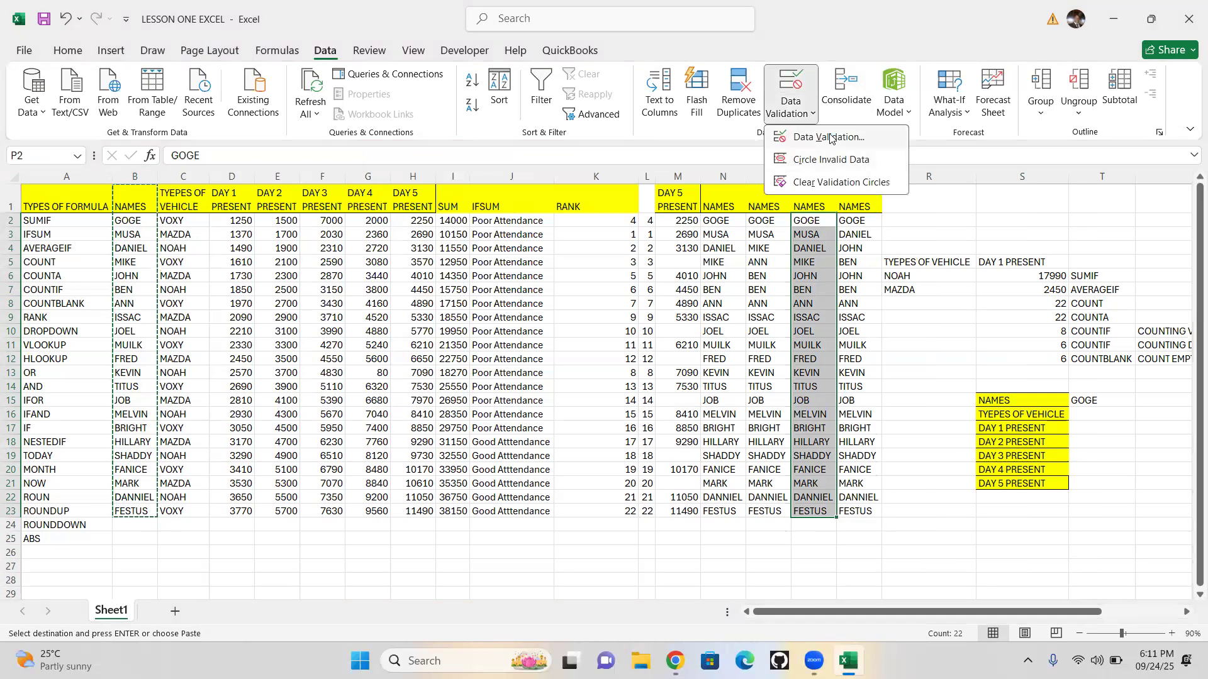
pyautogui.click(829, 138)
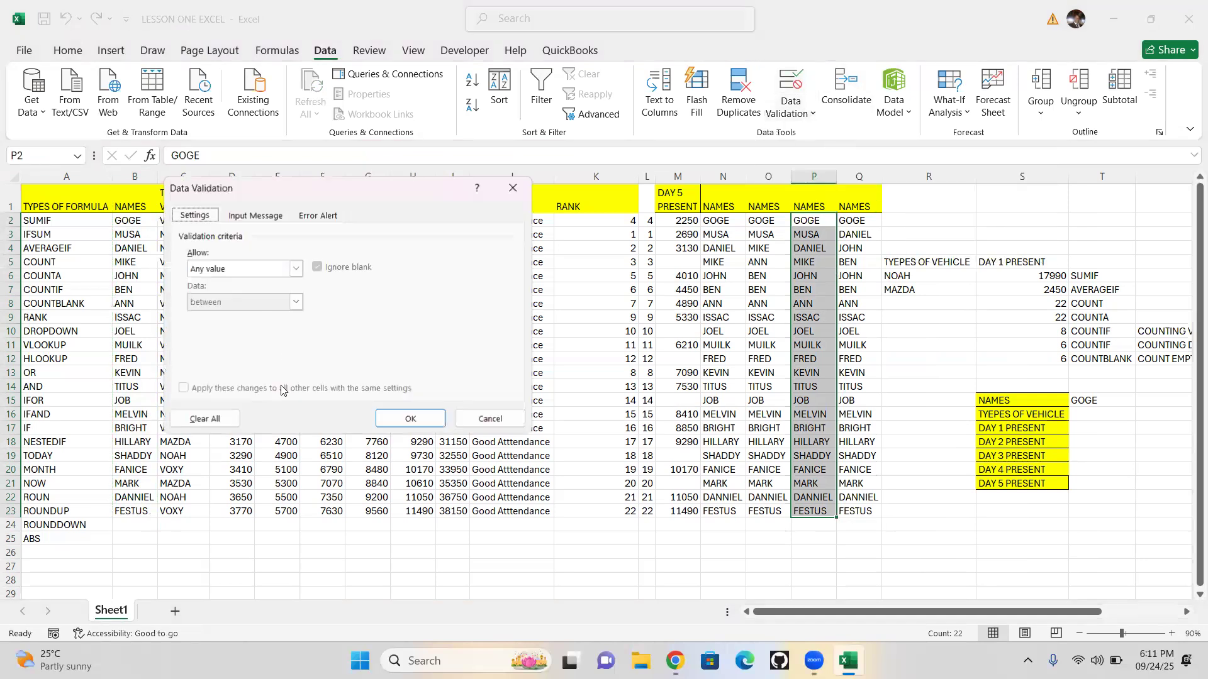
pyautogui.click(272, 271)
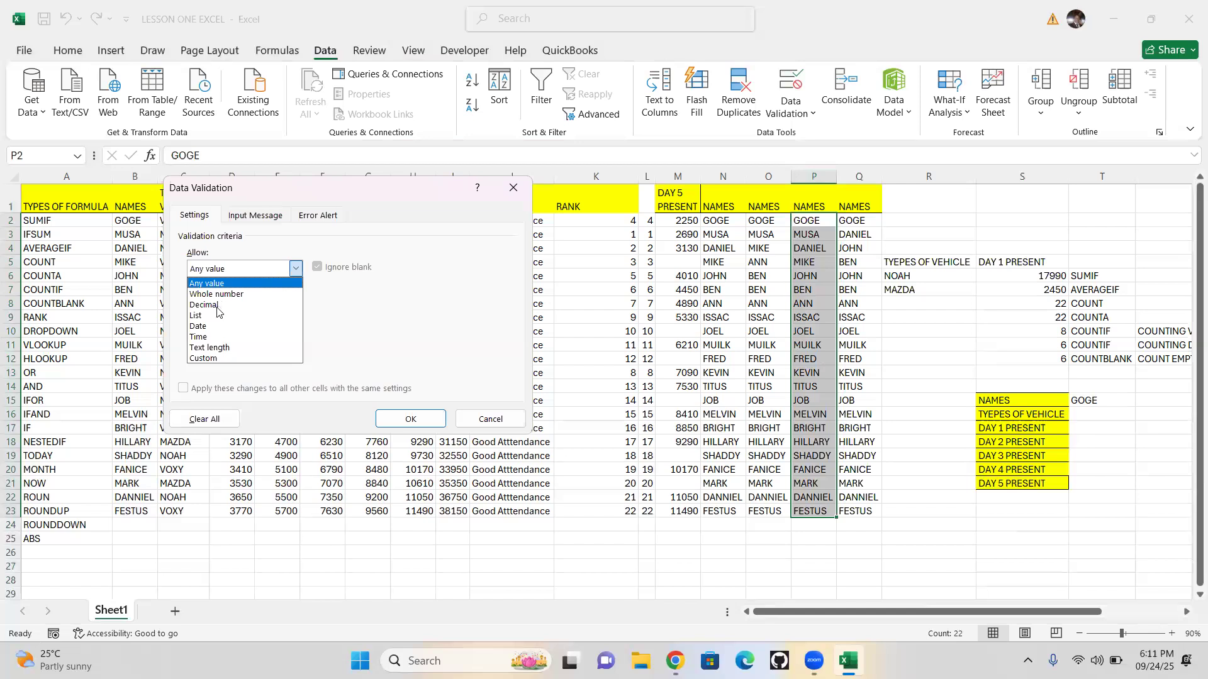
pyautogui.click(212, 317)
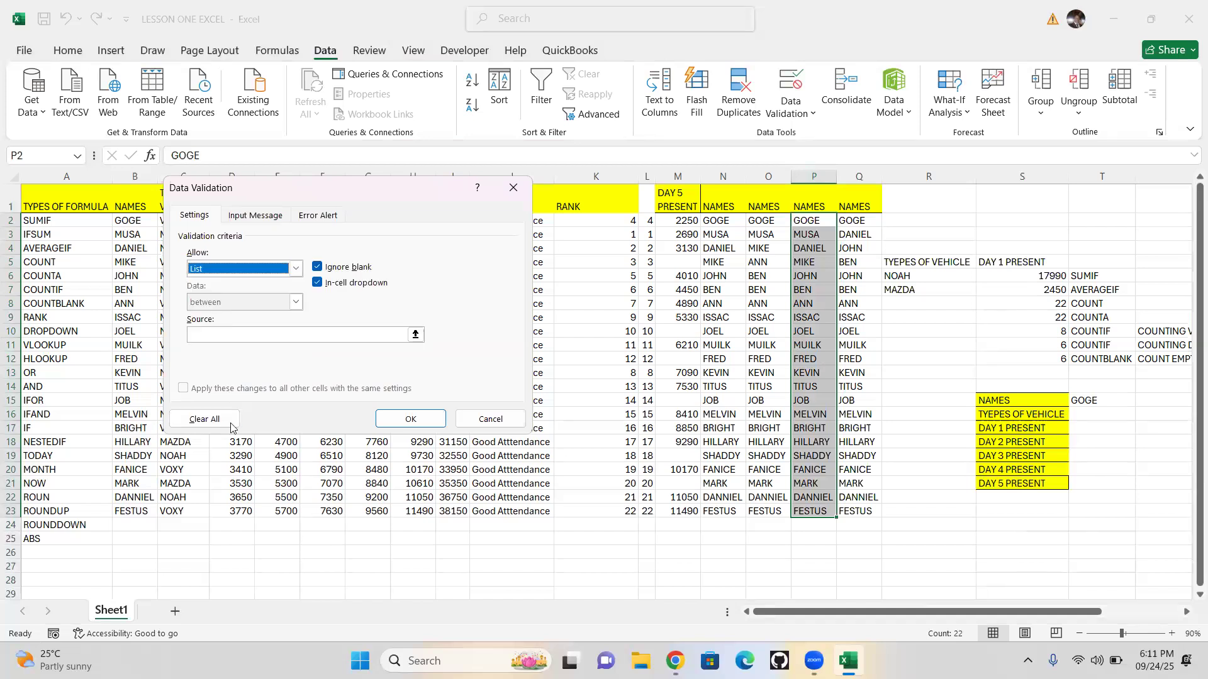
pyautogui.click(218, 332)
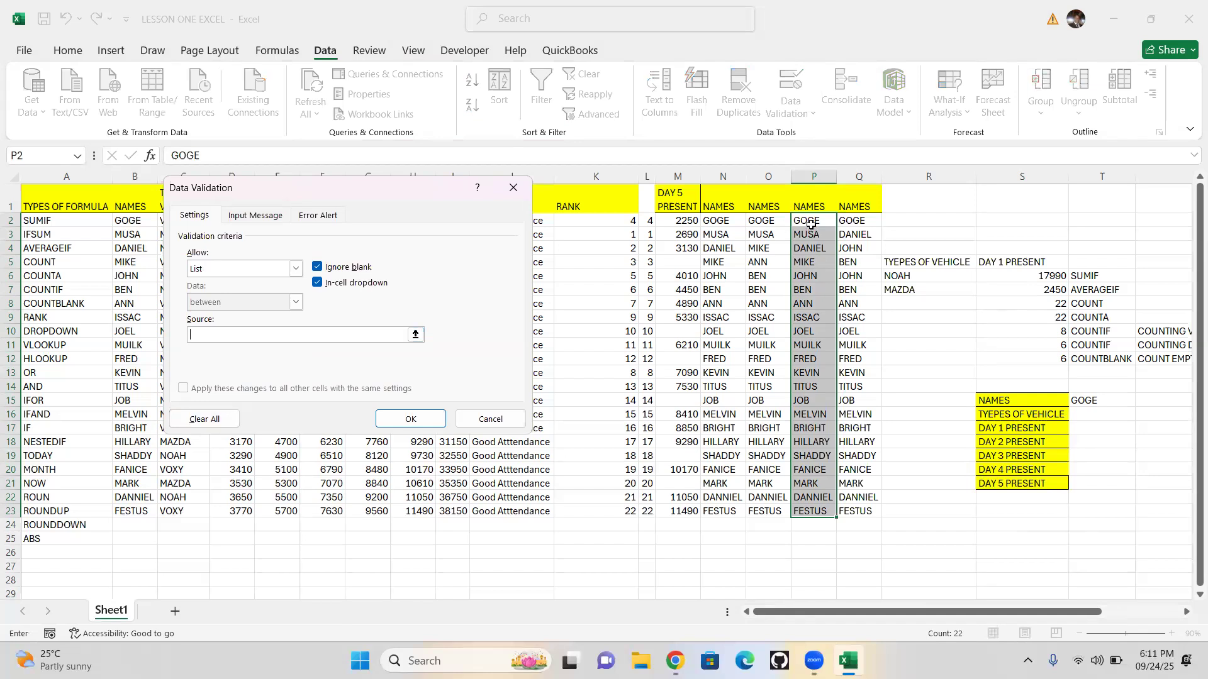
pyautogui.moveTo(810, 221); pyautogui.dragTo(820, 509)
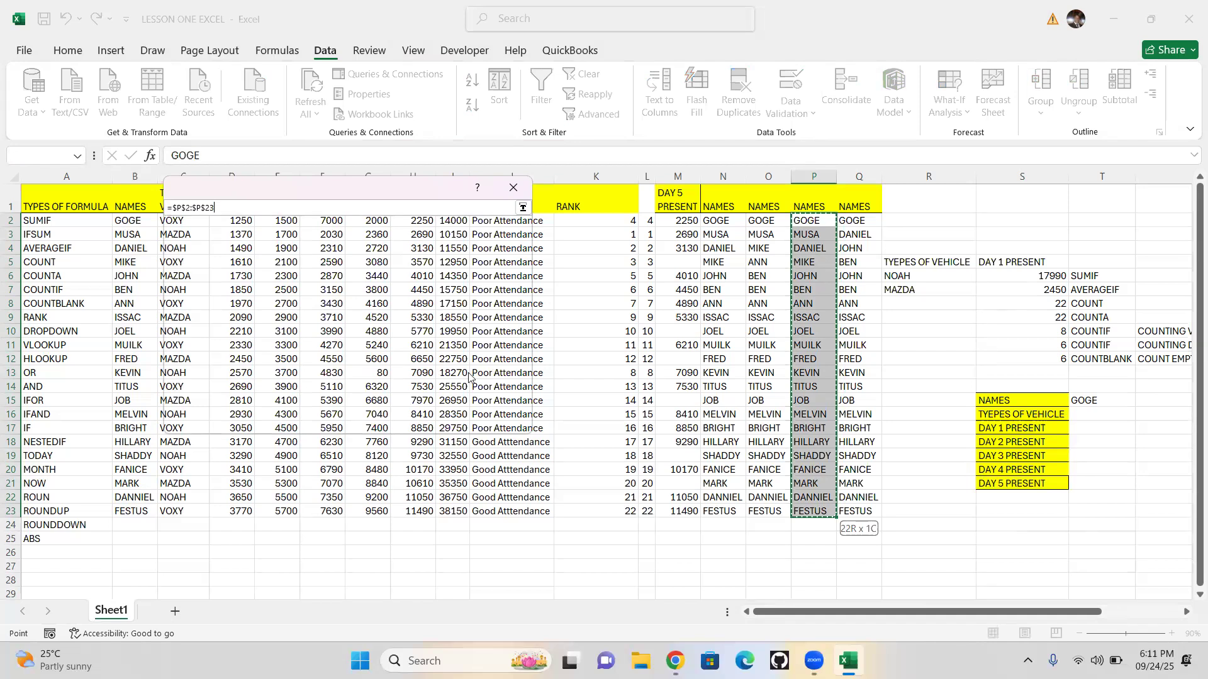
pyautogui.click(427, 418)
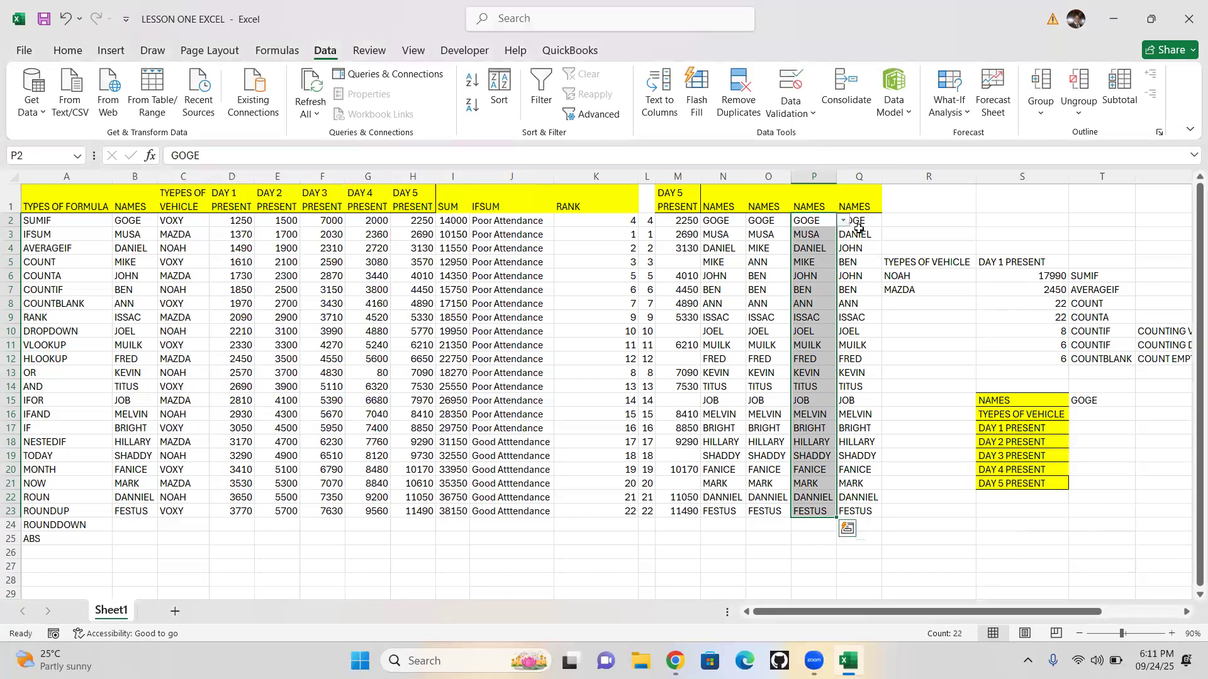
# - Examine the names offered by the new dropdown list in cell P2, then close it by selecting the VLOOKUP entry in A11
pyautogui.click(844, 221)
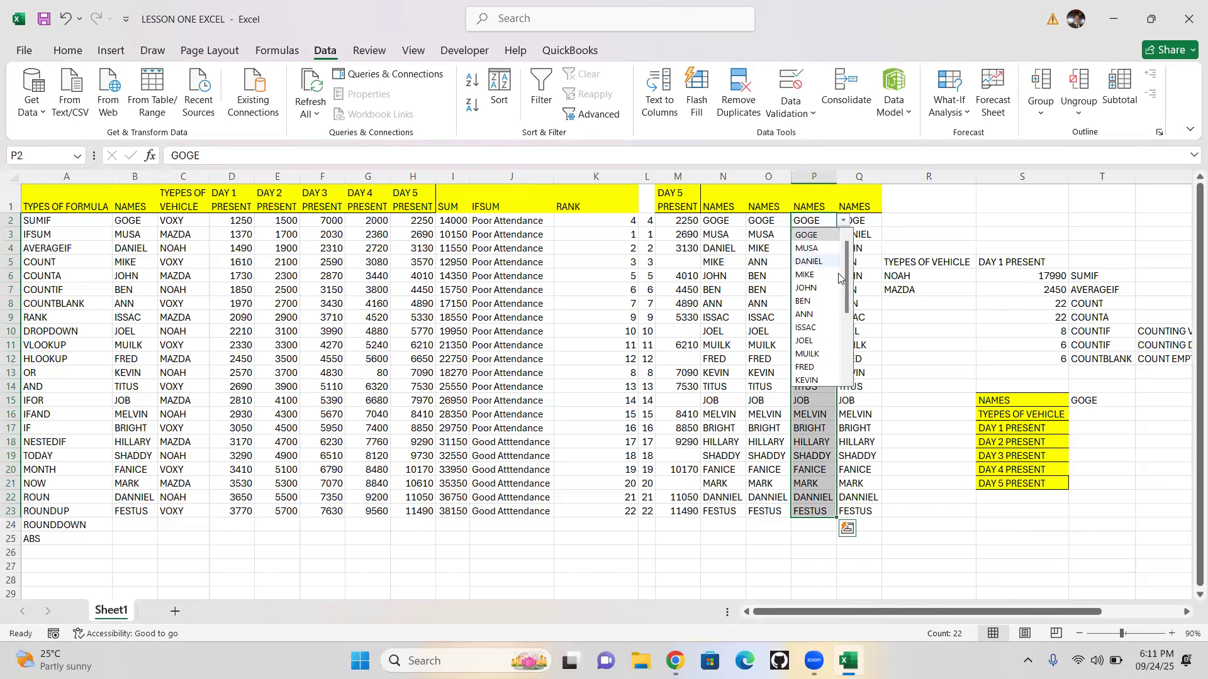
pyautogui.scroll(-3, 847, 335)
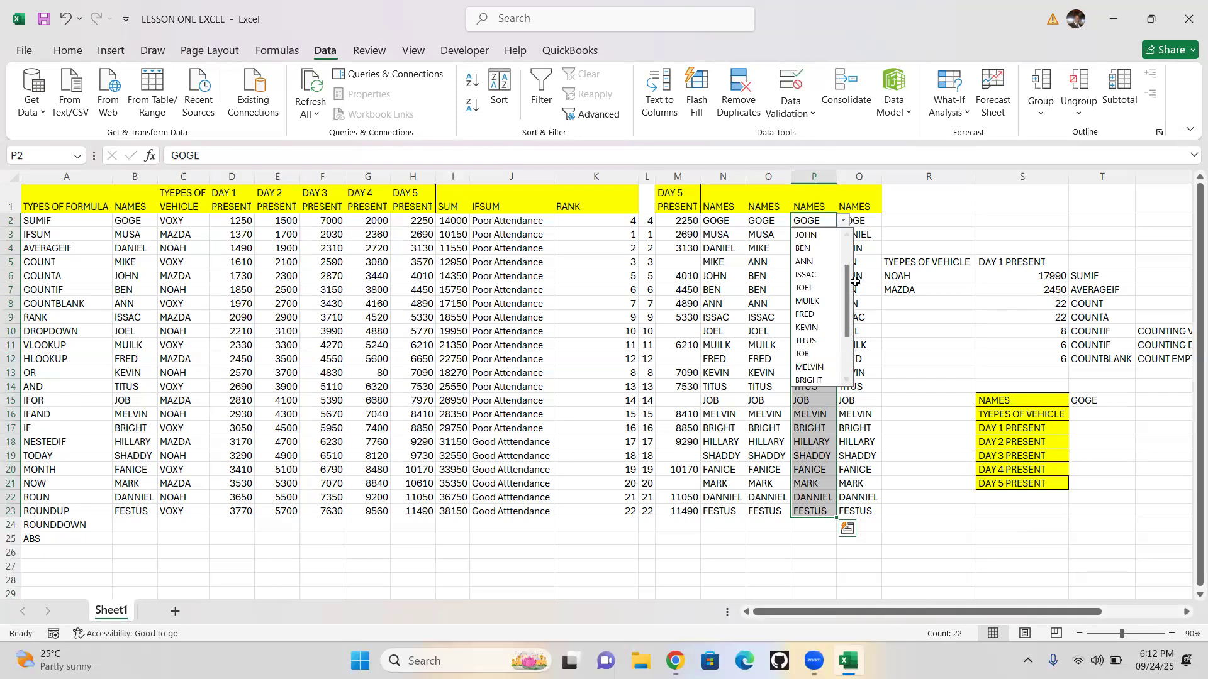
pyautogui.scroll(1, 851, 290)
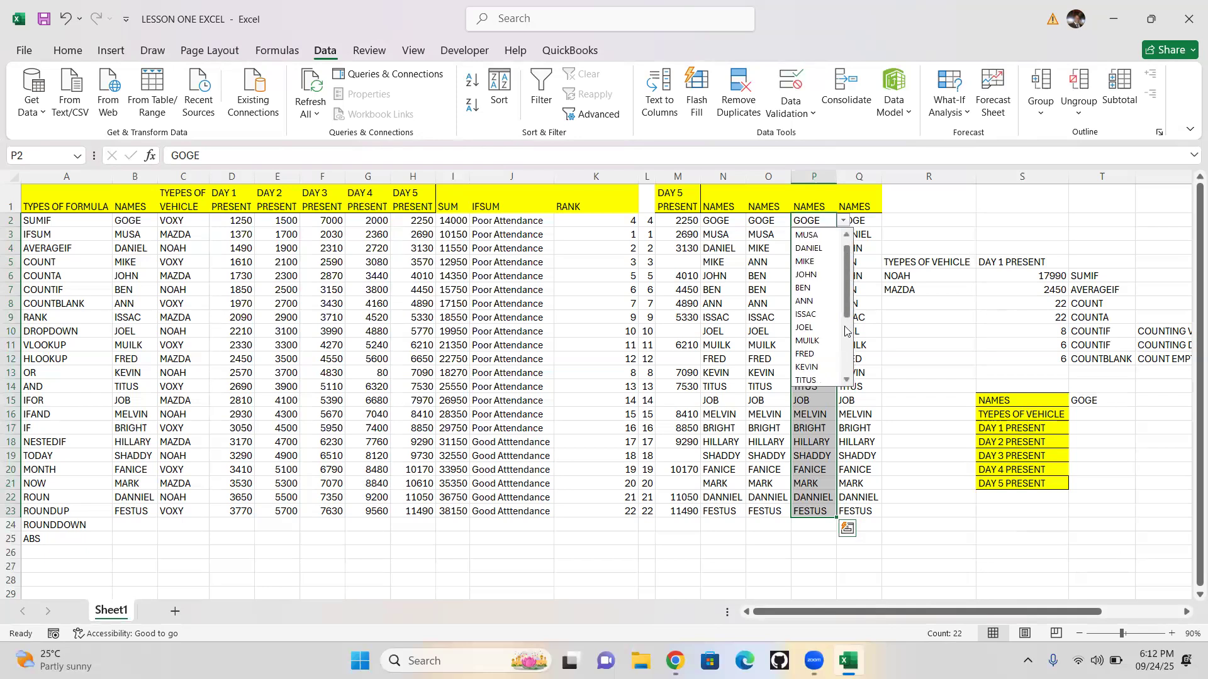
pyautogui.scroll(-2, 849, 296)
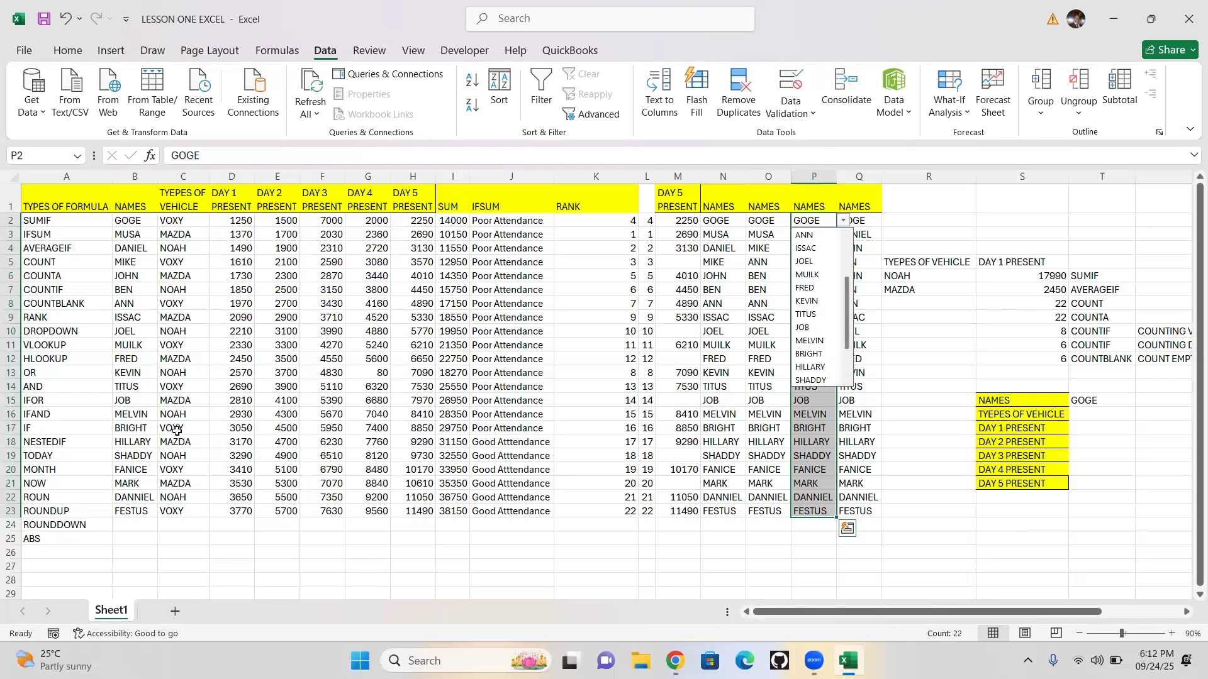
pyautogui.click(39, 346)
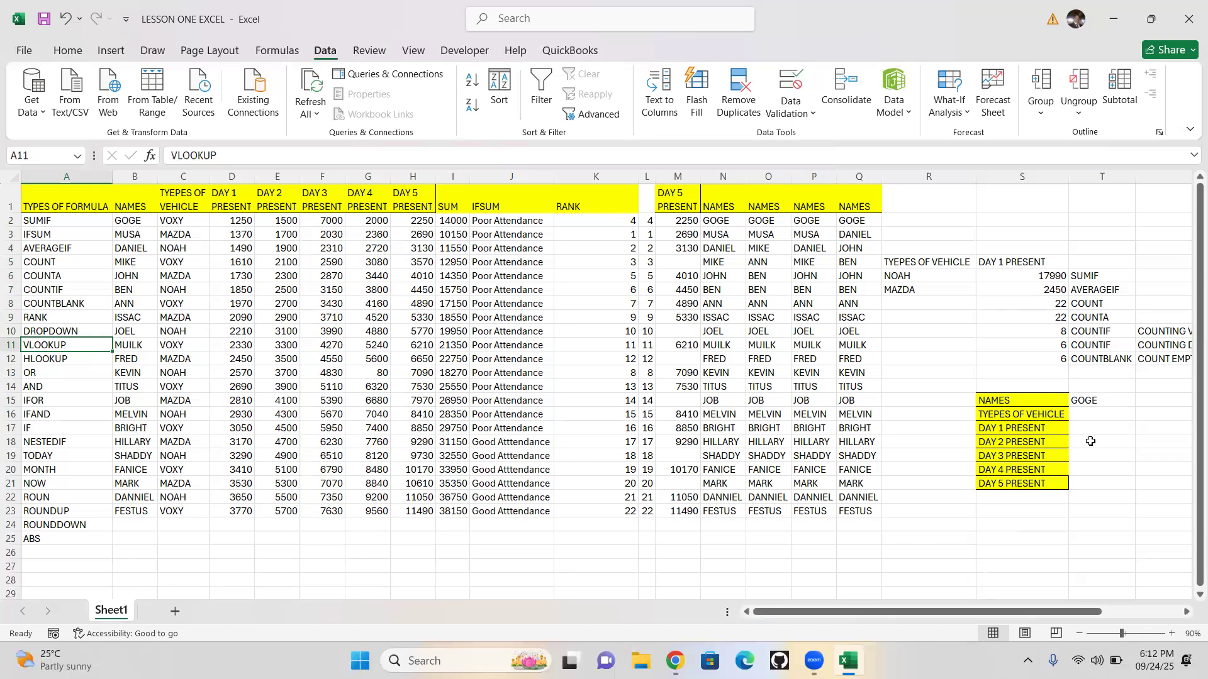
# - Clear the contents of the lookup block S15:T21, keeping its yellow fill
pyautogui.moveTo(1012, 394); pyautogui.dragTo(1024, 494)
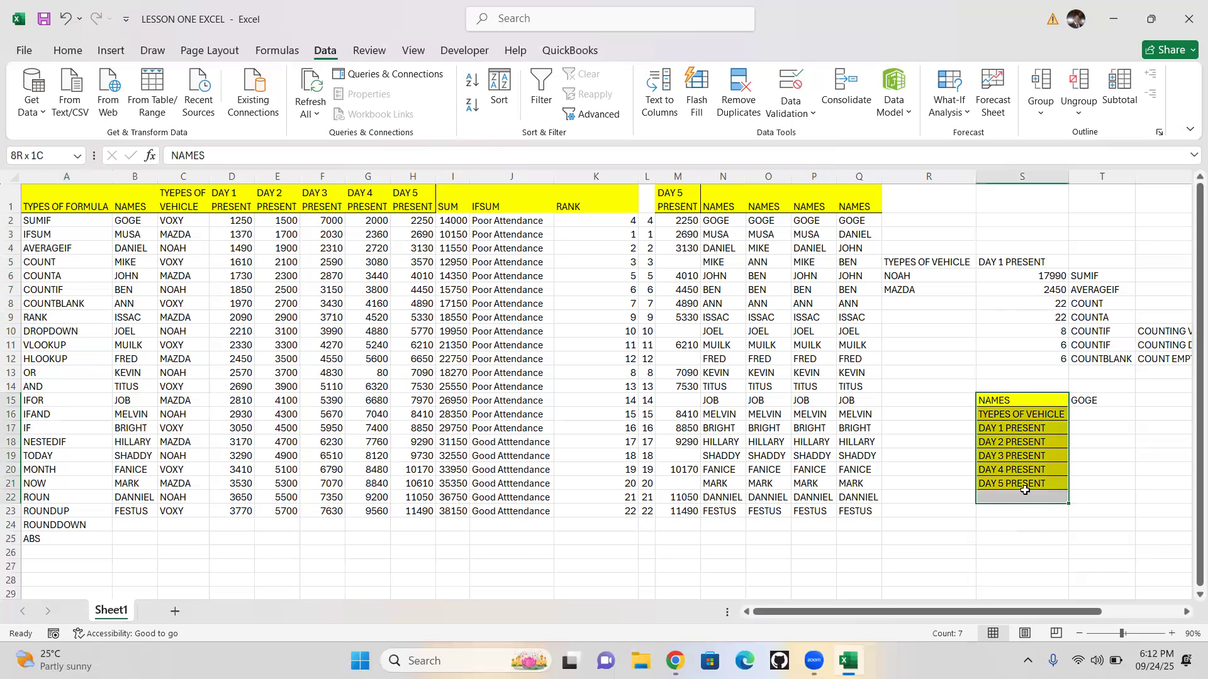
pyautogui.press('BackSpace')
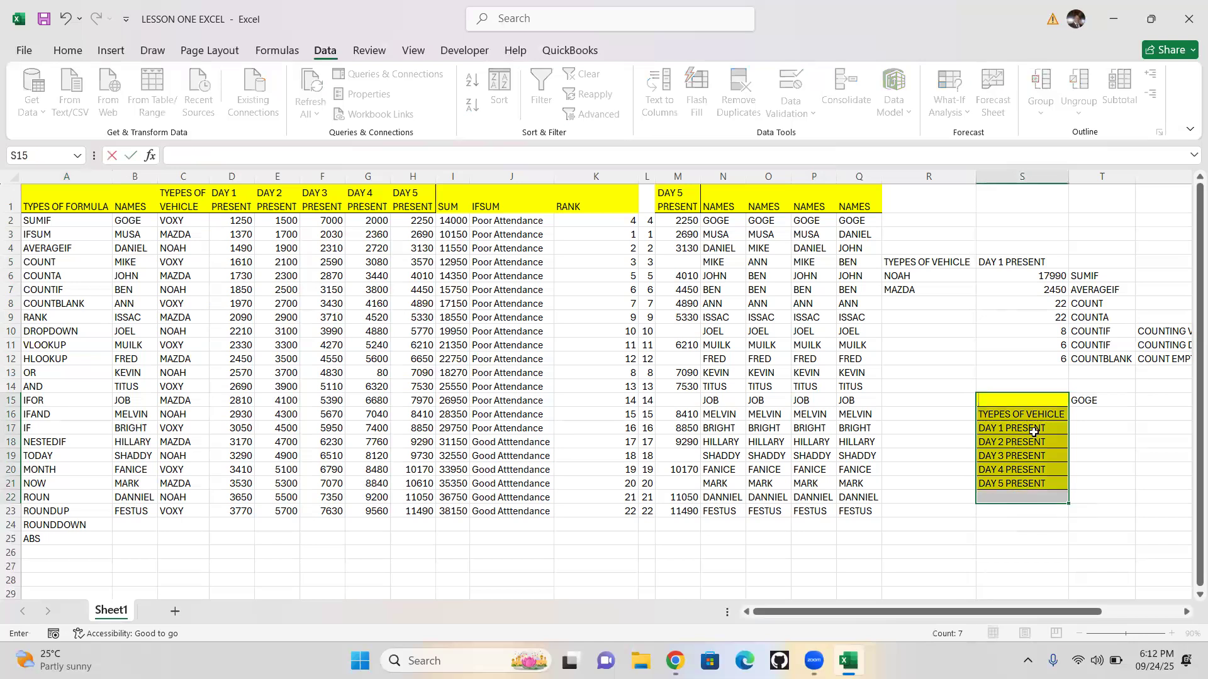
pyautogui.moveTo(1017, 407); pyautogui.dragTo(1108, 493)
pyautogui.press('Delete')
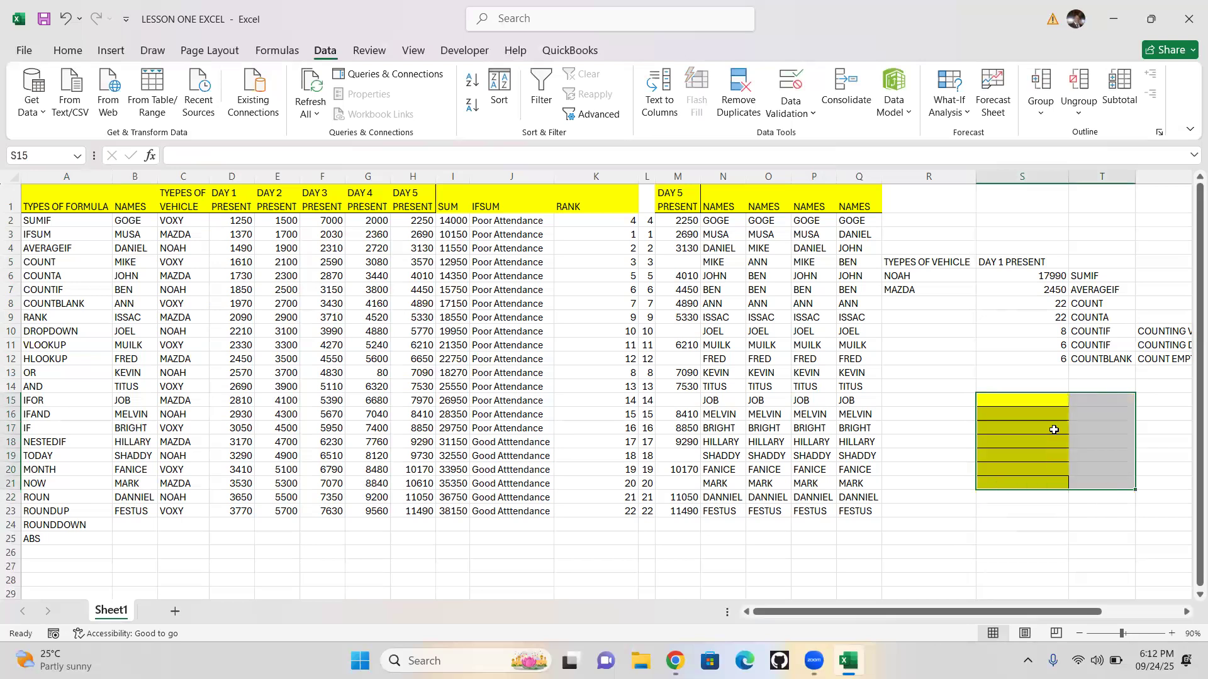
pyautogui.click(859, 538)
# - Copy the headers in B1:H1 and paste them transposed as a vertical list starting at S15
pyautogui.moveTo(140, 191); pyautogui.dragTo(403, 205)
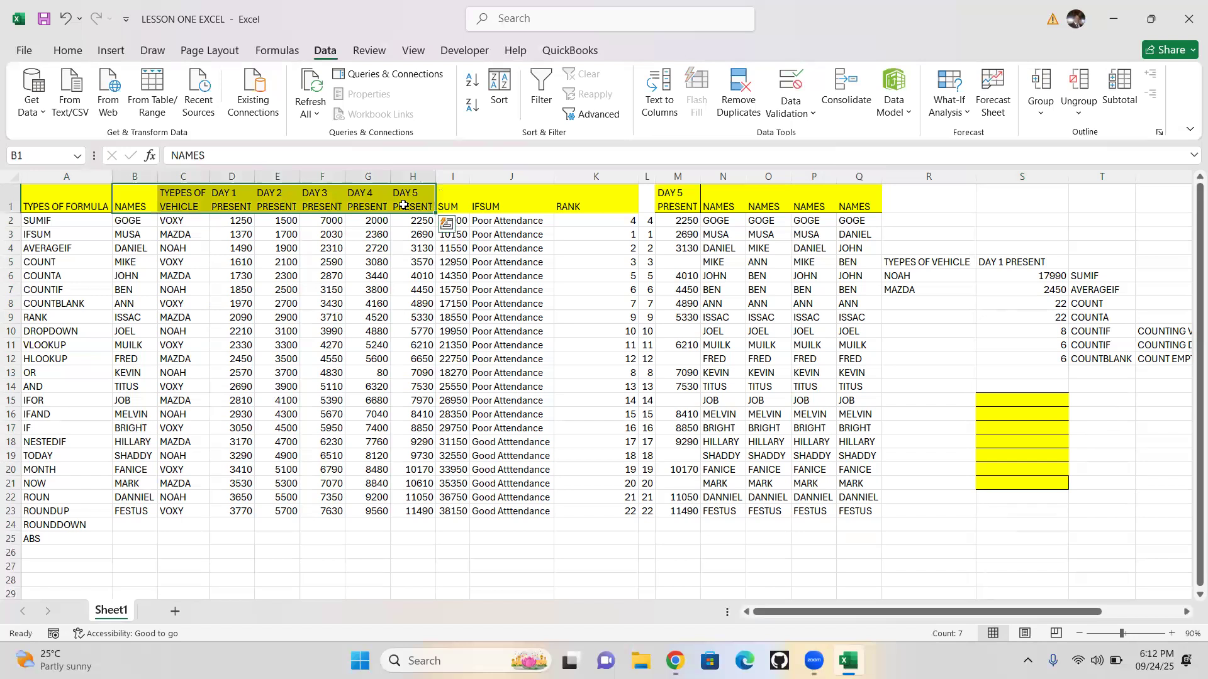
pyautogui.hotkey('ctrl', 'c')
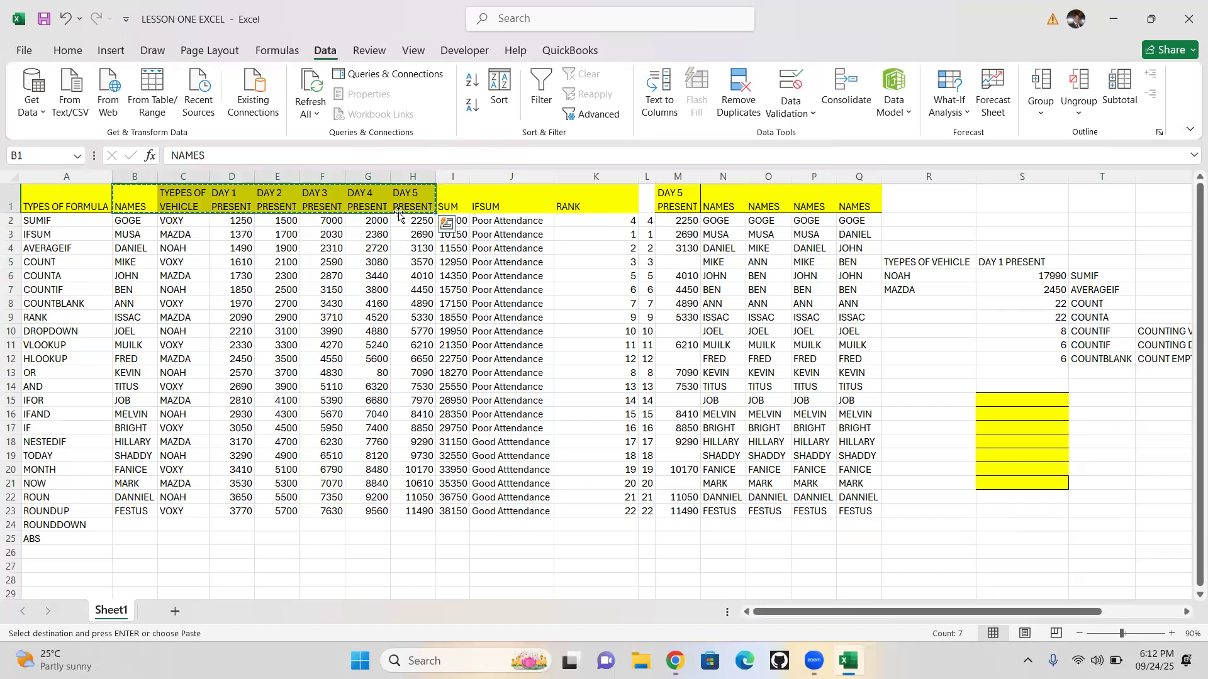
pyautogui.click(1035, 398)
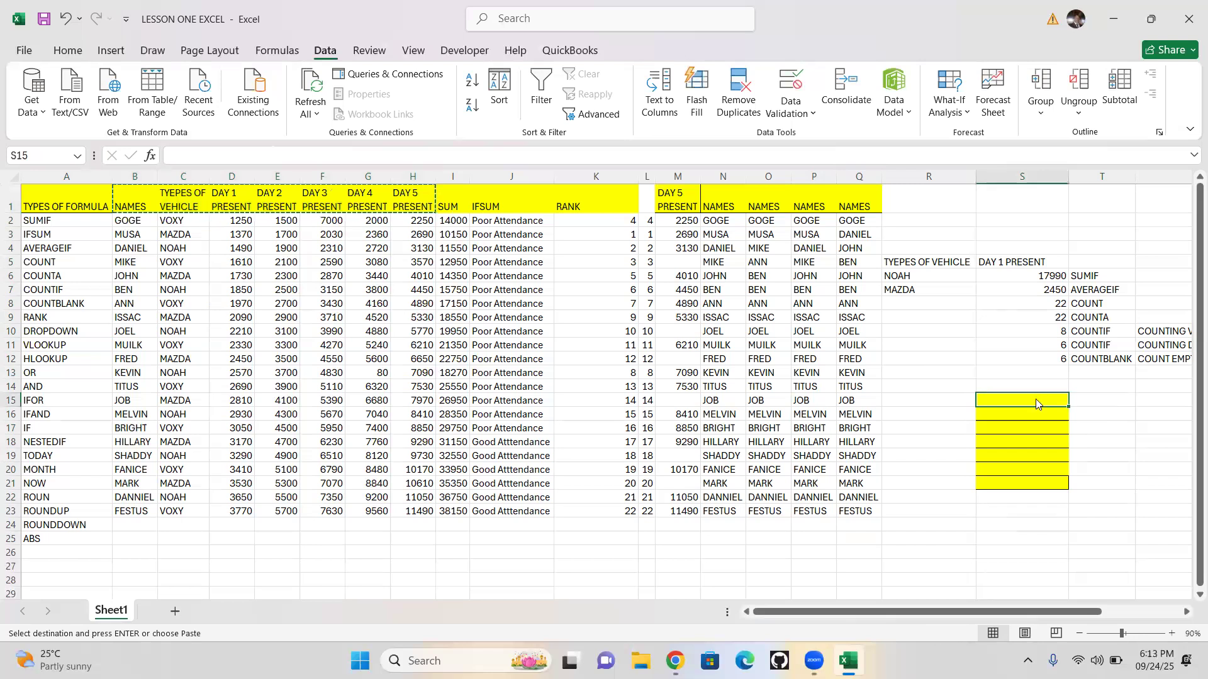
pyautogui.rightClick(1035, 398)
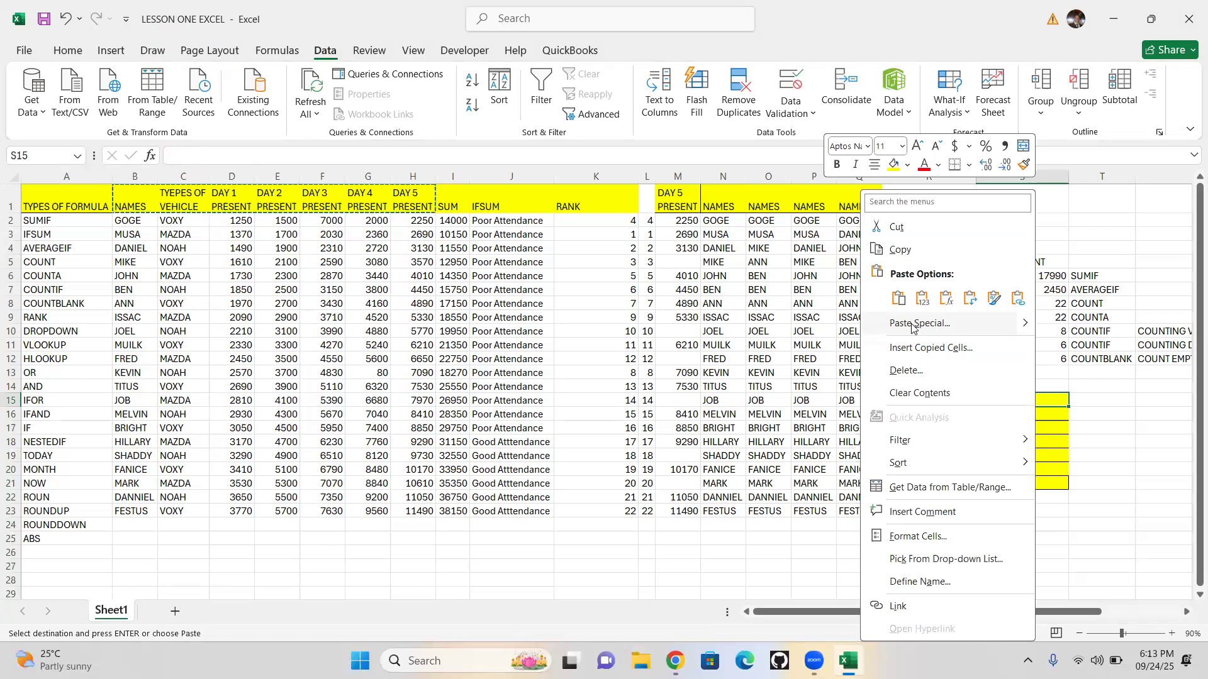
pyautogui.click(911, 326)
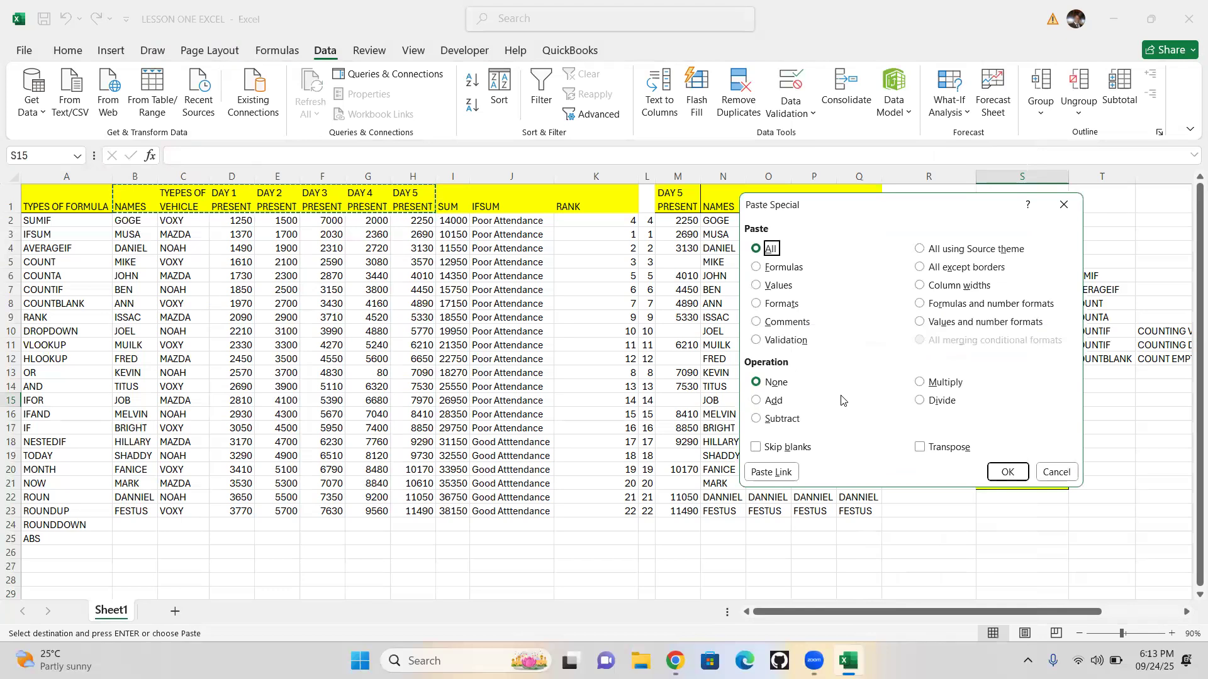
pyautogui.click(920, 447)
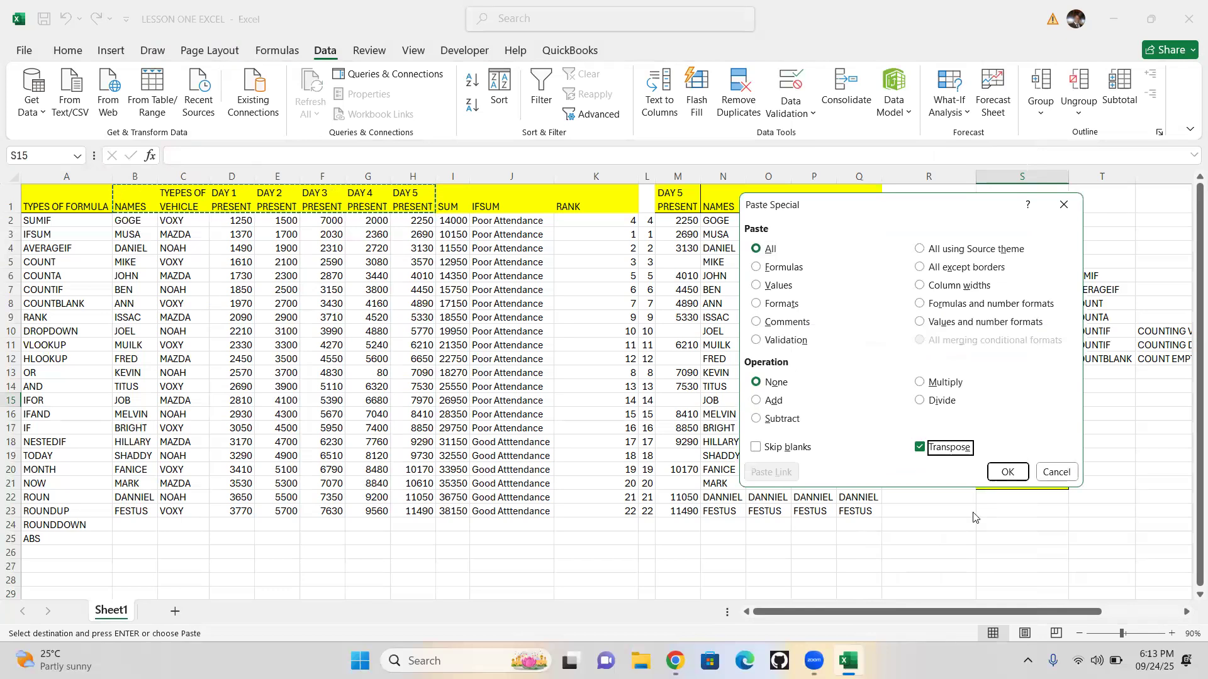
pyautogui.click(1009, 472)
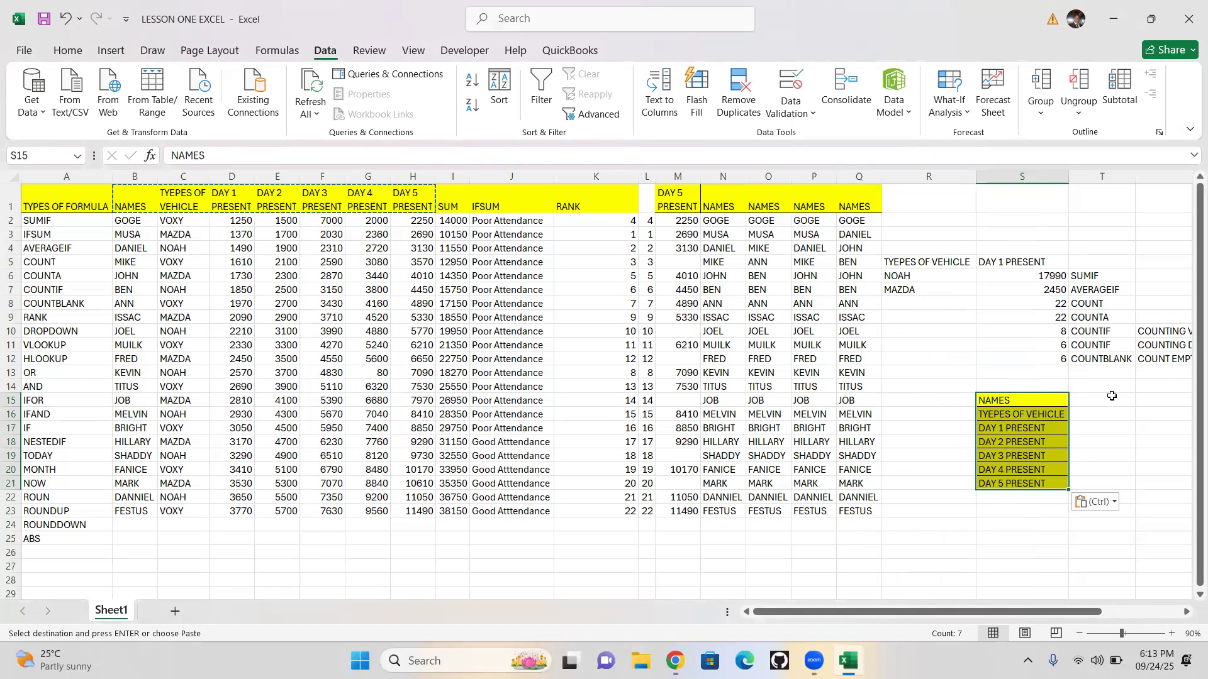
# - Enter the same name as in cell B2 into T15, beside the NAMES label
pyautogui.click(1082, 404)
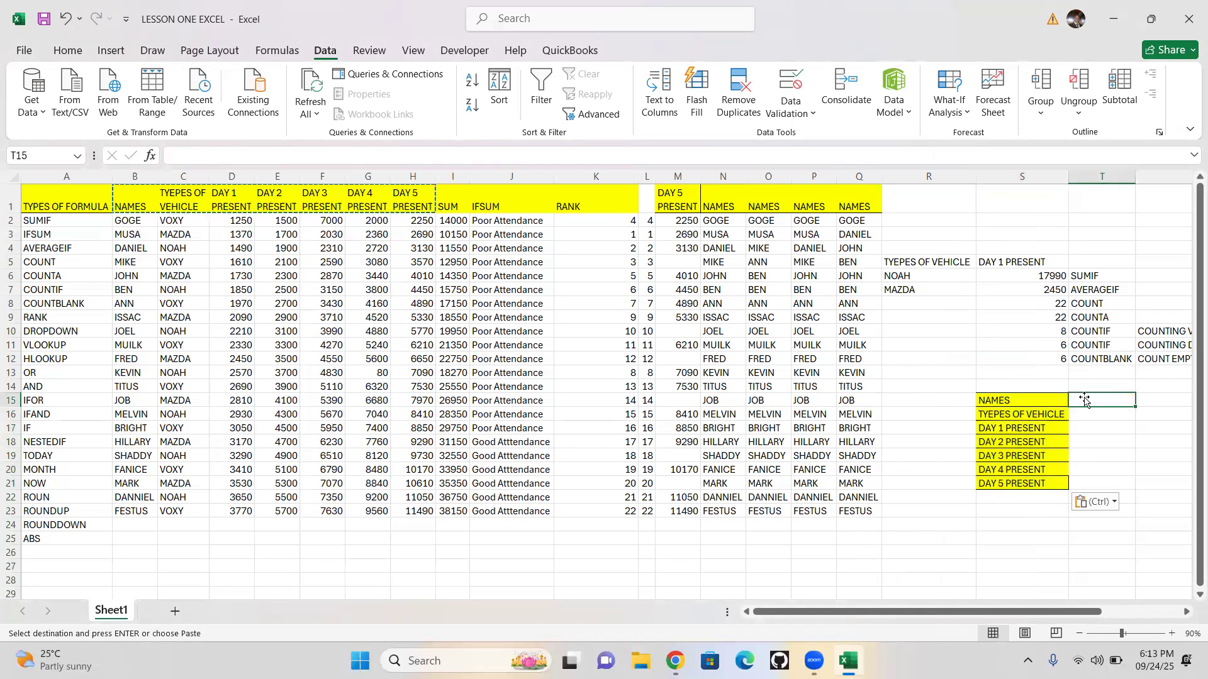
pyautogui.write('GOGE')
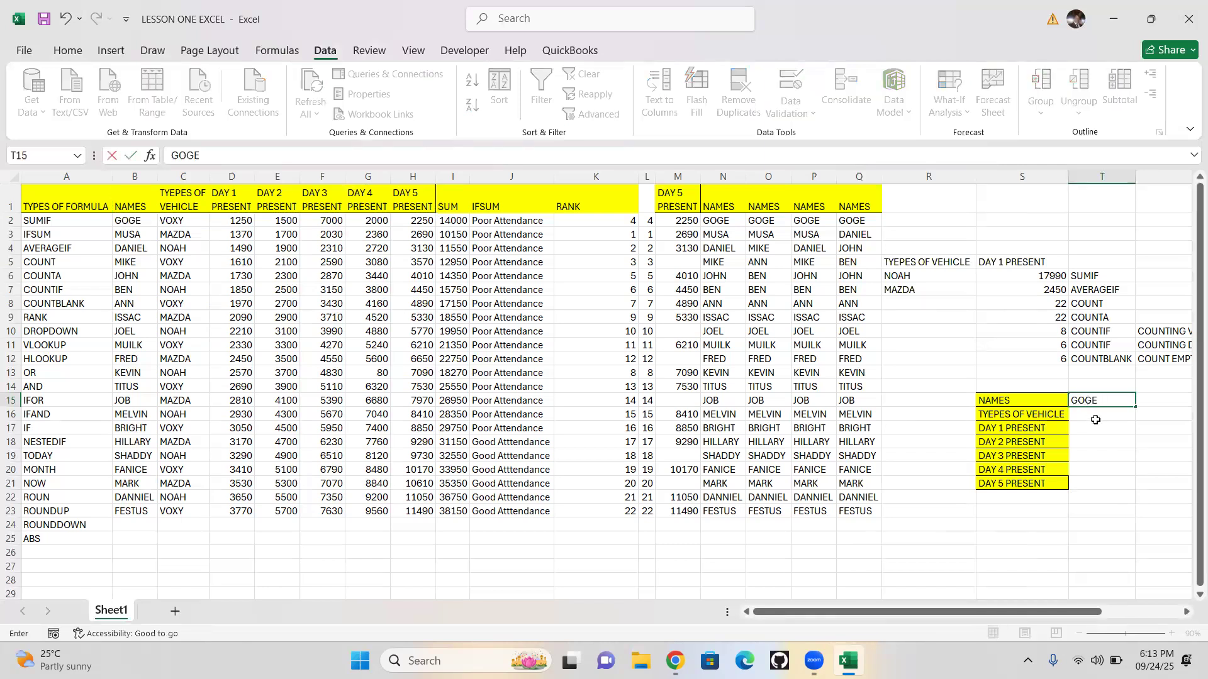
pyautogui.click(1101, 412)
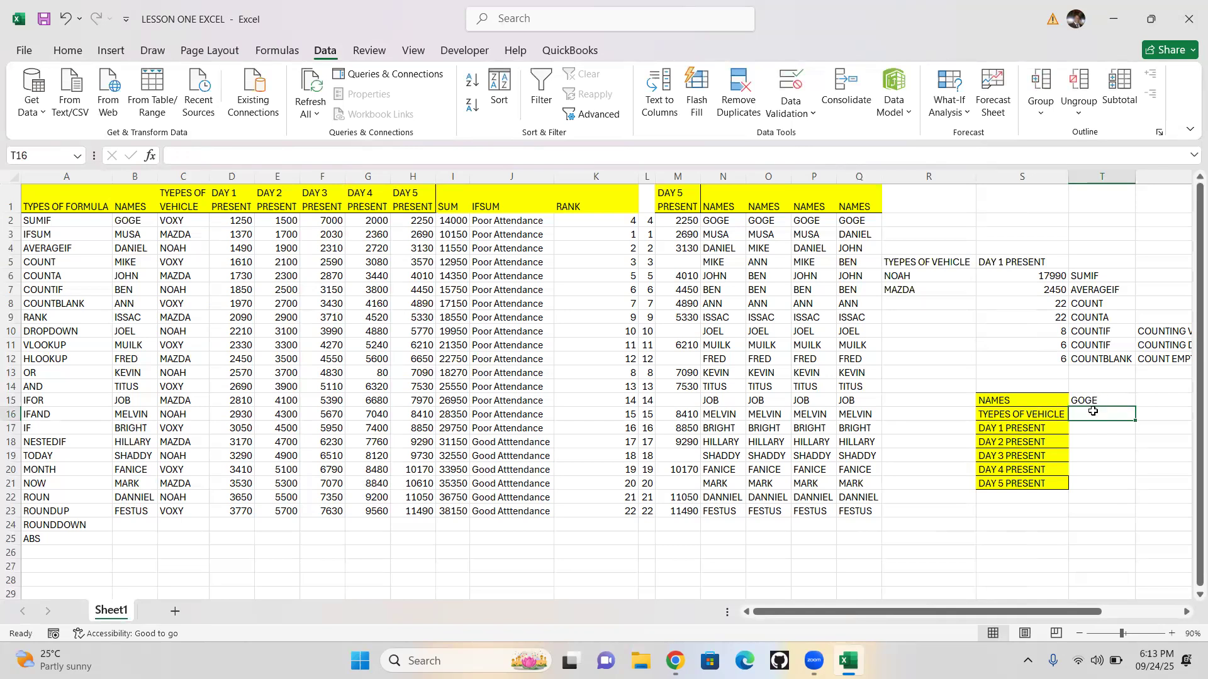
# - Enter =VLOOKUP(T15,B1:H23,2,FALSE) in T16 to look up the vehicle type for the name in T15
pyautogui.write('-')
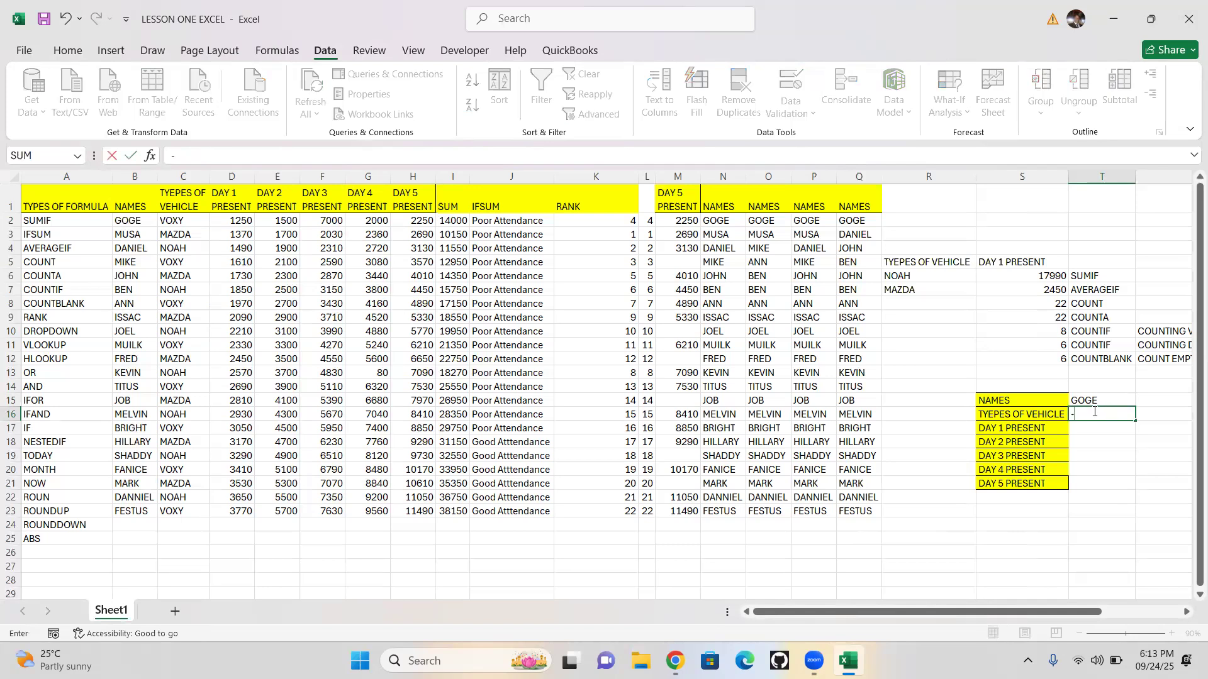
pyautogui.press('BackSpace')
pyautogui.write('=V')
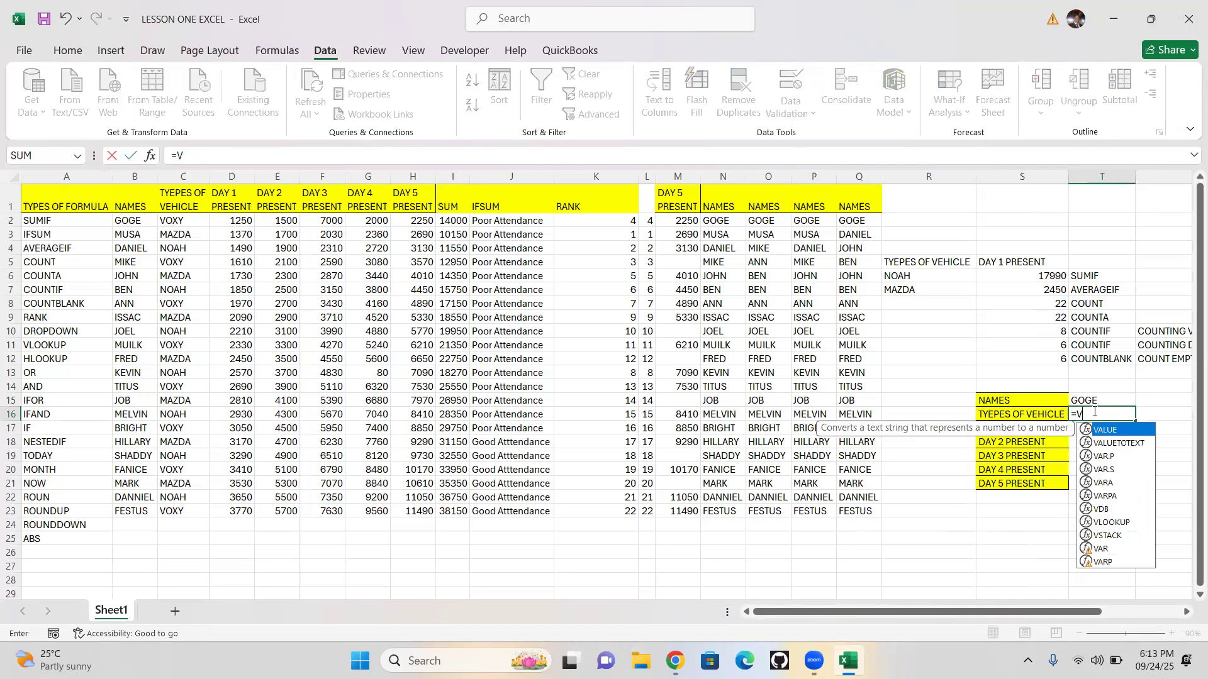
pyautogui.write('LOOKUP(')
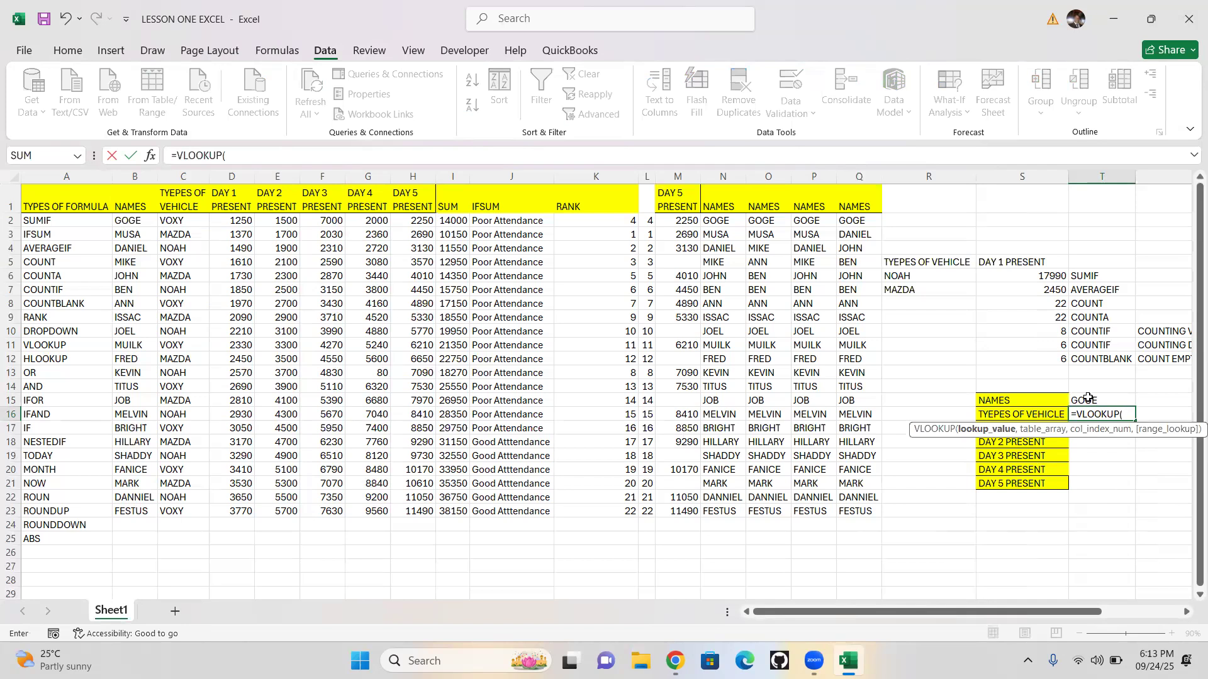
pyautogui.press('Up')
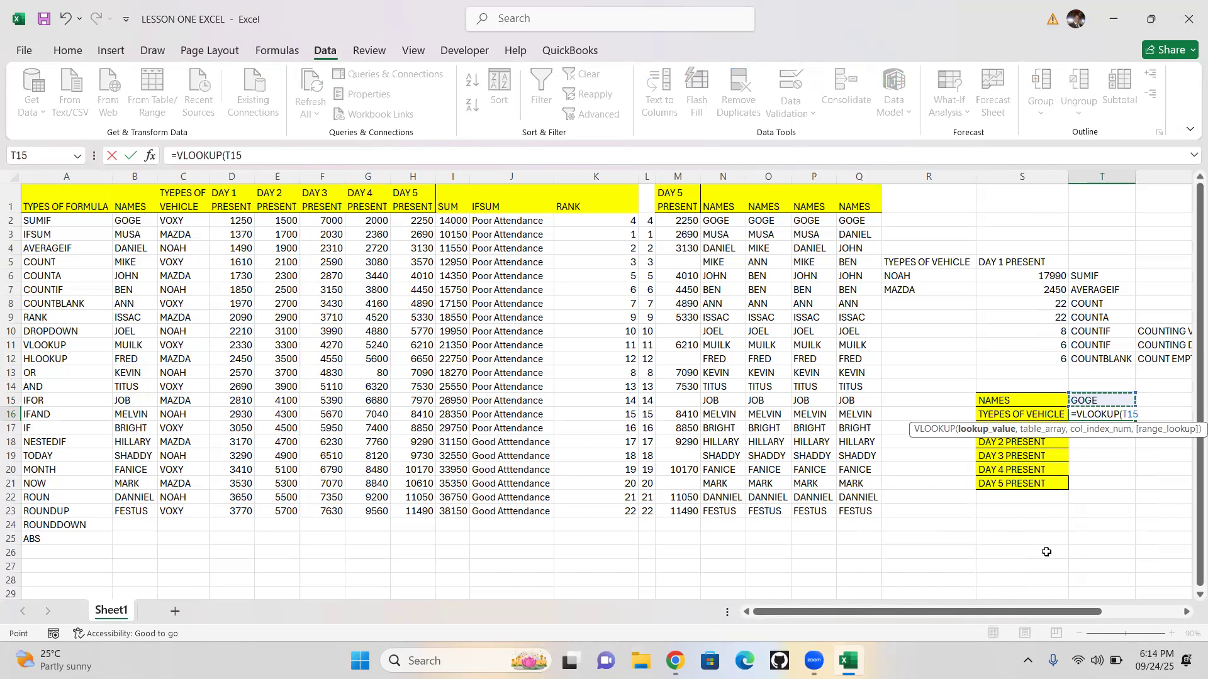
pyautogui.write(',')
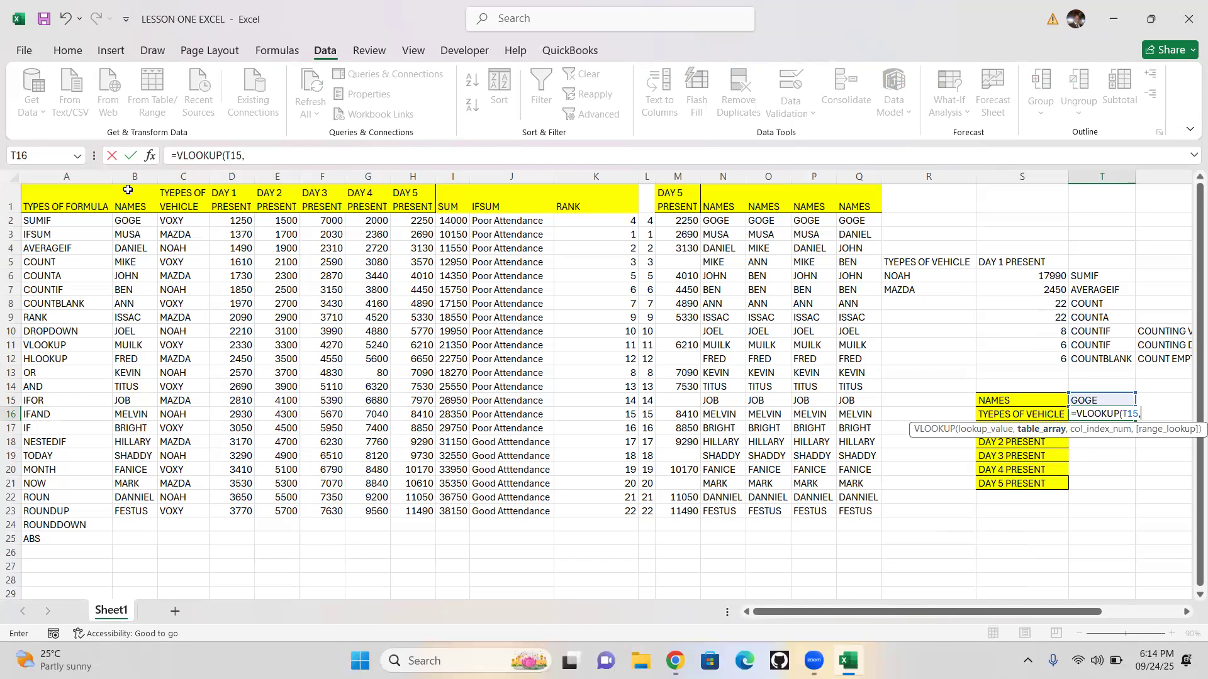
pyautogui.moveTo(127, 193); pyautogui.dragTo(413, 512)
pyautogui.moveTo(859, 647)
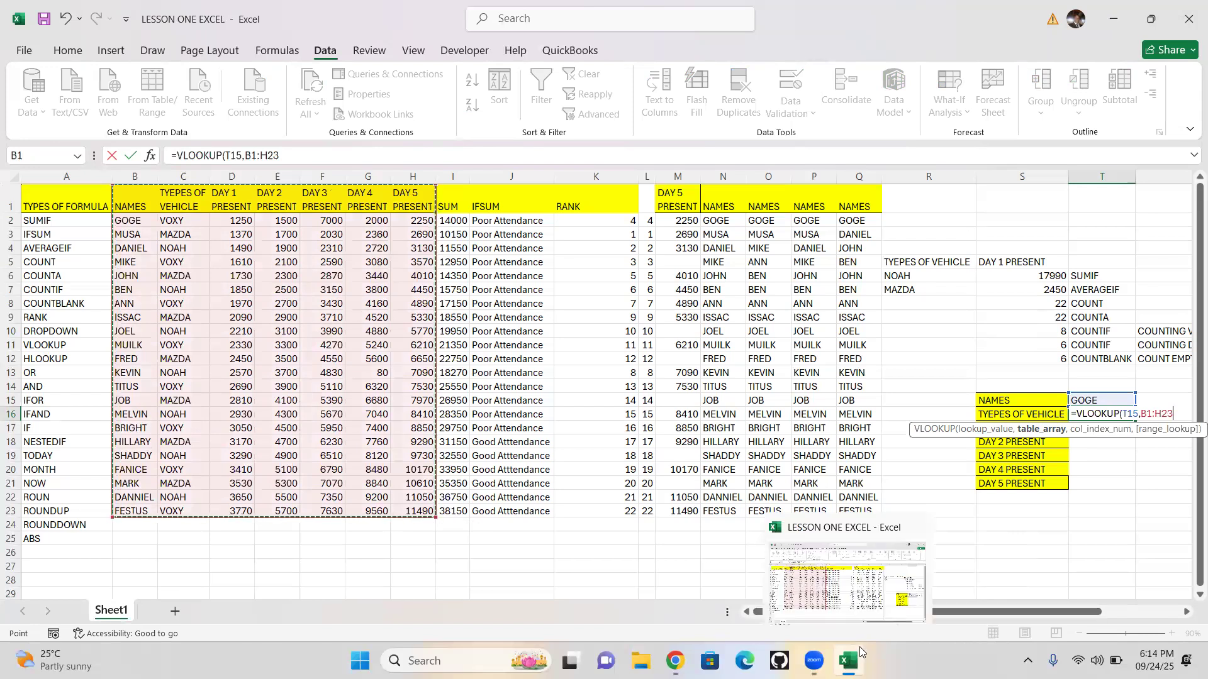
pyautogui.write(',')
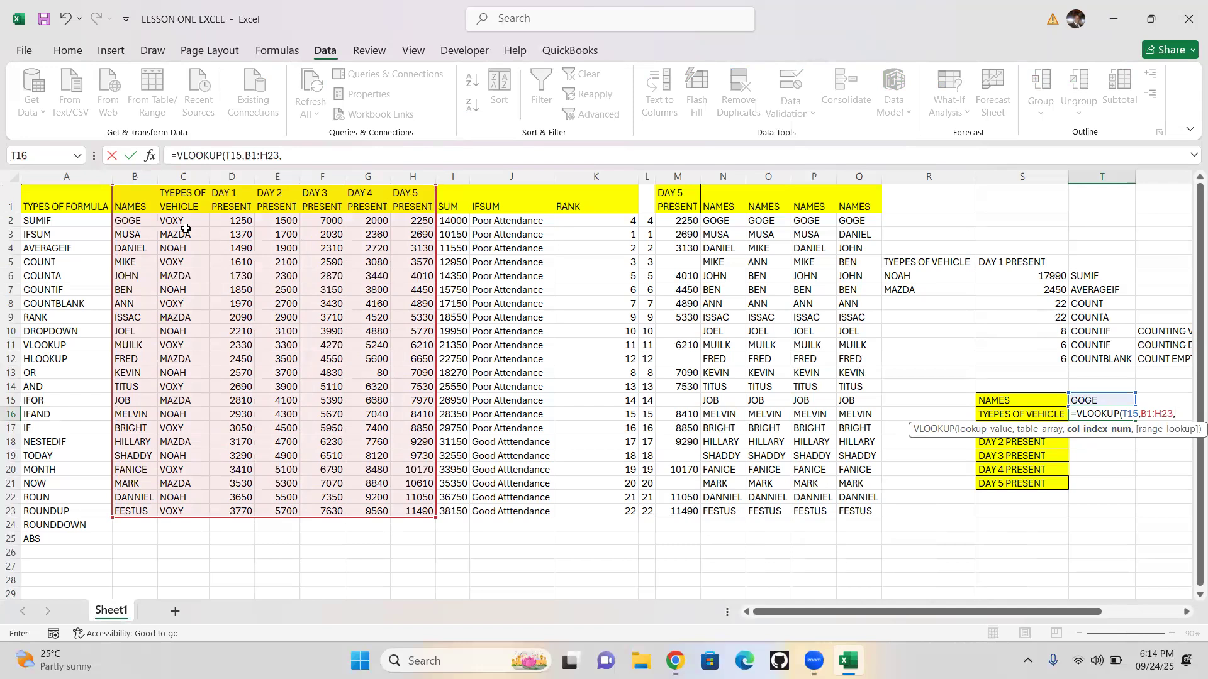
pyautogui.write('2,')
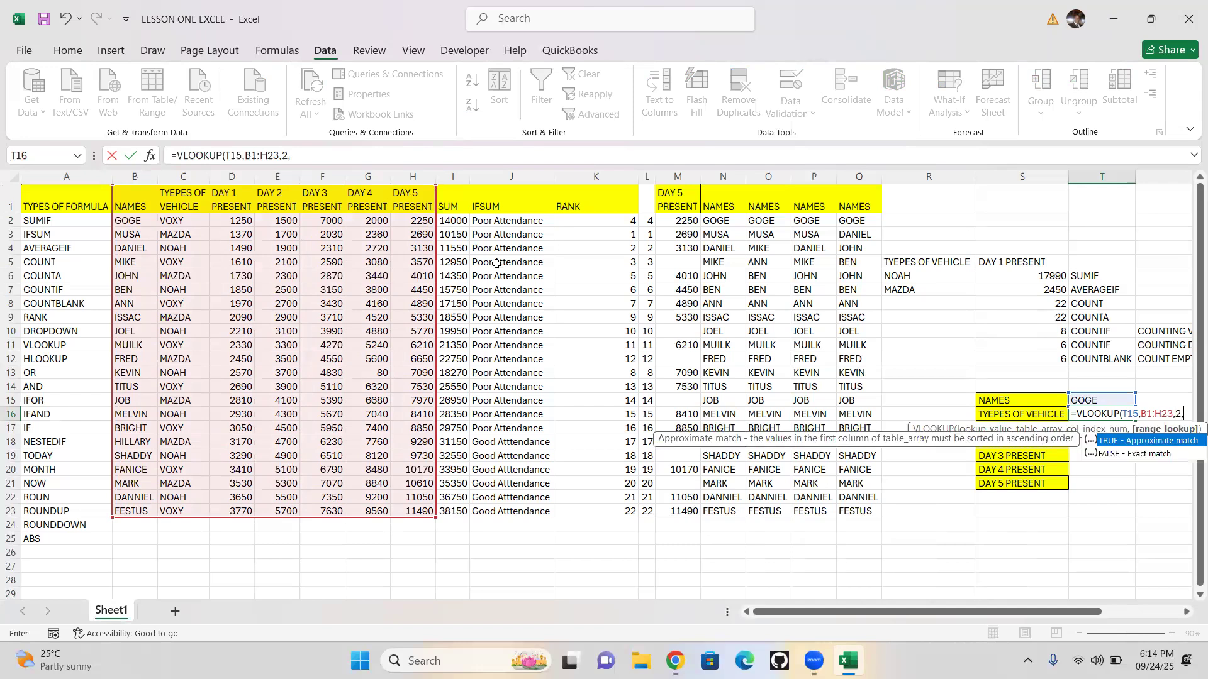
pyautogui.doubleClick(1123, 455)
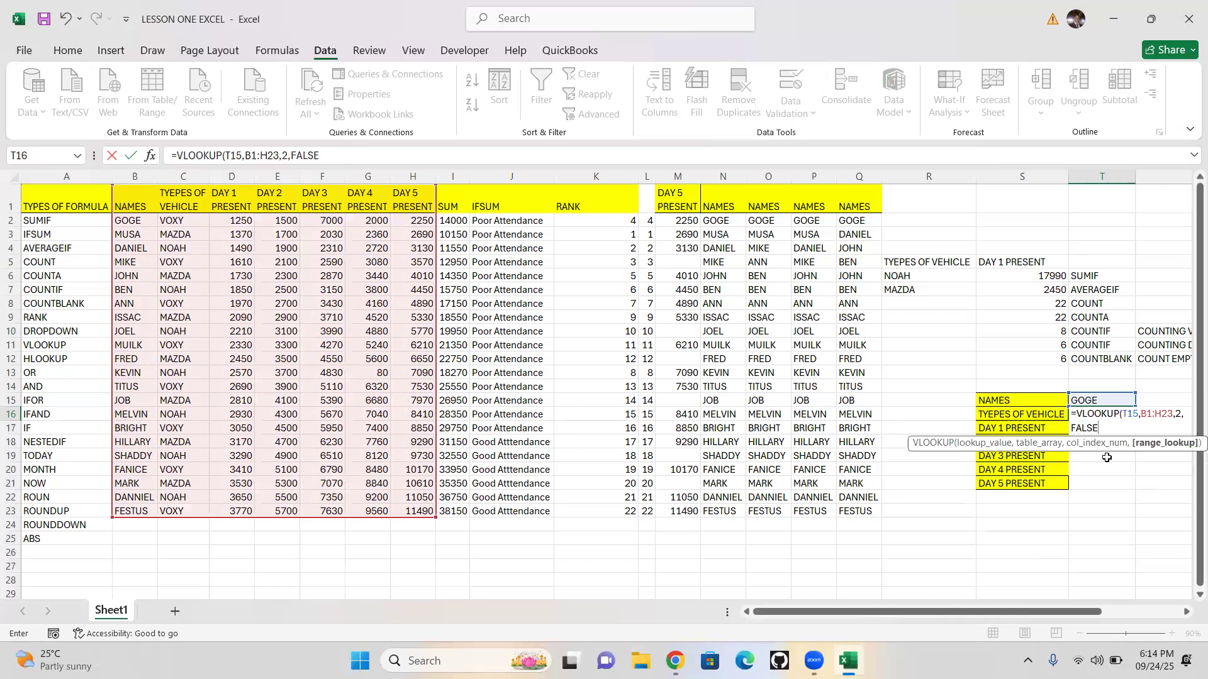
pyautogui.write(')')
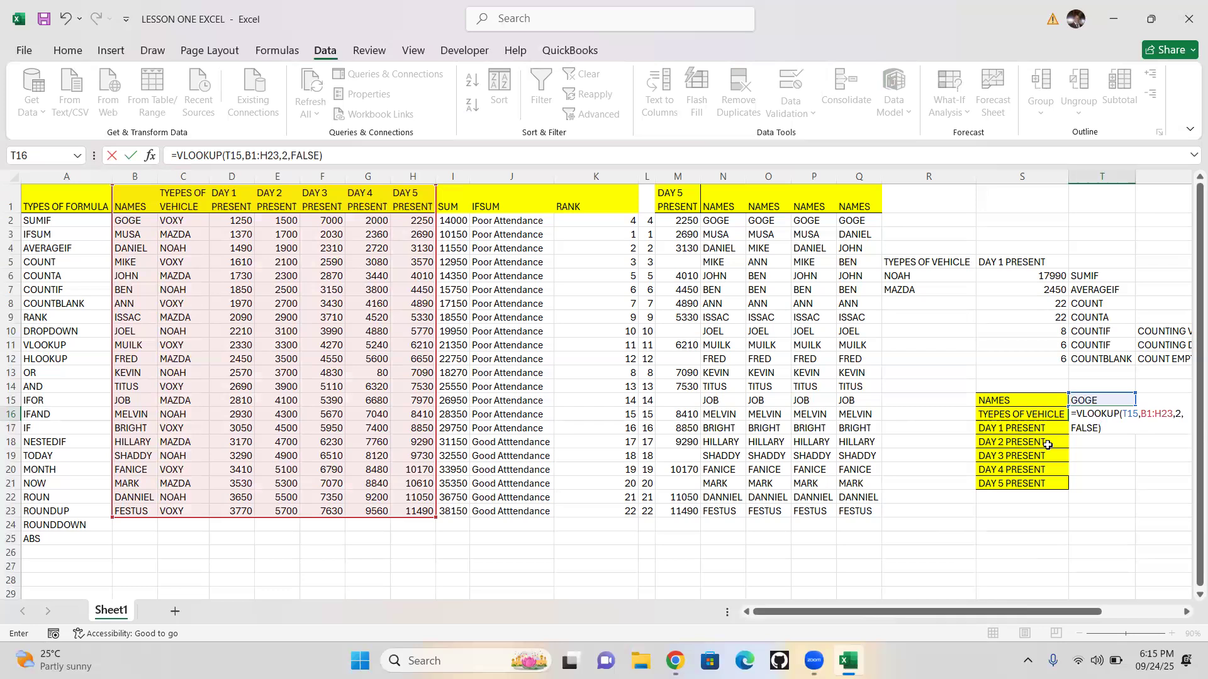
pyautogui.press('Return')
# - Test the vehicle lookup by replacing the name in T15 with the one from B3
pyautogui.press('Up')
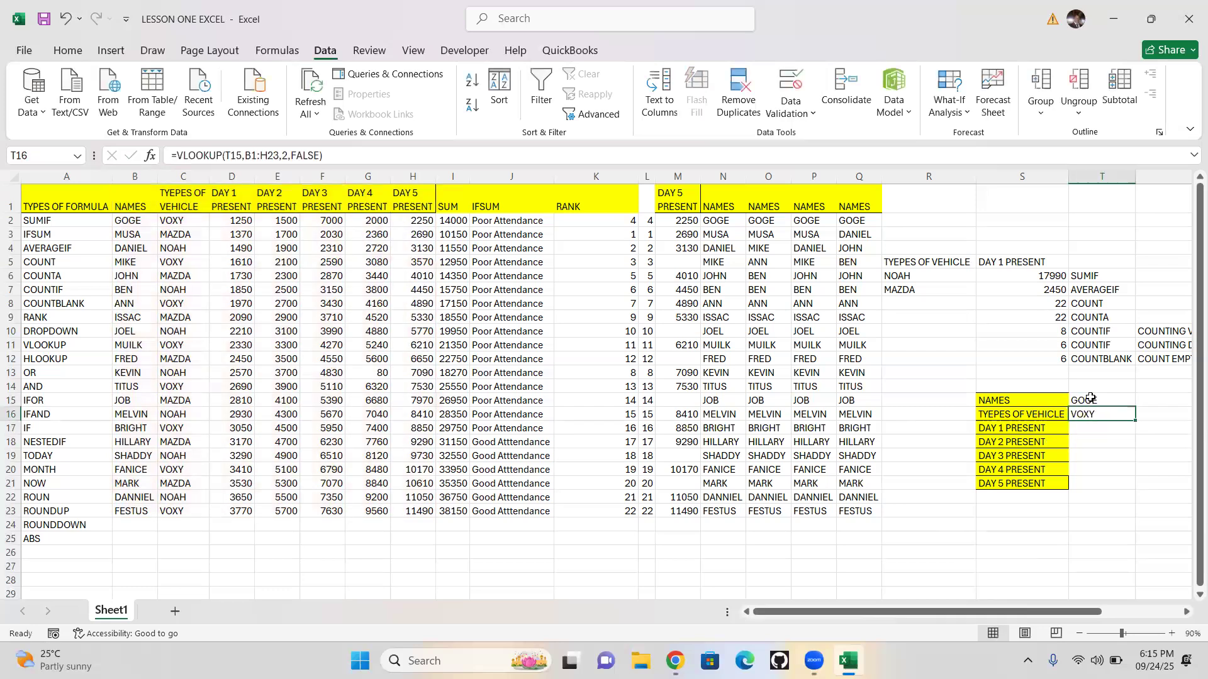
pyautogui.press('Up')
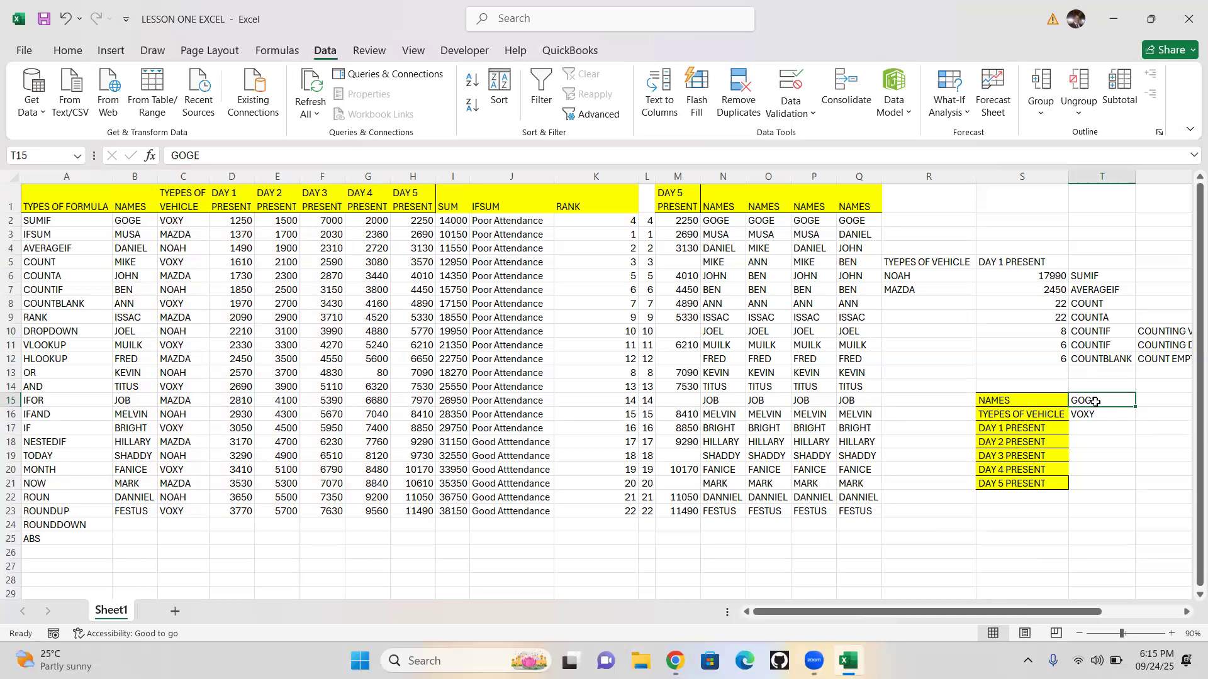
pyautogui.press('BackSpace')
pyautogui.write('MUSA')
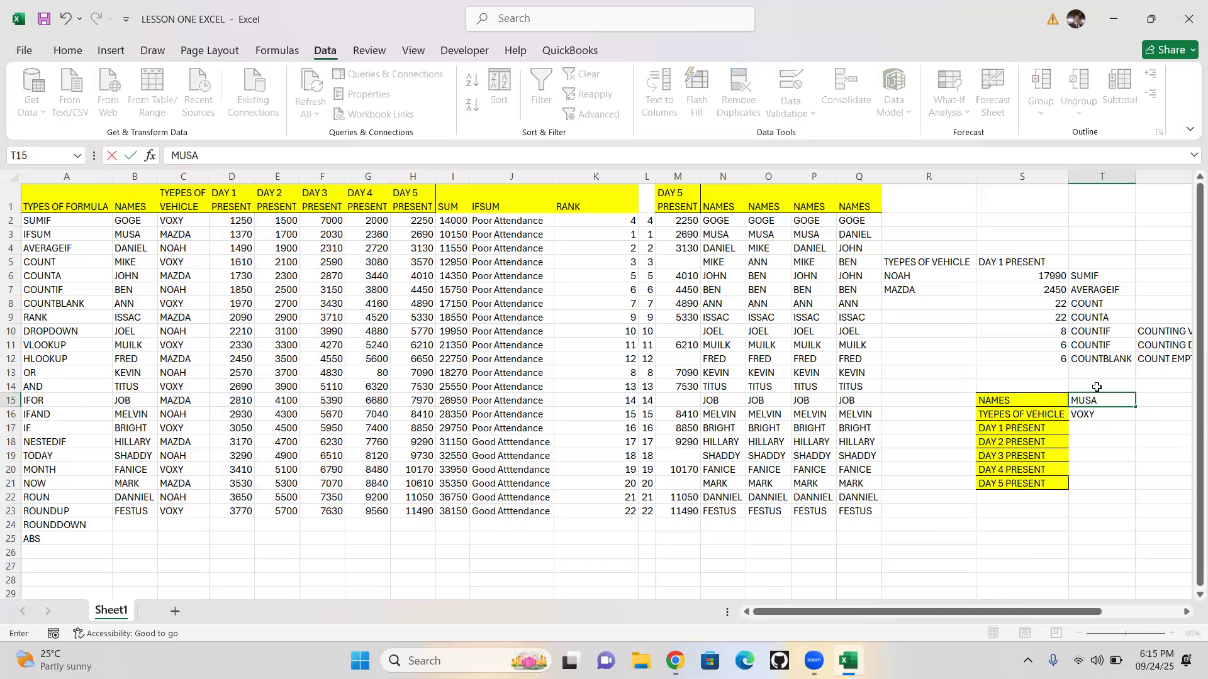
pyautogui.click(1114, 420)
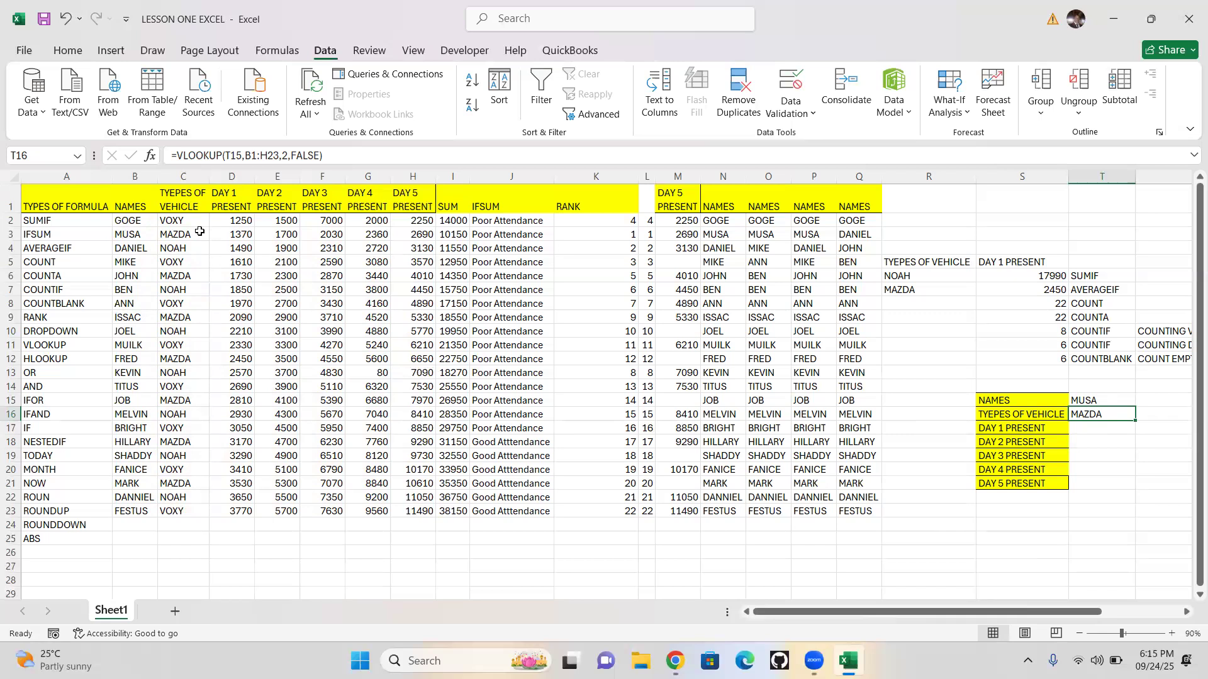
# - Test the lookup again by entering the name from B4 in T15
pyautogui.click(1104, 401)
pyautogui.write('D')
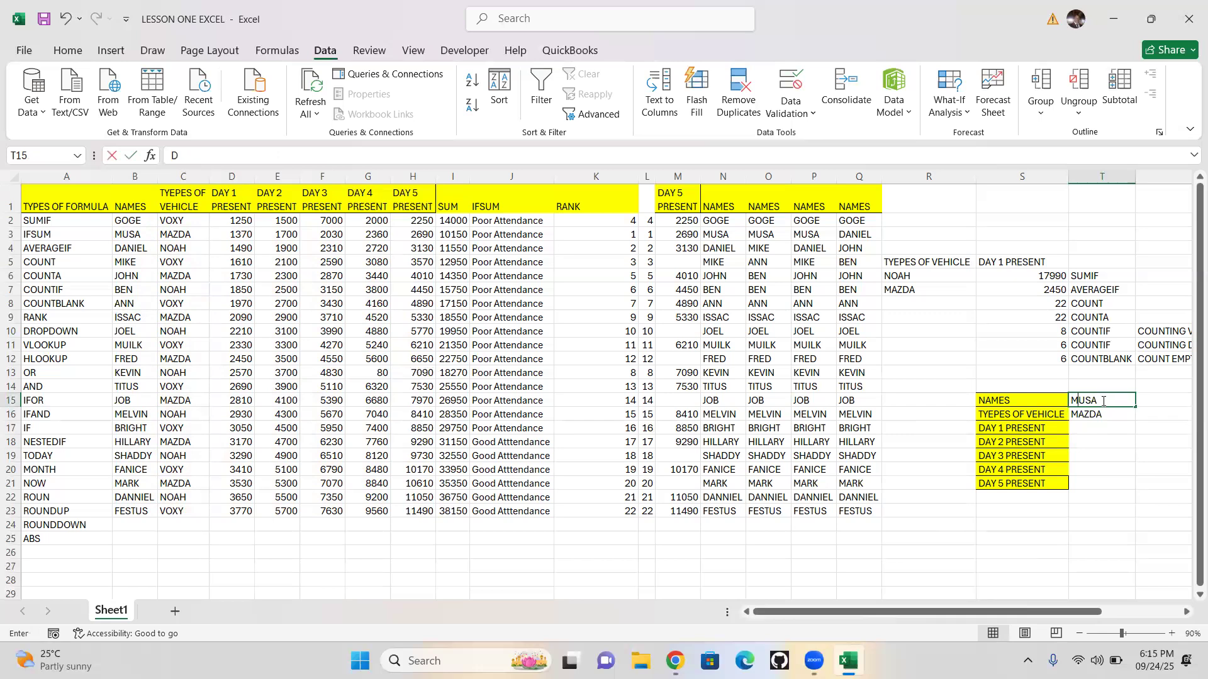
pyautogui.write('ANIEL')
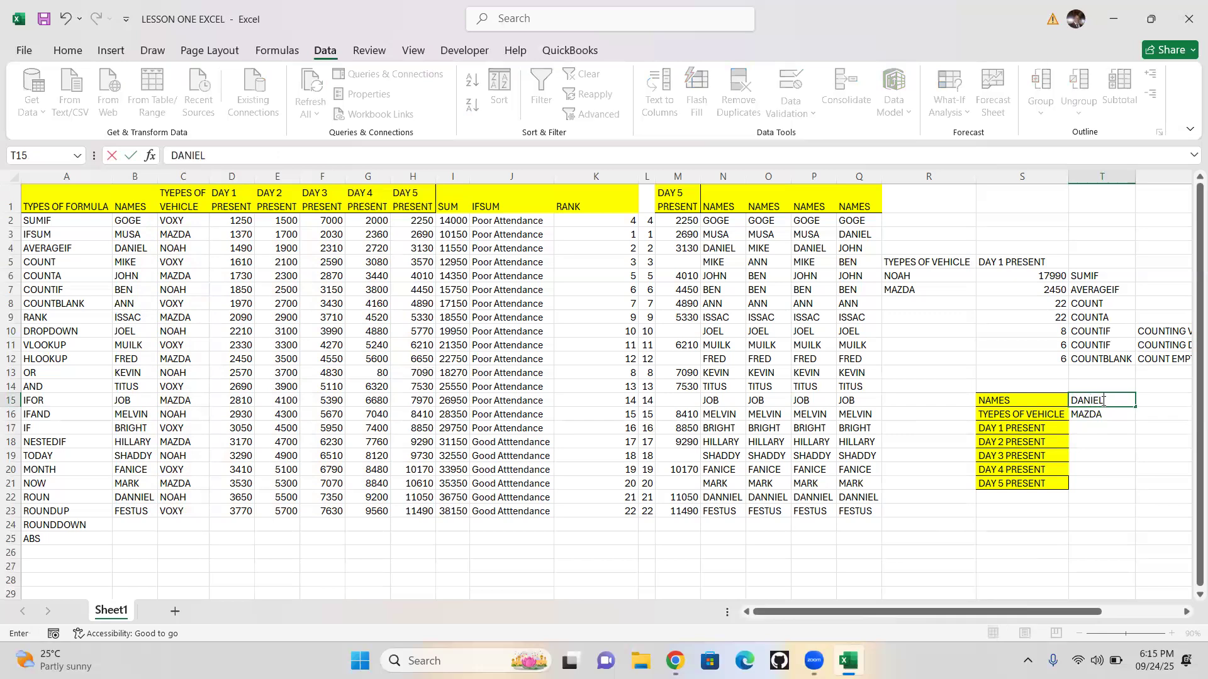
pyautogui.press('Return')
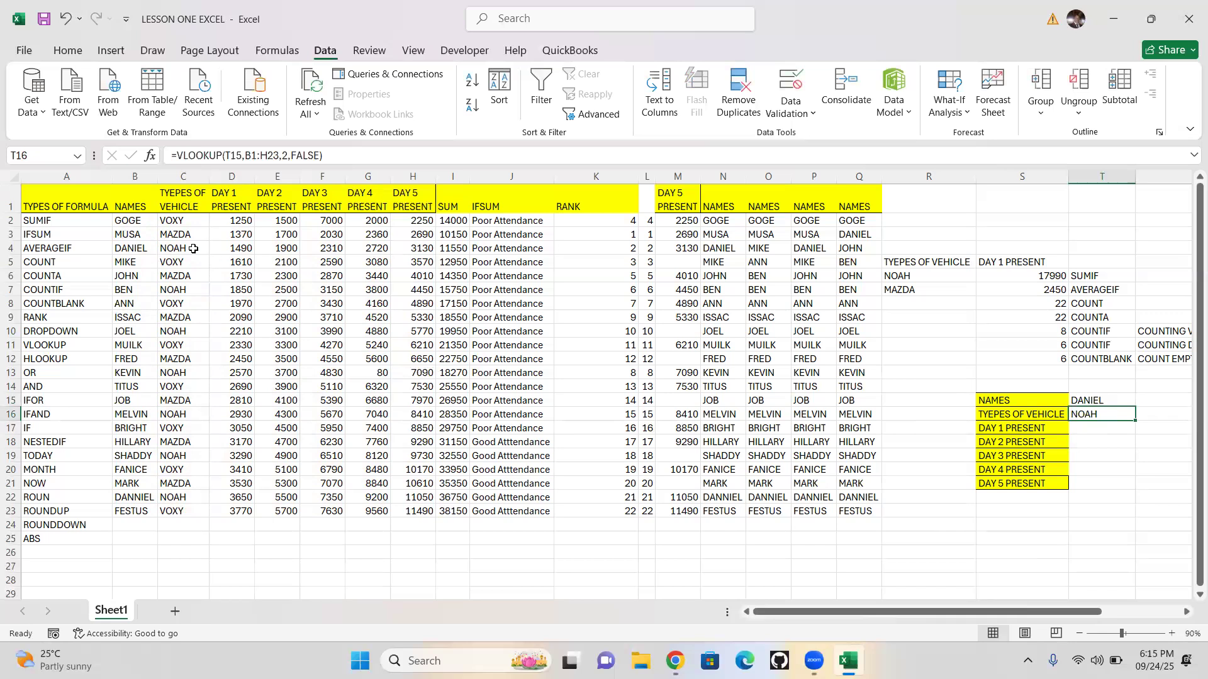
# - Set the lookup name in T15 back to the one in B2
pyautogui.click(1094, 400)
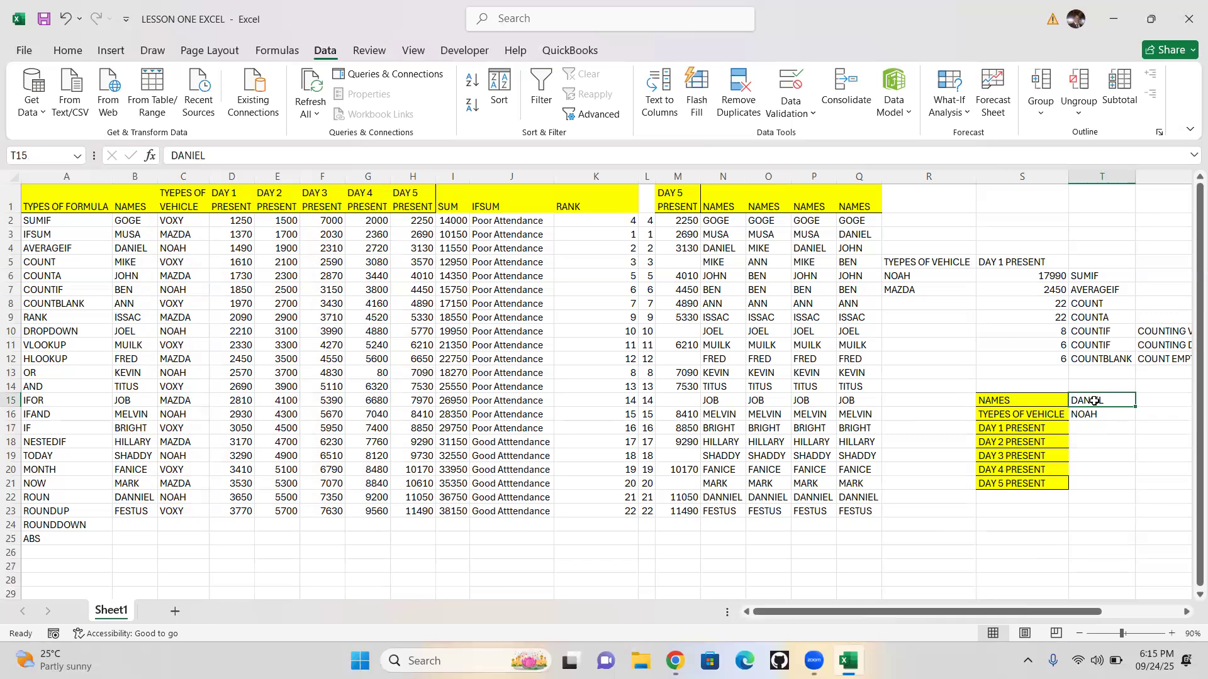
pyautogui.write('GO')
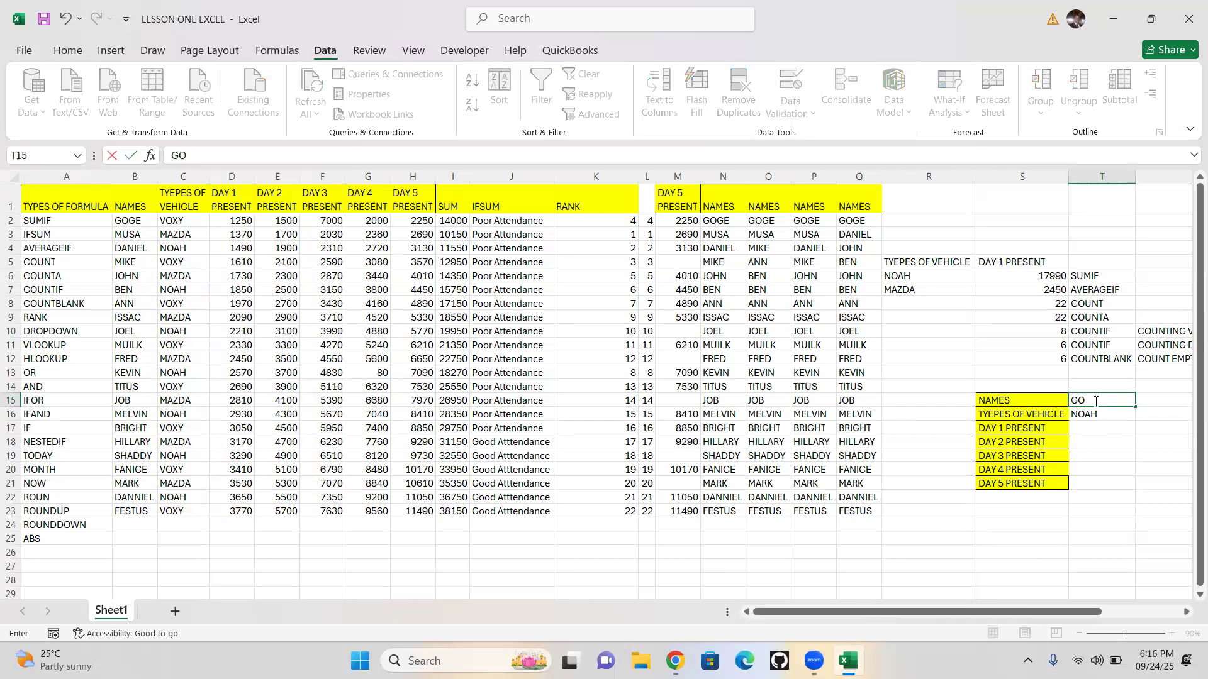
pyautogui.write('GE')
pyautogui.press('Return')
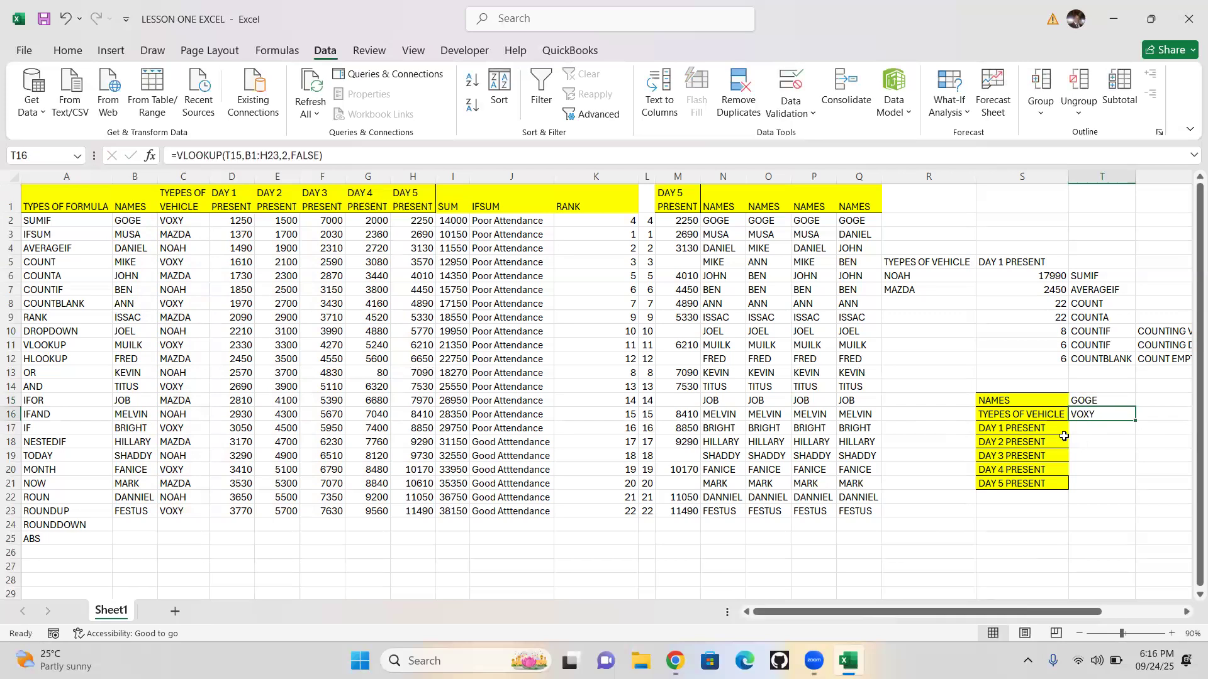
# - Enter =VLOOKUP(T15,B1:H23,3,FALSE) in T17 to look up the DAY 1 PRESENT value
pyautogui.press('Return')
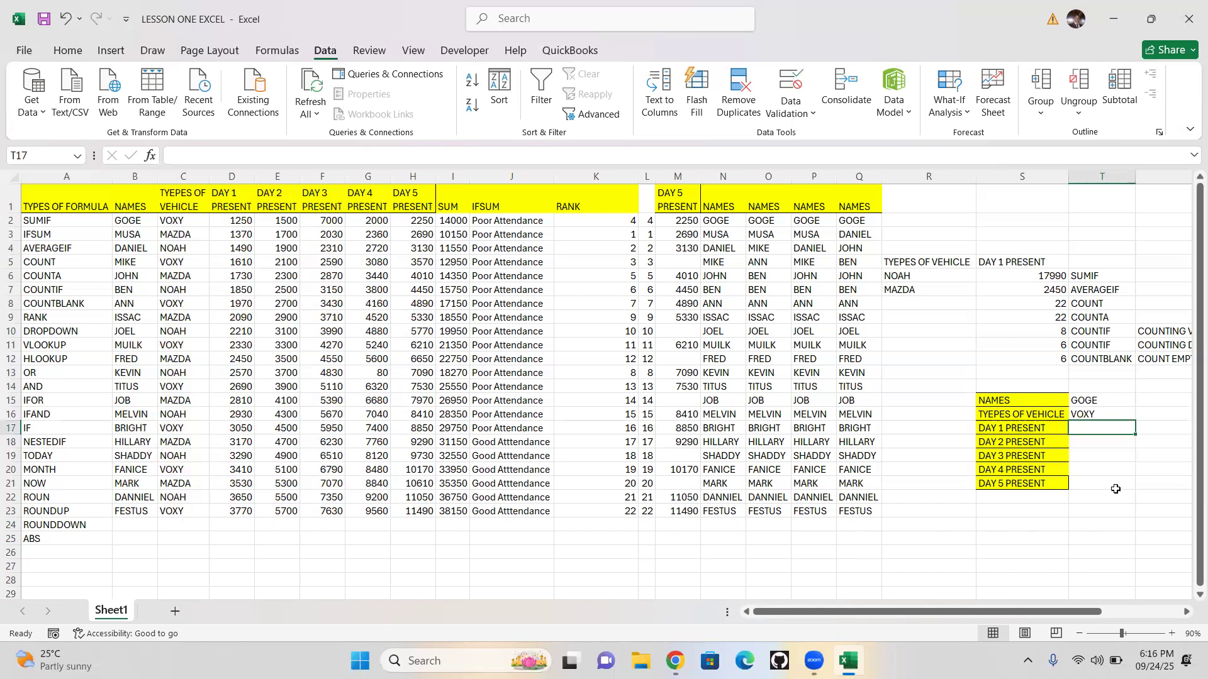
pyautogui.write('-')
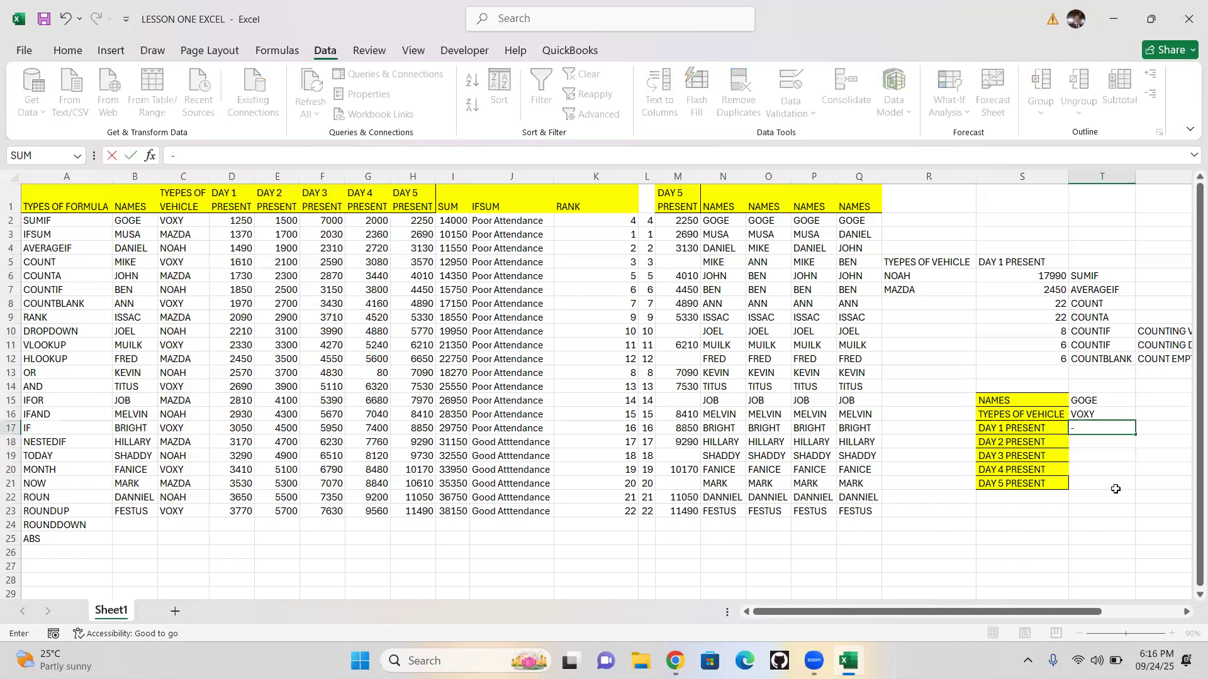
pyautogui.press('BackSpace')
pyautogui.write('0')
pyautogui.press('BackSpace')
pyautogui.write('=VLOOKUP')
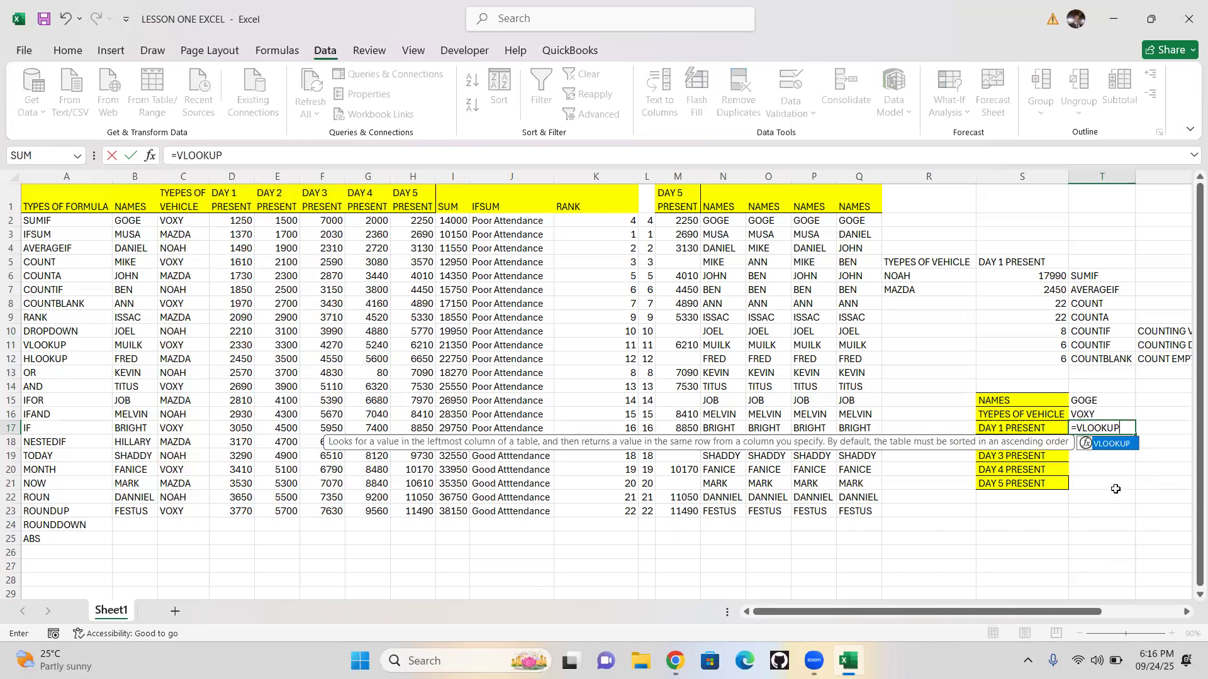
pyautogui.write('(')
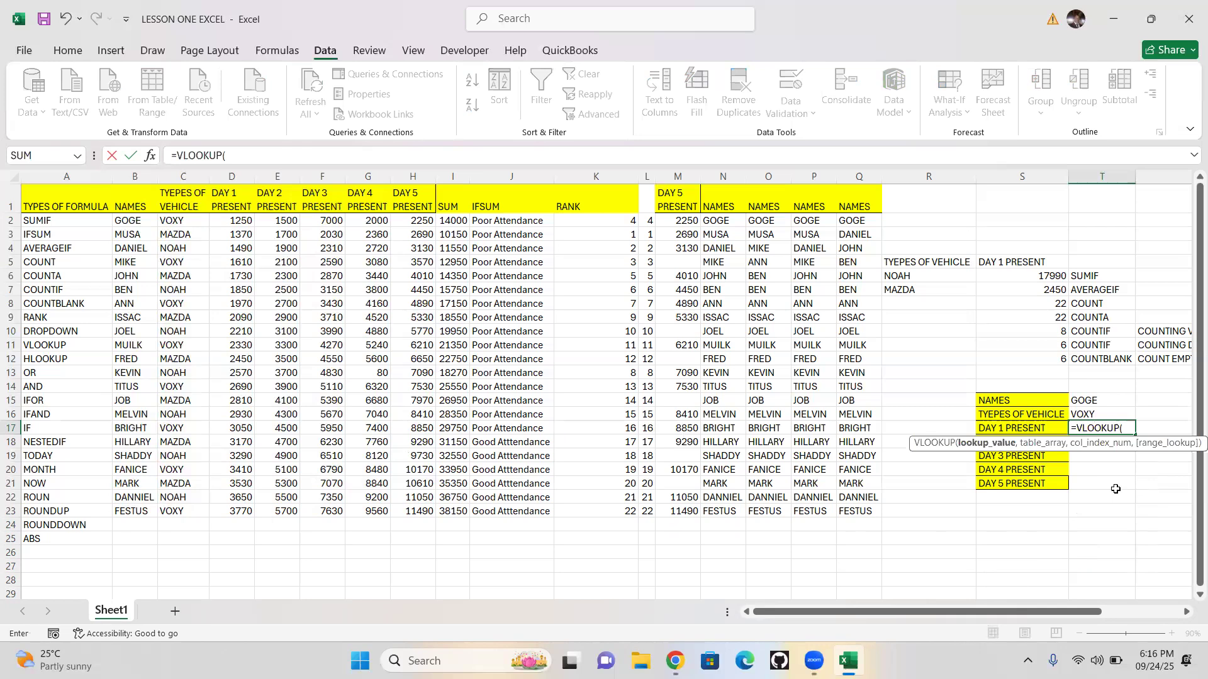
pyautogui.click(1085, 403)
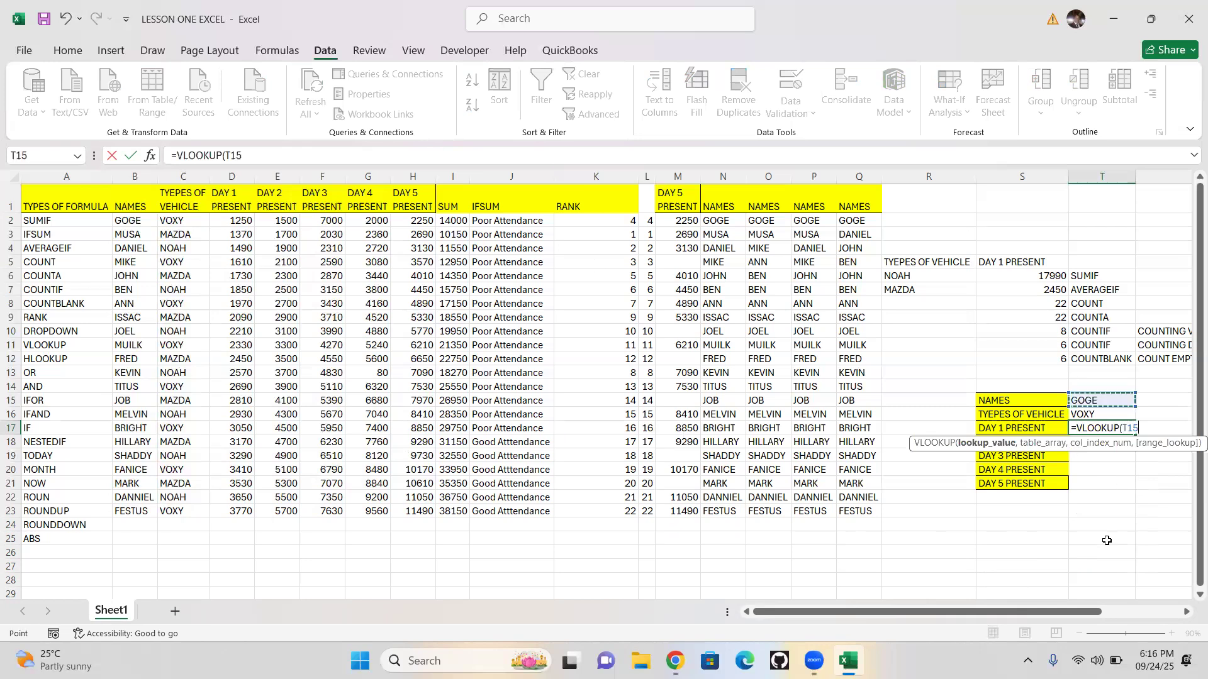
pyautogui.write(',')
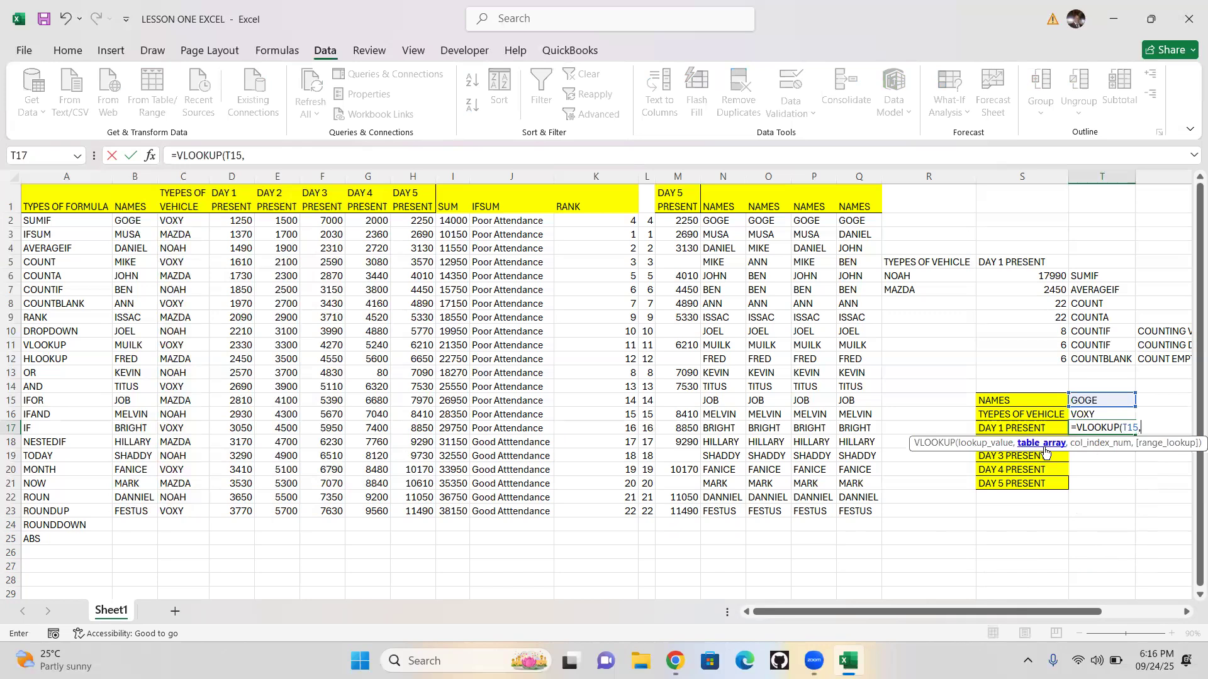
pyautogui.moveTo(140, 189); pyautogui.dragTo(327, 386)
pyautogui.moveTo(375, 473); pyautogui.dragTo(411, 511)
pyautogui.write(',')
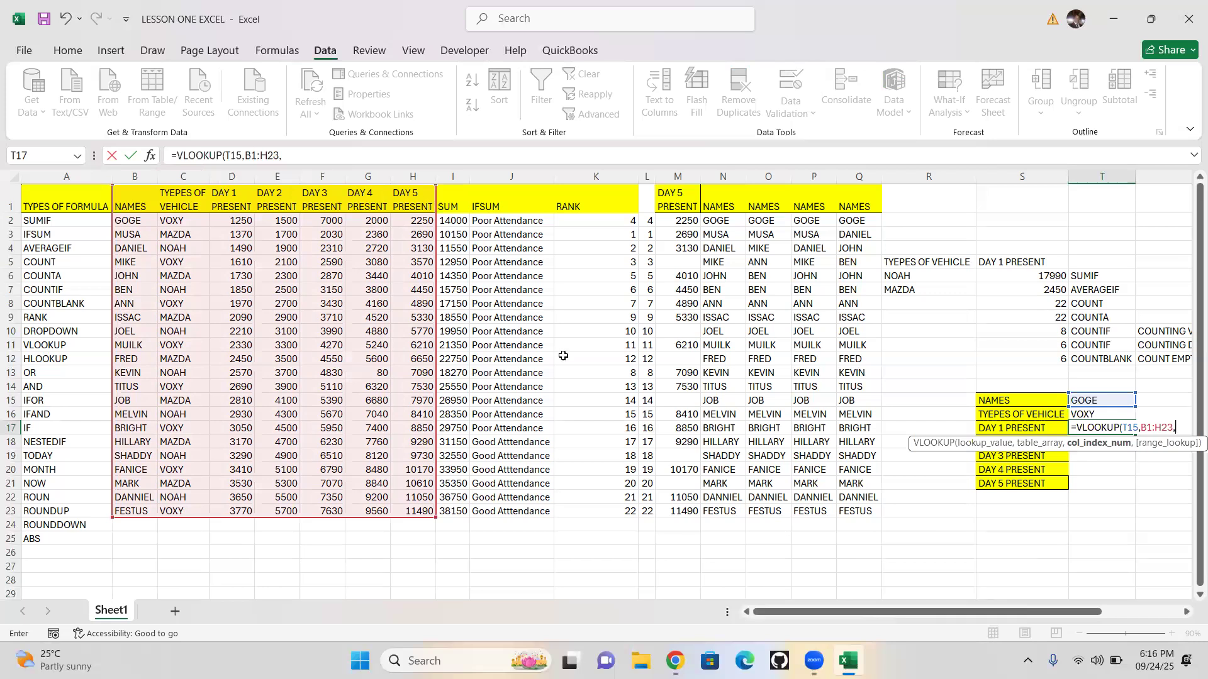
pyautogui.write('3,')
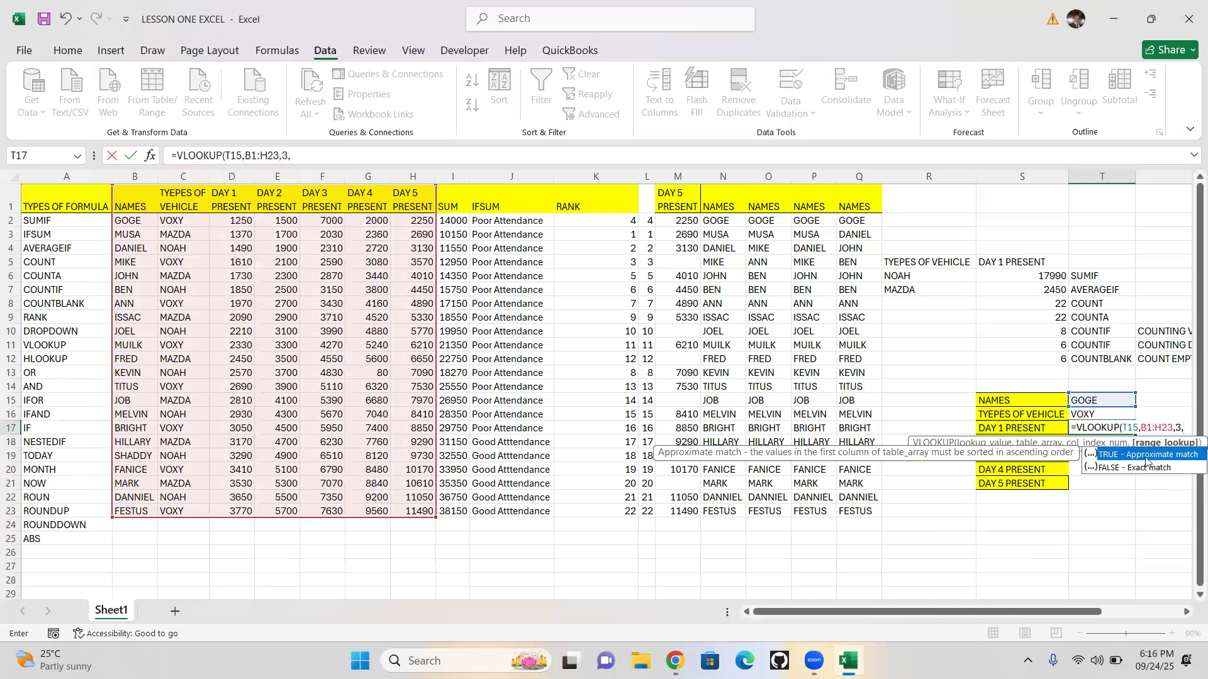
pyautogui.doubleClick(1108, 470)
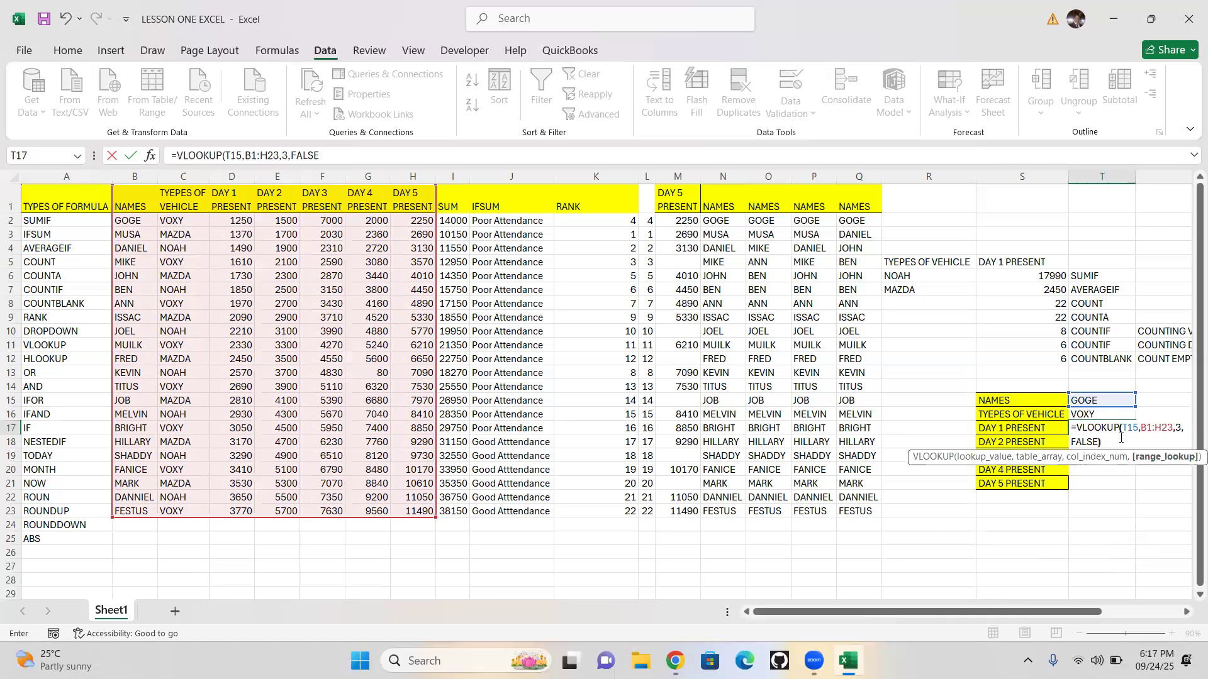
pyautogui.write(')')
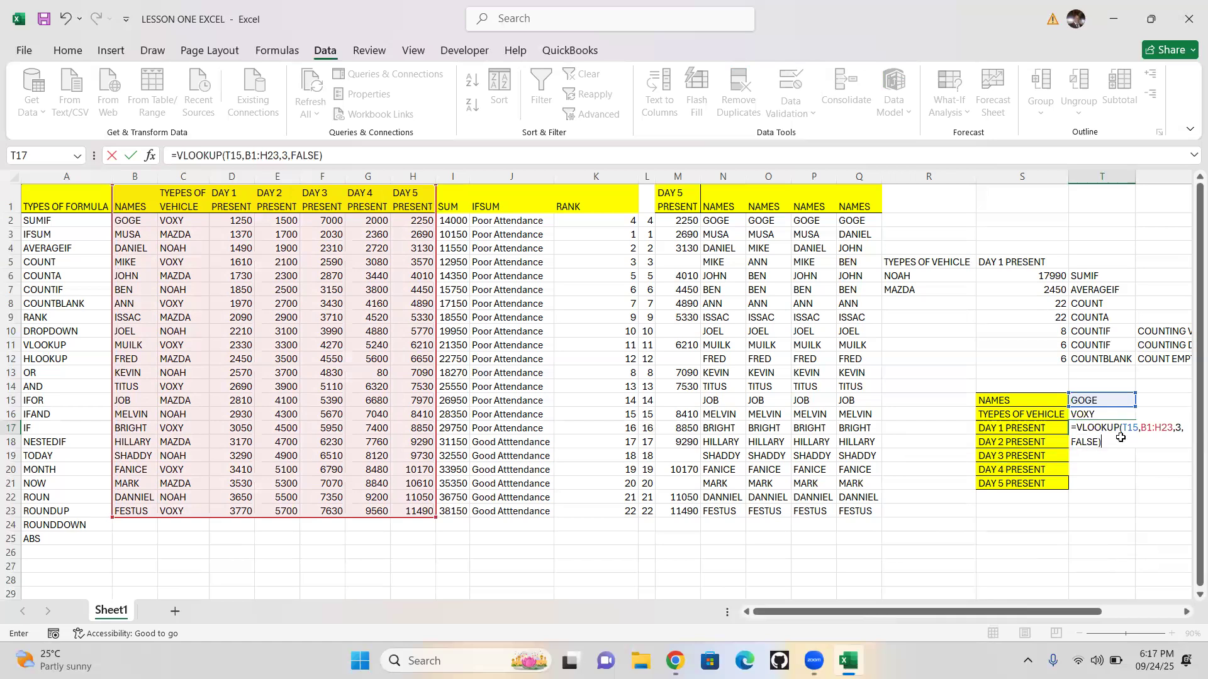
pyautogui.press('Return')
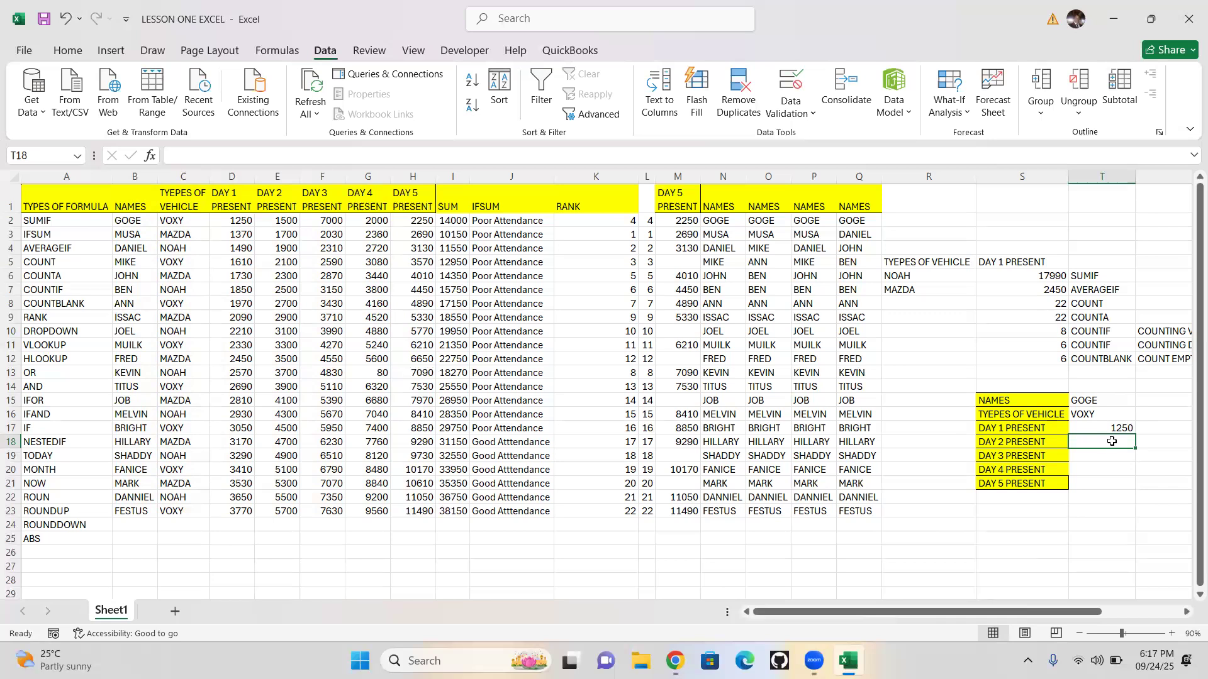
# - Enter =VLOOKUP(T15,B1:H23,4,FALSE) in T18 to look up the DAY 2 PRESENT value
pyautogui.write('--')
pyautogui.press('BackSpace')
pyautogui.press('BackSpace')
pyautogui.write('0')
pyautogui.press('BackSpace')
pyautogui.write('=')
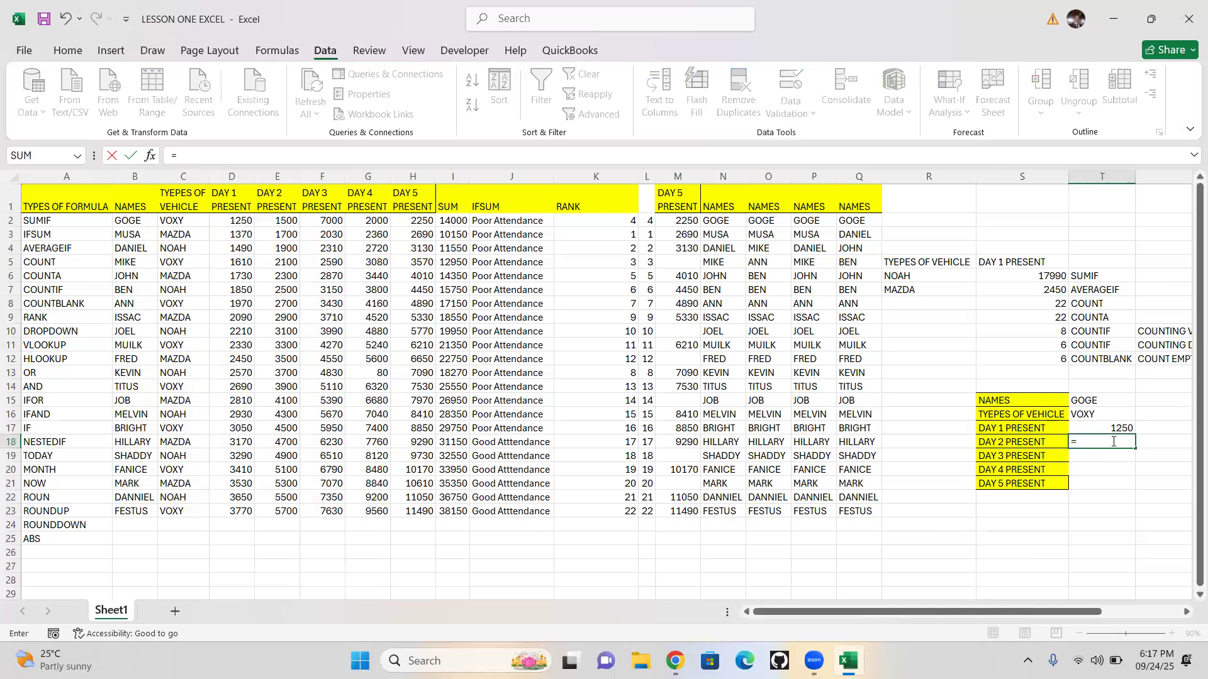
pyautogui.write('VLOOK')
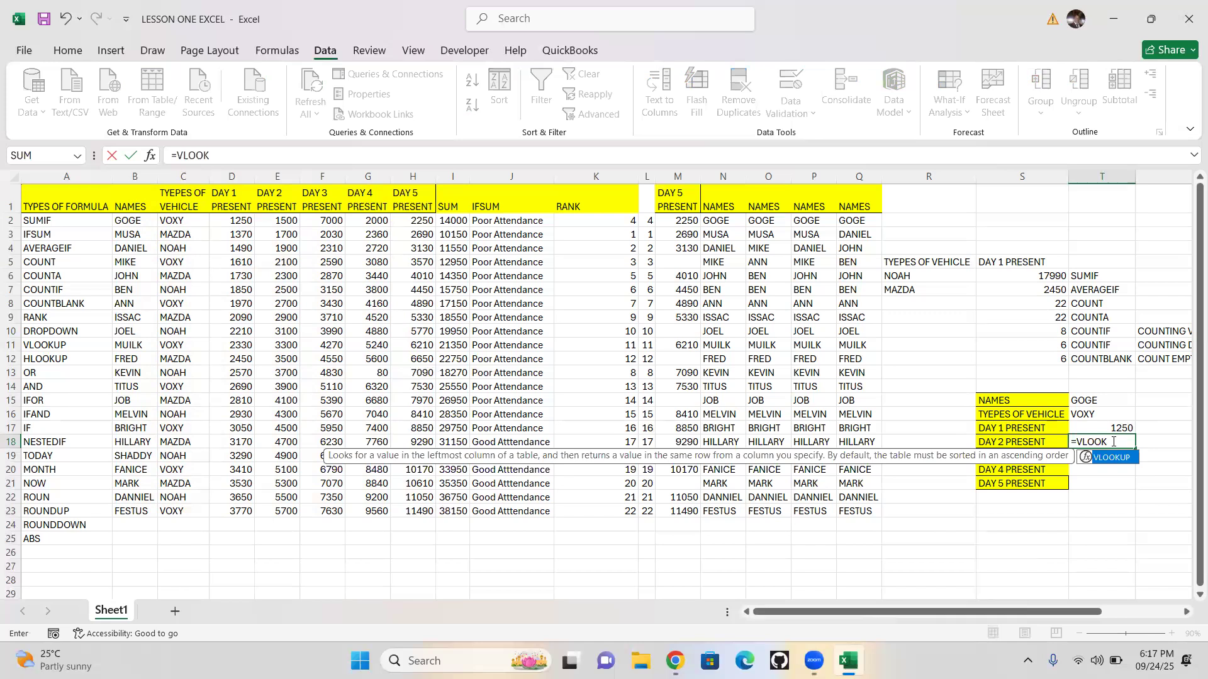
pyautogui.write('UP(')
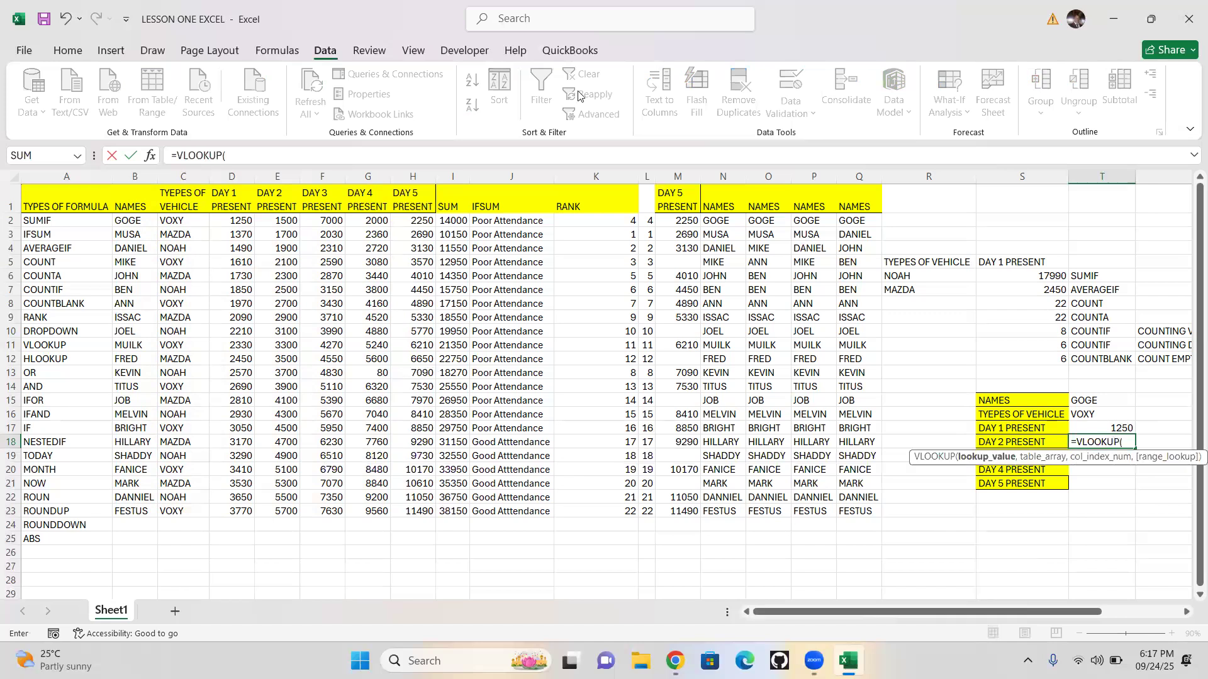
pyautogui.click(1094, 399)
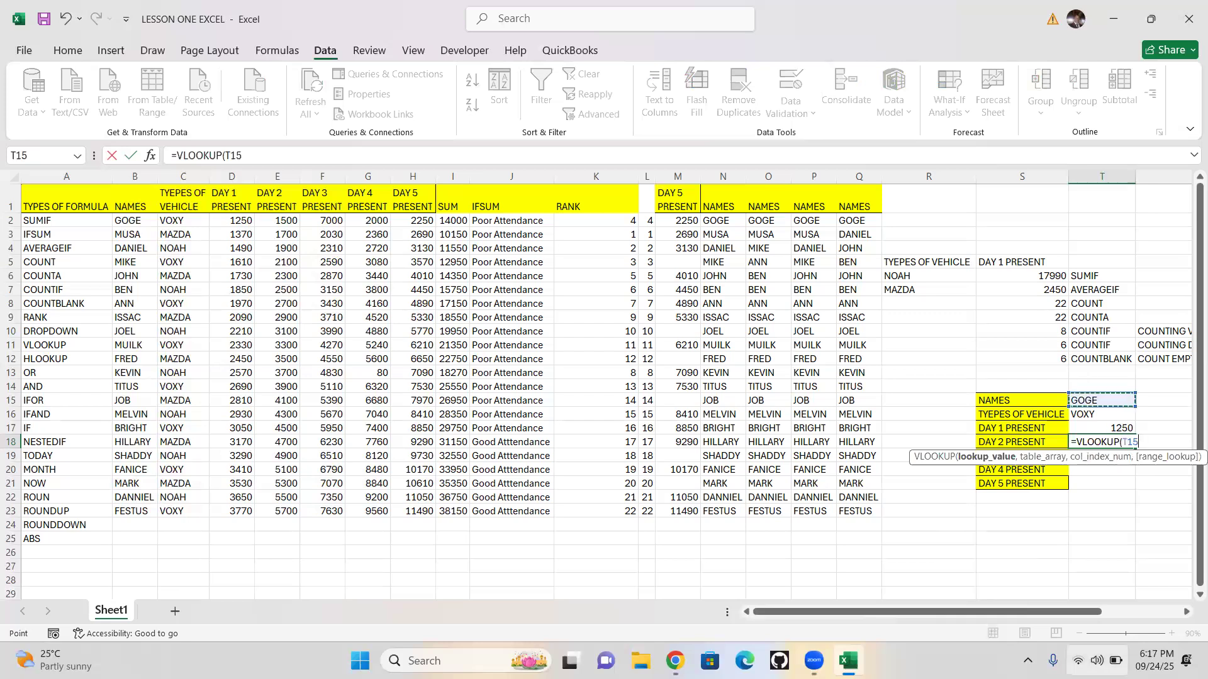
pyautogui.write(',')
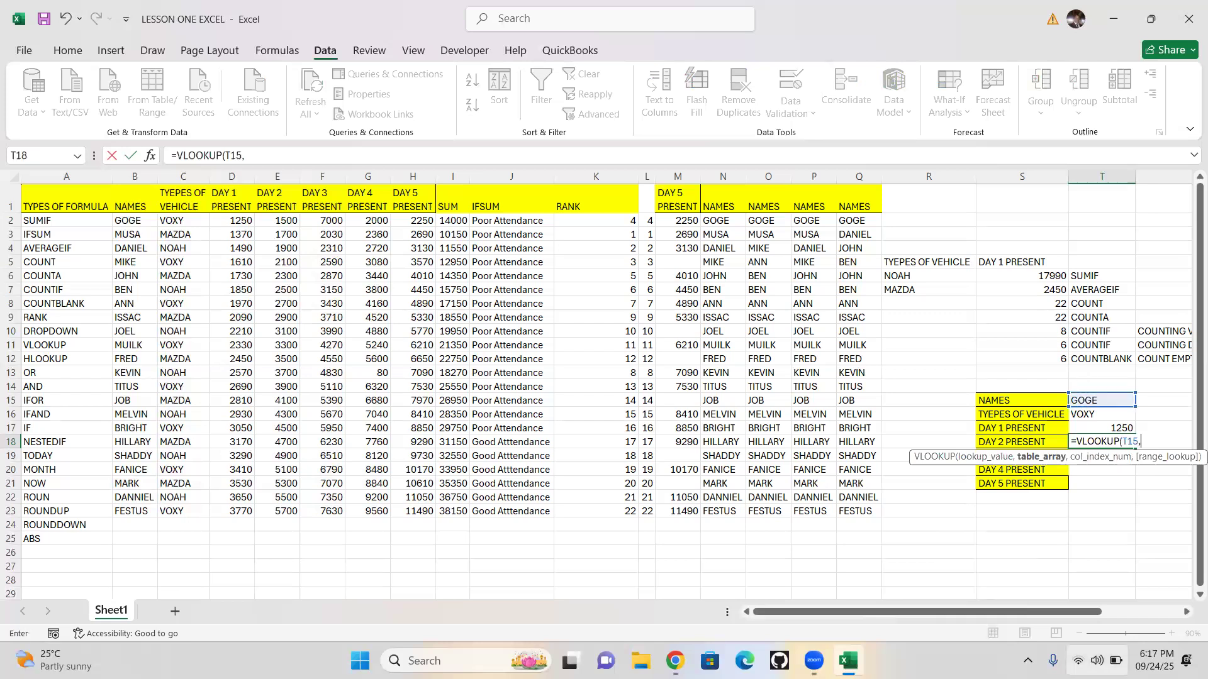
pyautogui.moveTo(135, 202); pyautogui.dragTo(427, 508)
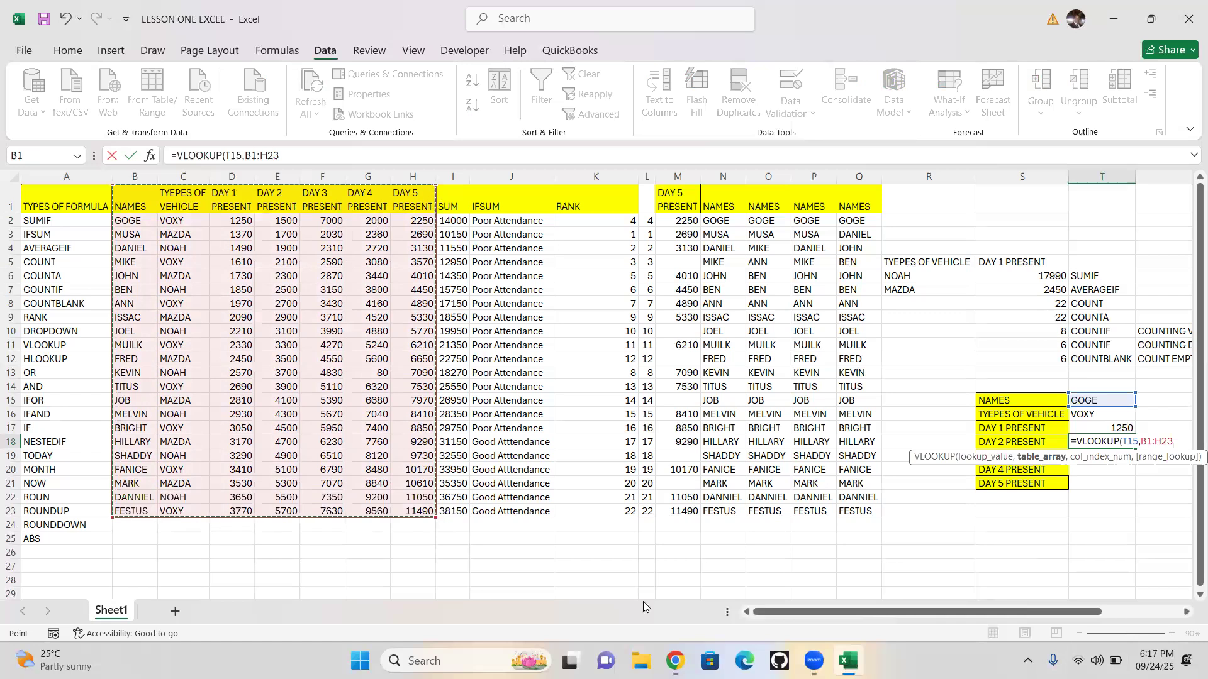
pyautogui.write(',')
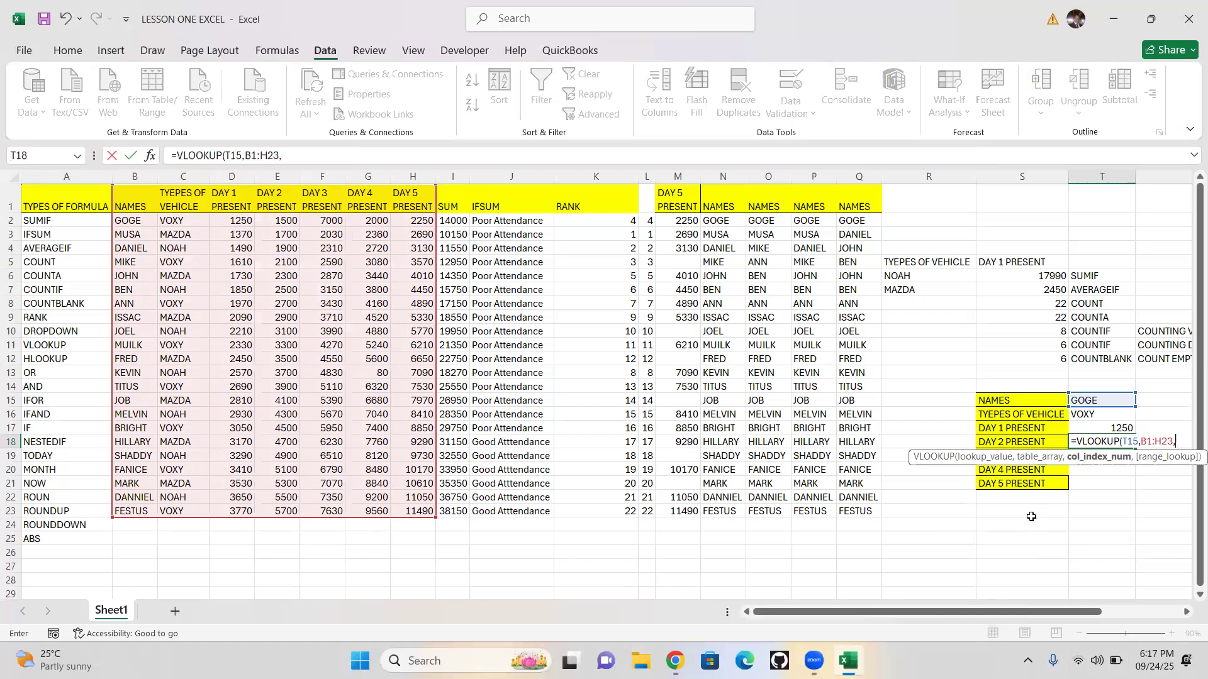
pyautogui.write('4,')
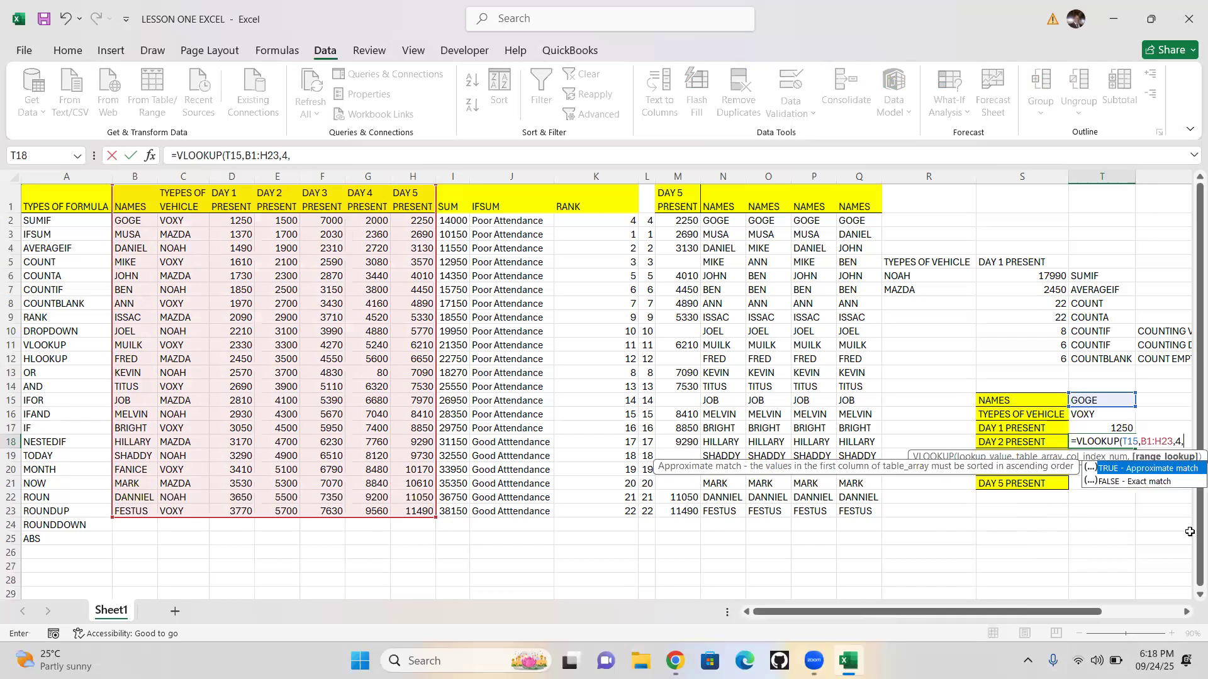
pyautogui.doubleClick(1111, 483)
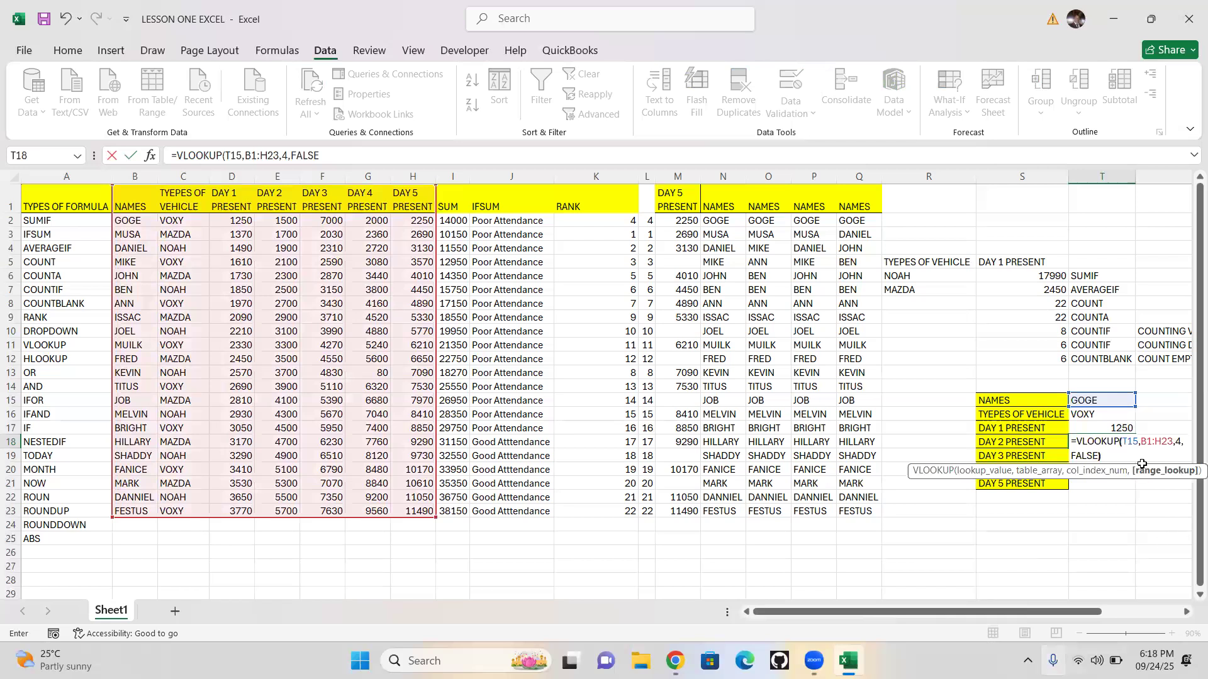
pyautogui.write(')')
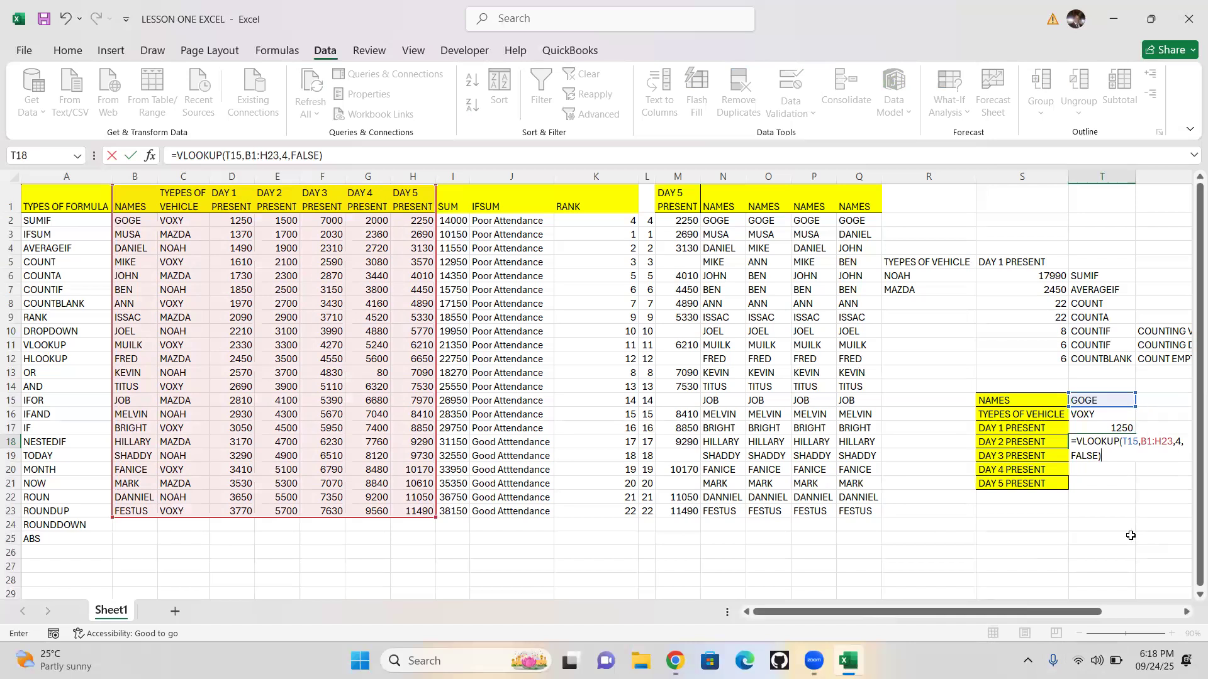
pyautogui.press('Return')
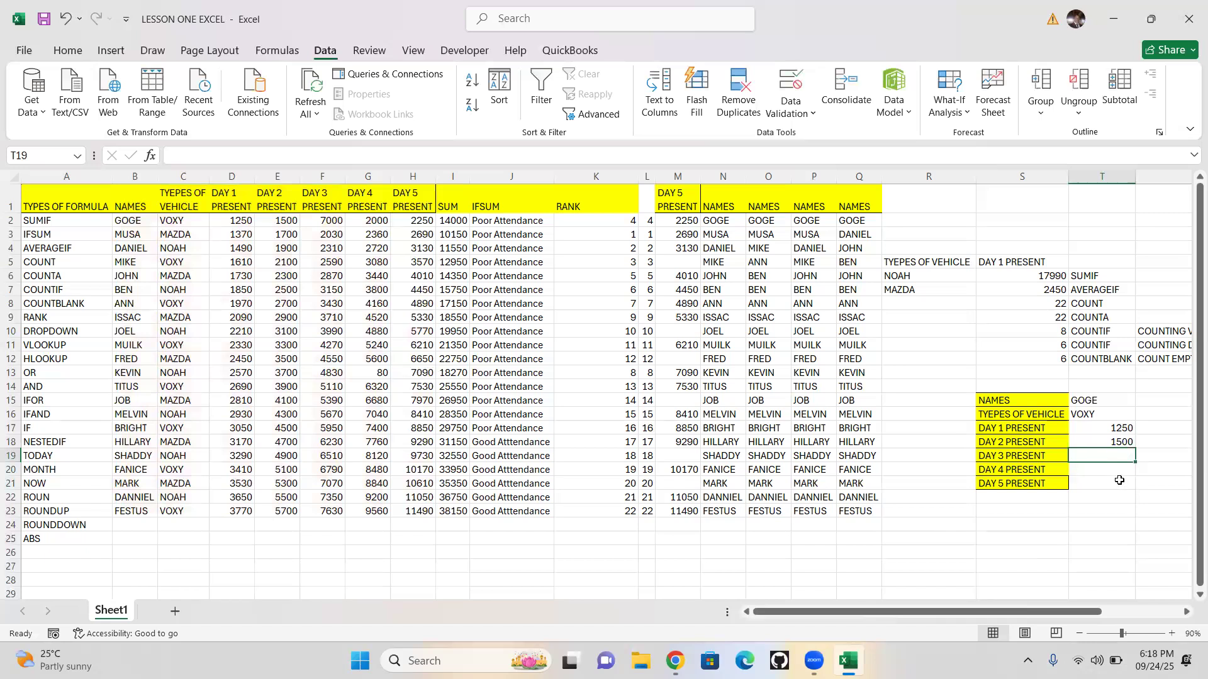
# - Try filling the T18 formula down through T22, and undo the fill
pyautogui.click(1121, 441)
pyautogui.moveTo(1135, 448); pyautogui.dragTo(1126, 503)
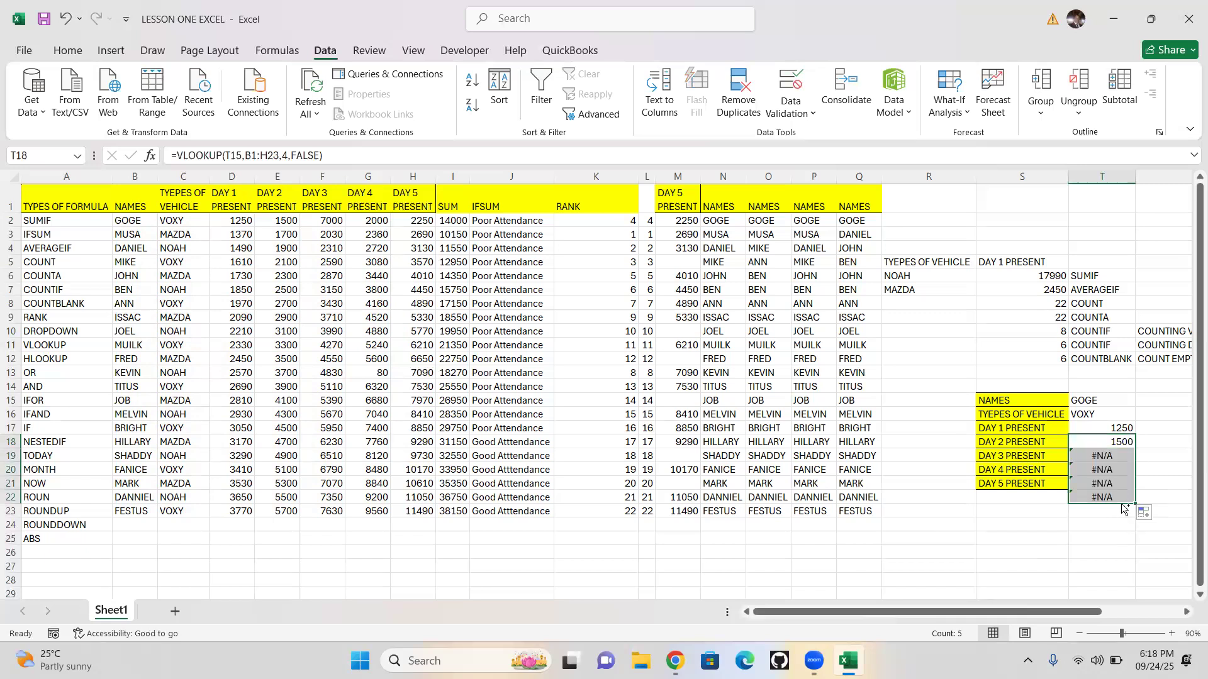
pyautogui.hotkey('ctrl', 'z')
# - Enter =VLOOKUP(T15,B1:H23,5,FALSE) in T19 to look up the DAY 3 PRESENT value
pyautogui.click(1104, 460)
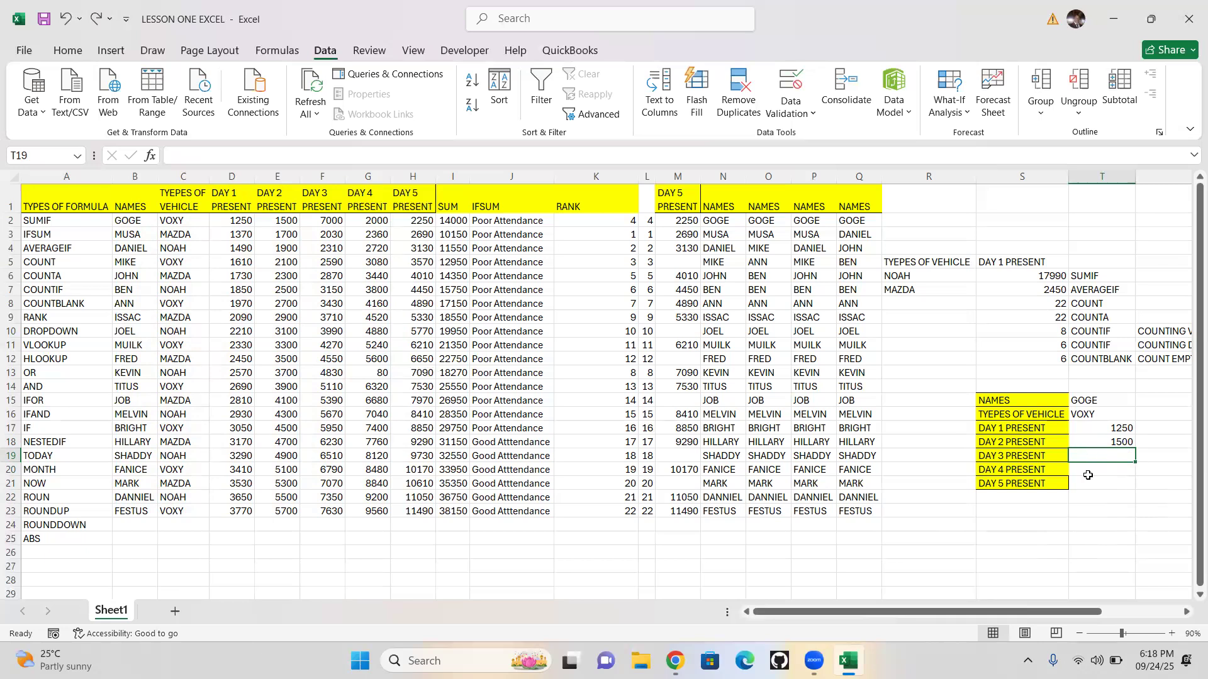
pyautogui.write('-')
pyautogui.write('=')
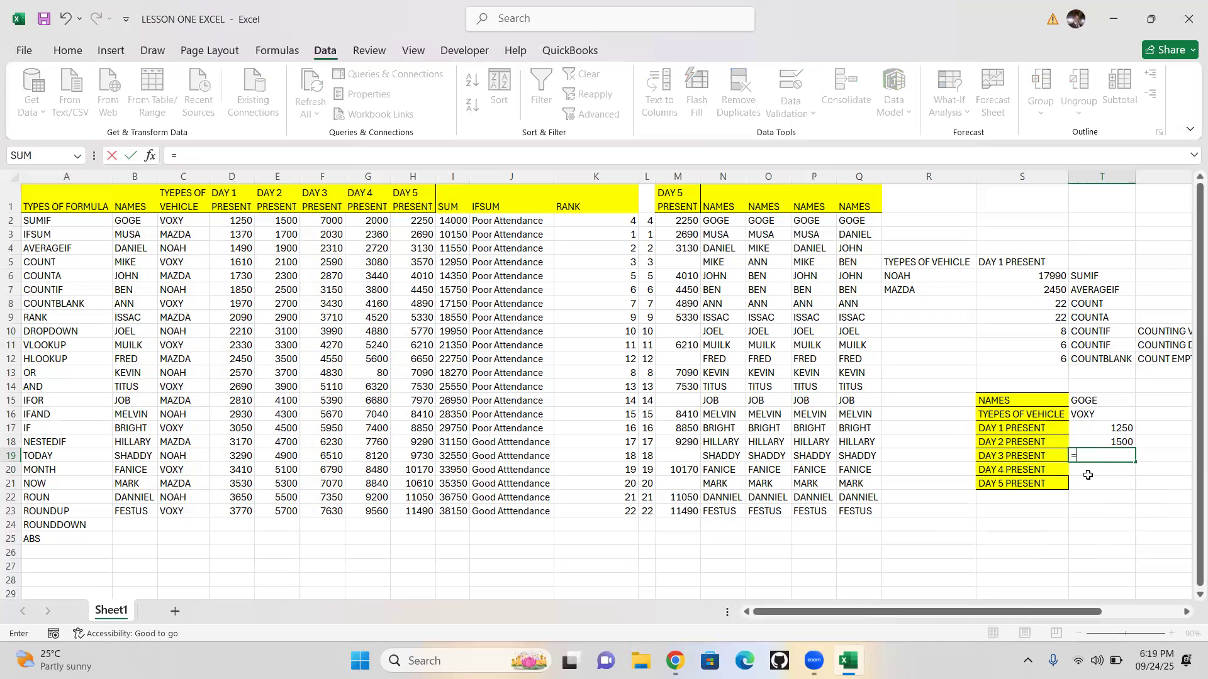
pyautogui.write('VL')
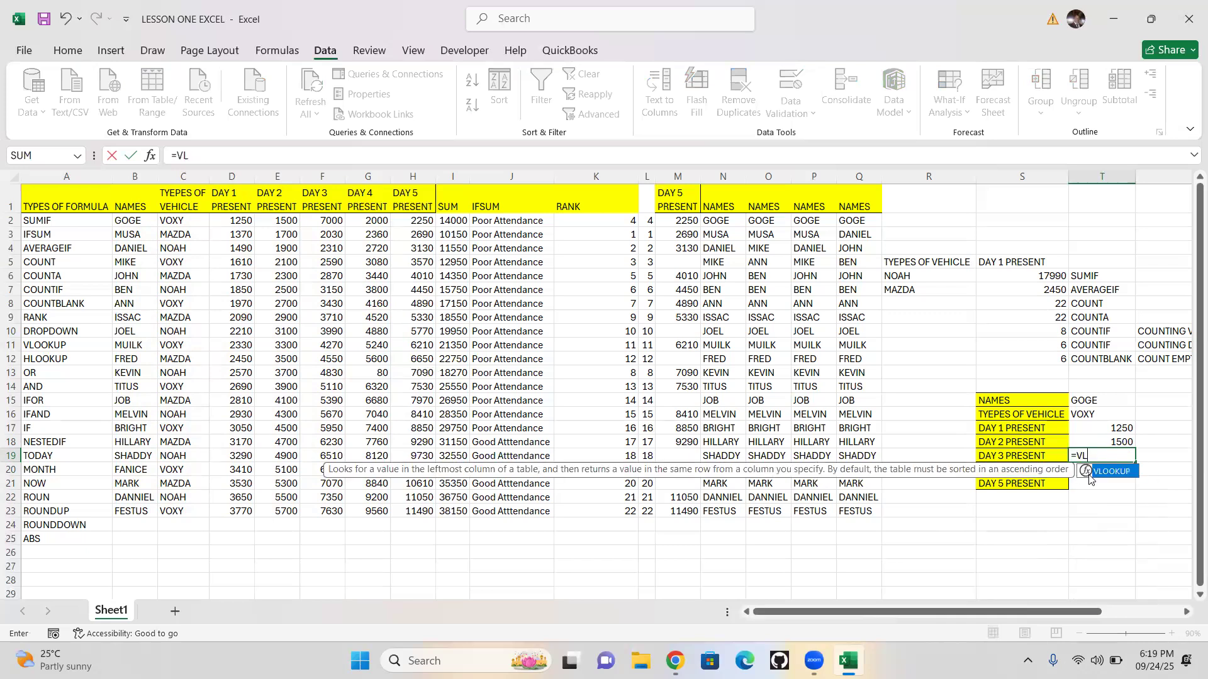
pyautogui.write('OOKUP')
pyautogui.doubleClick(1091, 477)
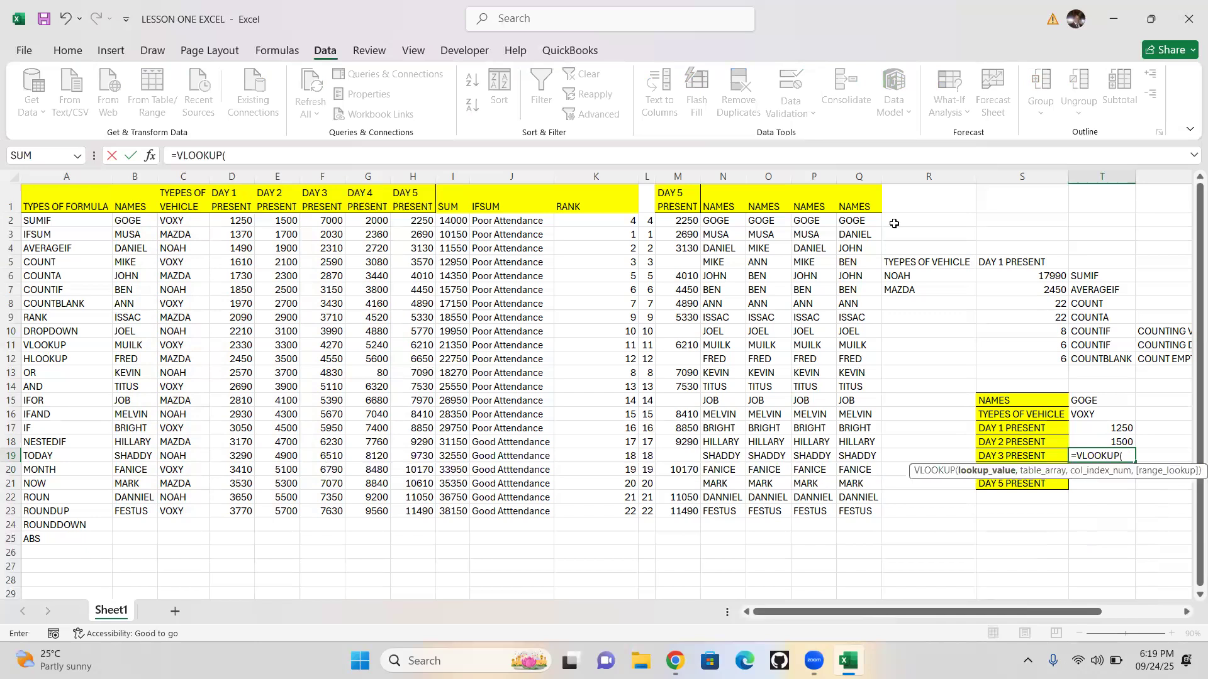
pyautogui.click(1101, 403)
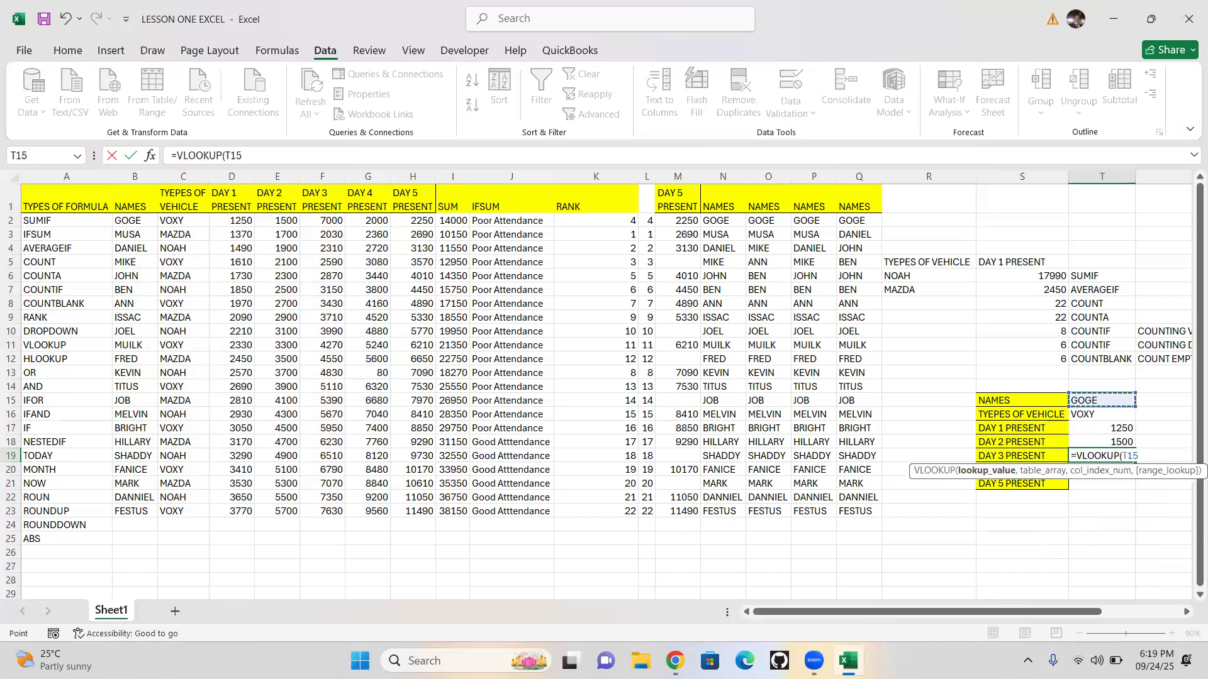
pyautogui.write(',')
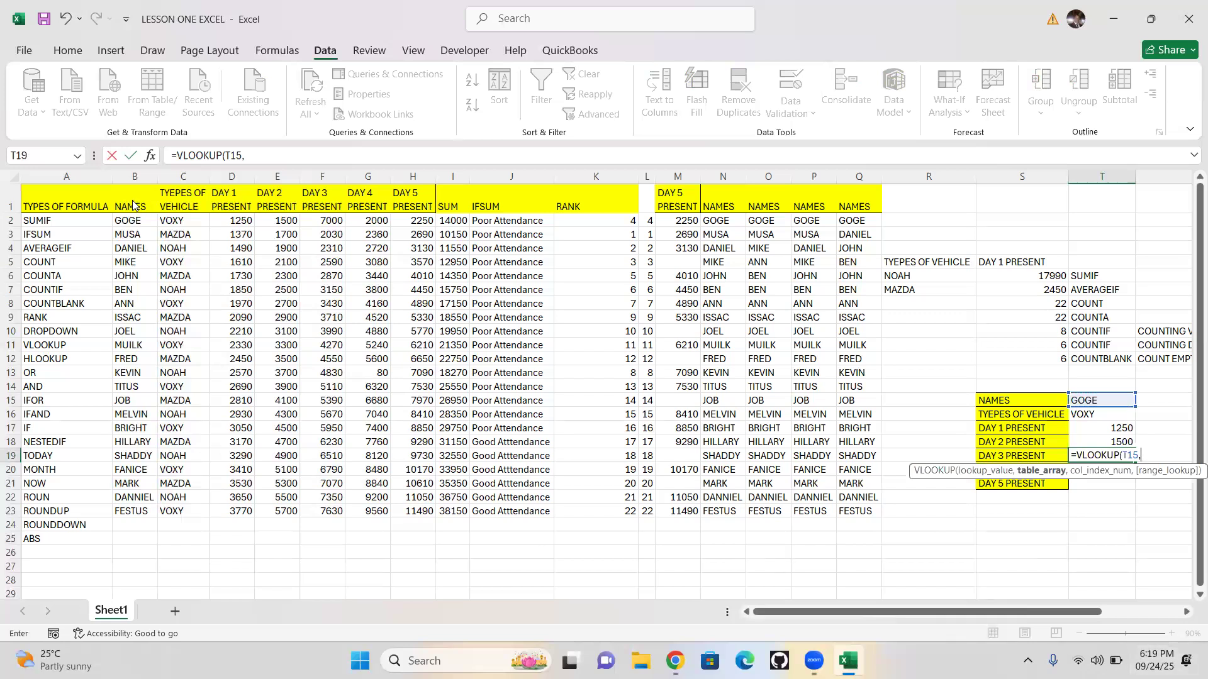
pyautogui.moveTo(132, 204); pyautogui.dragTo(406, 516)
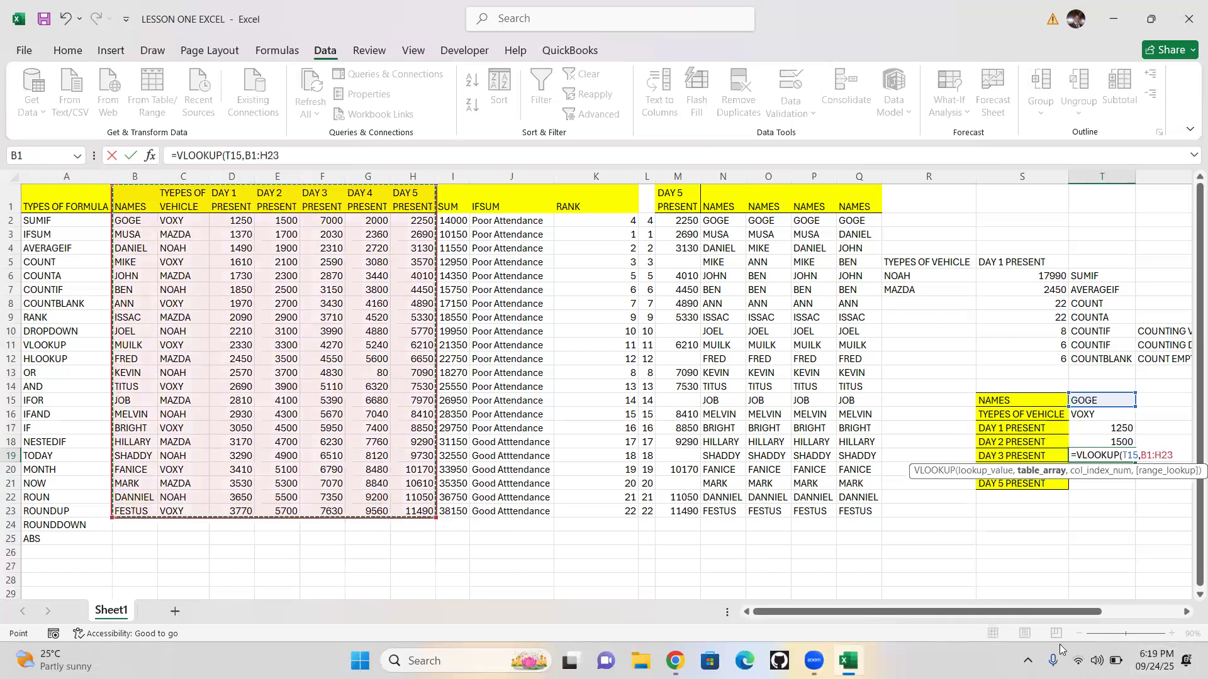
pyautogui.write(',')
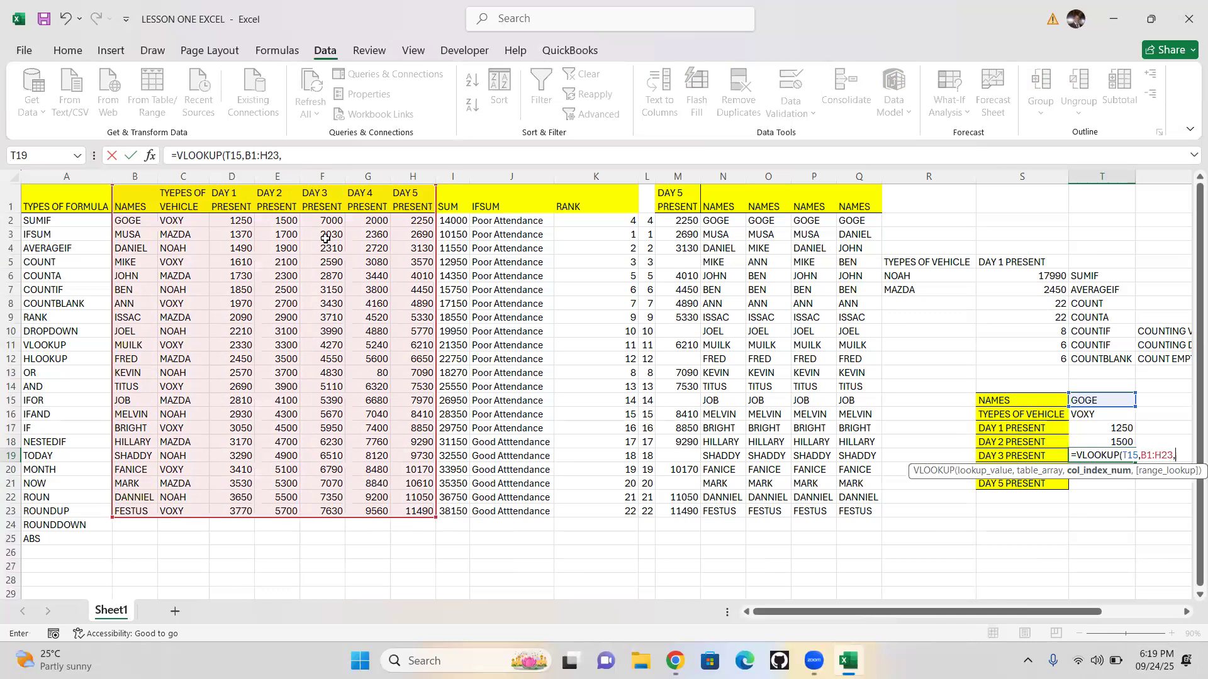
pyautogui.write('5,')
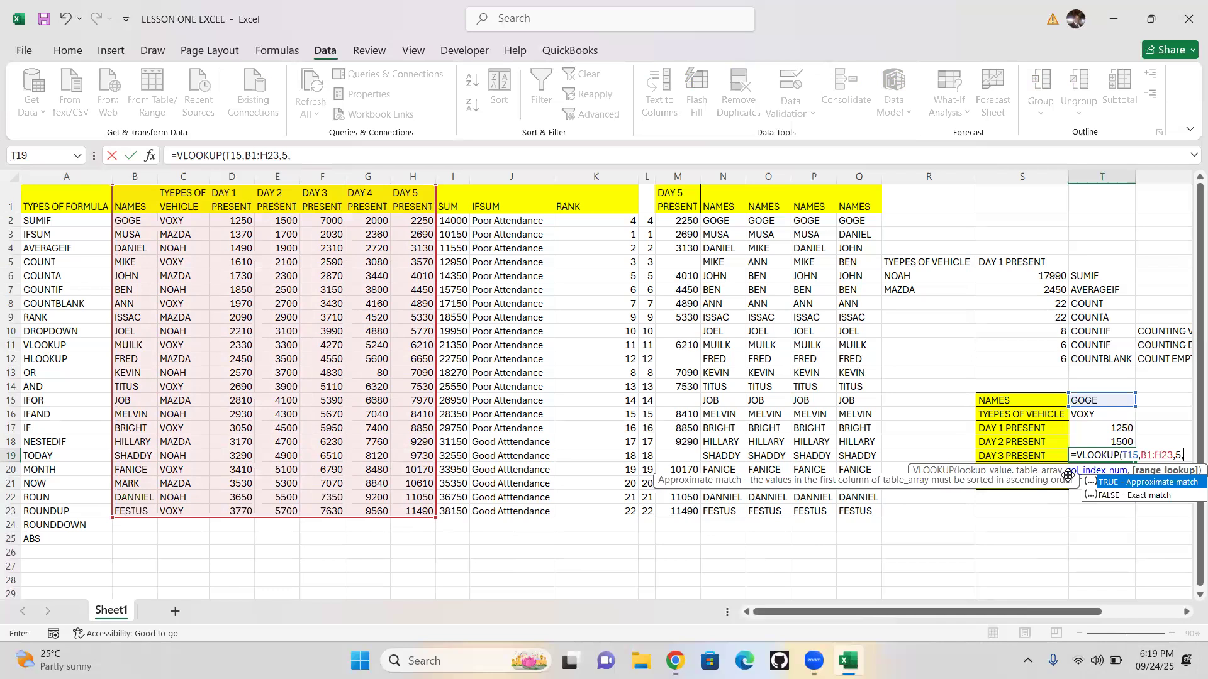
pyautogui.doubleClick(1128, 496)
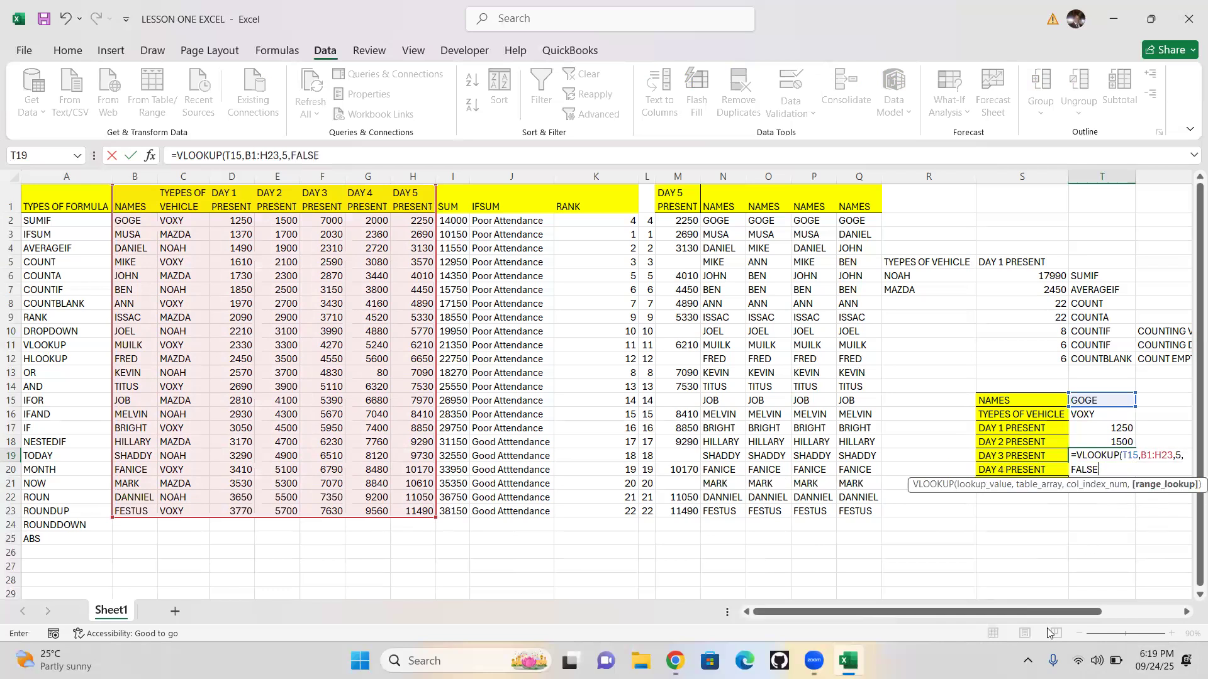
pyautogui.write(')')
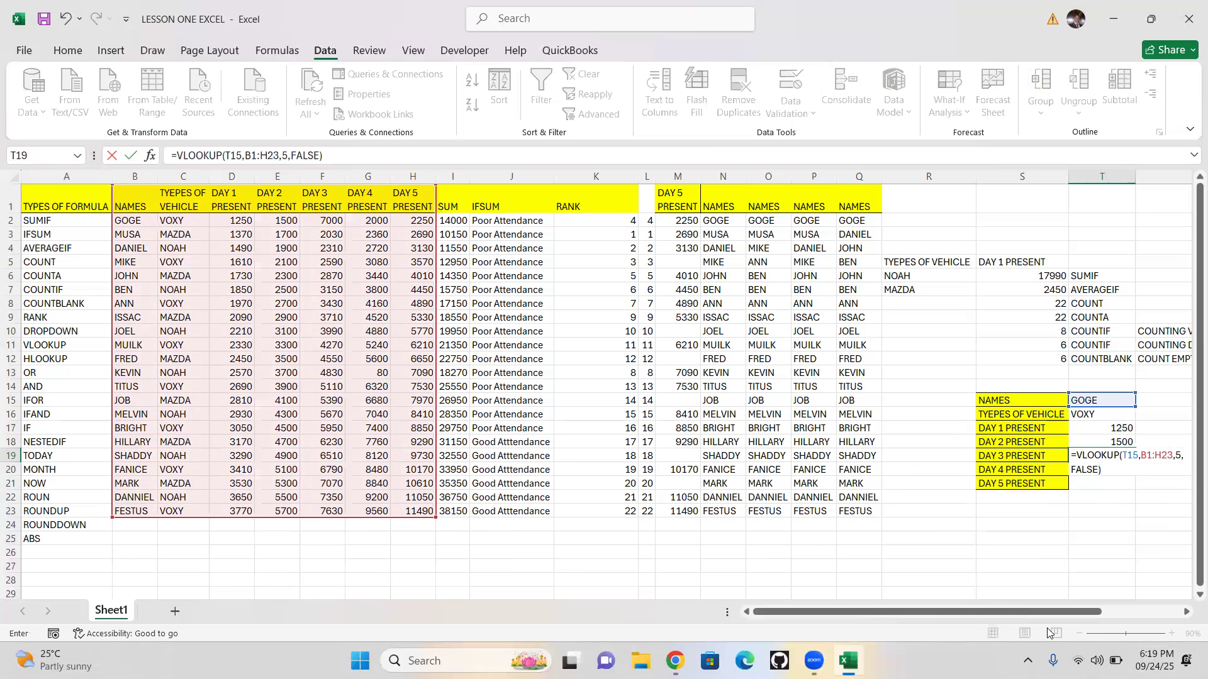
pyautogui.press('Return')
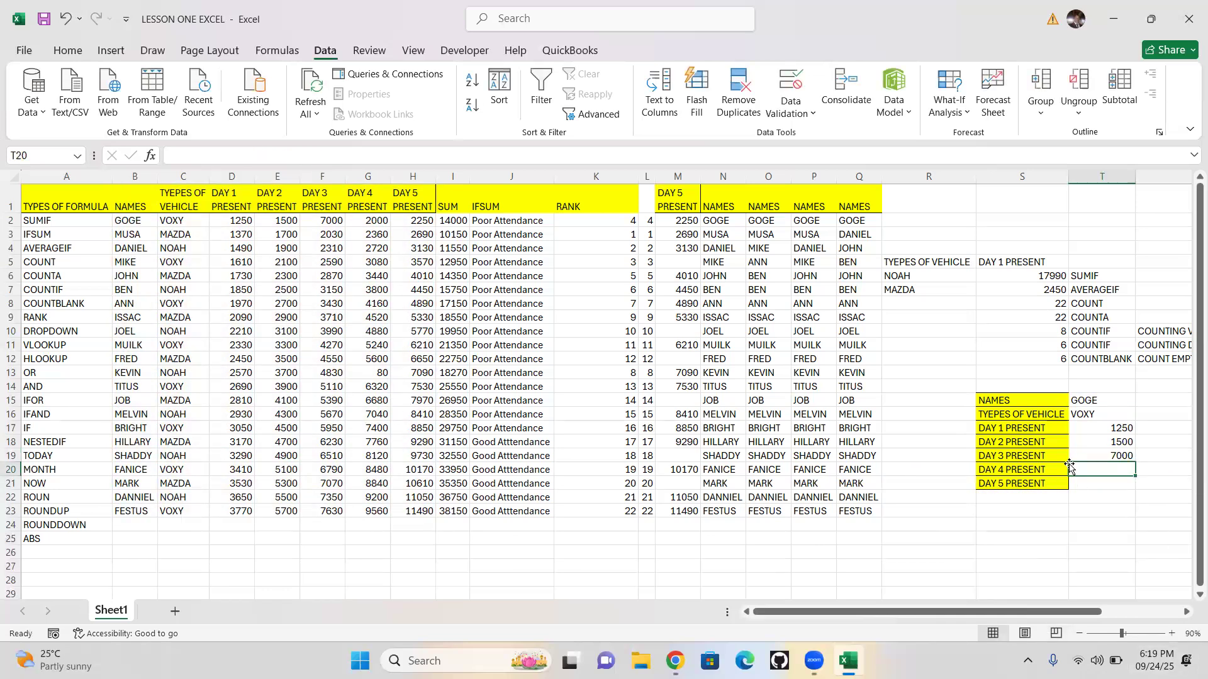
# - Enter =VLOOKUP(T15,B1:H23,6,FALSE) in T20 to look up the DAY 4 PRESENT value
pyautogui.write('=')
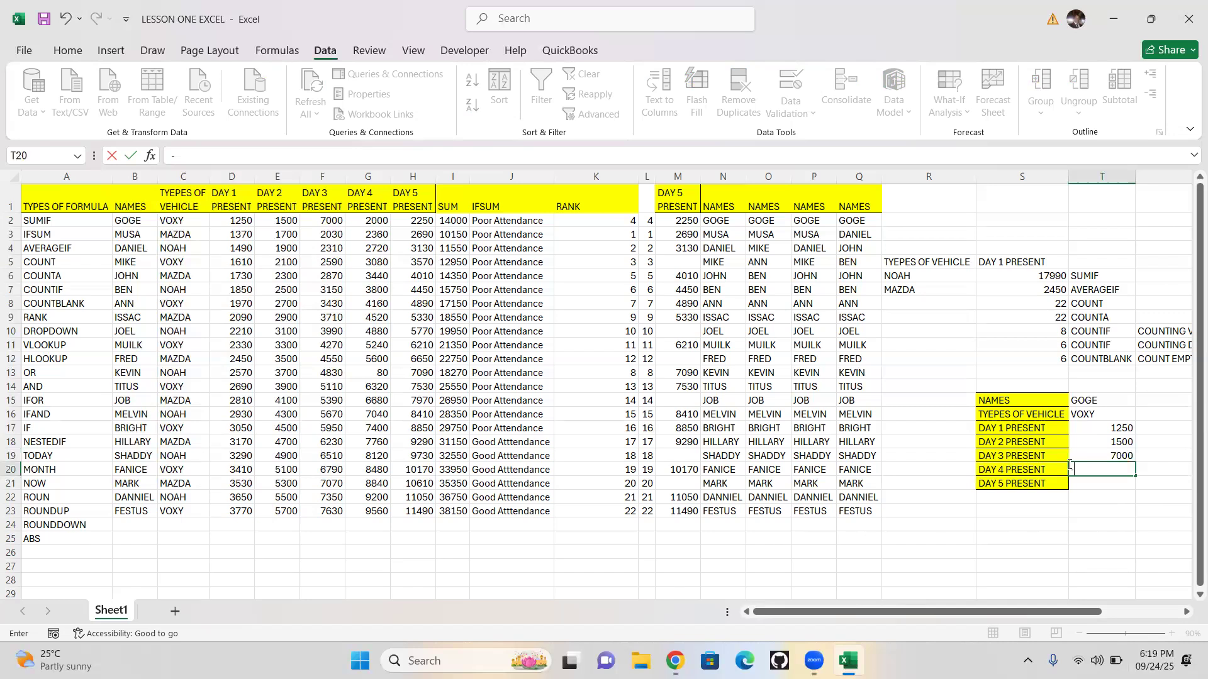
pyautogui.write('6')
pyautogui.press('BackSpace')
pyautogui.write('-')
pyautogui.press('BackSpace')
pyautogui.press('BackSpace')
pyautogui.write('=VL')
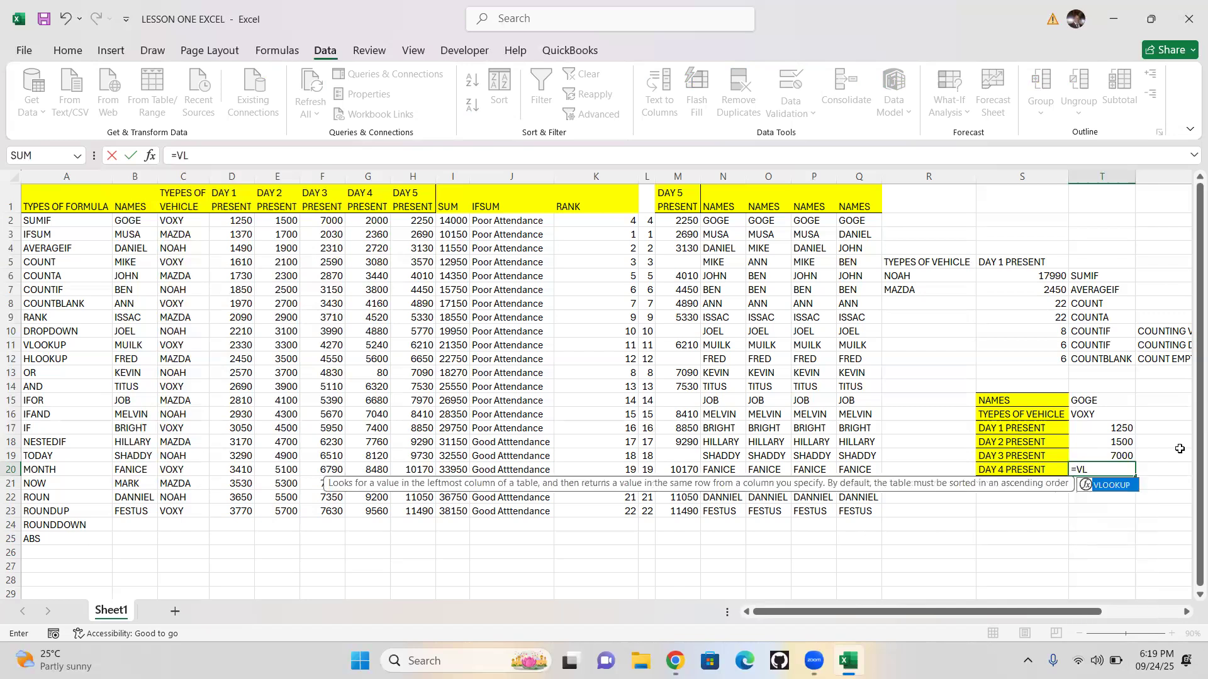
pyautogui.write('OKKUP')
pyautogui.press('BackSpace')
pyautogui.press('BackSpace')
pyautogui.press('BackSpace')
pyautogui.press('BackSpace')
pyautogui.write('OKUP')
pyautogui.doubleClick(1111, 485)
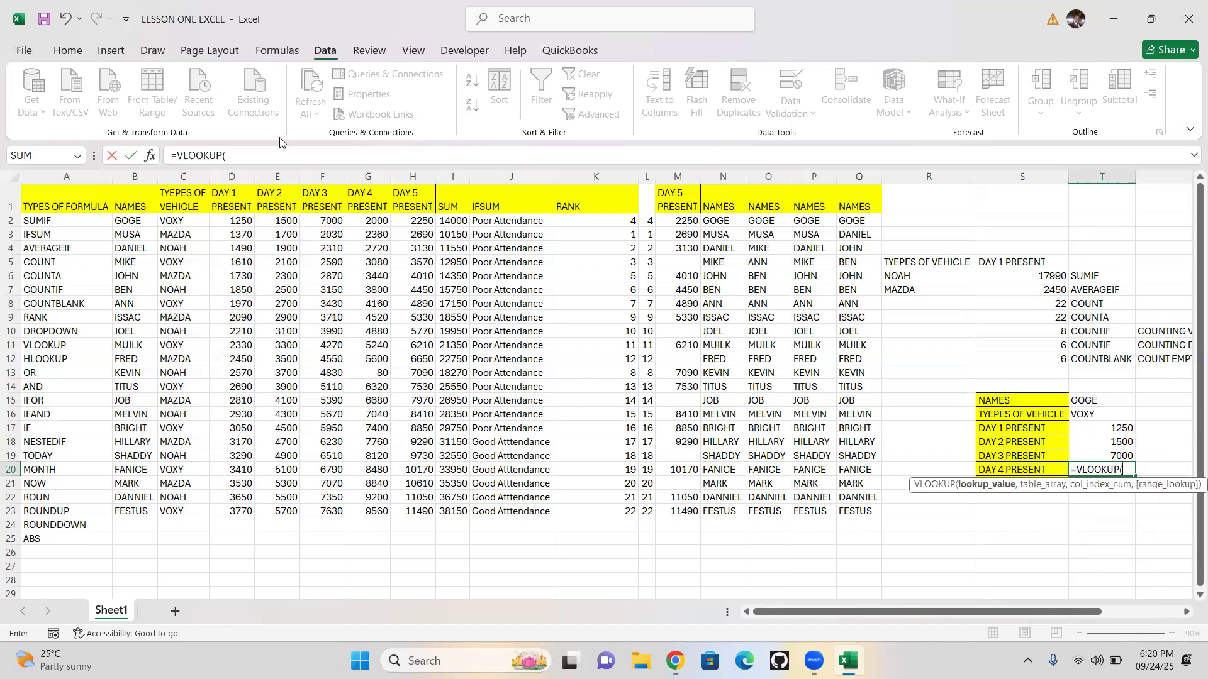
pyautogui.click(1101, 397)
pyautogui.write(',')
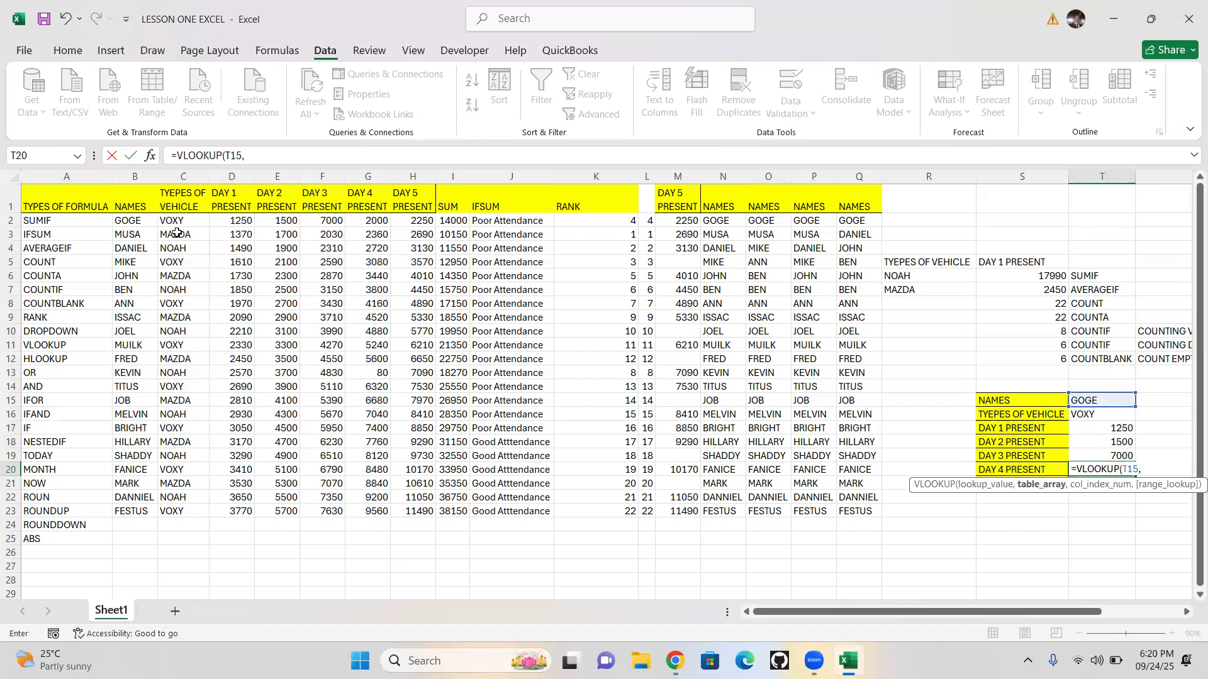
pyautogui.moveTo(128, 193); pyautogui.dragTo(407, 521)
pyautogui.write(',')
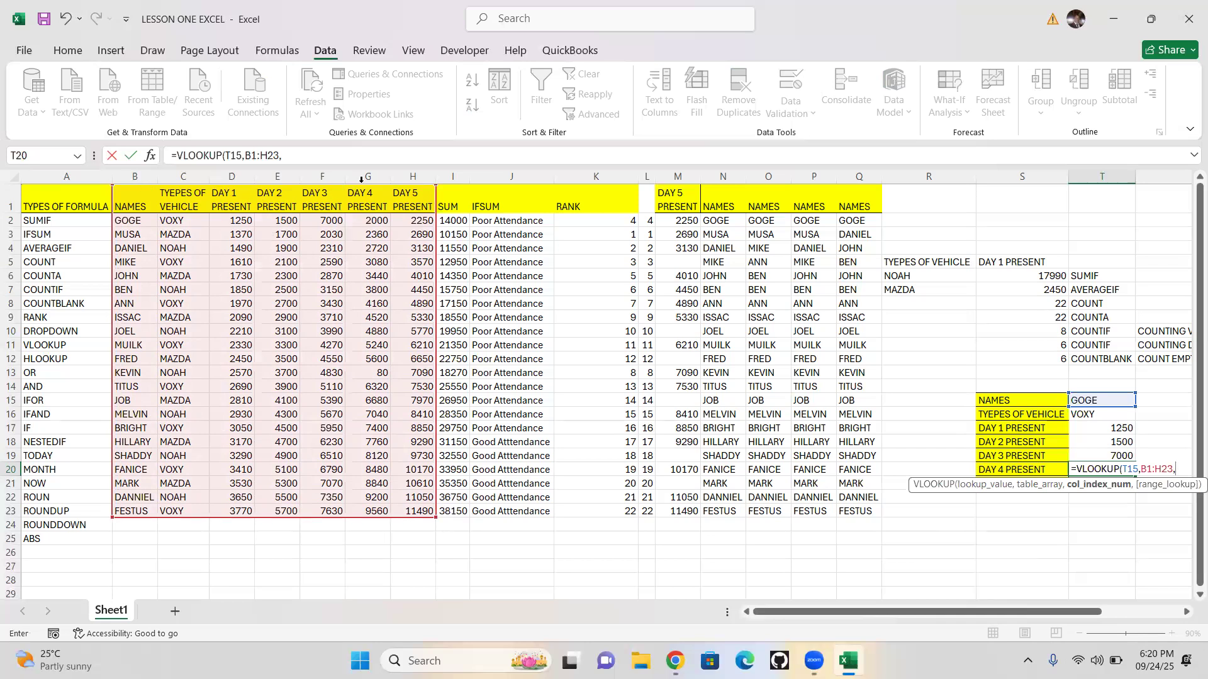
pyautogui.write('6,')
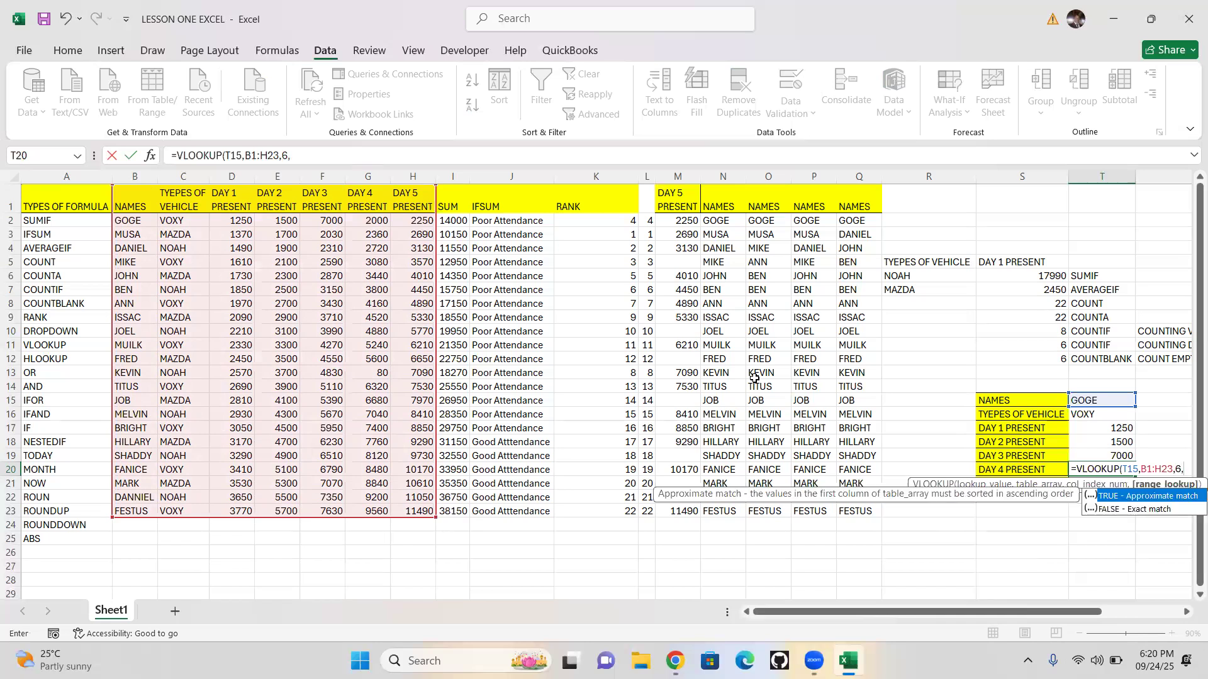
pyautogui.doubleClick(1113, 509)
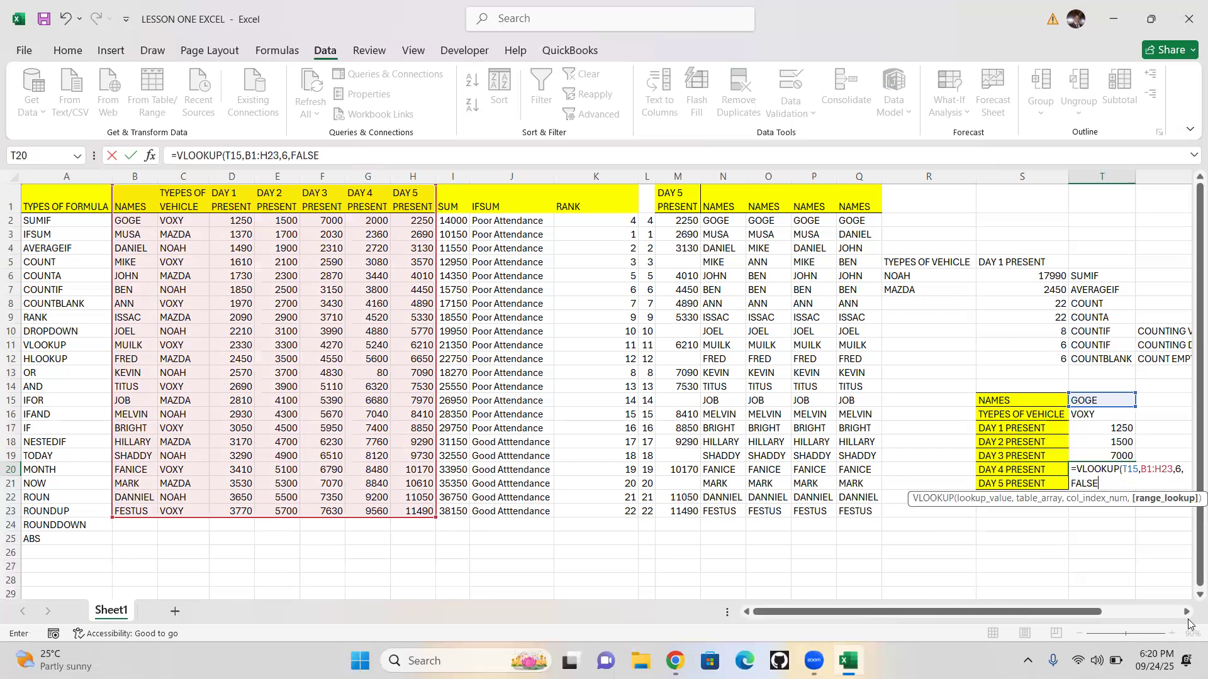
pyautogui.write('(')
pyautogui.press('BackSpace')
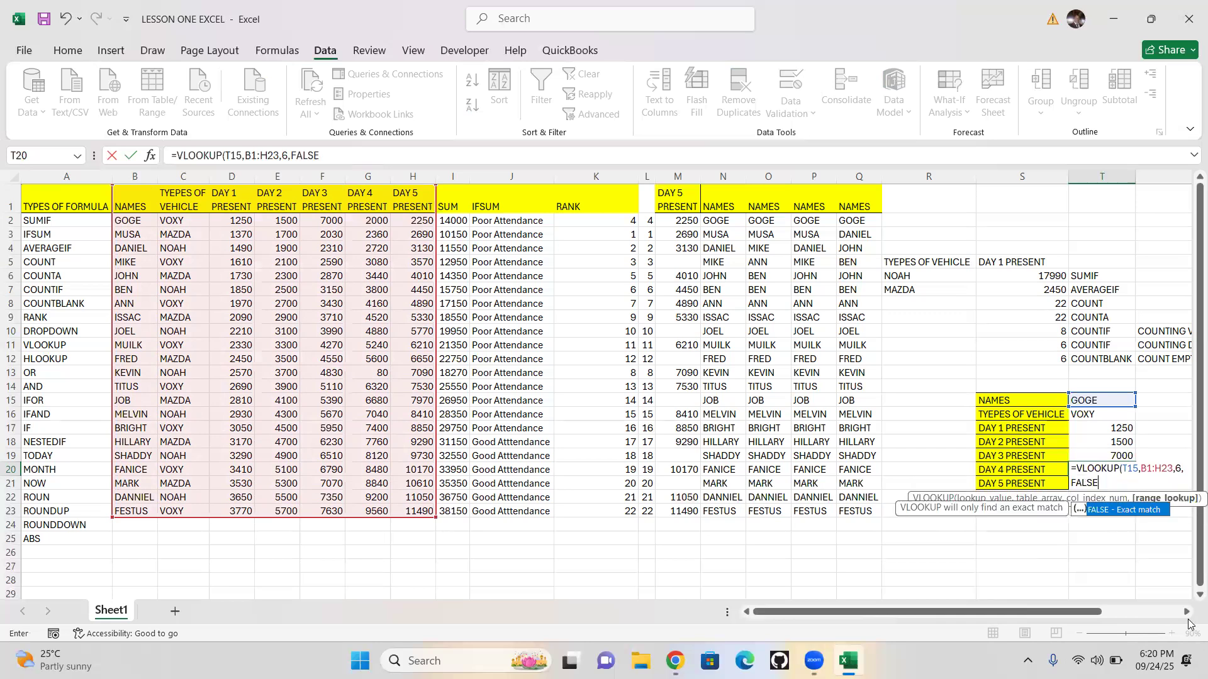
pyautogui.write(')')
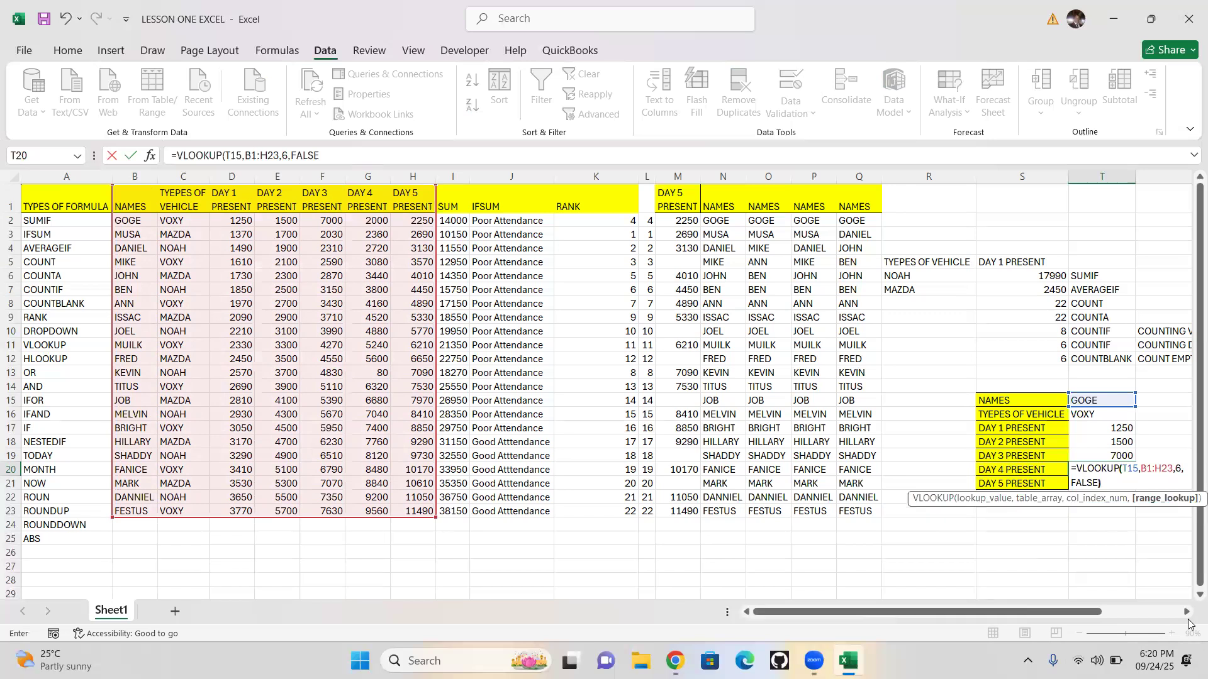
pyautogui.press('Return')
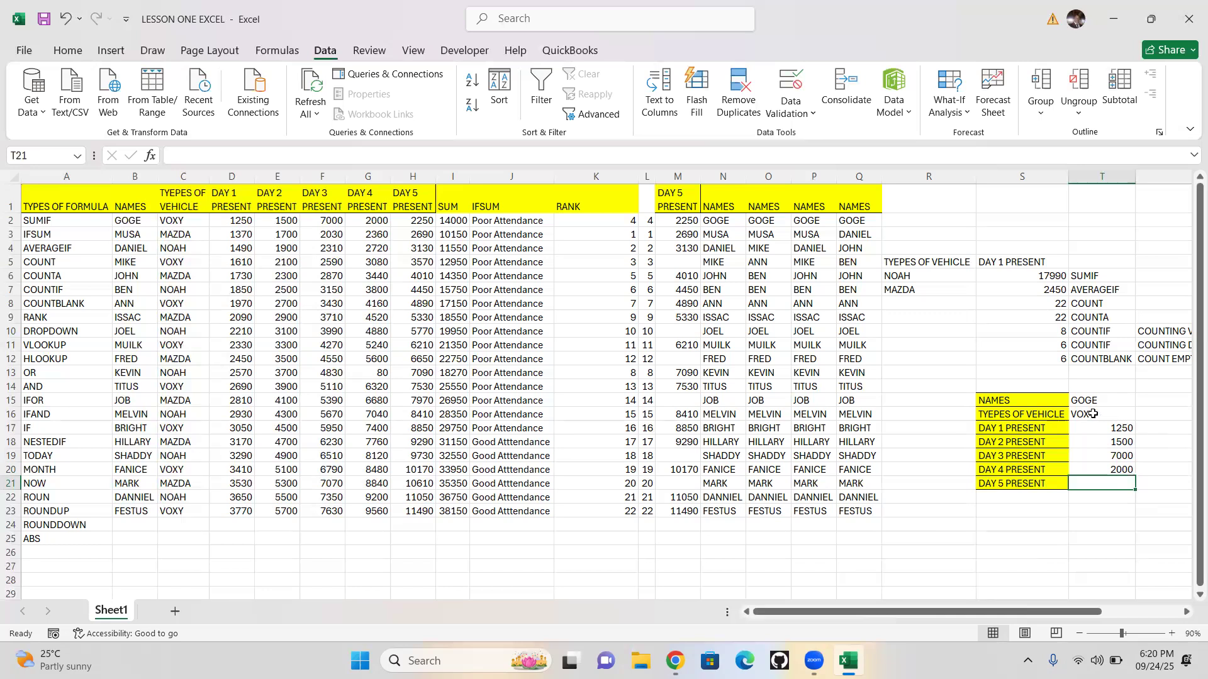
# - Examine the VLOOKUP formulas in T16 and T17, checking the lookup value, table range, column index and FALSE match argument
pyautogui.click(1093, 414)
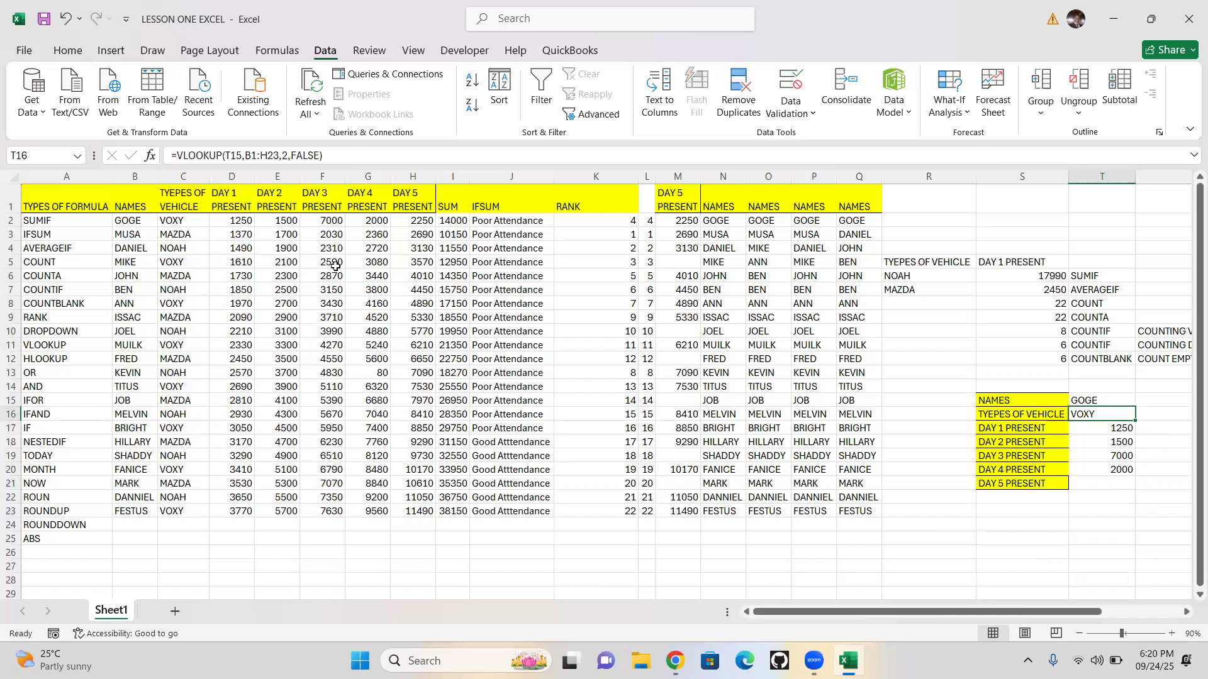
pyautogui.click(310, 156)
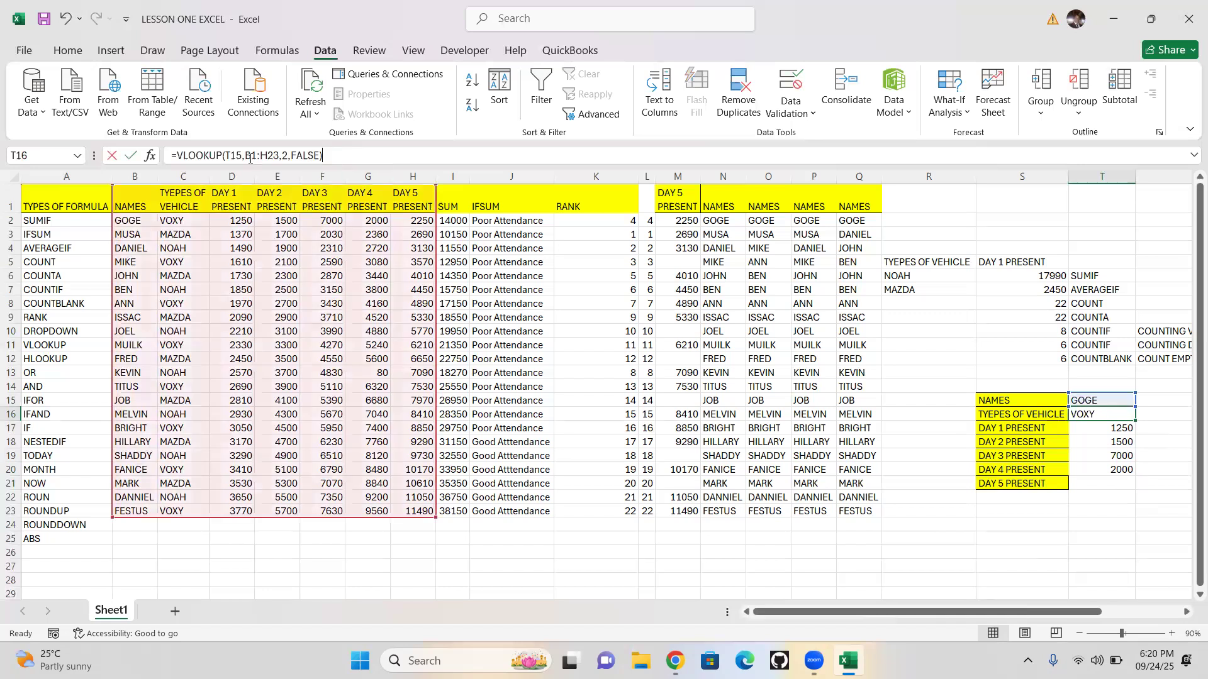
pyautogui.moveTo(323, 156); pyautogui.dragTo(156, 158)
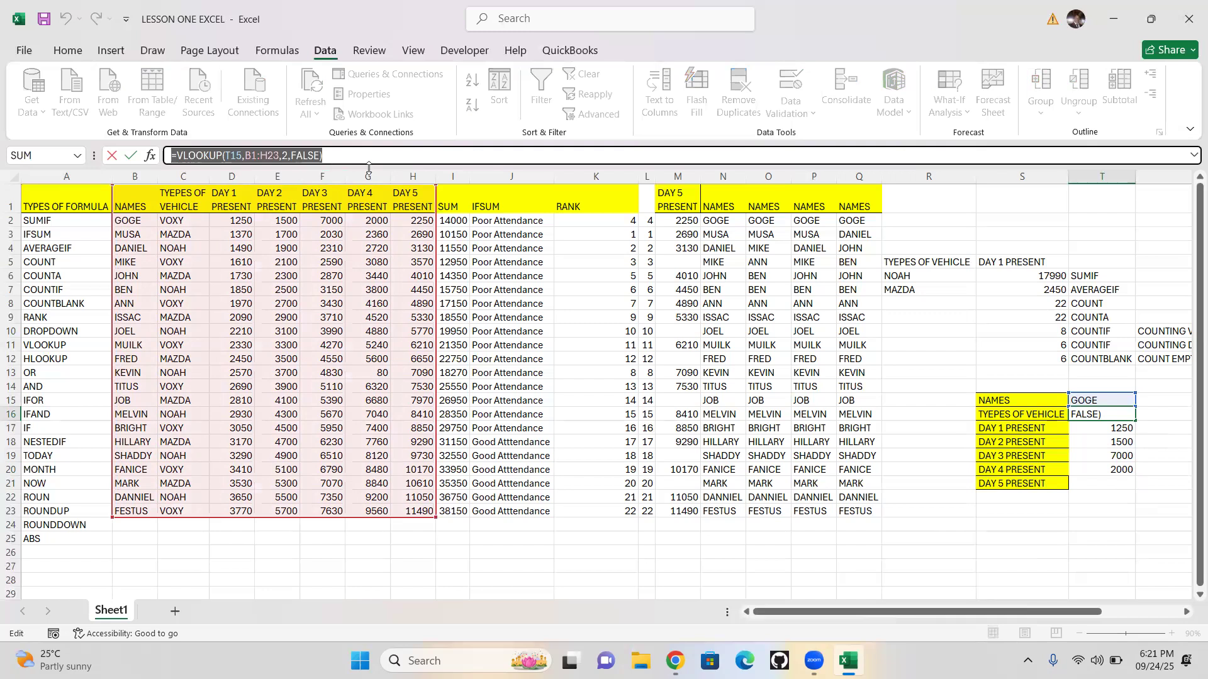
pyautogui.press('Return')
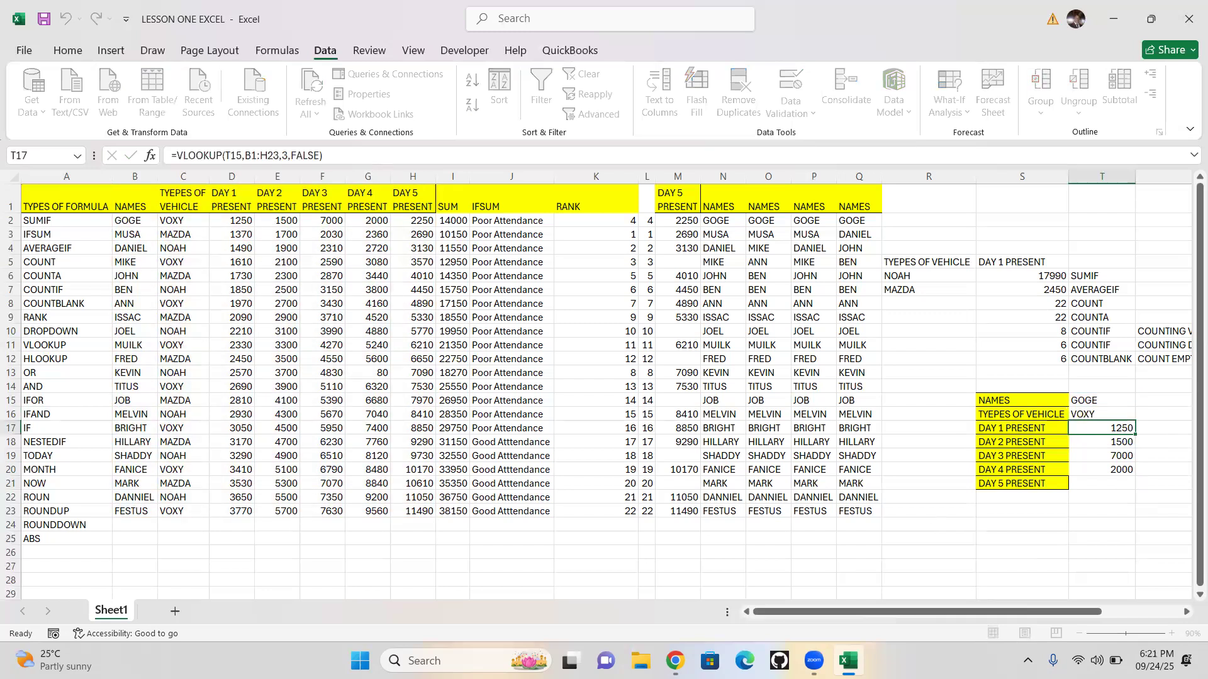
pyautogui.click(1135, 633)
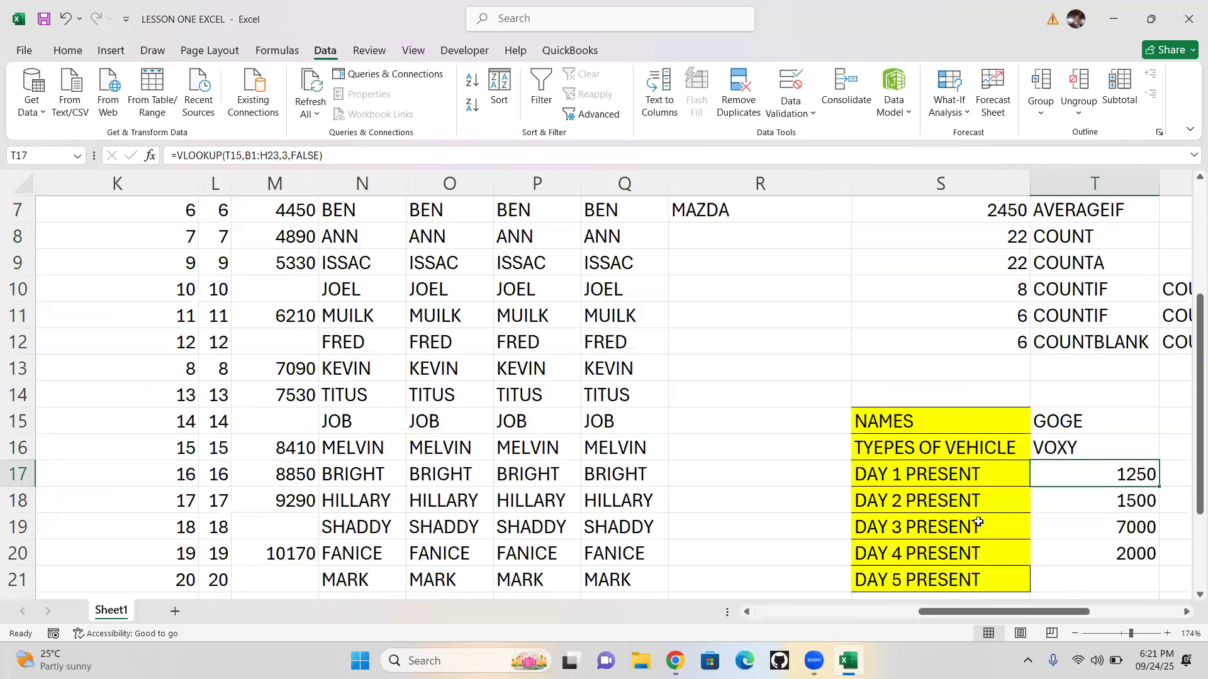
pyautogui.click(357, 157)
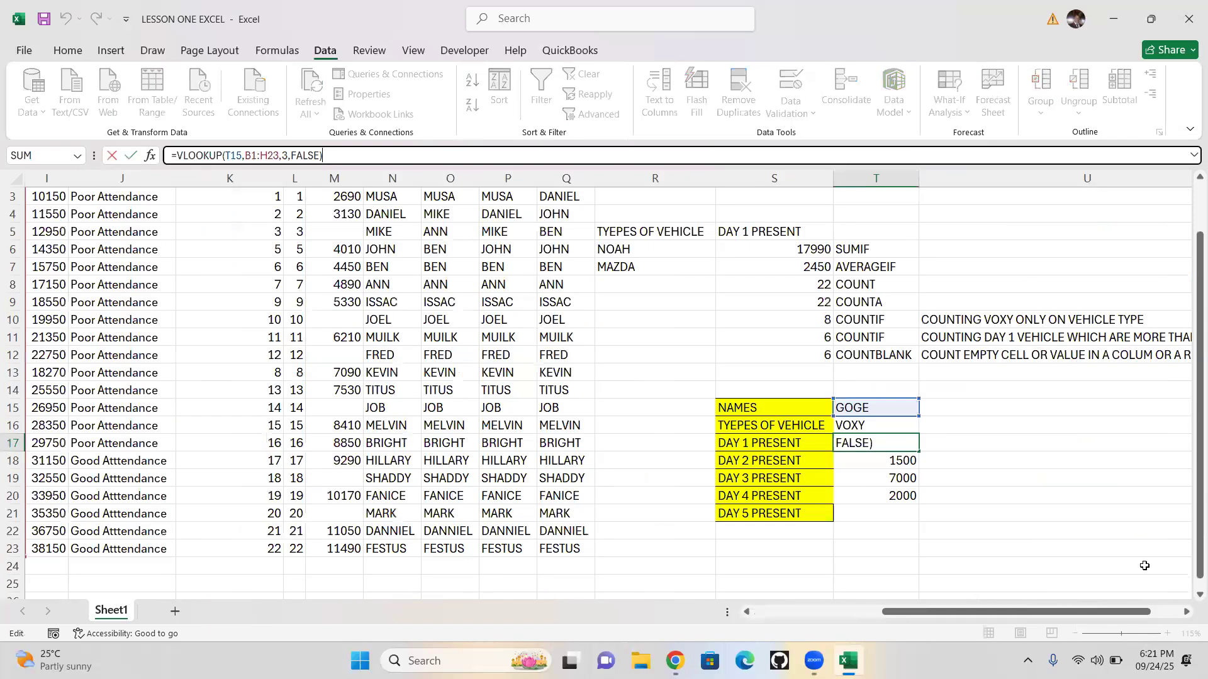
pyautogui.click(870, 425)
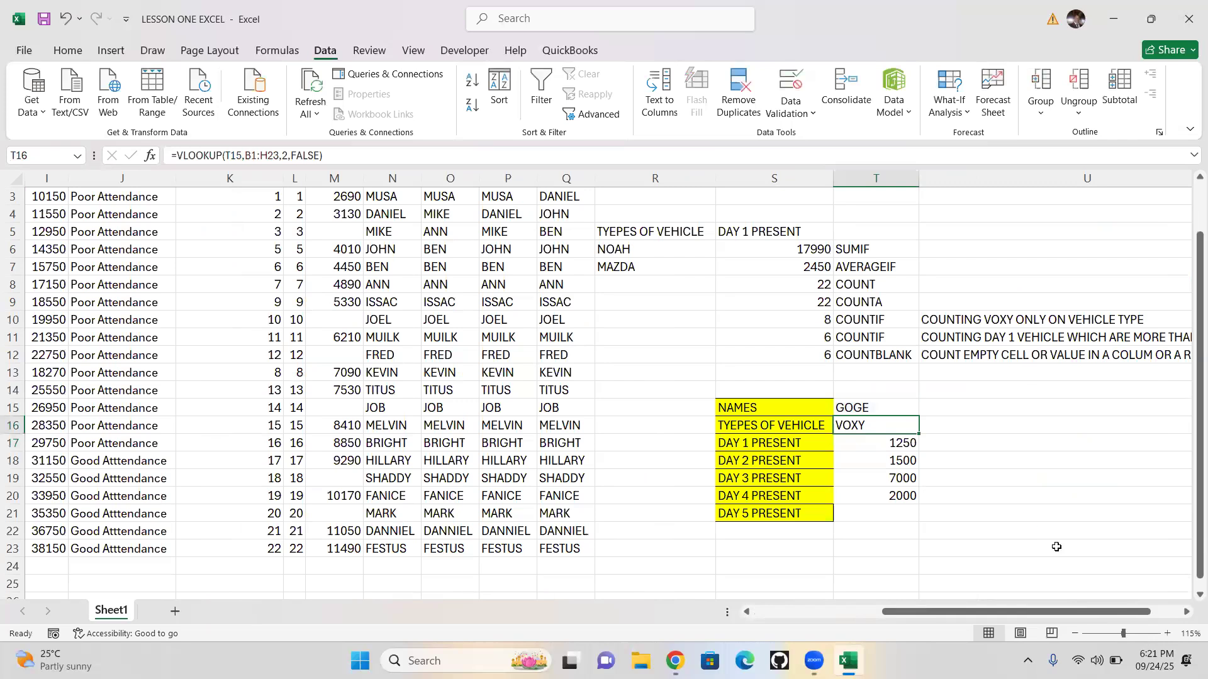
pyautogui.scroll(1, 1031, 519)
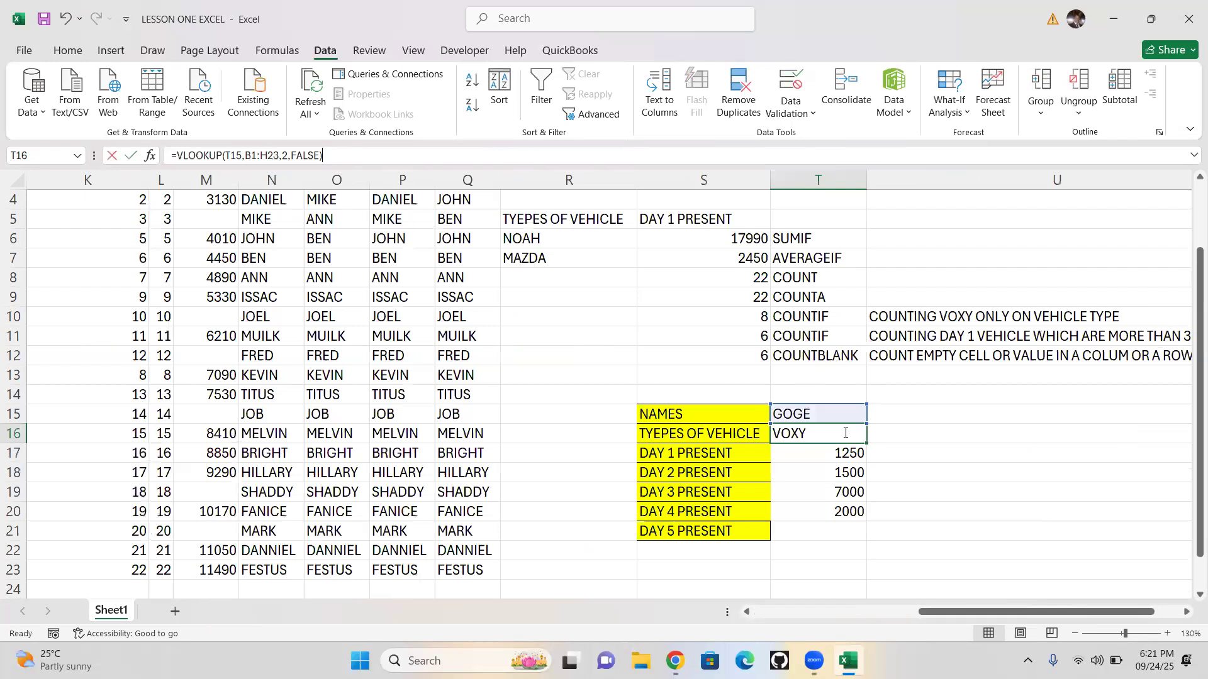
pyautogui.doubleClick(846, 433)
pyautogui.click(876, 434)
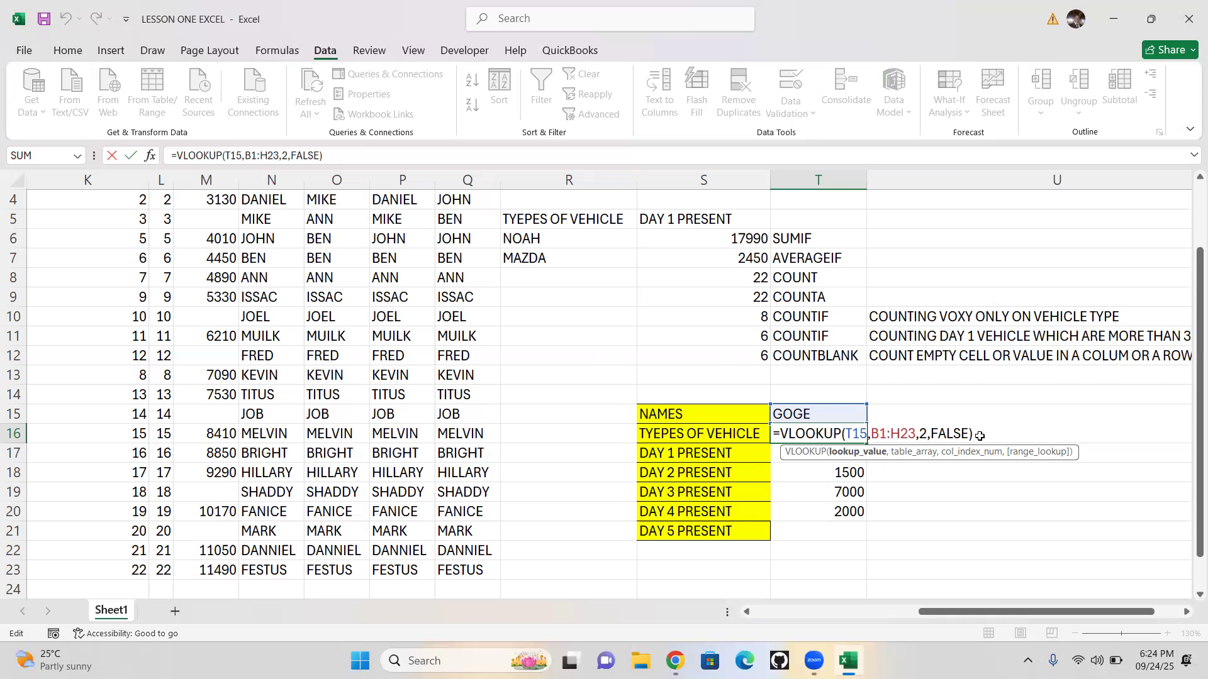
pyautogui.press('Return')
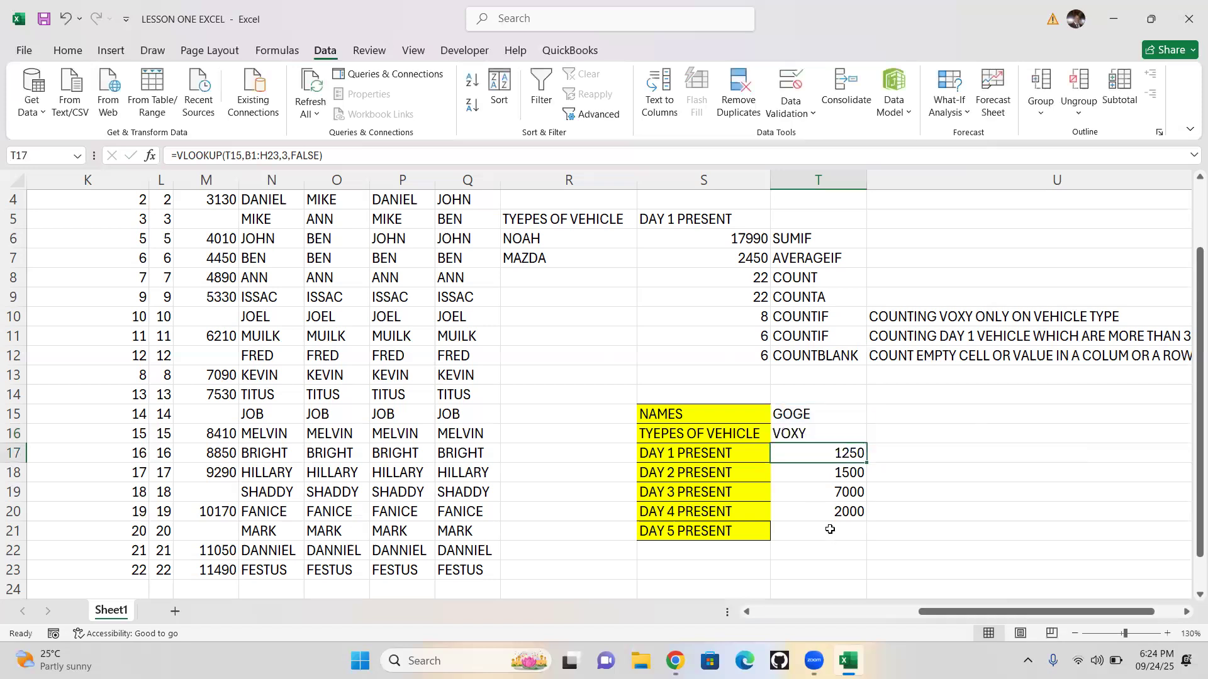
# - Enter =VLOOKUP(T15,B1:H23,7,FALSE) in T21 to look up the DAY 5 PRESENT value, and compare it with H2
pyautogui.click(829, 535)
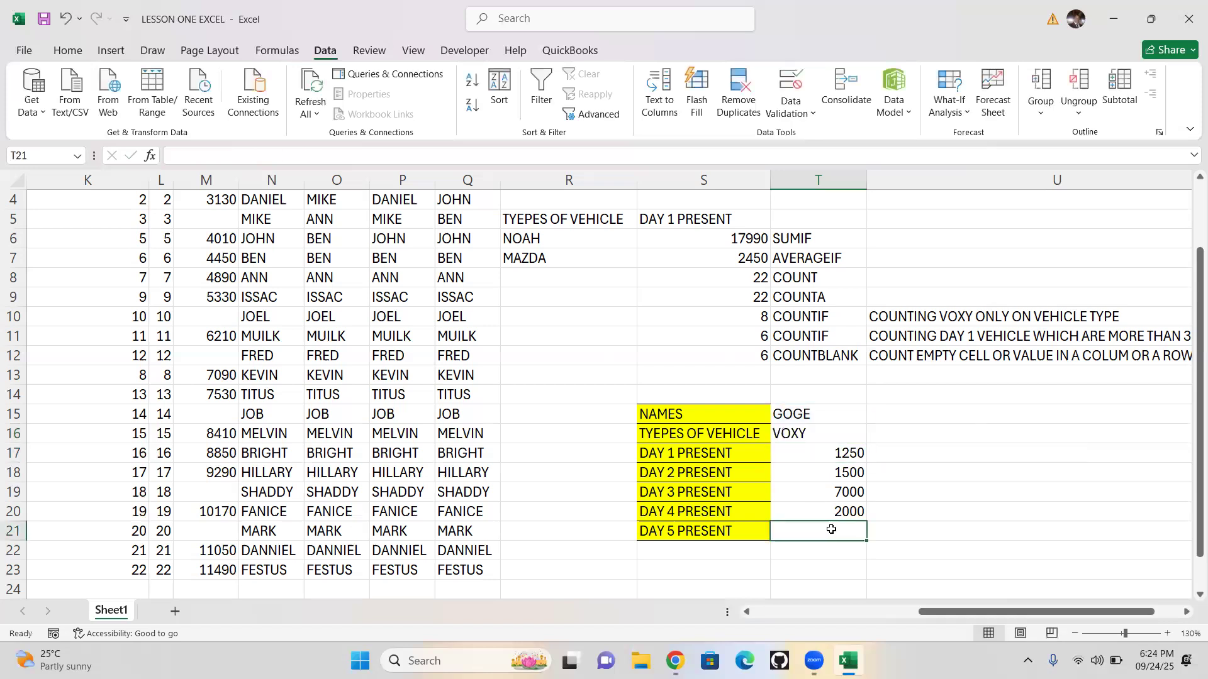
pyautogui.click(1075, 635)
pyautogui.click(1075, 635)
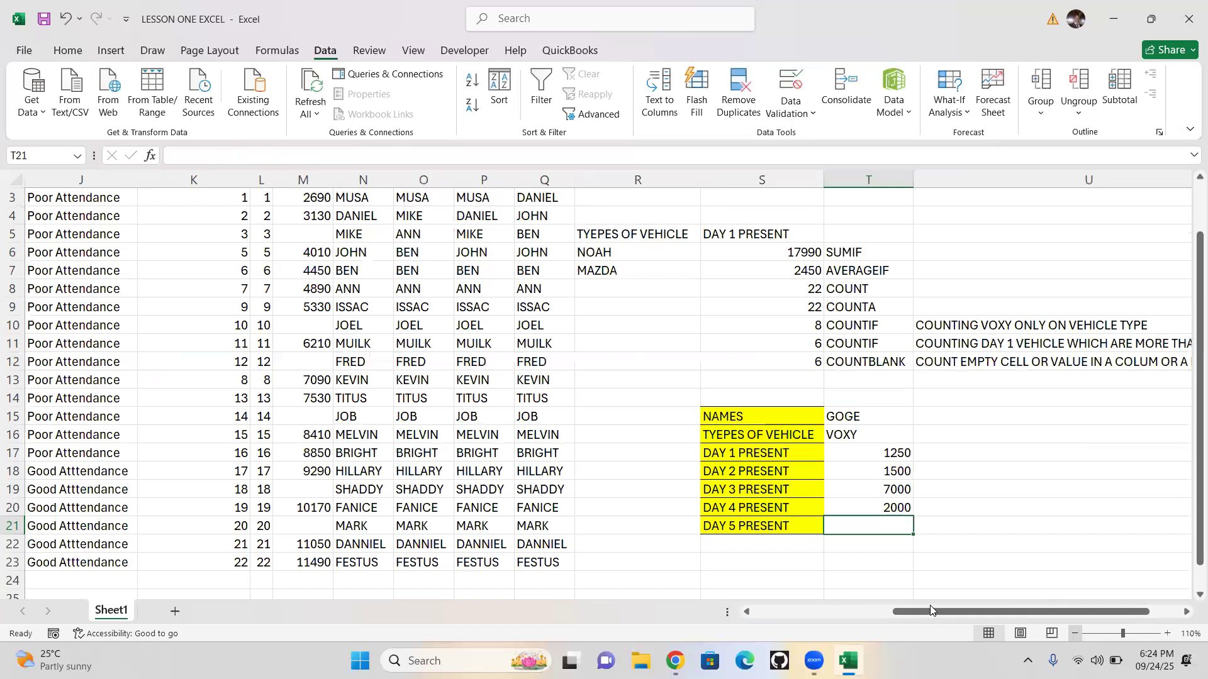
pyautogui.moveTo(1057, 610); pyautogui.dragTo(930, 611)
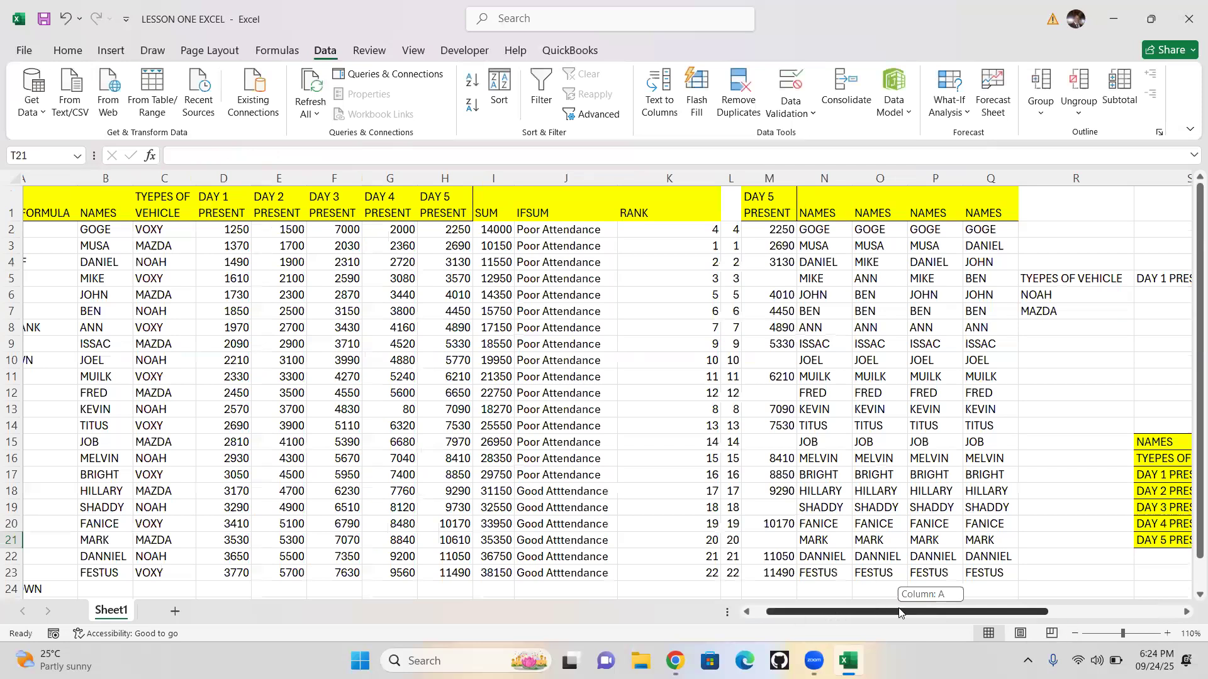
pyautogui.moveTo(899, 613); pyautogui.dragTo(980, 634)
pyautogui.click(1074, 635)
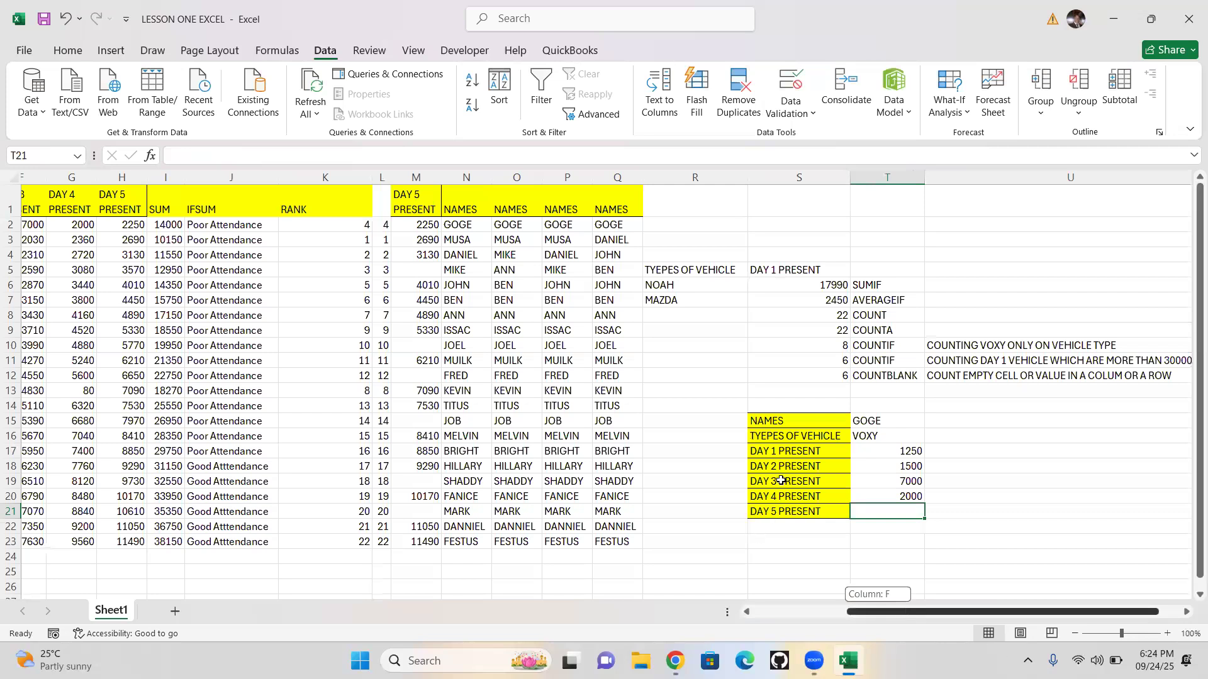
pyautogui.moveTo(823, 614); pyautogui.dragTo(772, 609)
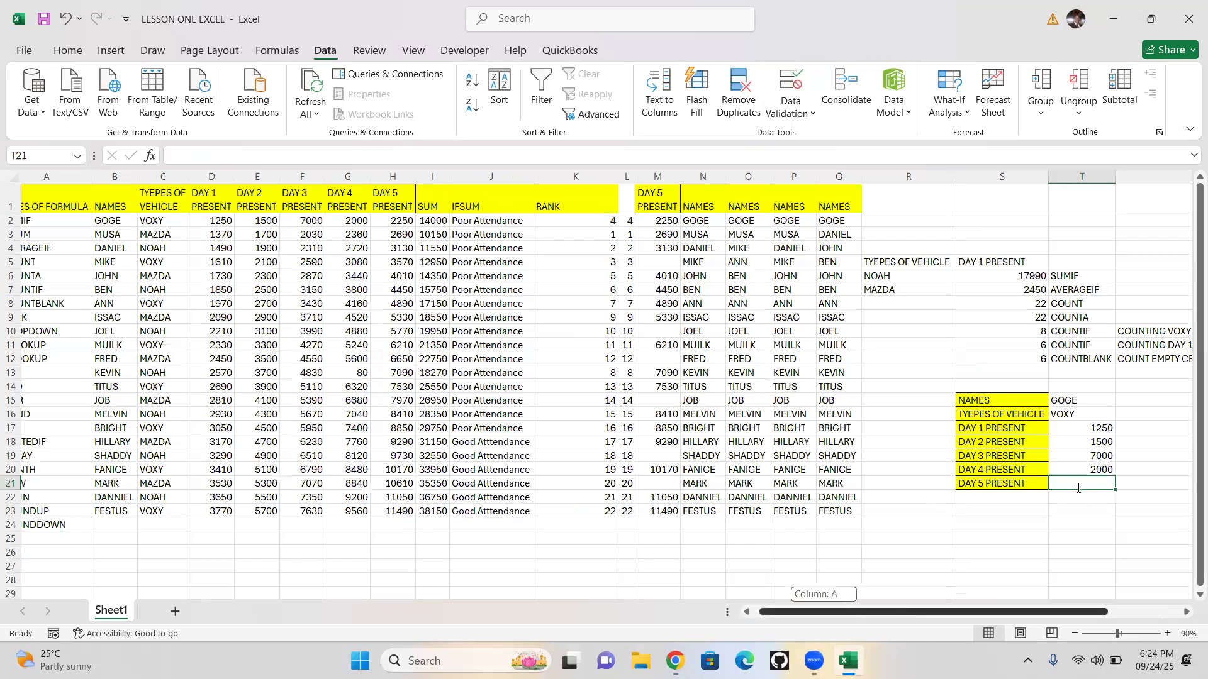
pyautogui.write('=VLOOKU')
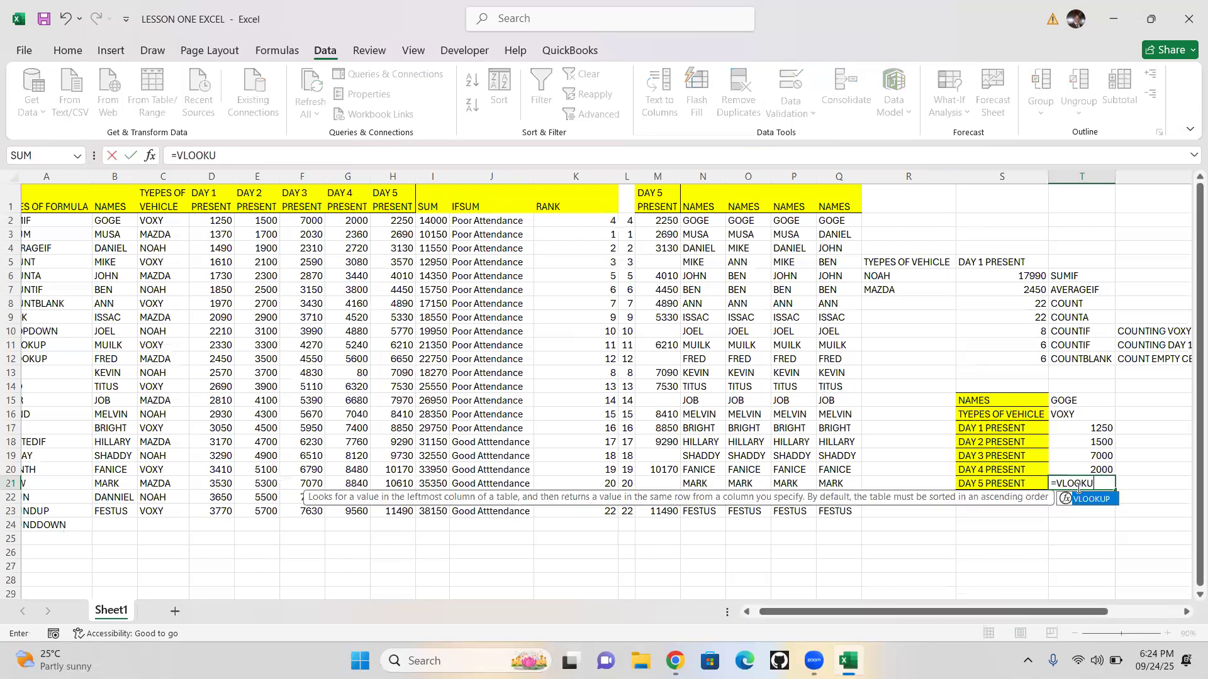
pyautogui.write('P(')
pyautogui.click(1069, 400)
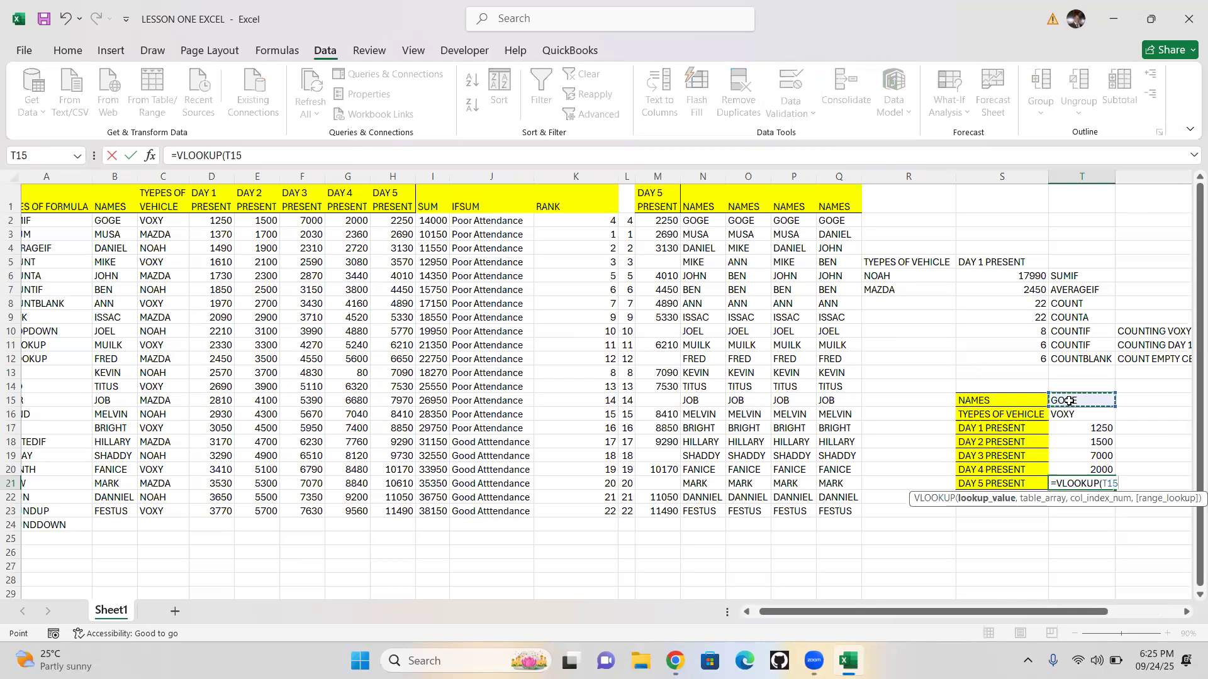
pyautogui.write(',')
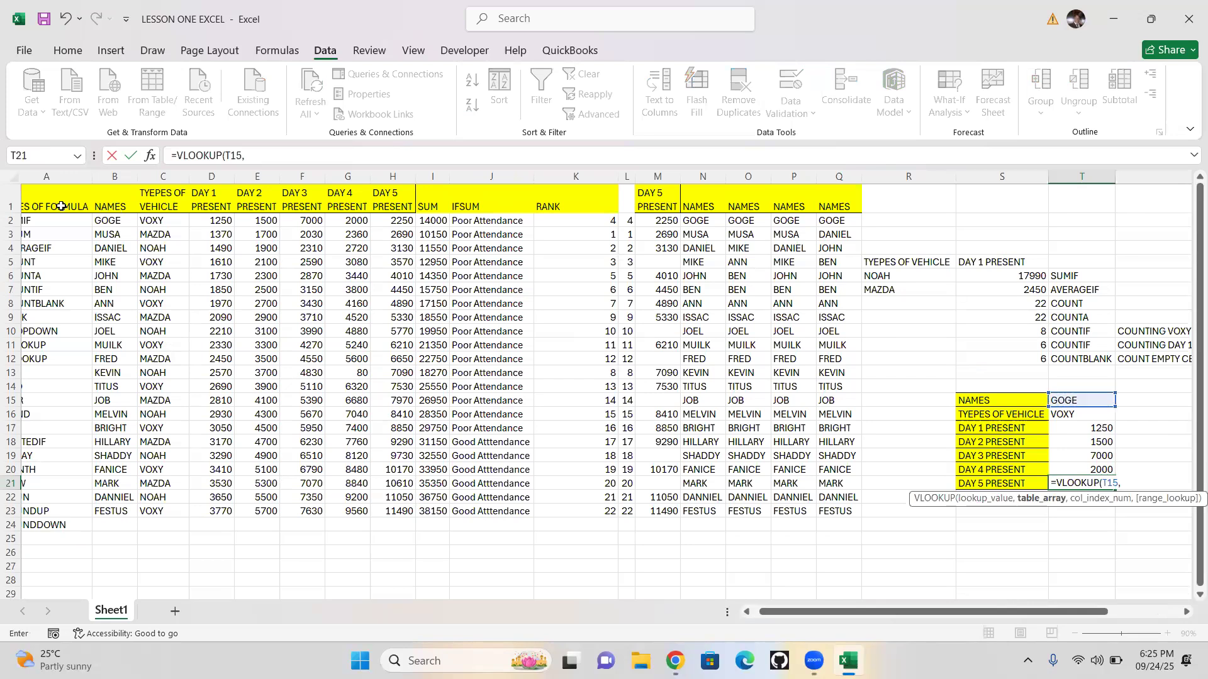
pyautogui.moveTo(782, 618); pyautogui.dragTo(188, 277)
pyautogui.moveTo(123, 199); pyautogui.dragTo(405, 503)
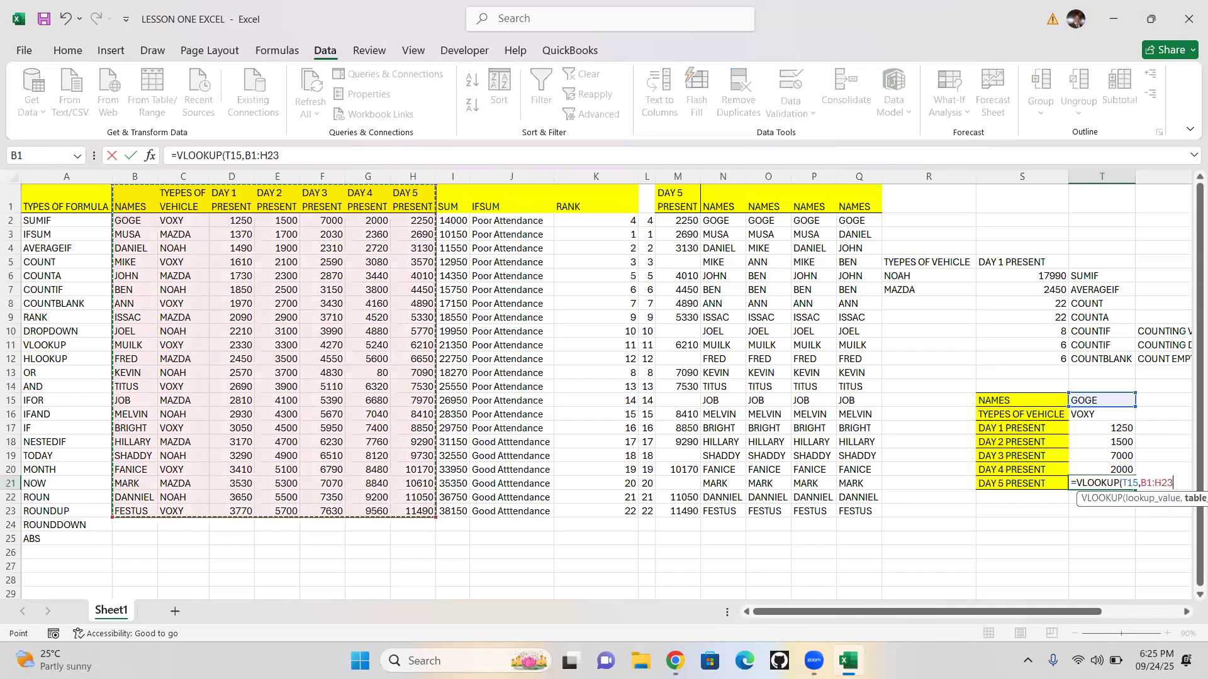
pyautogui.write(',7')
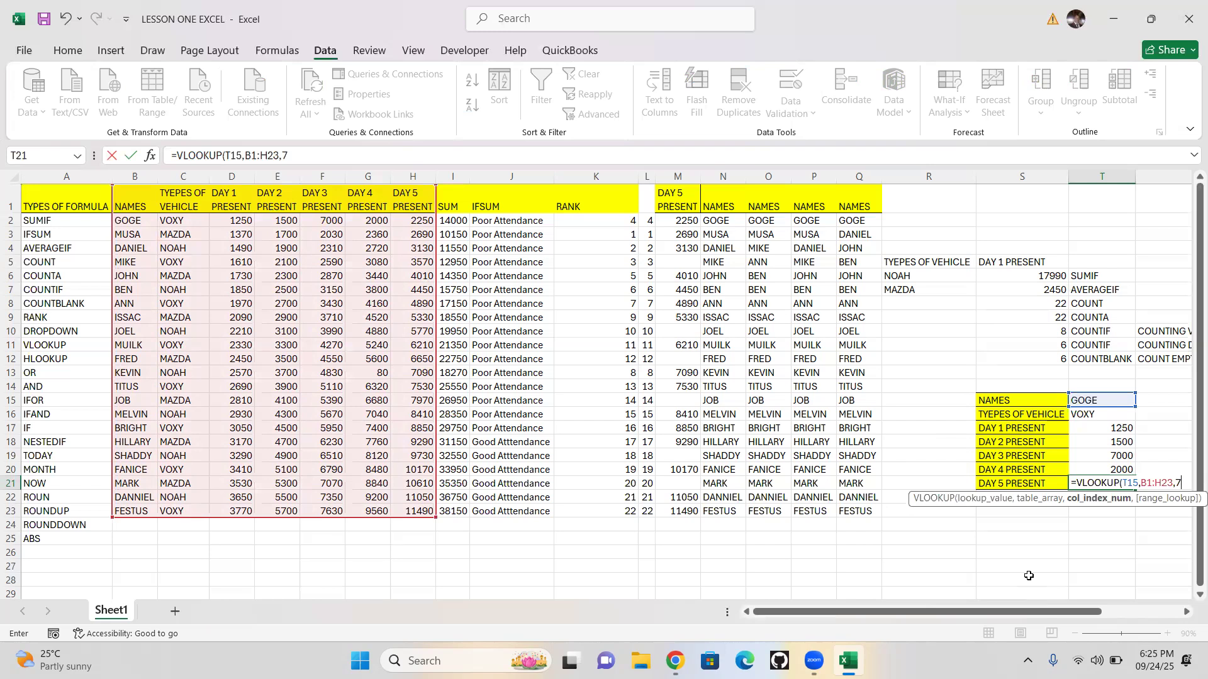
pyautogui.write(',')
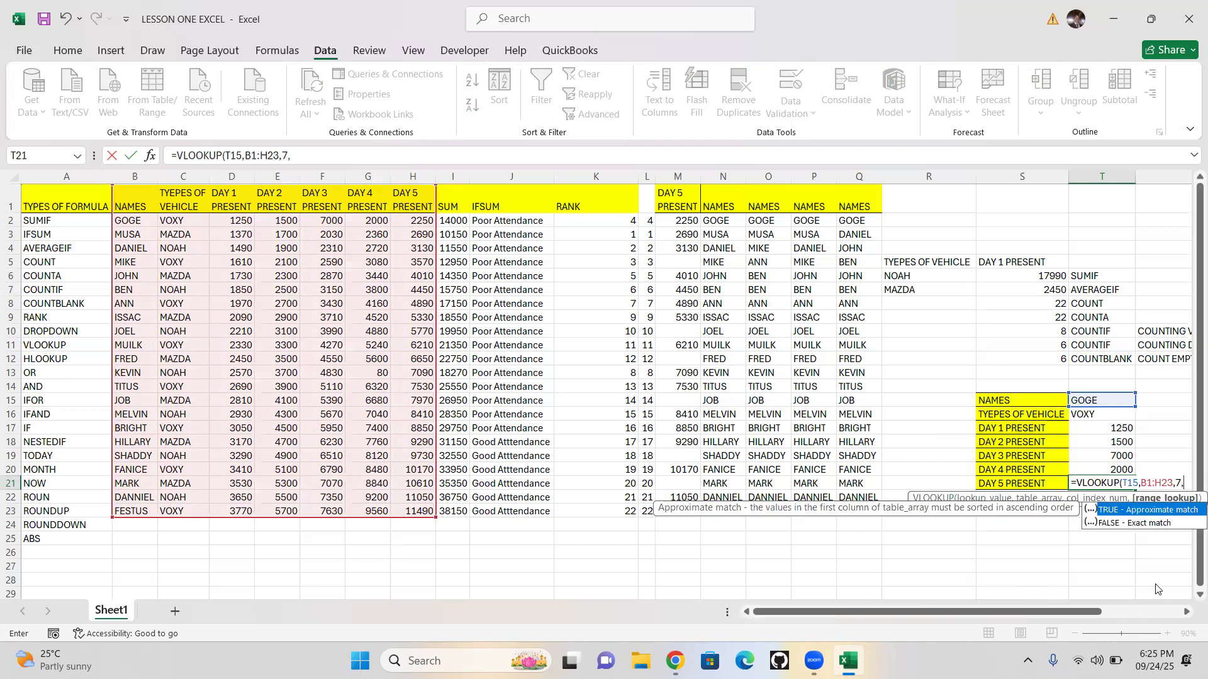
pyautogui.doubleClick(1117, 523)
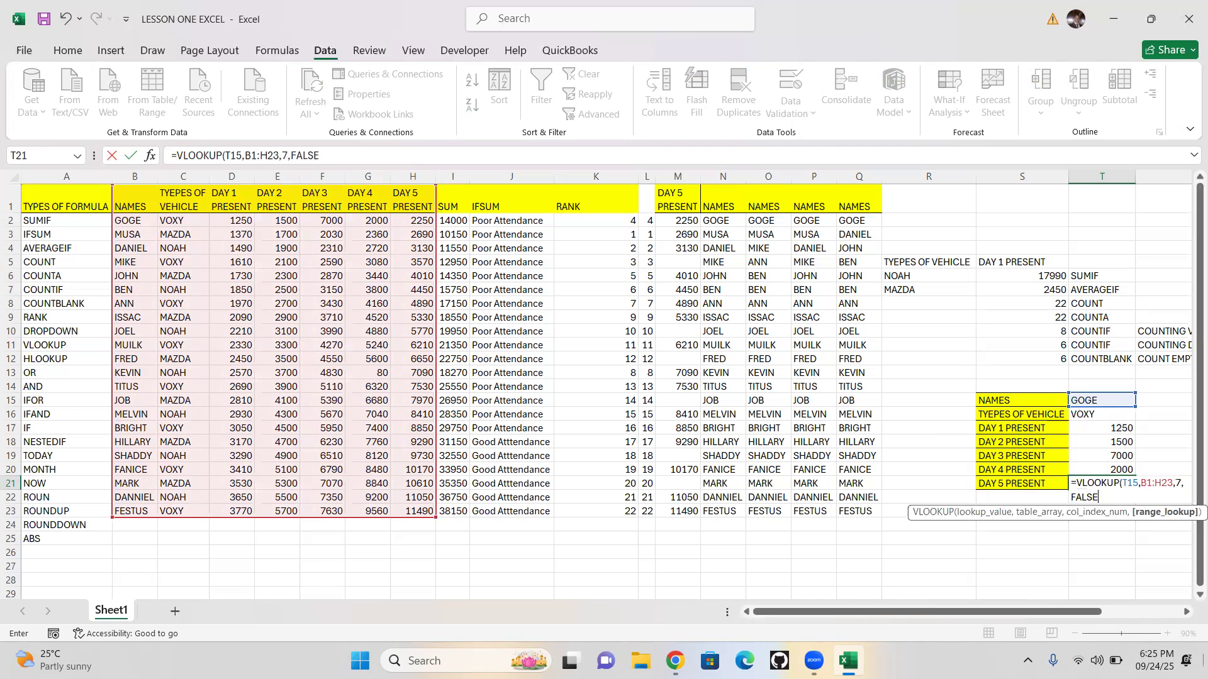
pyautogui.write(')')
pyautogui.press('Return')
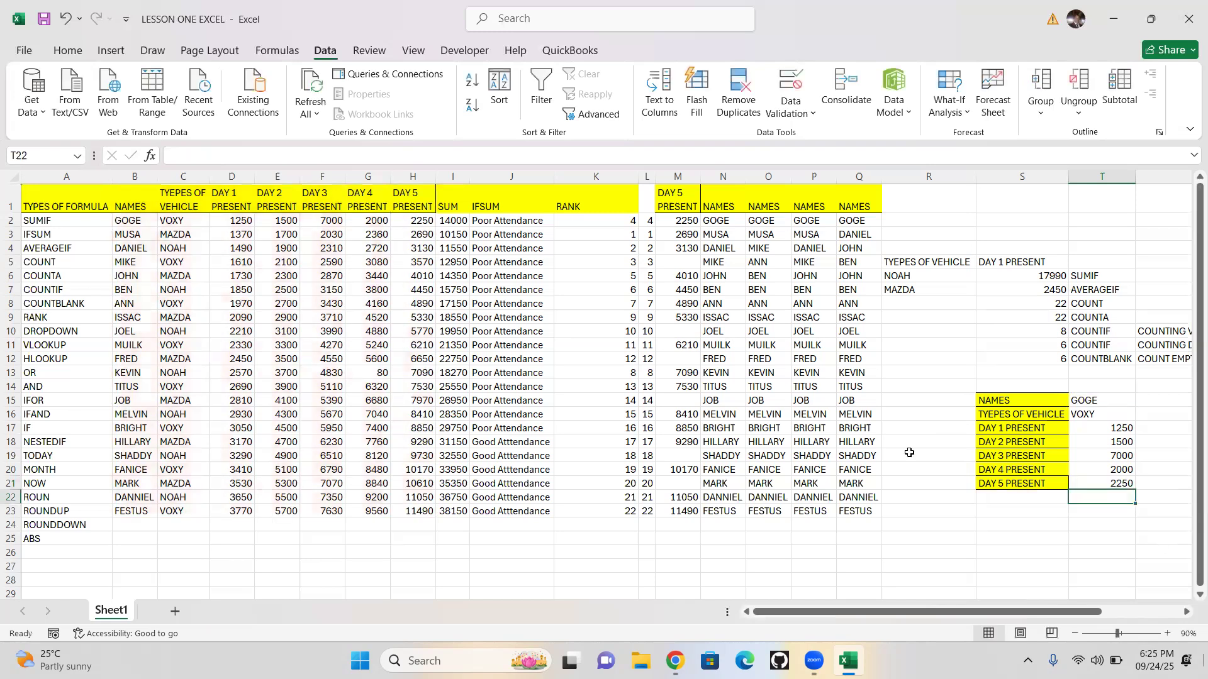
pyautogui.click(420, 222)
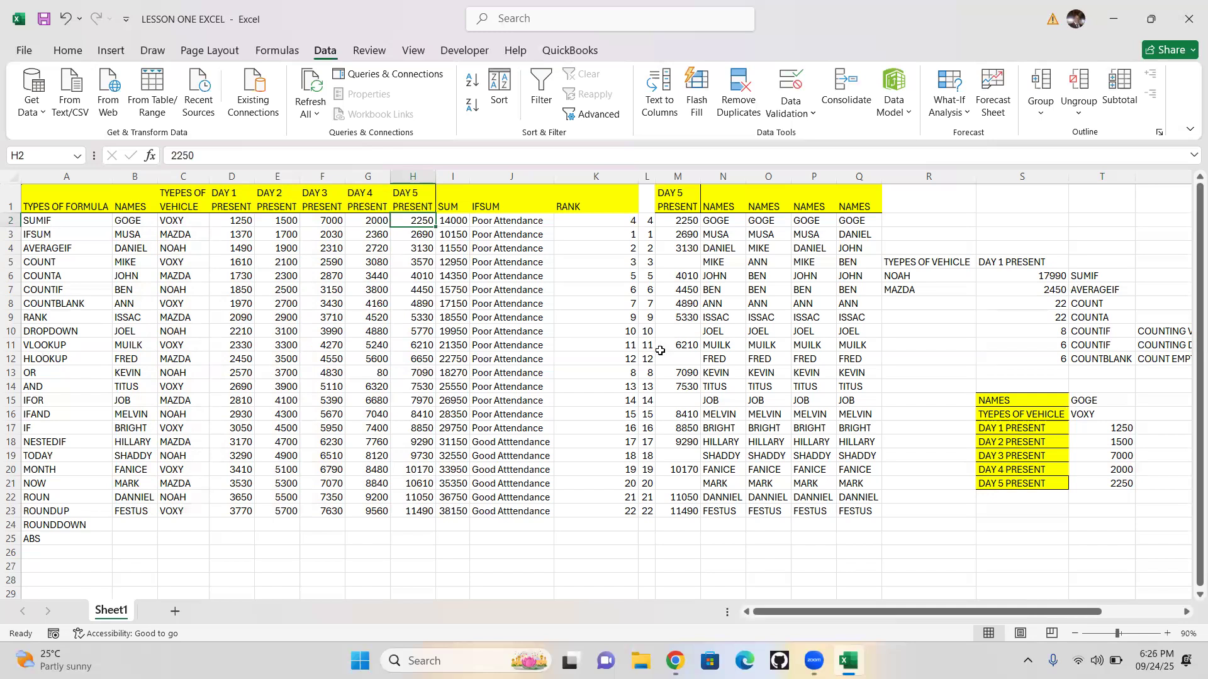
# - Insert eight blank columns before column R, moving the summary and lookup blocks further right
pyautogui.click(897, 176)
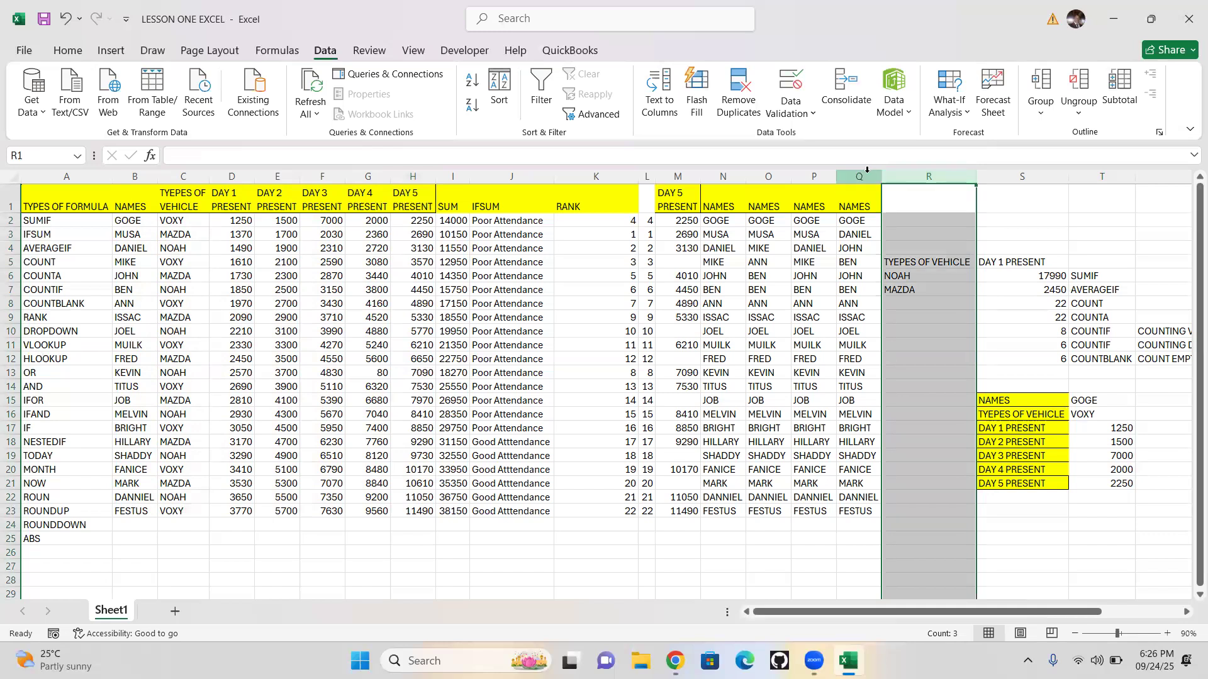
pyautogui.click(867, 170)
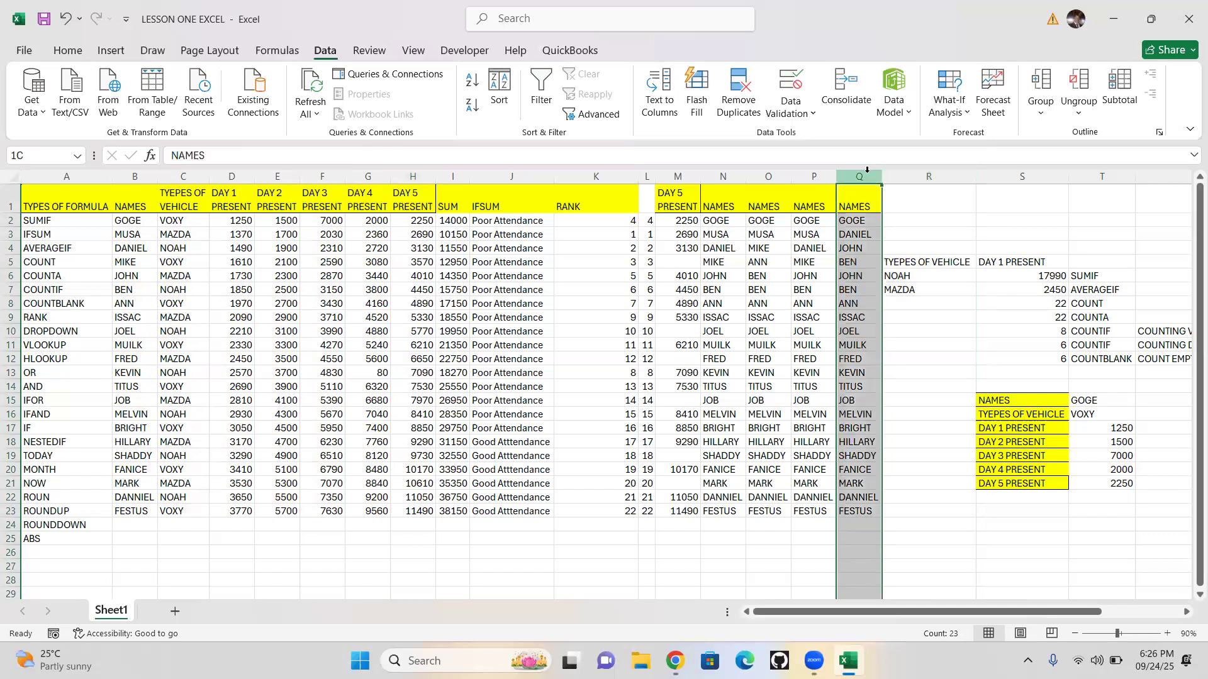
pyautogui.click(903, 177)
pyautogui.rightClick(903, 177)
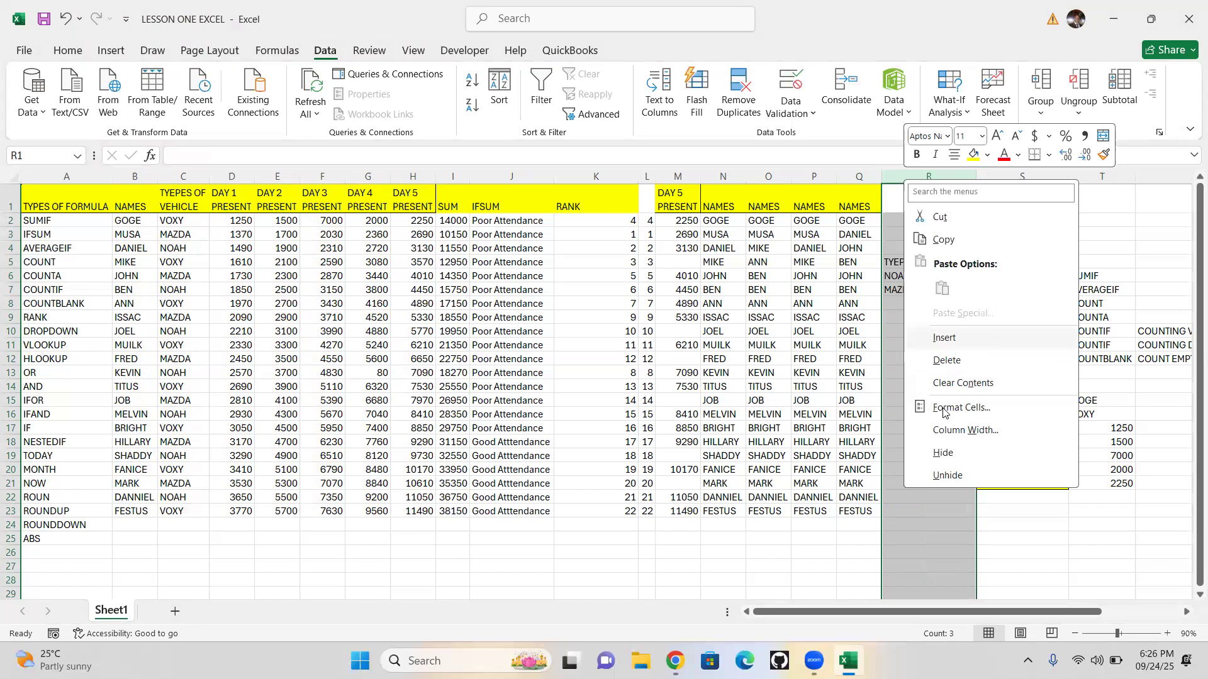
pyautogui.click(953, 340)
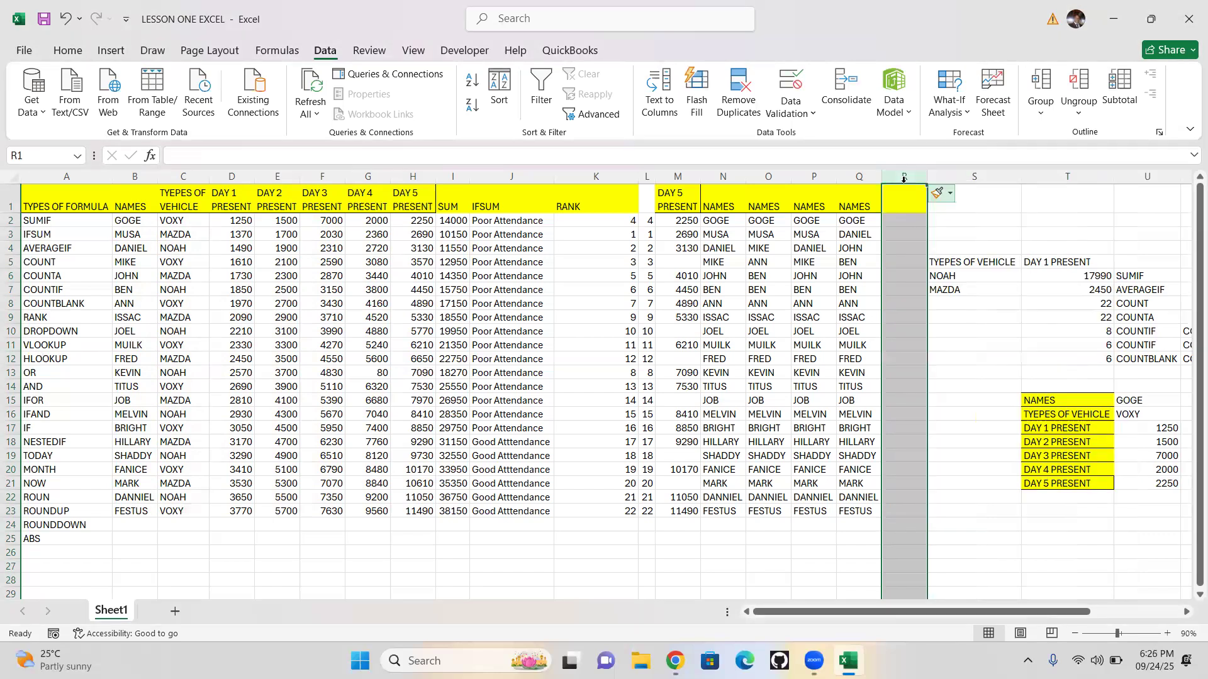
pyautogui.rightClick(904, 178)
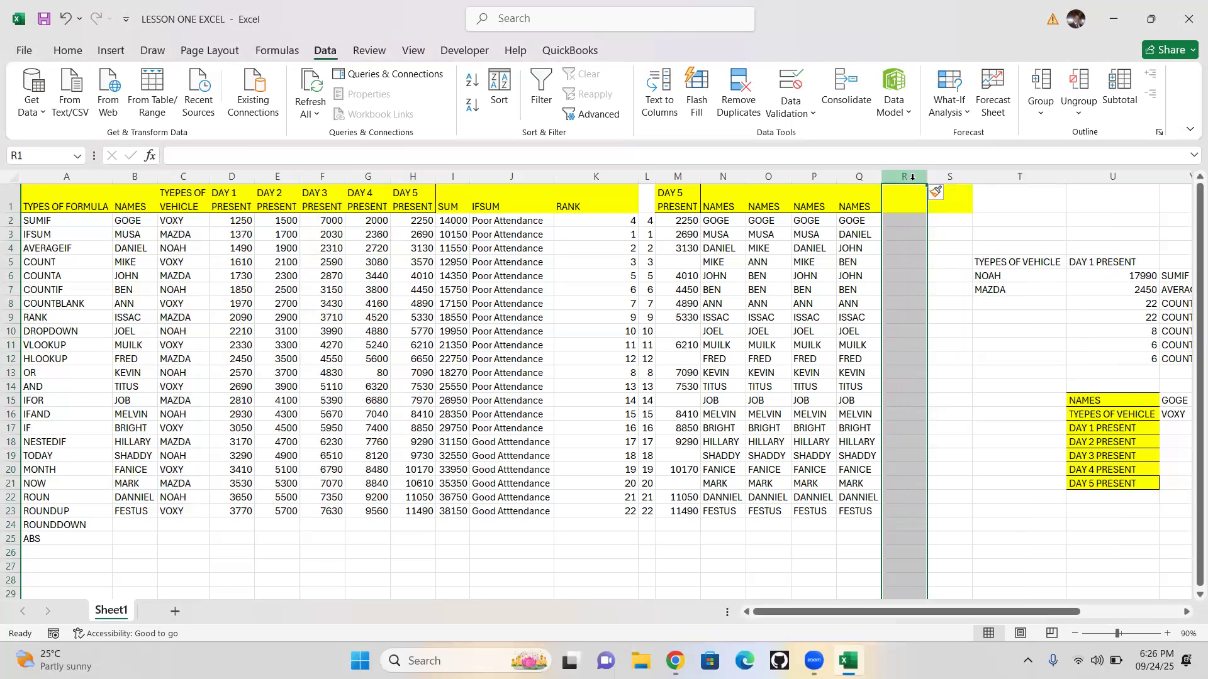
pyautogui.moveTo(912, 177); pyautogui.dragTo(944, 177)
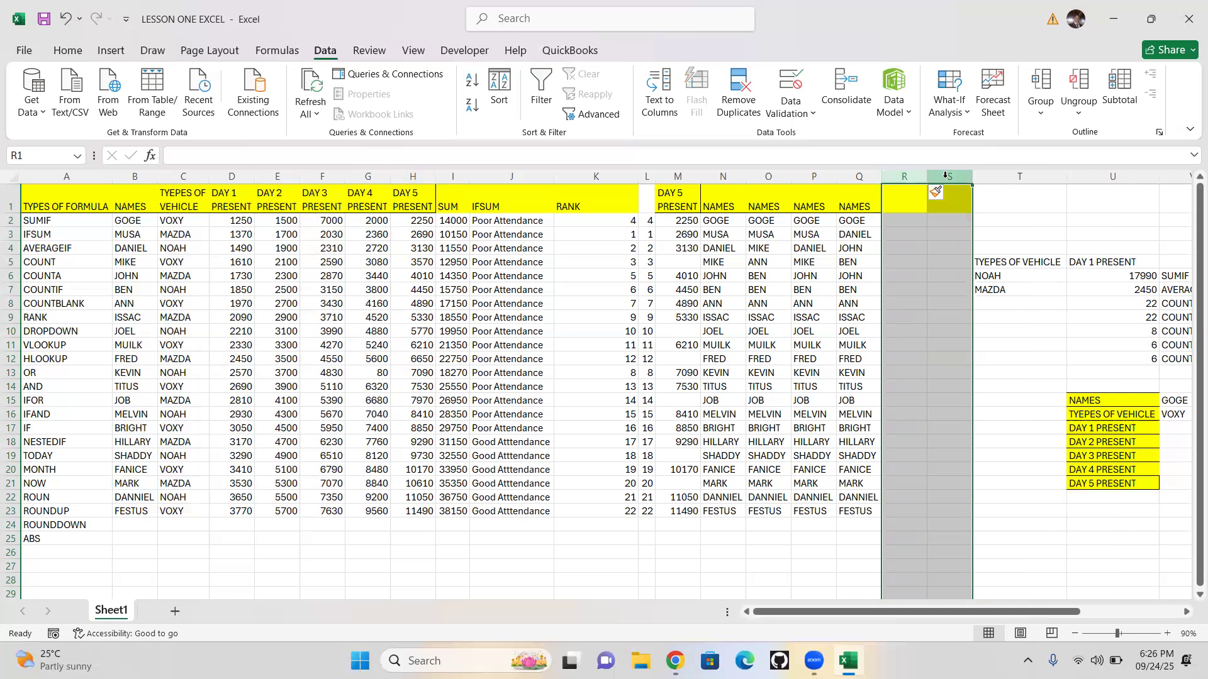
pyautogui.rightClick(945, 177)
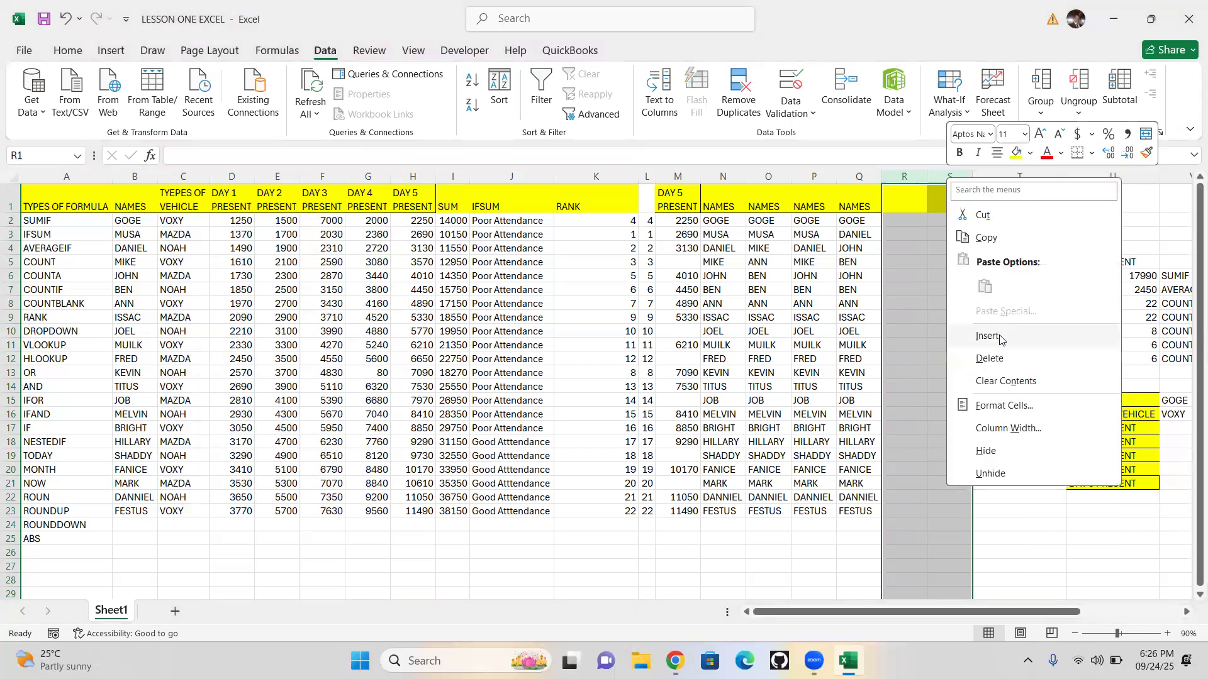
pyautogui.click(987, 335)
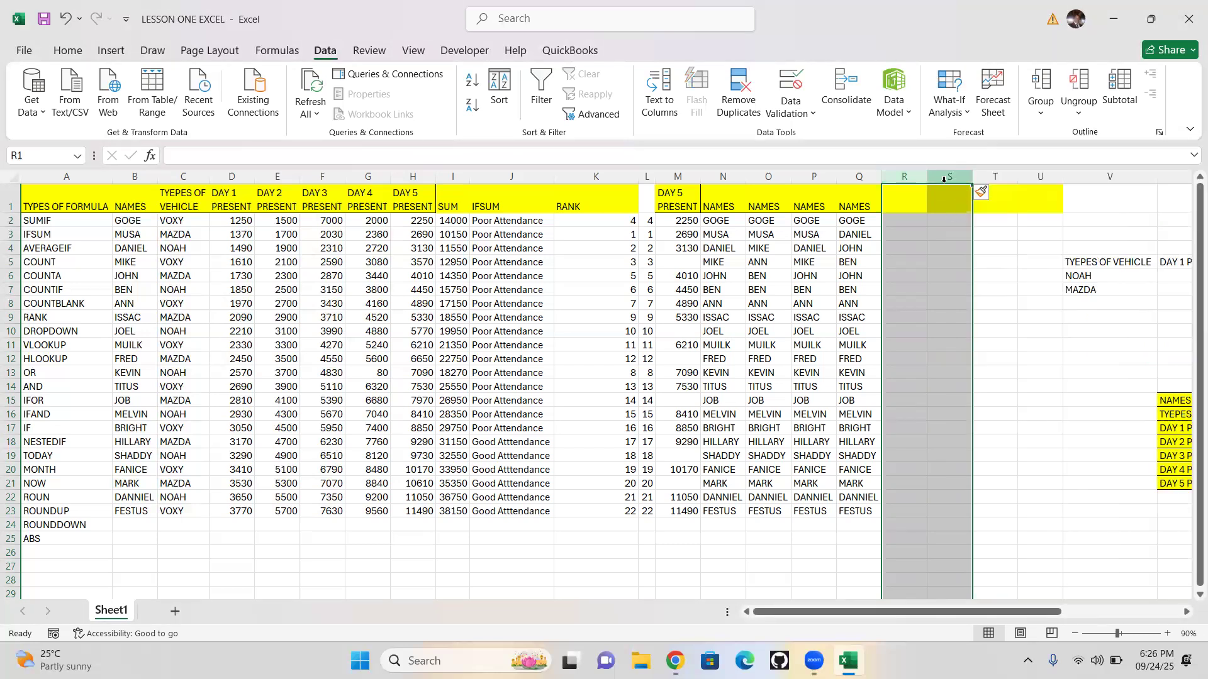
pyautogui.rightClick(945, 181)
pyautogui.click(987, 338)
pyautogui.rightClick(945, 180)
pyautogui.click(987, 339)
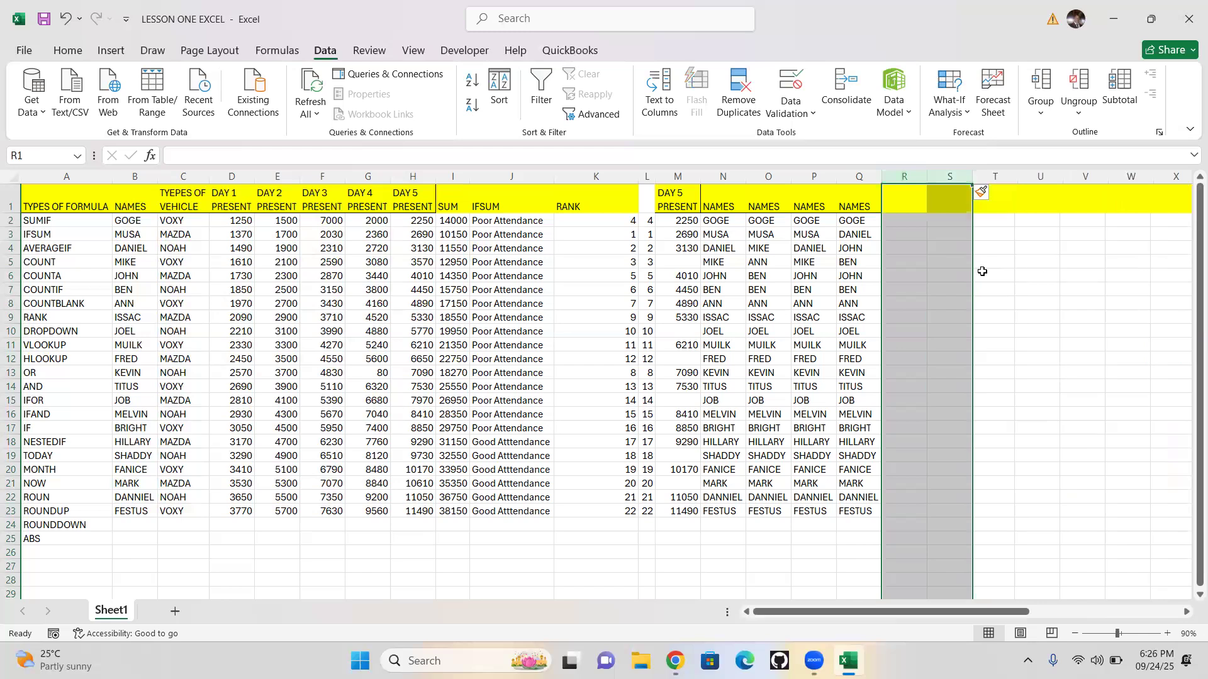
# - Copy the header cells B1:H1, from NAMES to DAY 5 PRESENT, into the blank area starting at R2
pyautogui.click(1086, 332)
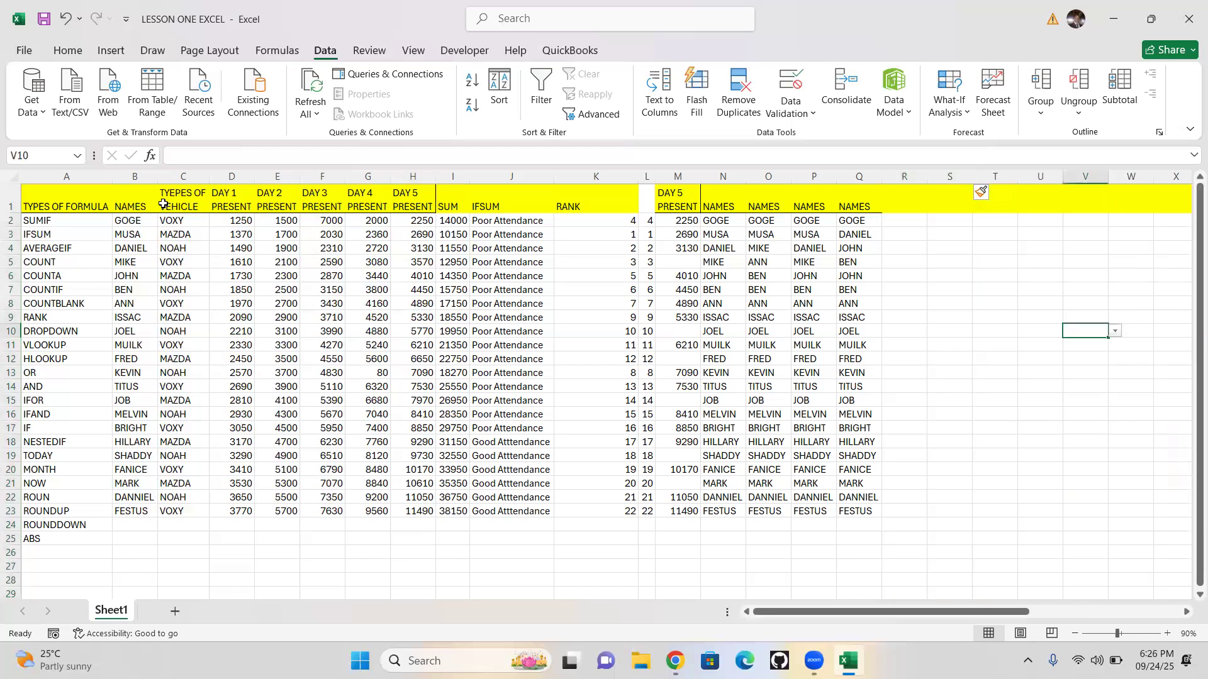
pyautogui.moveTo(132, 204); pyautogui.dragTo(417, 202)
pyautogui.hotkey('ctrl', 'c')
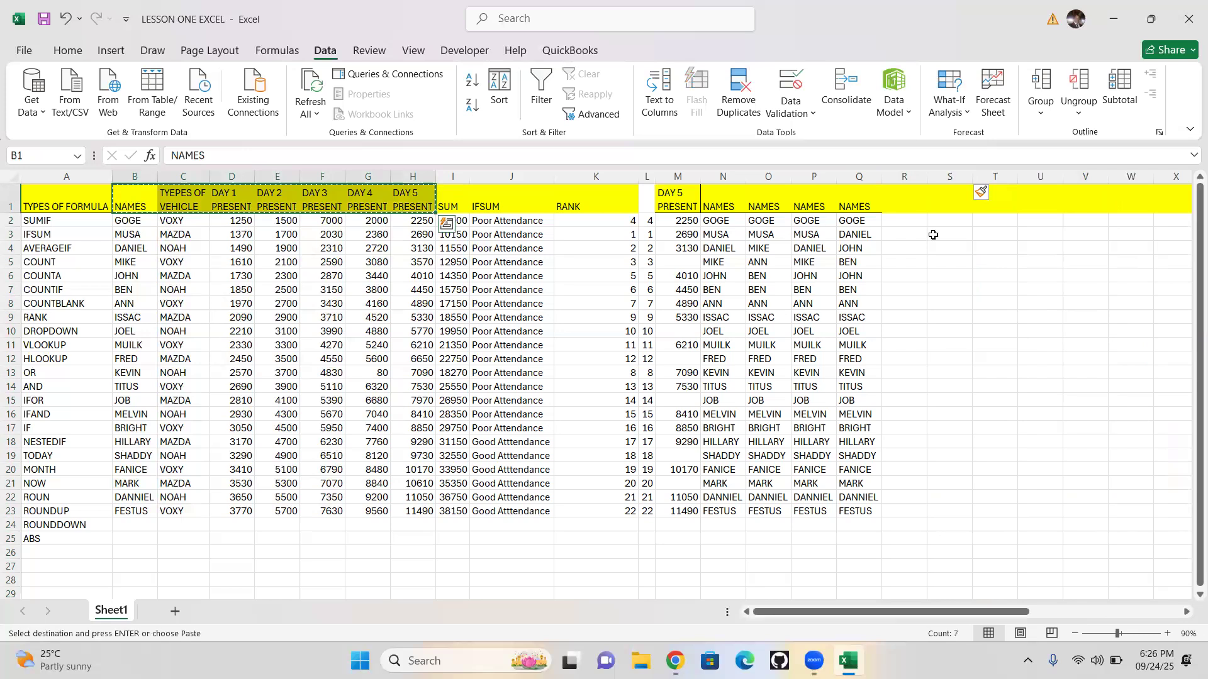
pyautogui.click(945, 247)
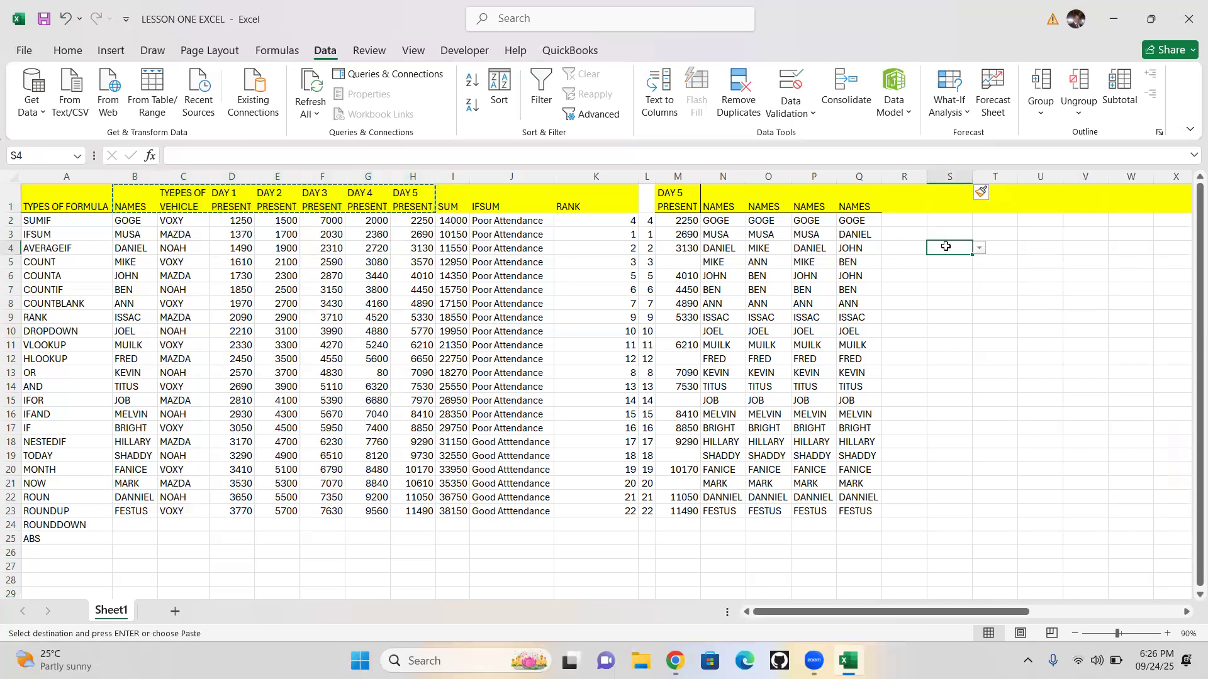
pyautogui.click(1036, 246)
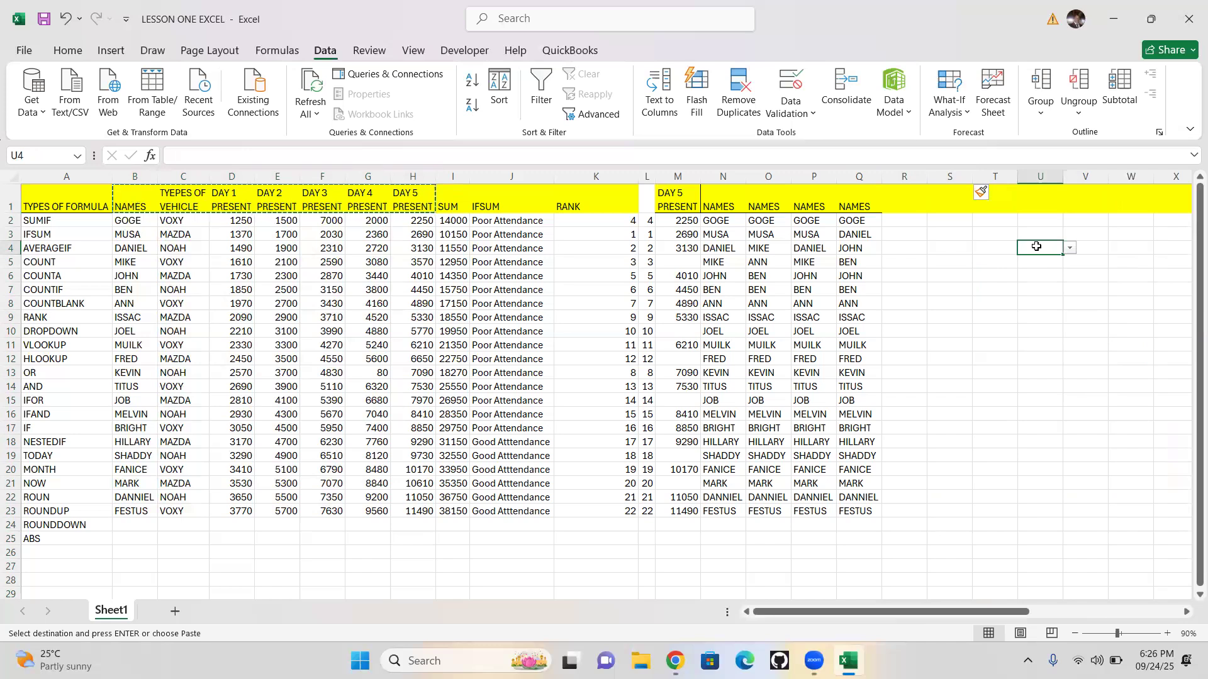
pyautogui.click(925, 222)
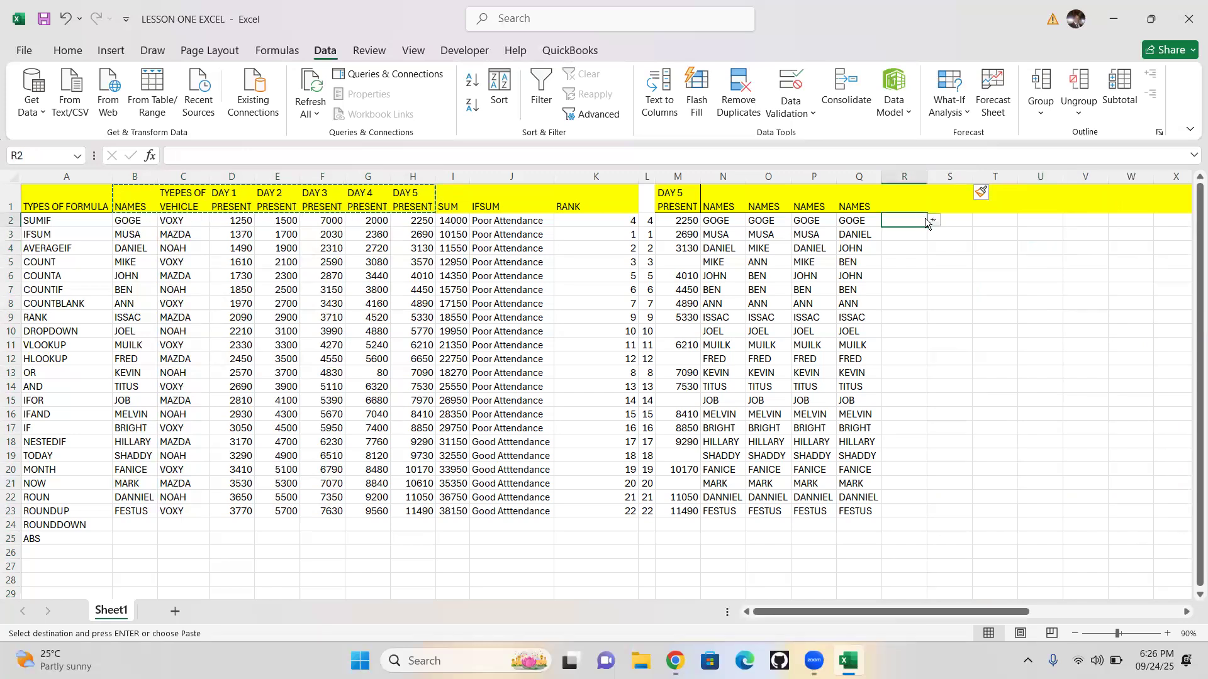
pyautogui.hotkey('ctrl', 'v')
pyautogui.click(944, 261)
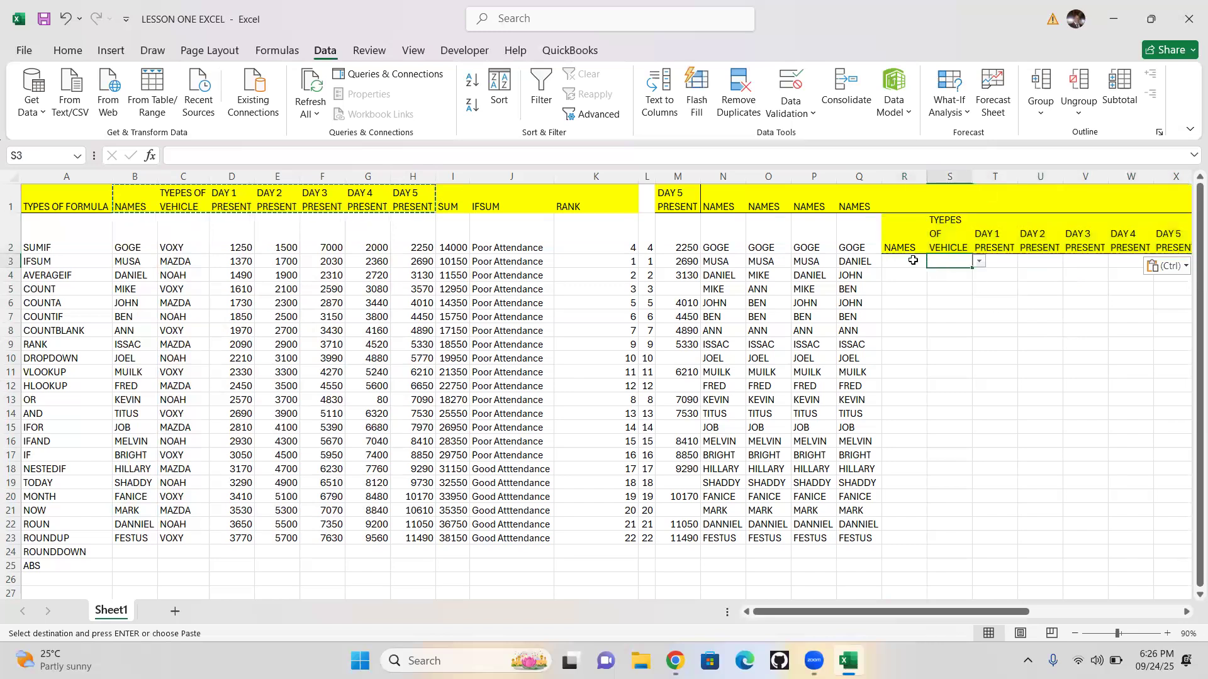
# - Fill R3 under the copied NAMES header with the first name from its drop-down list
pyautogui.click(912, 263)
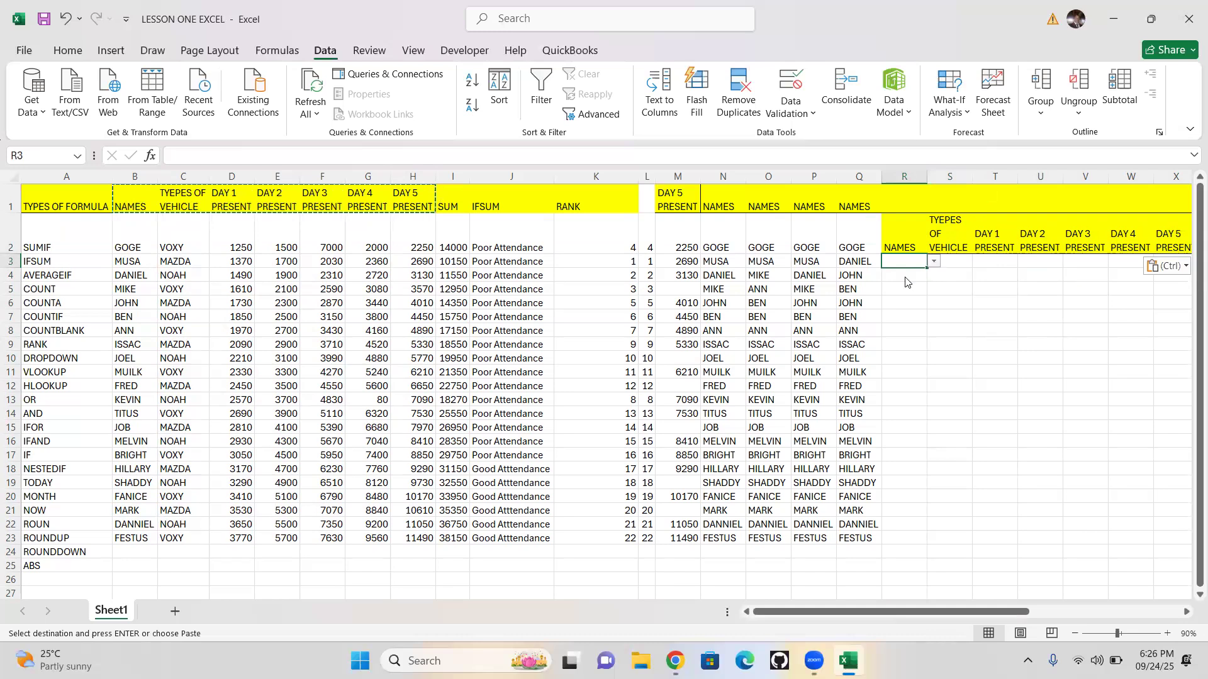
pyautogui.hotkey('alt', 'Down')
pyautogui.press('Return')
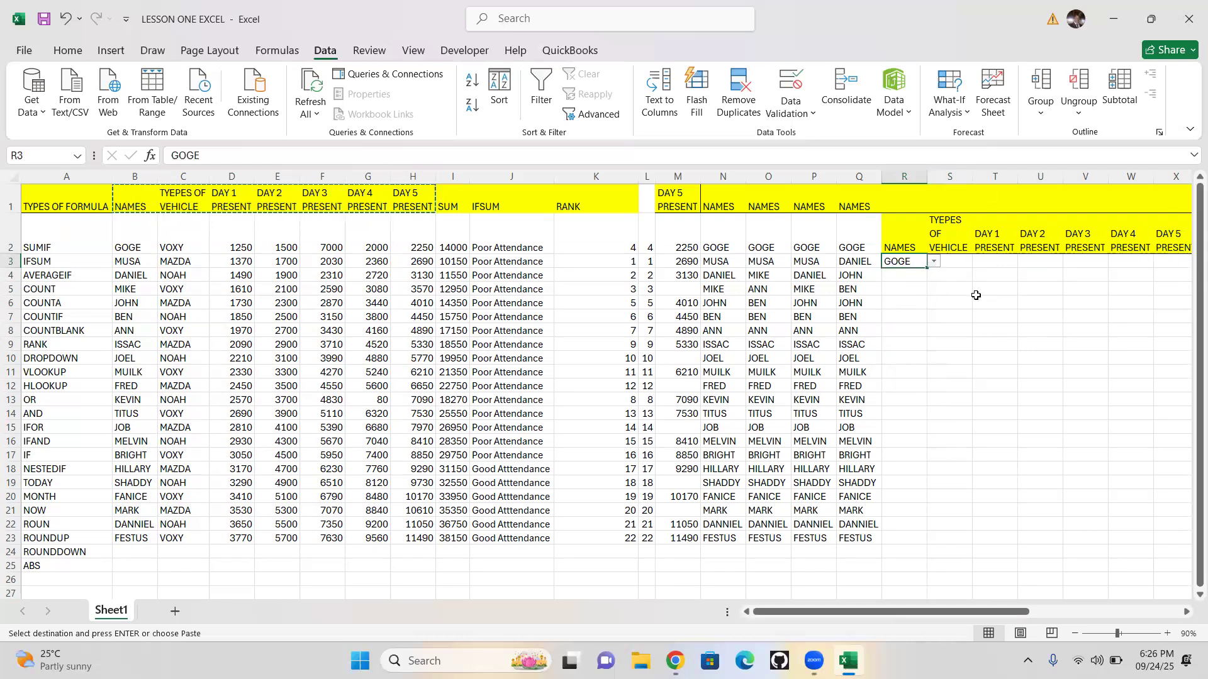
pyautogui.press('Right')
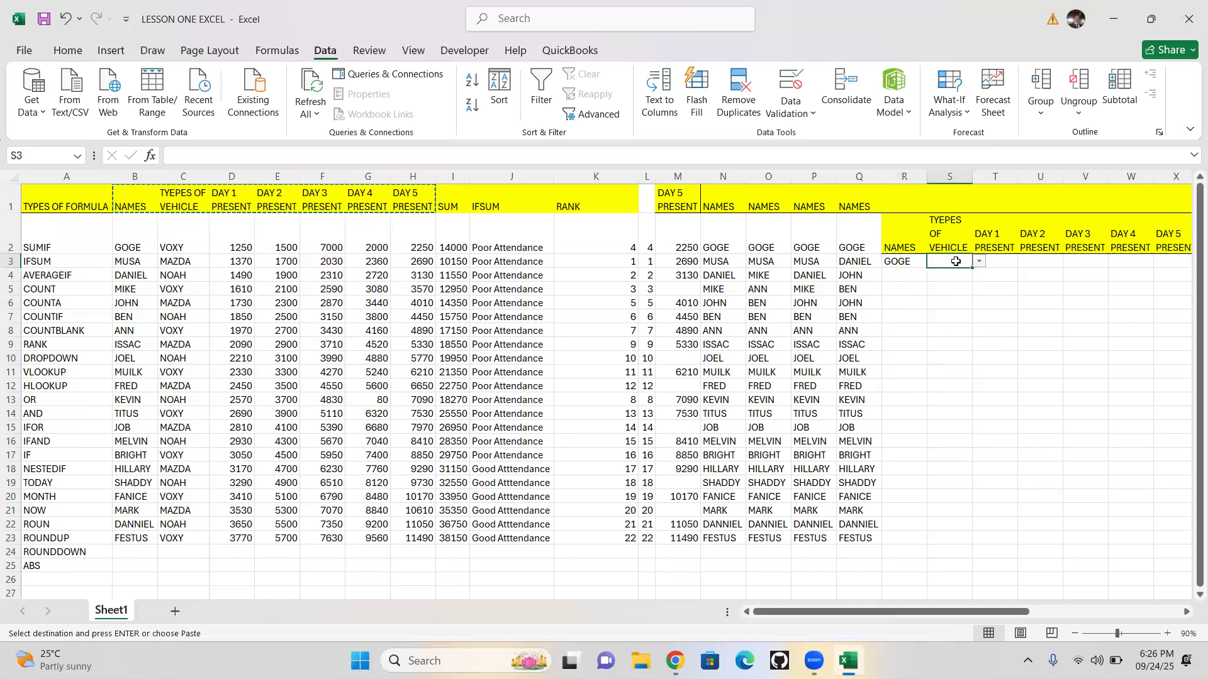
# - Try to clear everything from the cells S3:X29 below the copied headers
pyautogui.moveTo(1192, 588); pyautogui.dragTo(1087, 549)
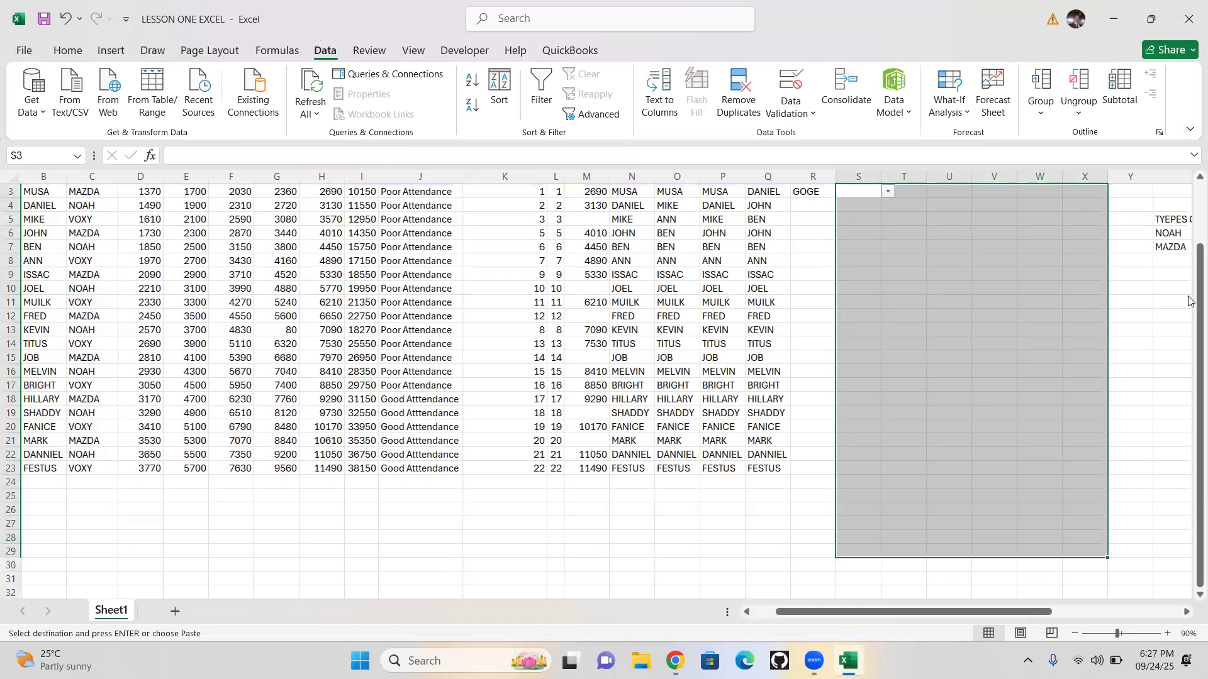
pyautogui.moveTo(1193, 227); pyautogui.dragTo(1189, 192)
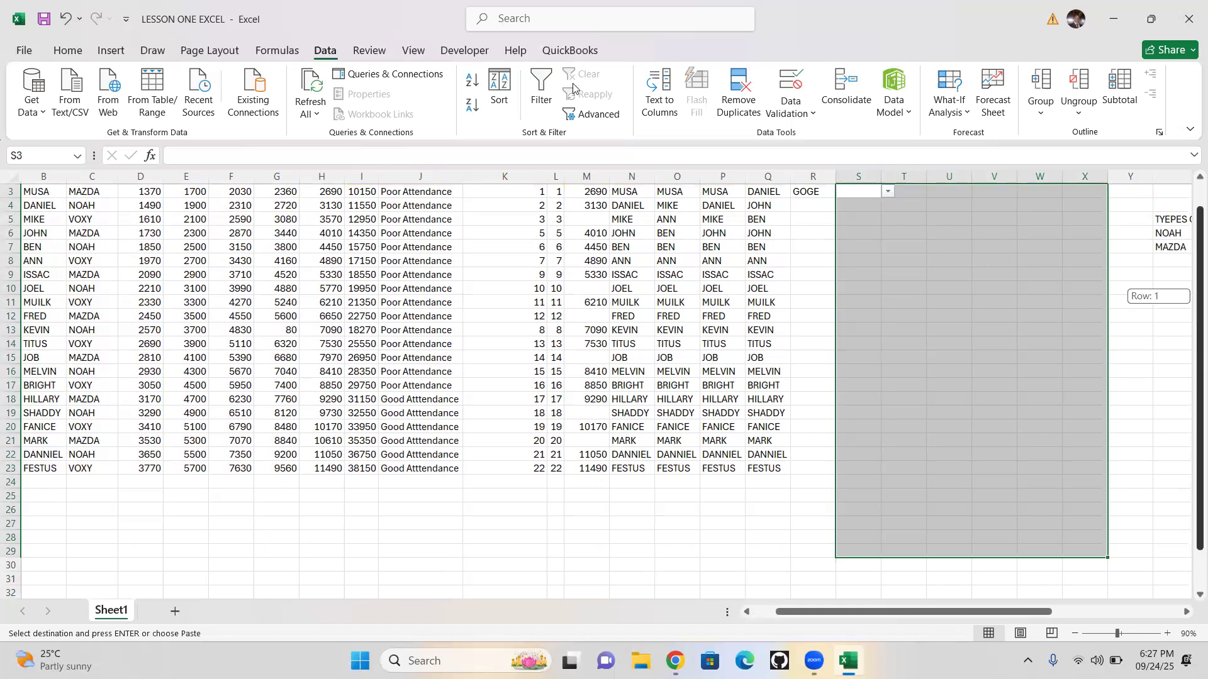
pyautogui.click(71, 50)
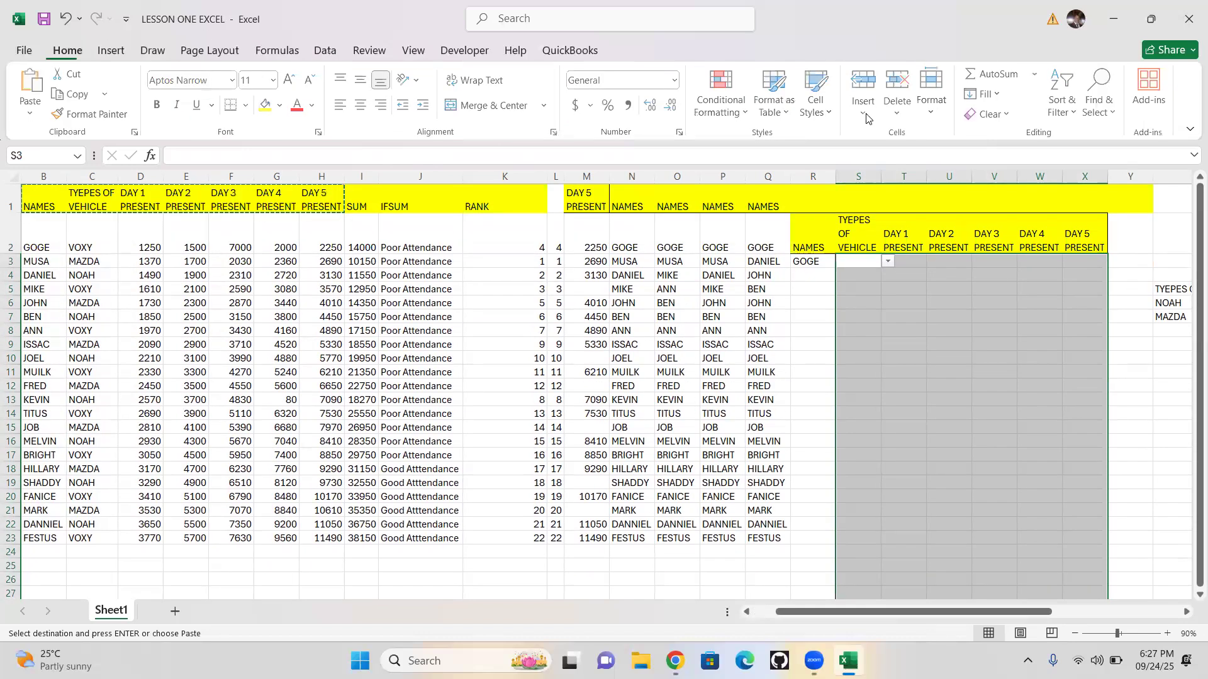
pyautogui.click(932, 98)
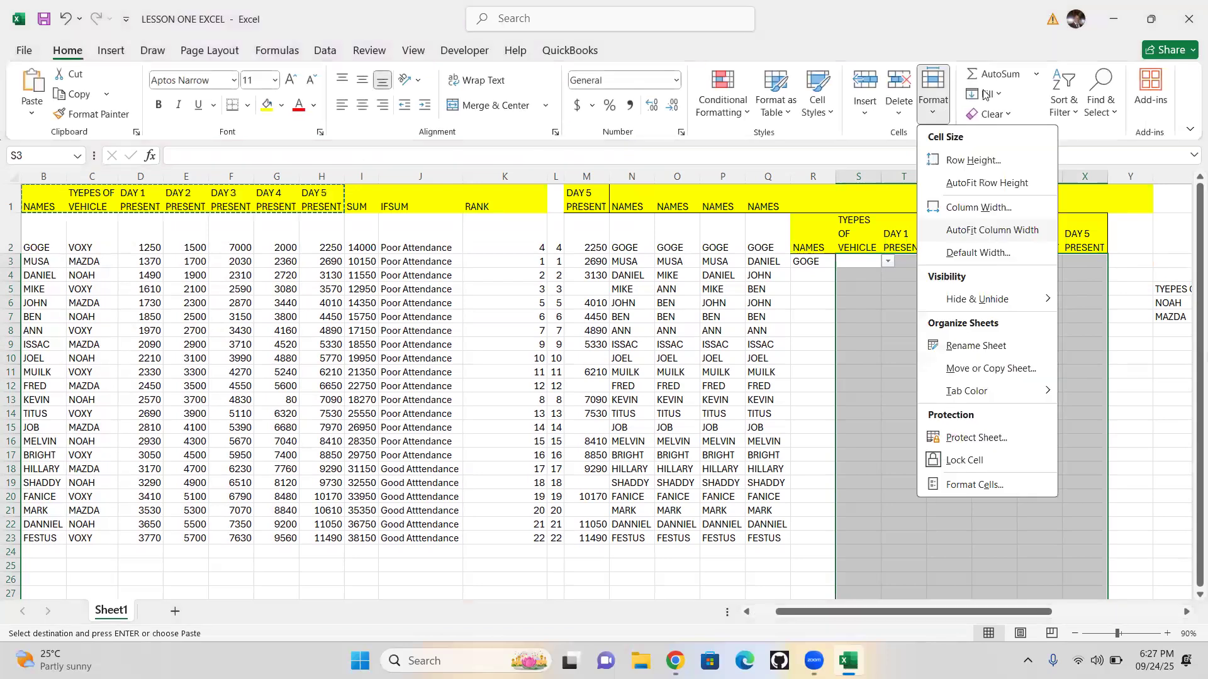
pyautogui.click(991, 114)
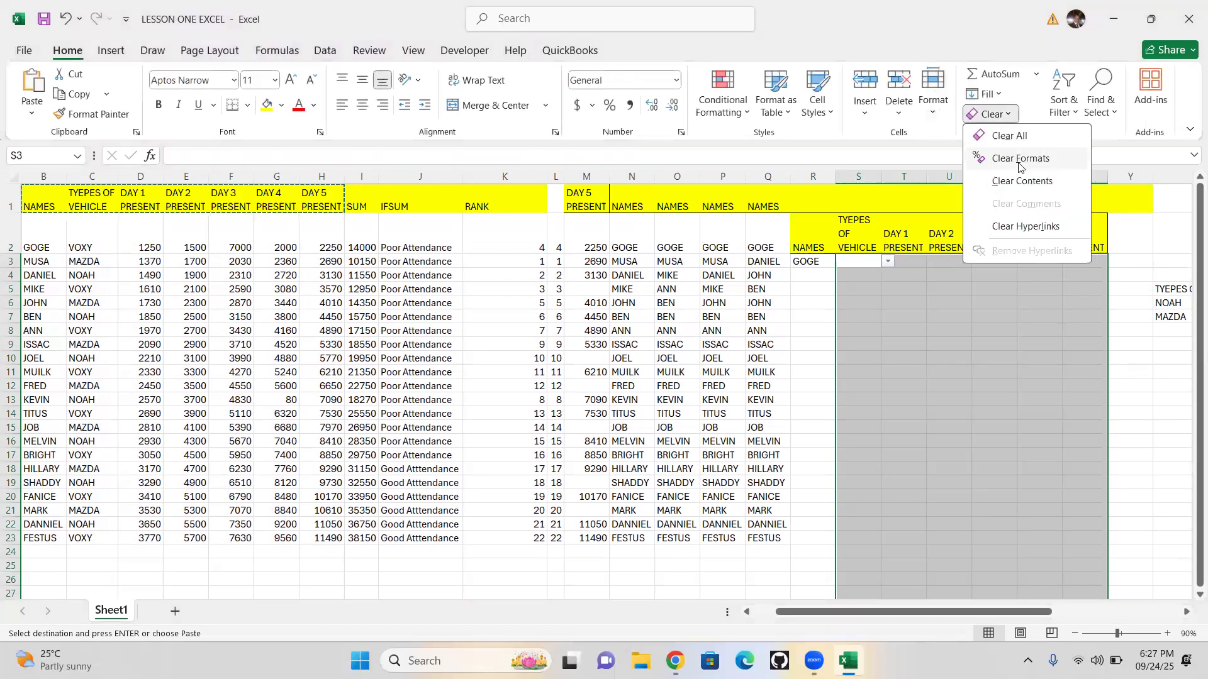
pyautogui.click(992, 136)
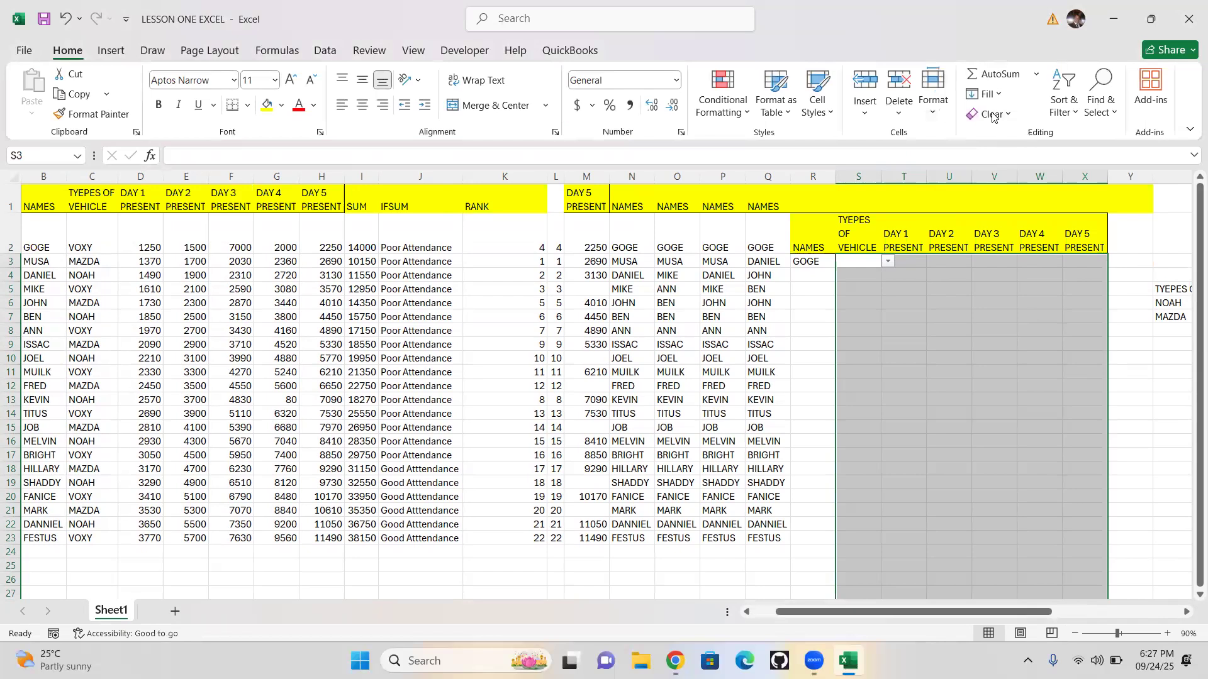
pyautogui.click(992, 114)
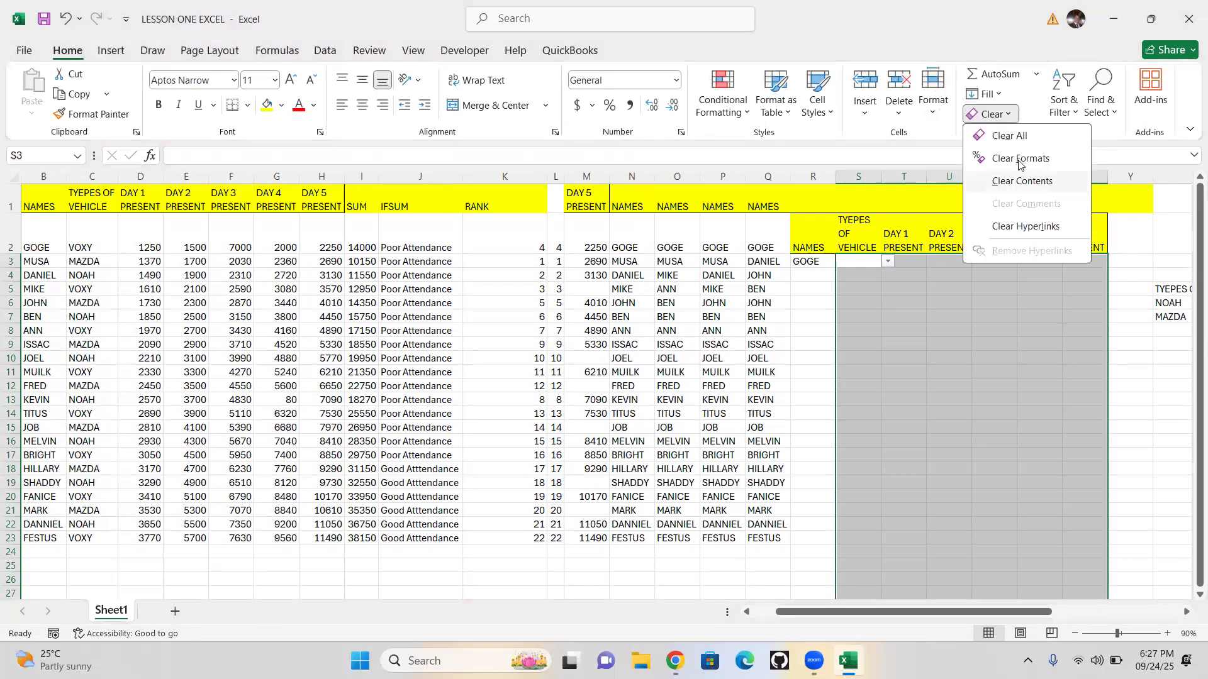
pyautogui.press('Escape')
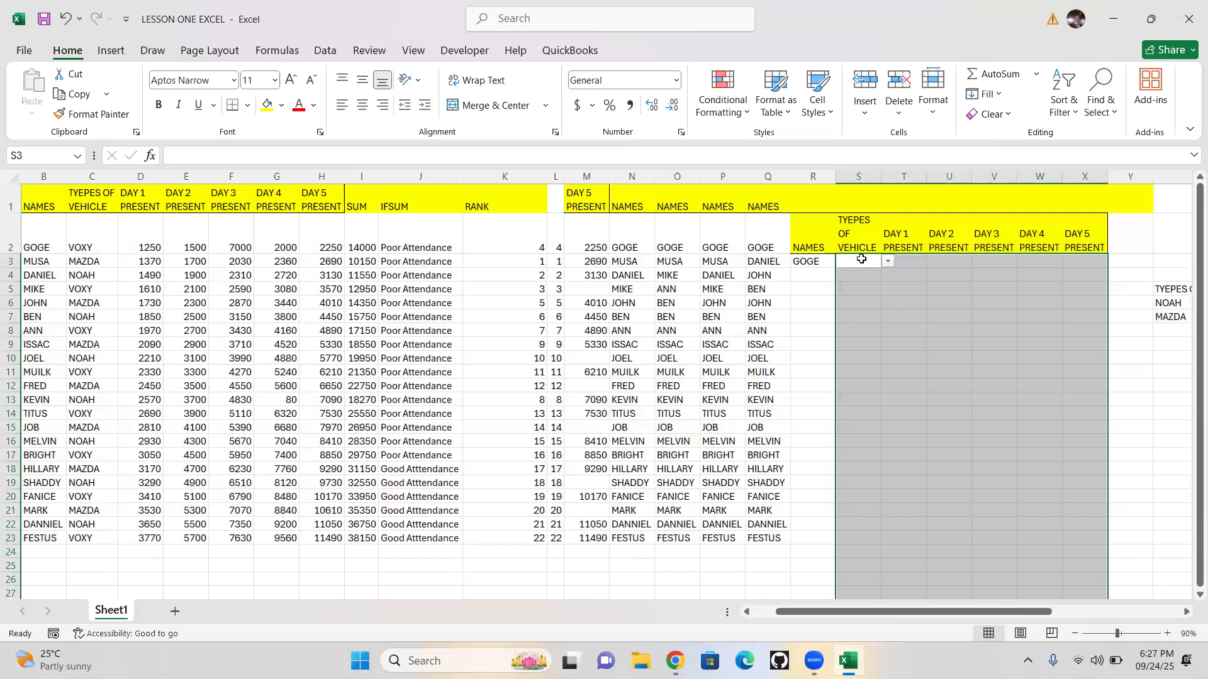
# - Try to enter =HLOOKUP(S2,C1:H23,2,FALSE) in S3 under the copied TYEPES OF VEHICLE header
pyautogui.click(861, 258)
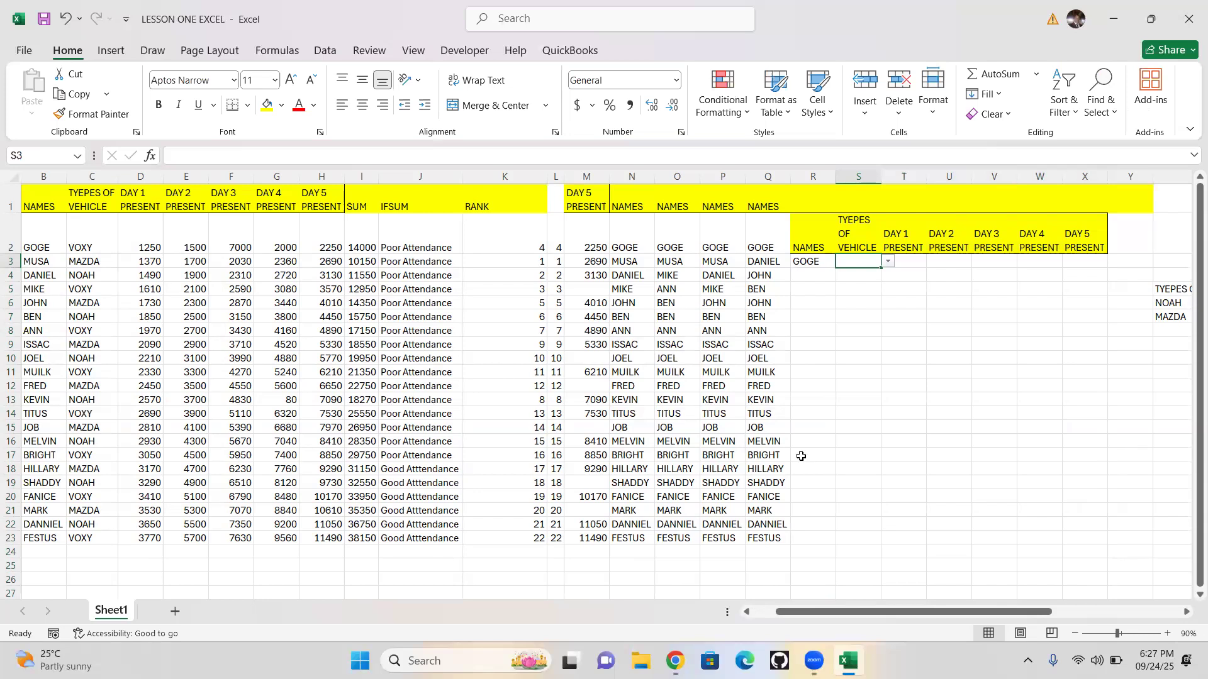
pyautogui.write('-')
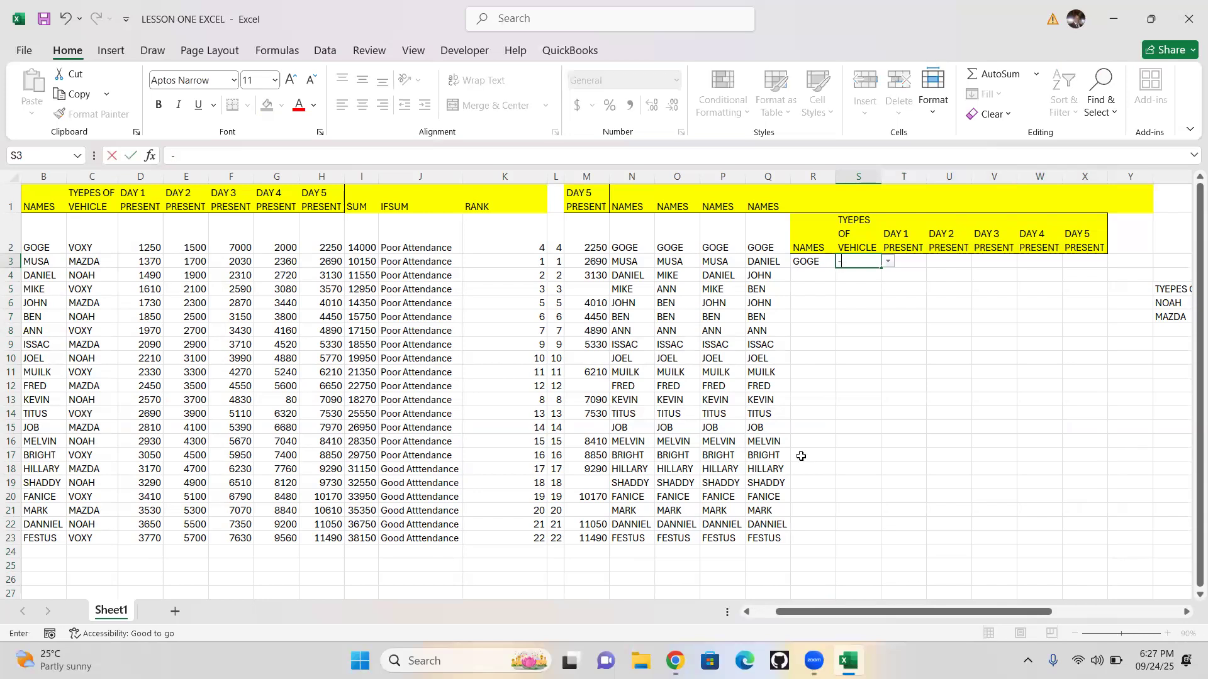
pyautogui.press('BackSpace')
pyautogui.write('=')
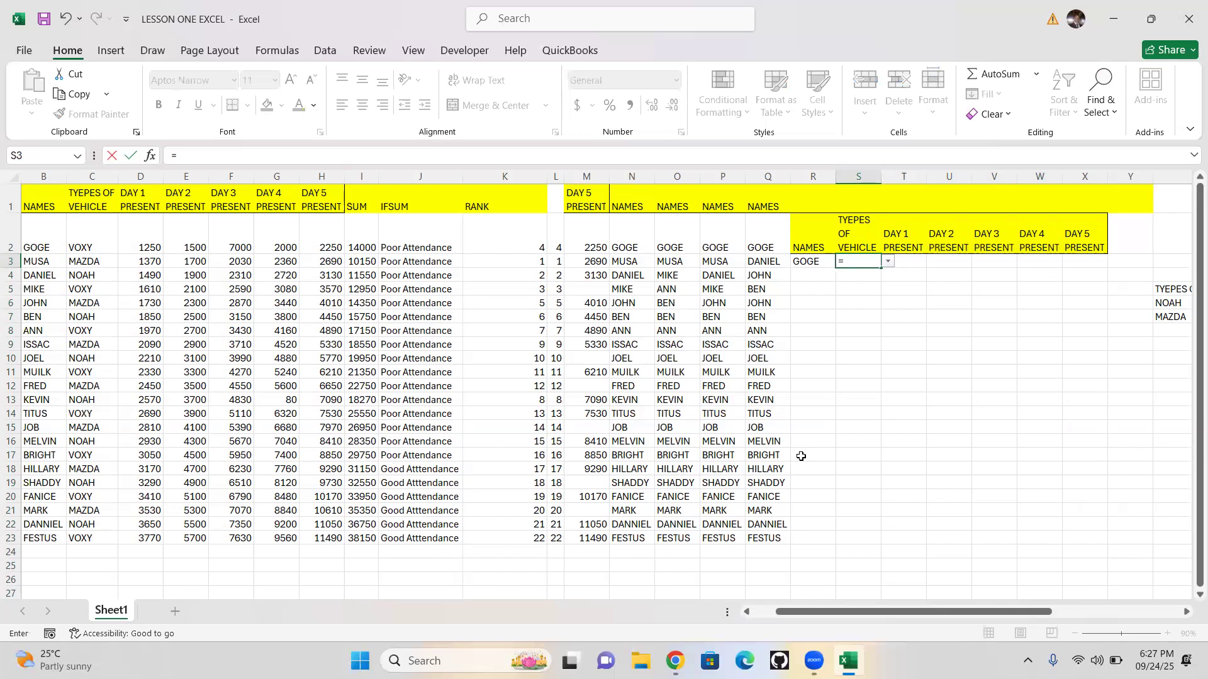
pyautogui.write('H')
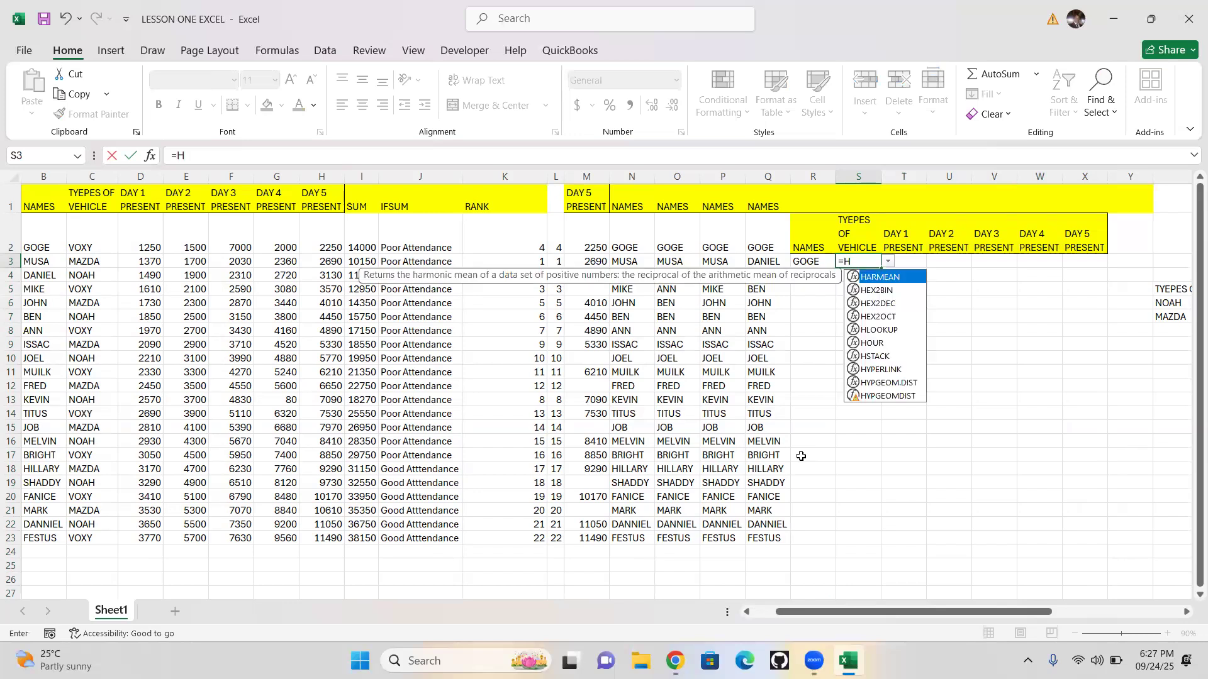
pyautogui.write('LO')
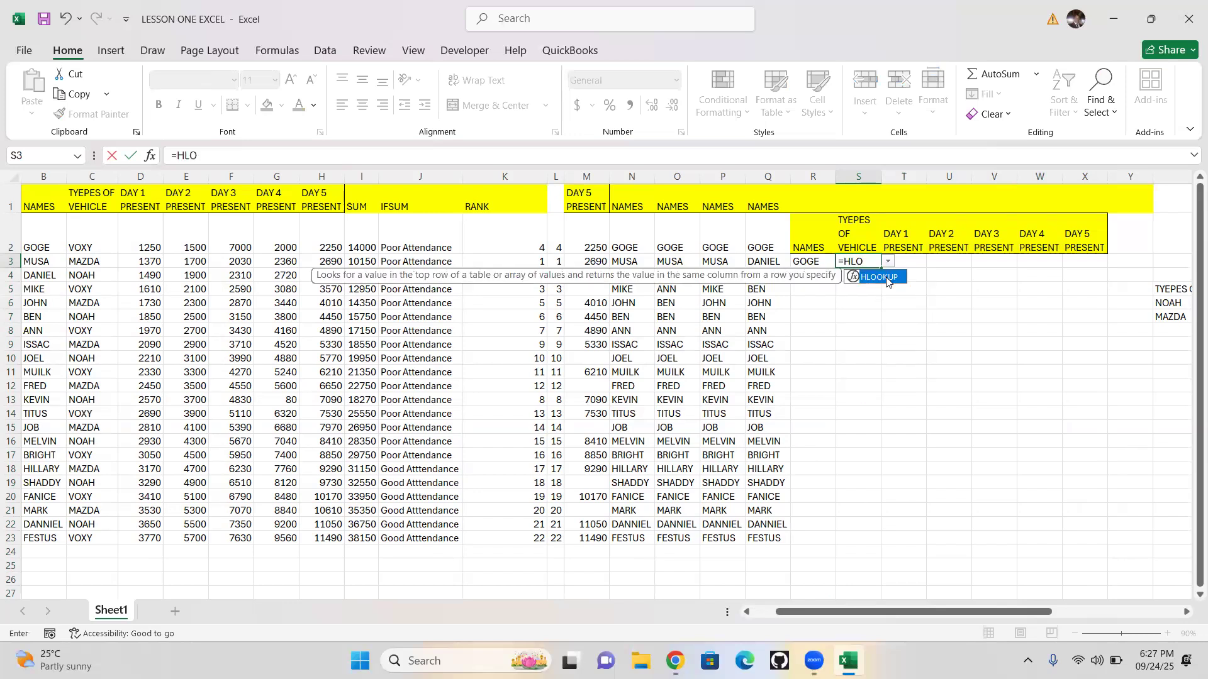
pyautogui.doubleClick(884, 277)
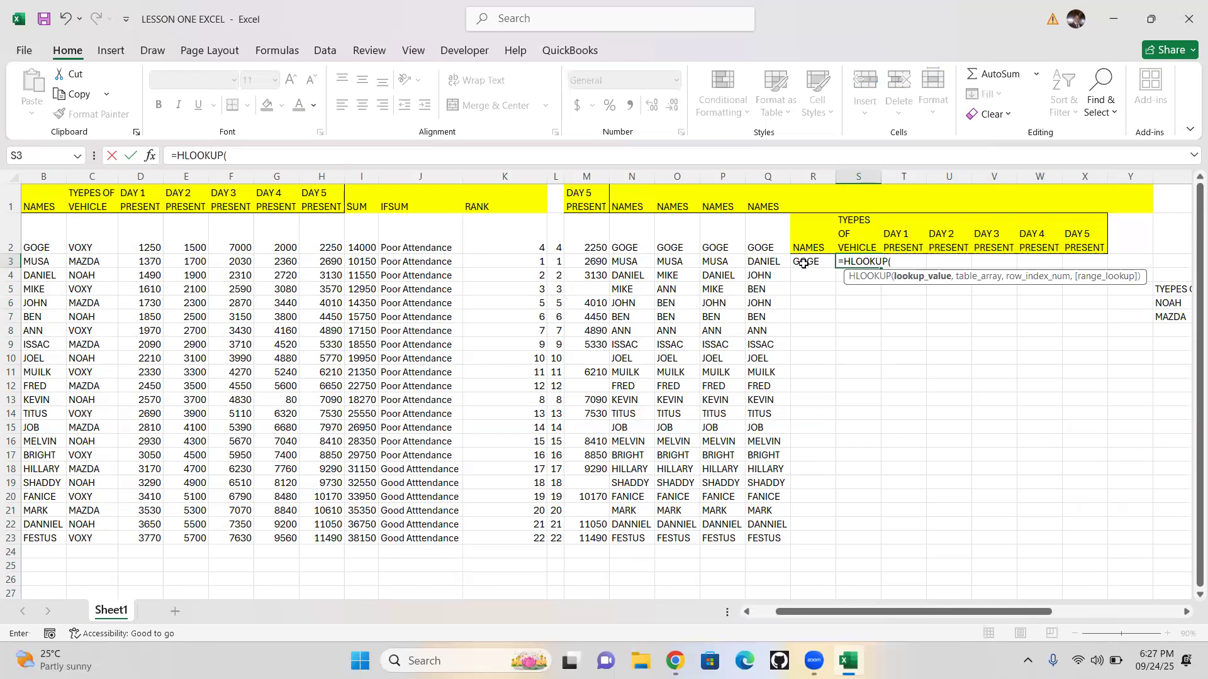
pyautogui.click(859, 226)
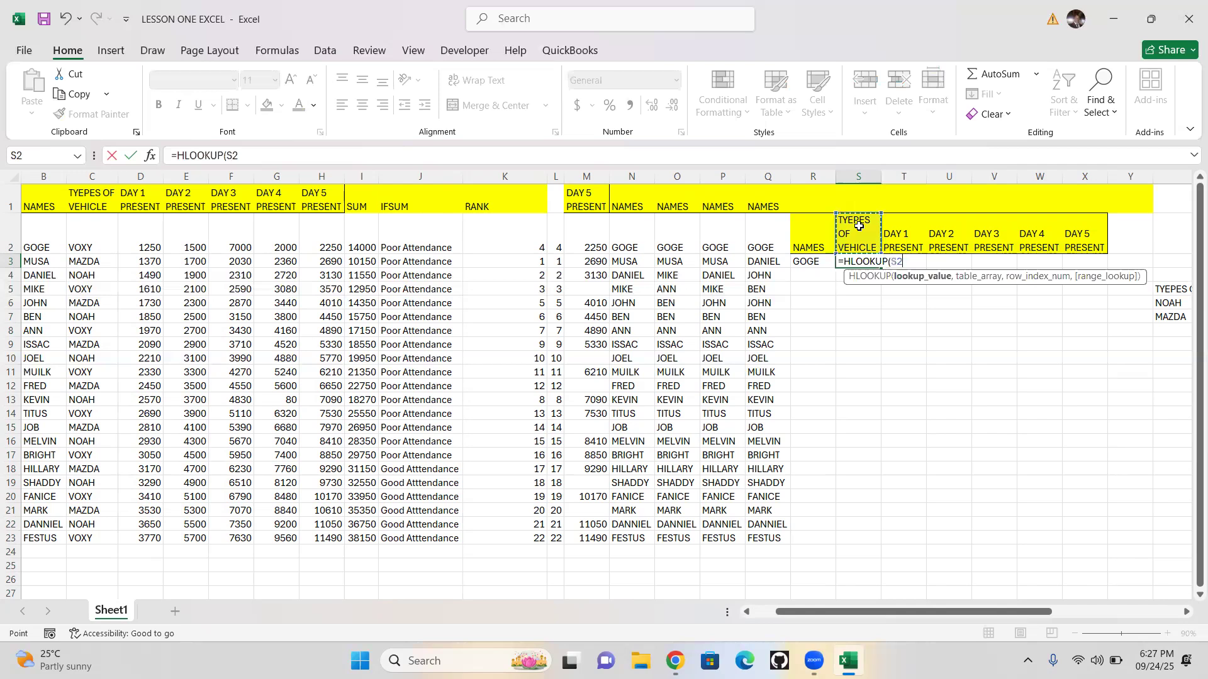
pyautogui.write(',')
pyautogui.moveTo(83, 193); pyautogui.dragTo(306, 538)
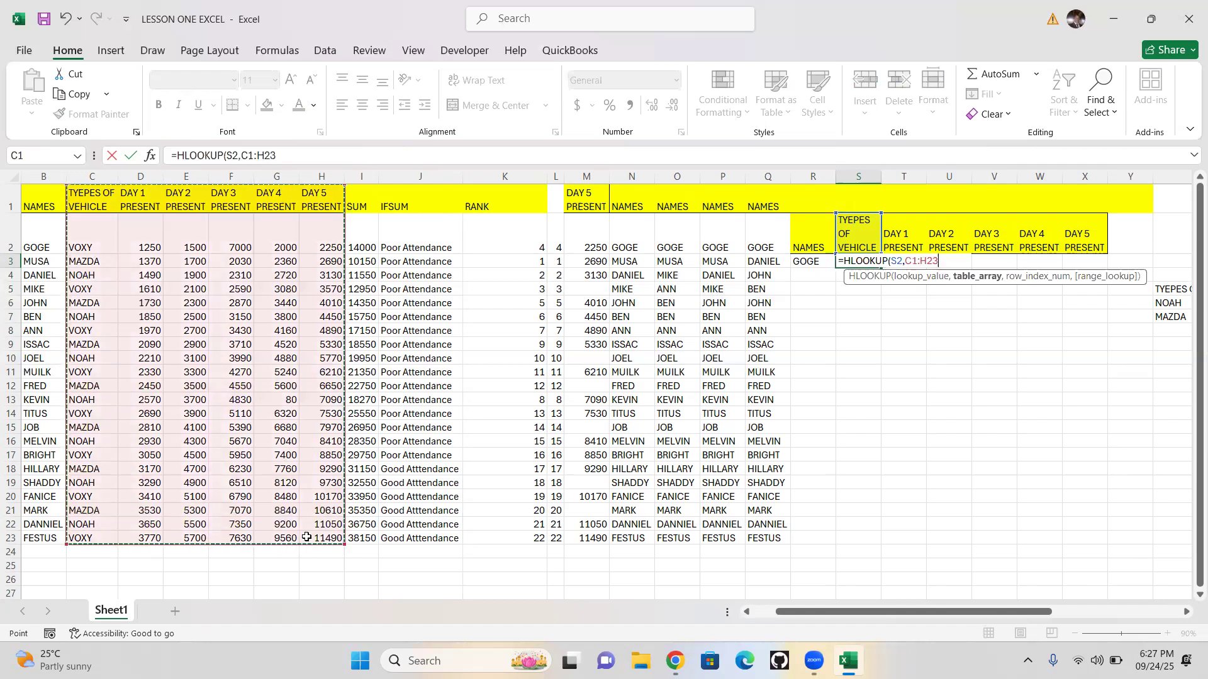
pyautogui.write(',')
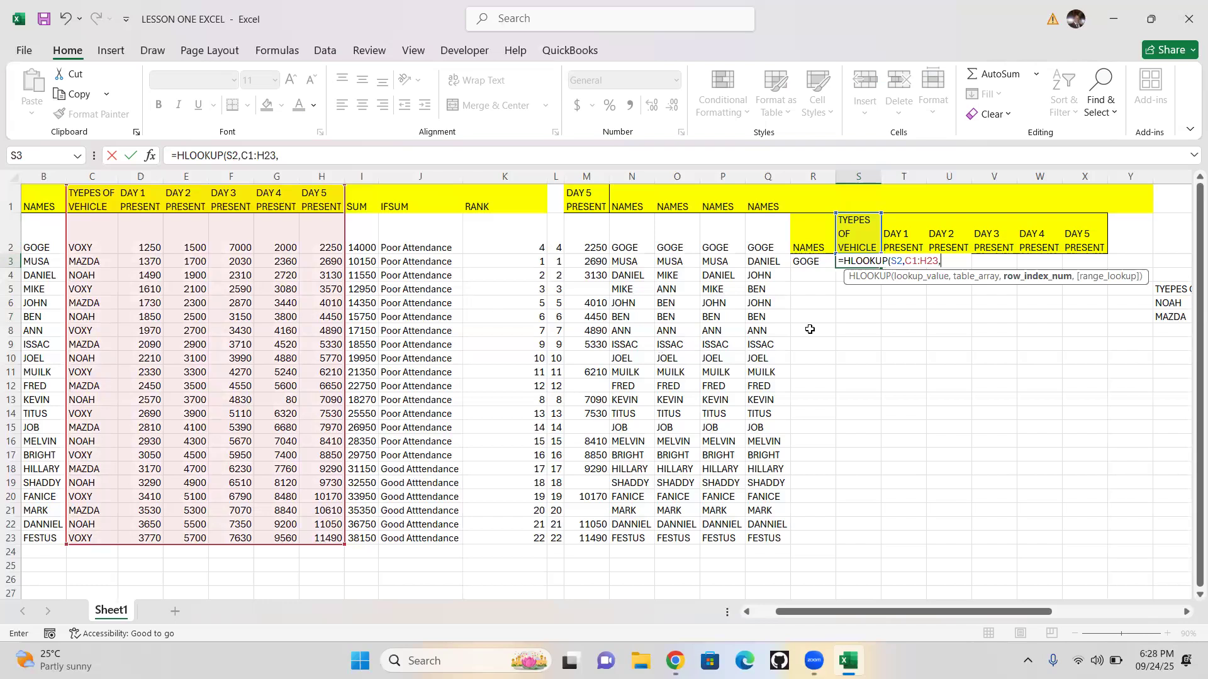
pyautogui.write('2,')
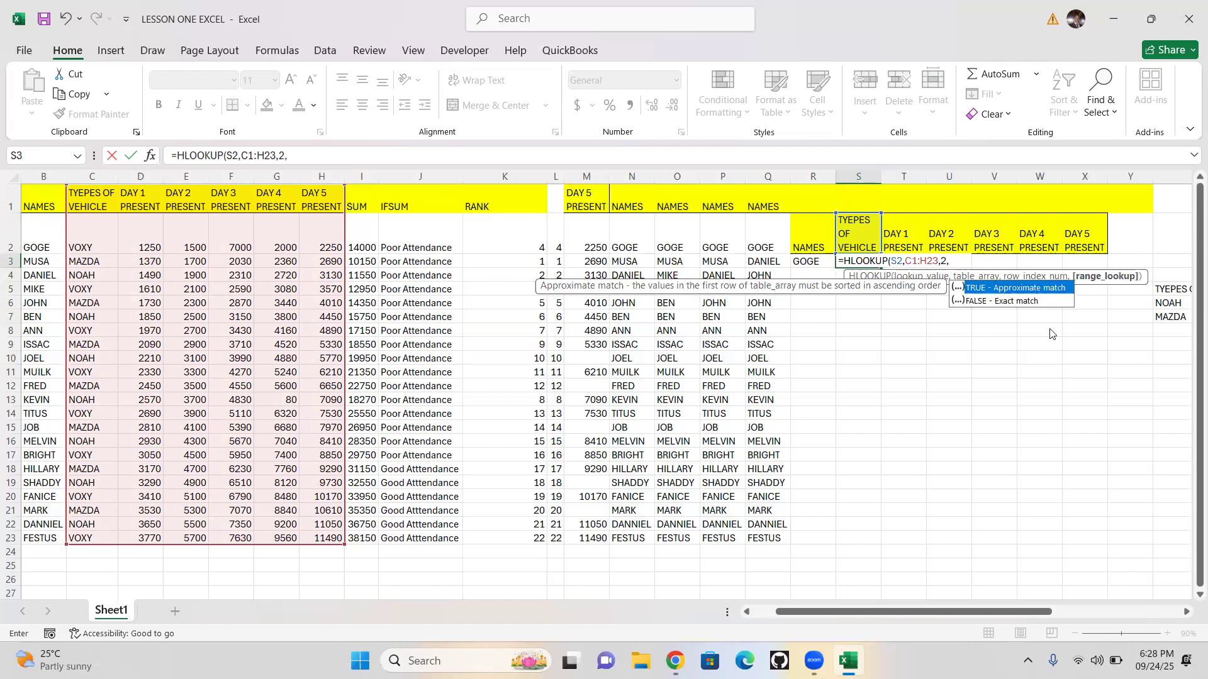
pyautogui.click(988, 301)
pyautogui.doubleClick(988, 300)
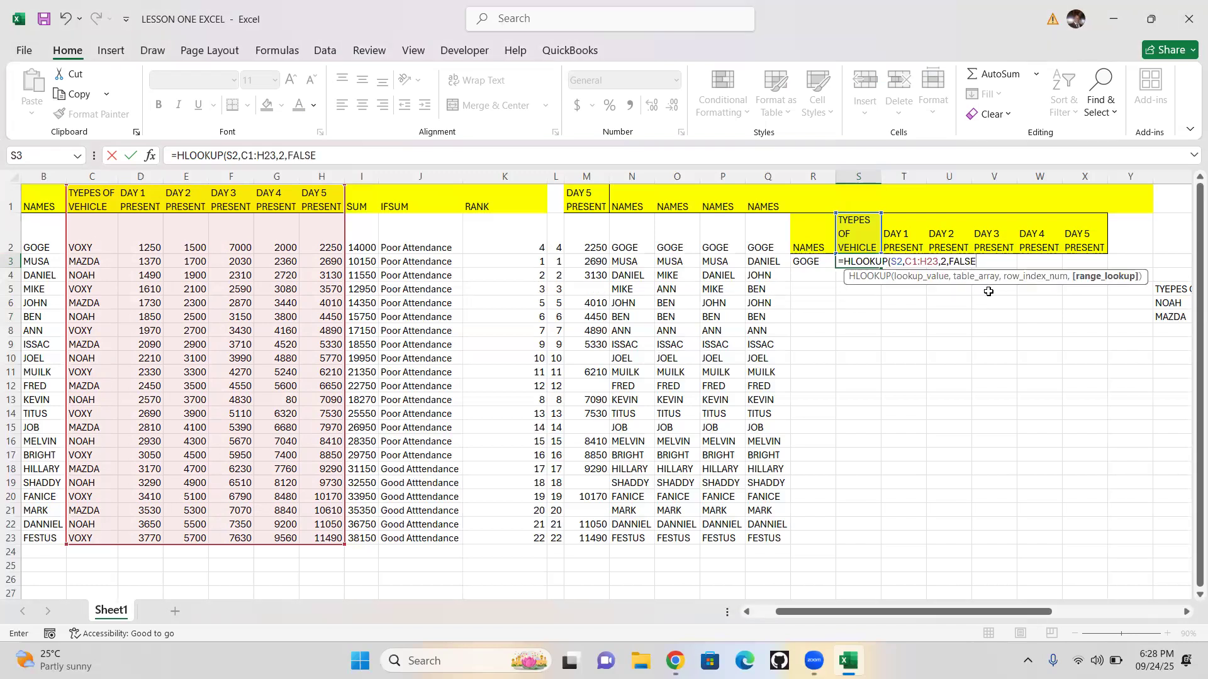
pyautogui.write(')')
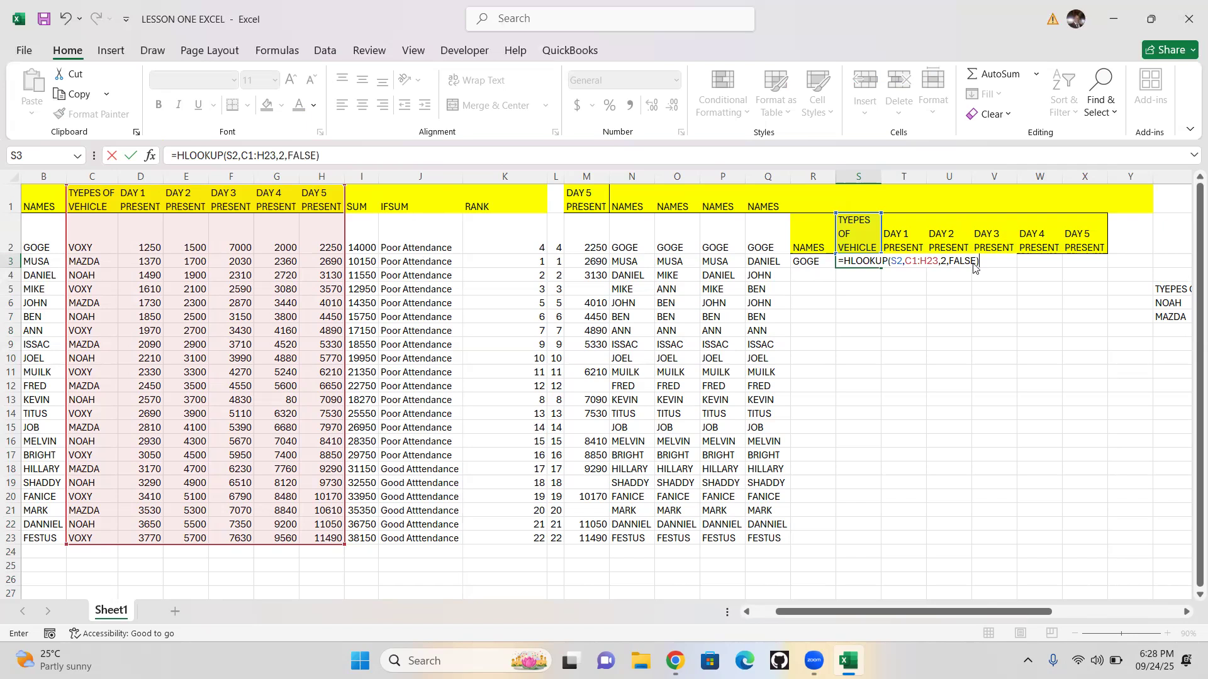
pyautogui.press('Return')
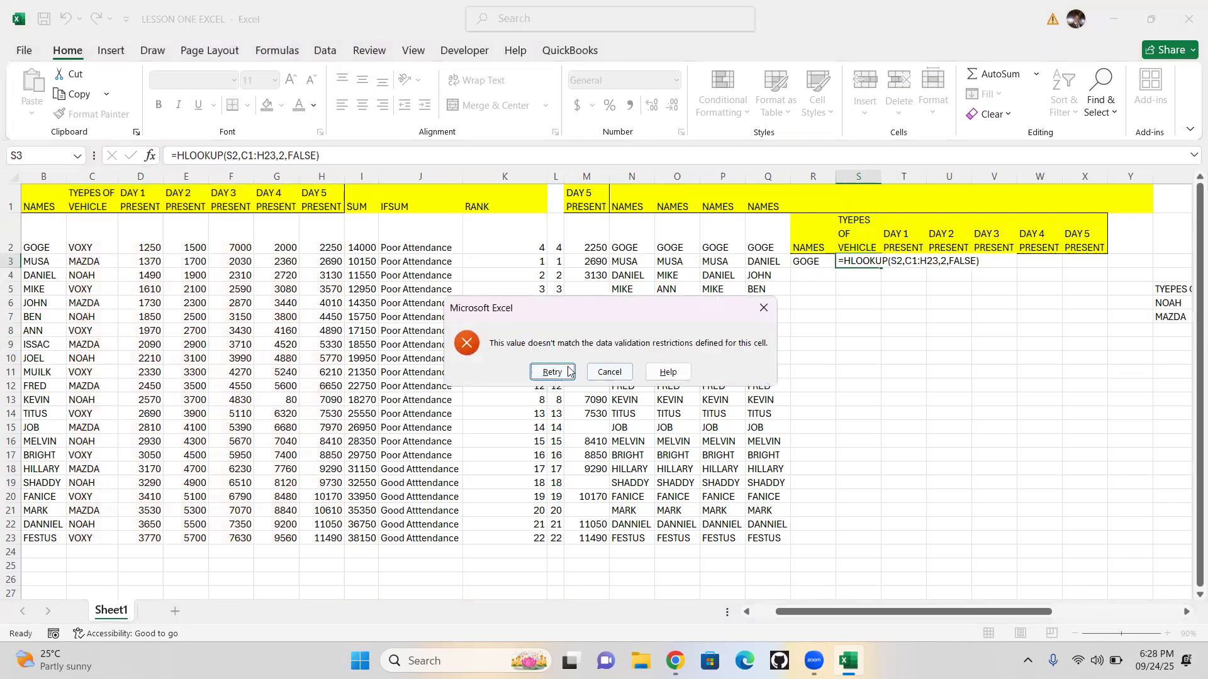
pyautogui.click(553, 373)
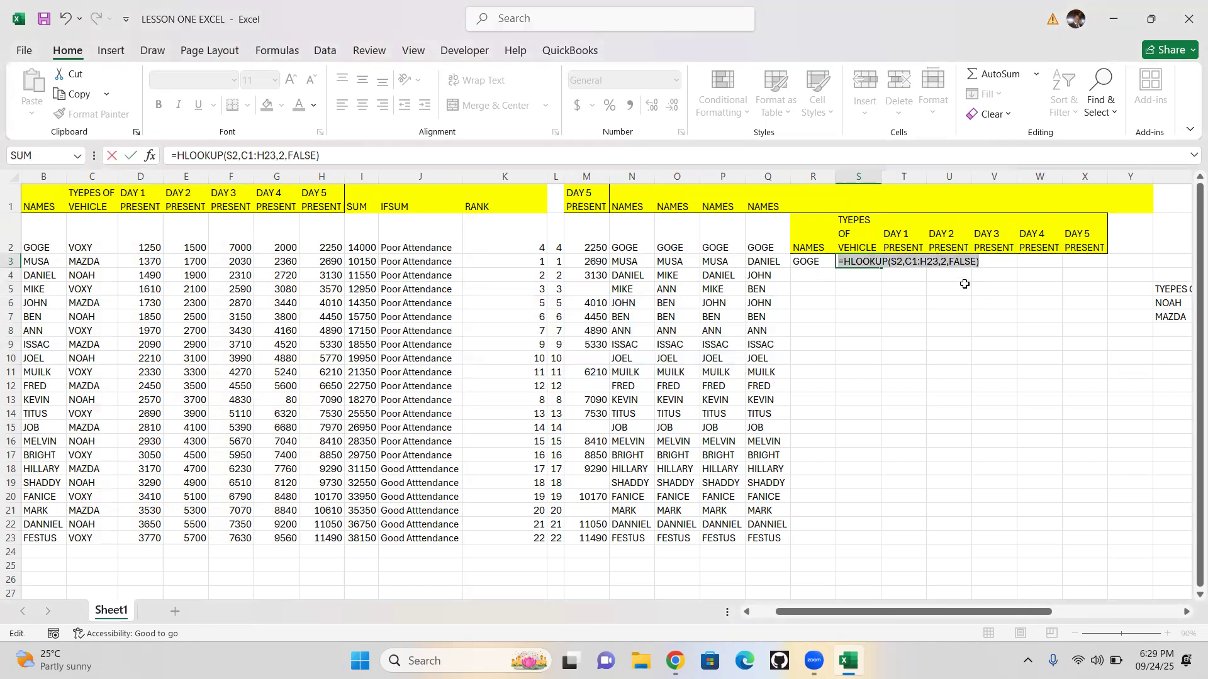
pyautogui.press('Escape')
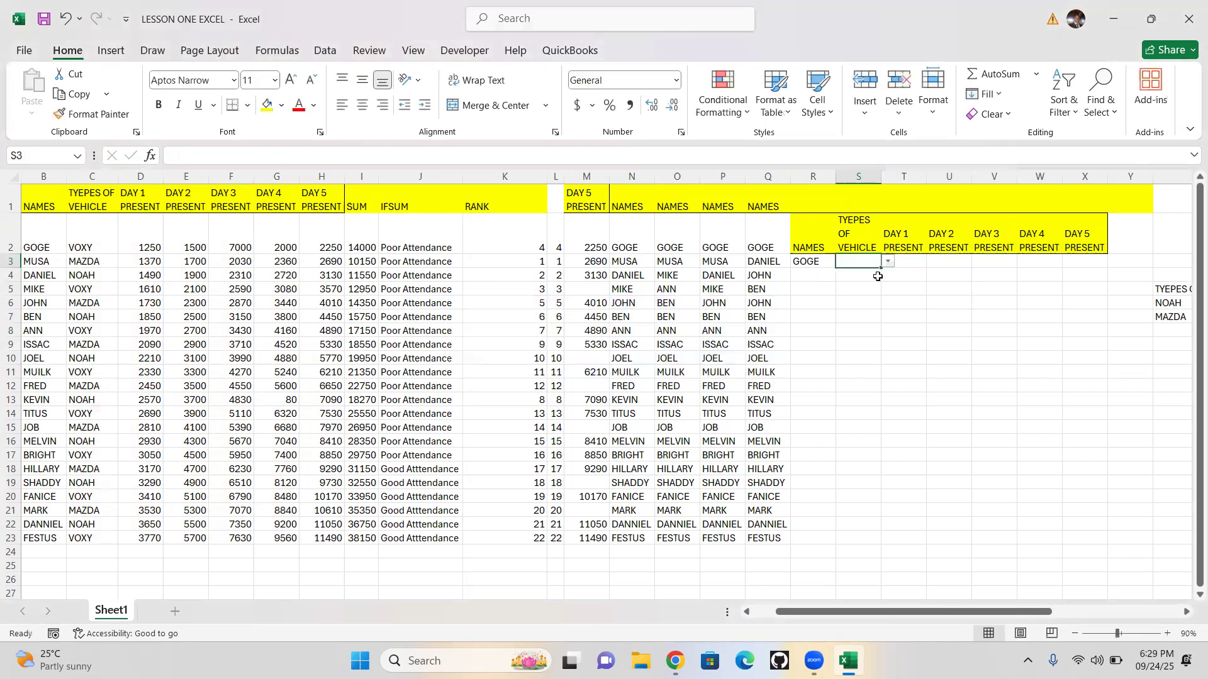
# - Examine the entries allowed by the drop-down list in S3
pyautogui.click(889, 262)
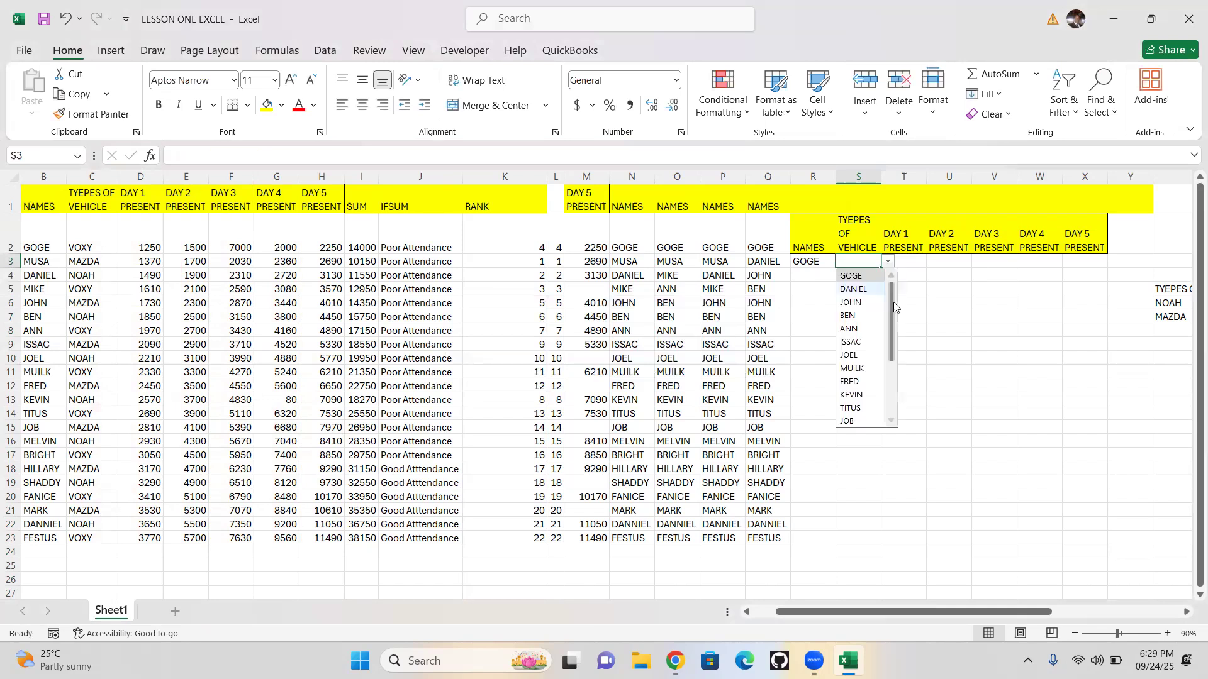
pyautogui.scroll(-3, 887, 302)
pyautogui.scroll(1, 887, 302)
pyautogui.scroll(2, 904, 258)
# - Copy the header cells R2:X2 and paste them at M25, below the data block
pyautogui.moveTo(807, 231); pyautogui.dragTo(1099, 237)
pyautogui.hotkey('ctrl', 'c')
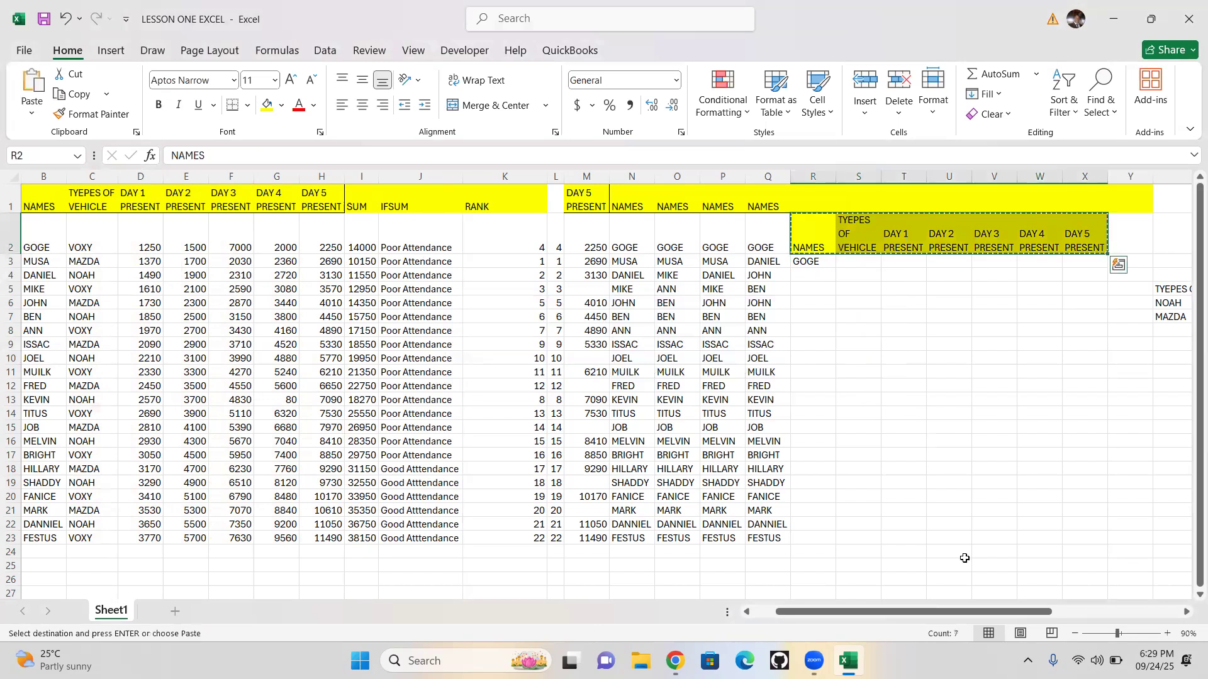
pyautogui.moveTo(1199, 582); pyautogui.dragTo(1165, 590)
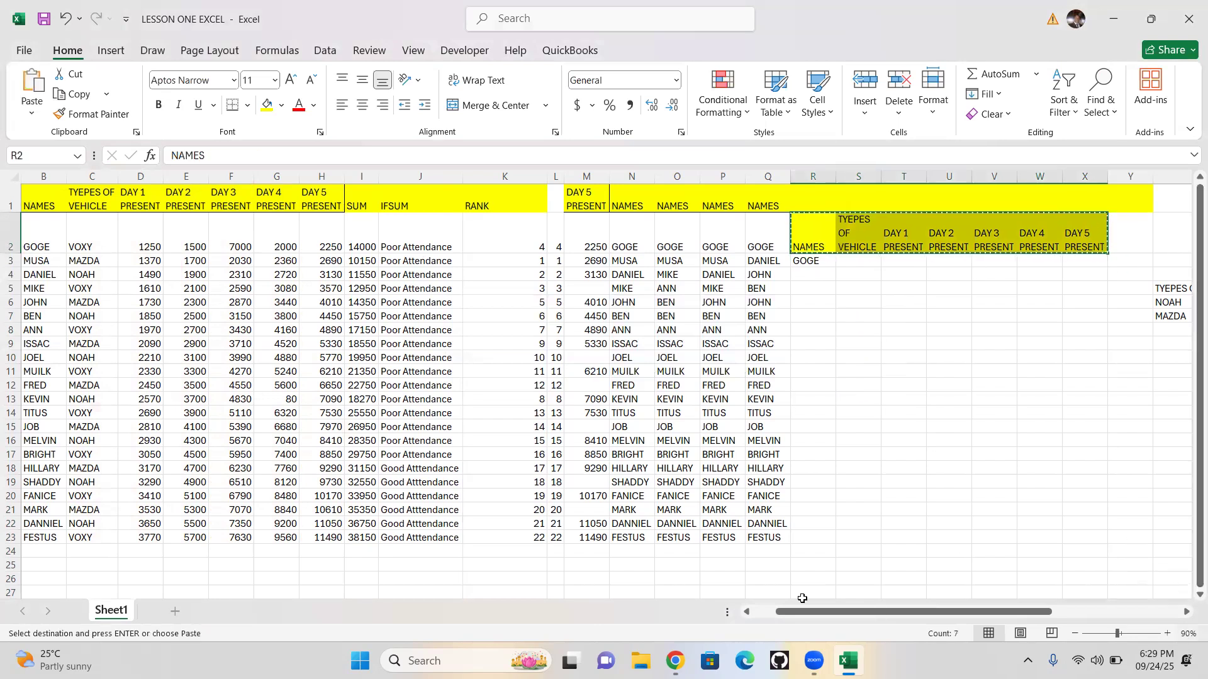
pyautogui.click(596, 553)
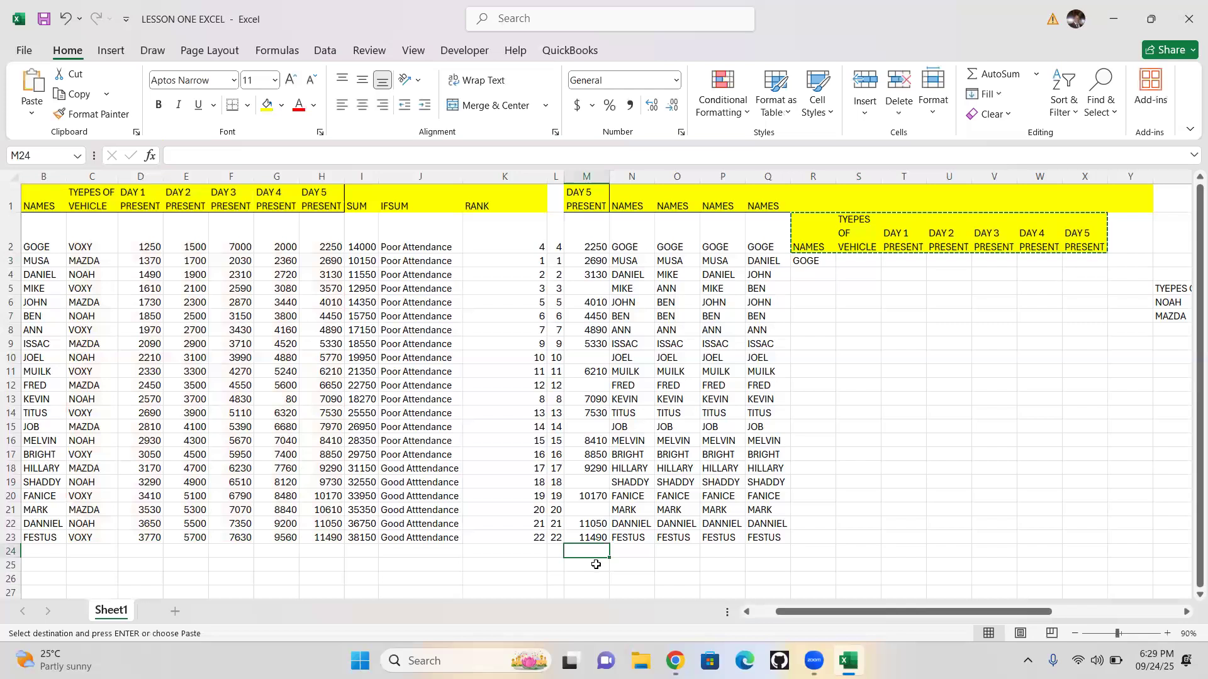
pyautogui.click(592, 567)
pyautogui.hotkey('ctrl', 'v')
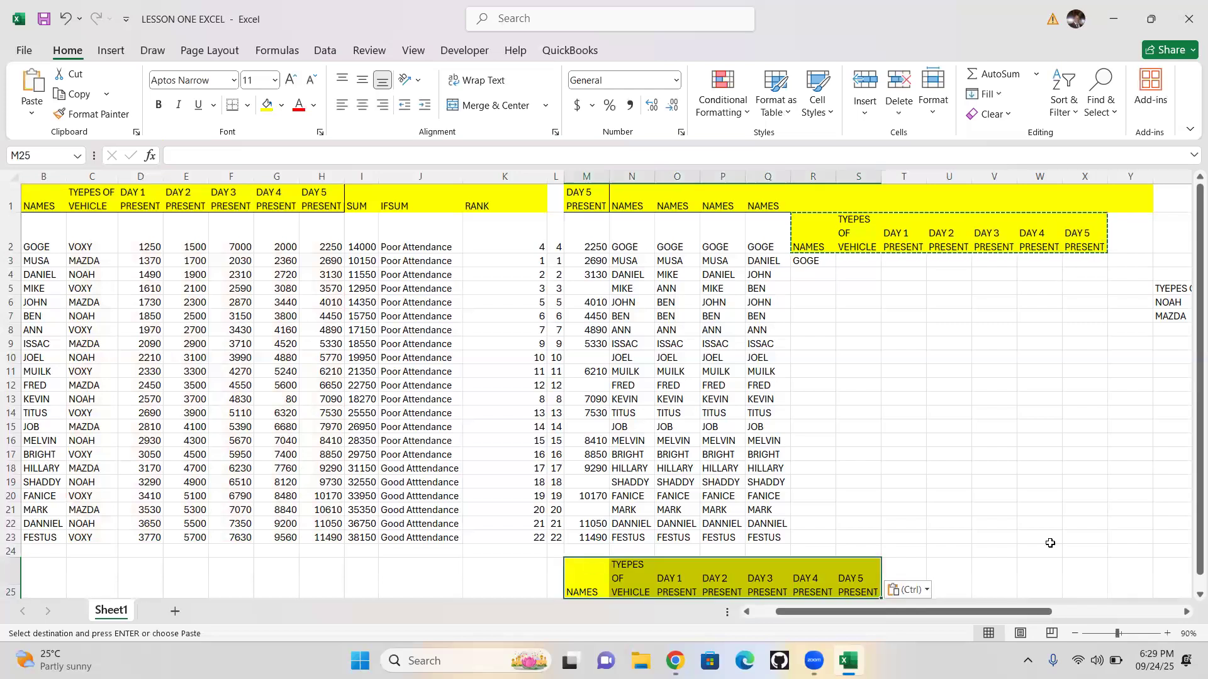
# - Insert a new row 26 directly below the pasted headers
pyautogui.scroll(-1, 1187, 612)
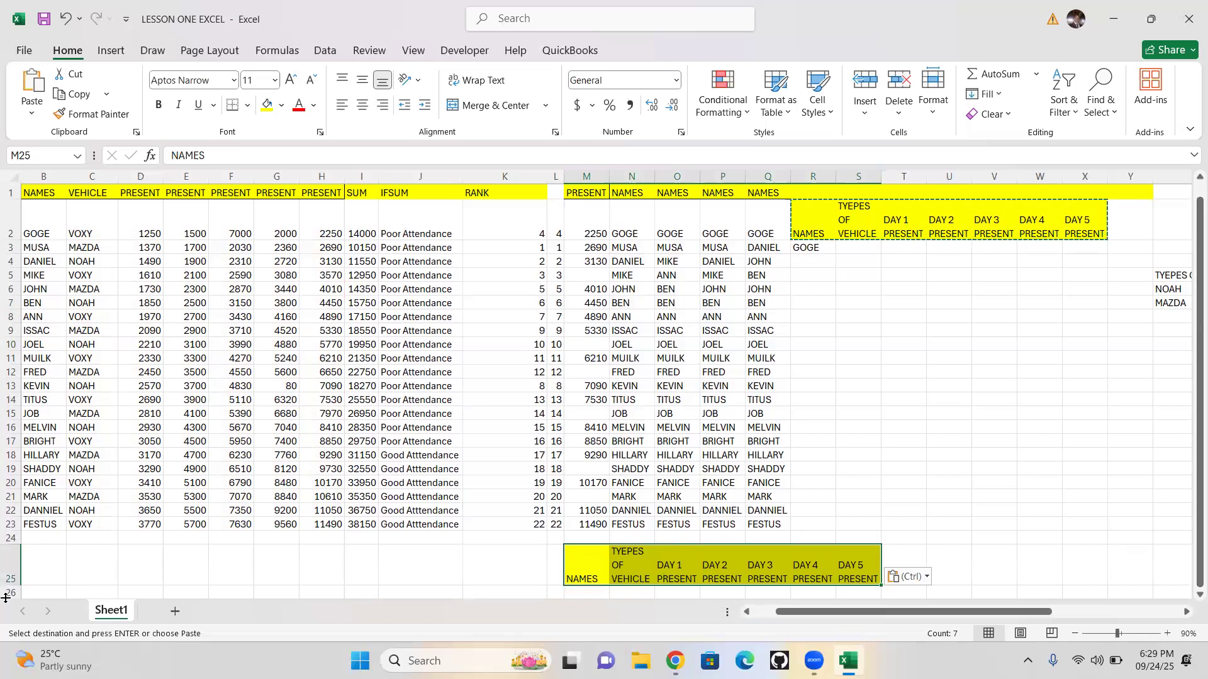
pyautogui.rightClick(5, 596)
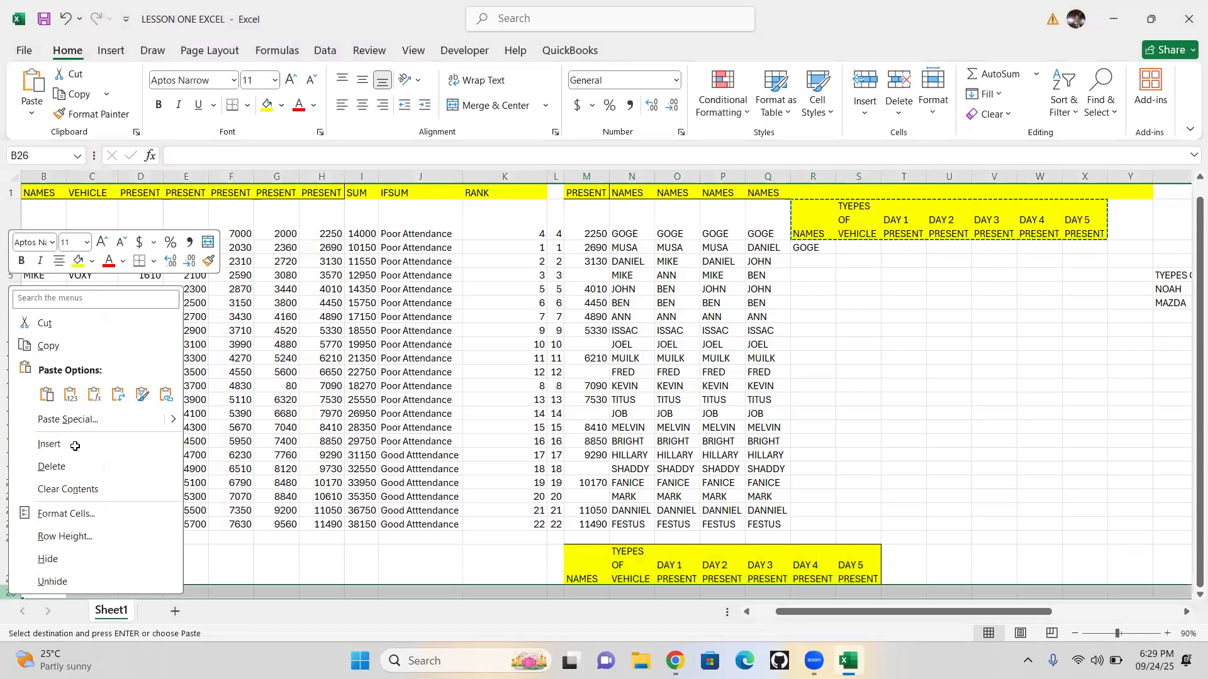
pyautogui.click(75, 446)
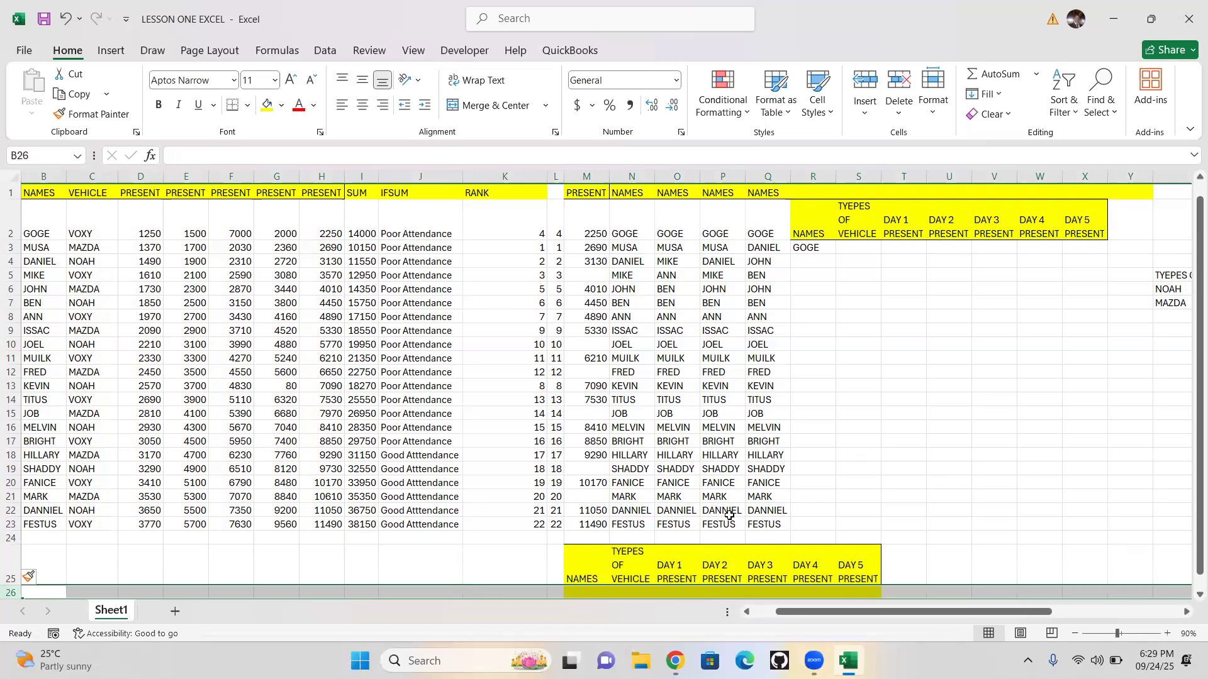
# - Enter the first name from the NAMES column in M26 under the pasted NAMES header
pyautogui.click(587, 592)
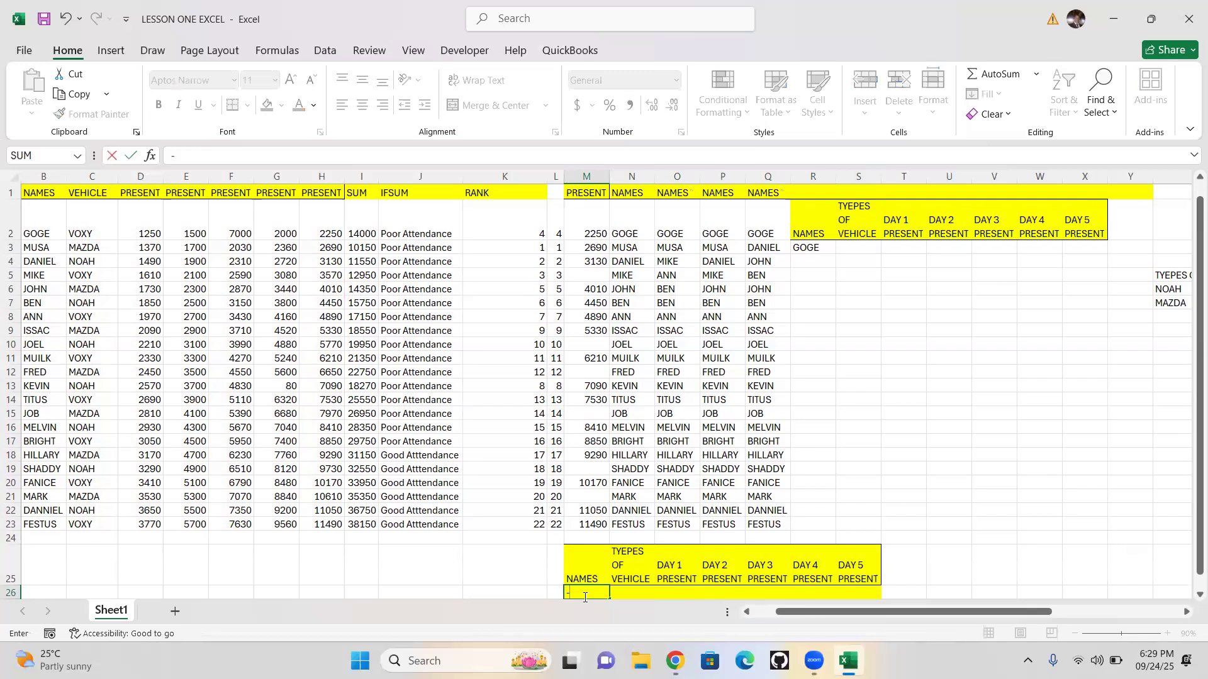
pyautogui.write('G')
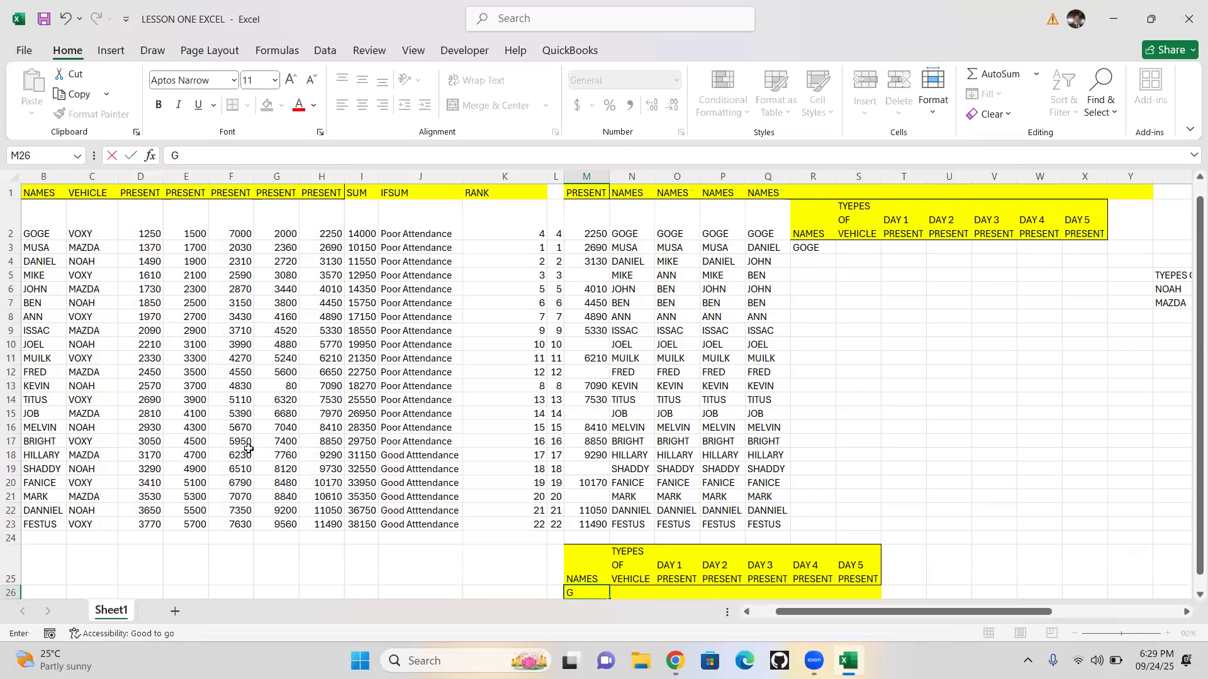
pyautogui.write('OGE')
pyautogui.click(628, 590)
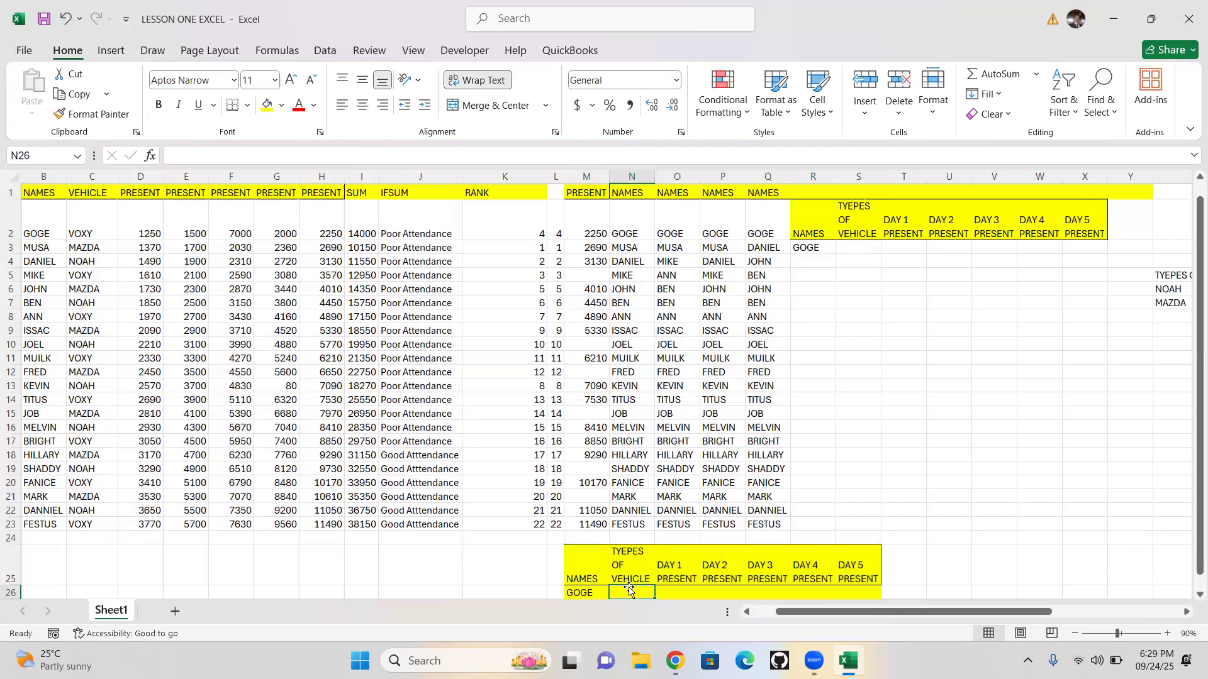
# - Start an HLOOKUP formula in N26 with the TYEPES OF VEHICLE header in N25 as its lookup value
pyautogui.doubleClick(630, 588)
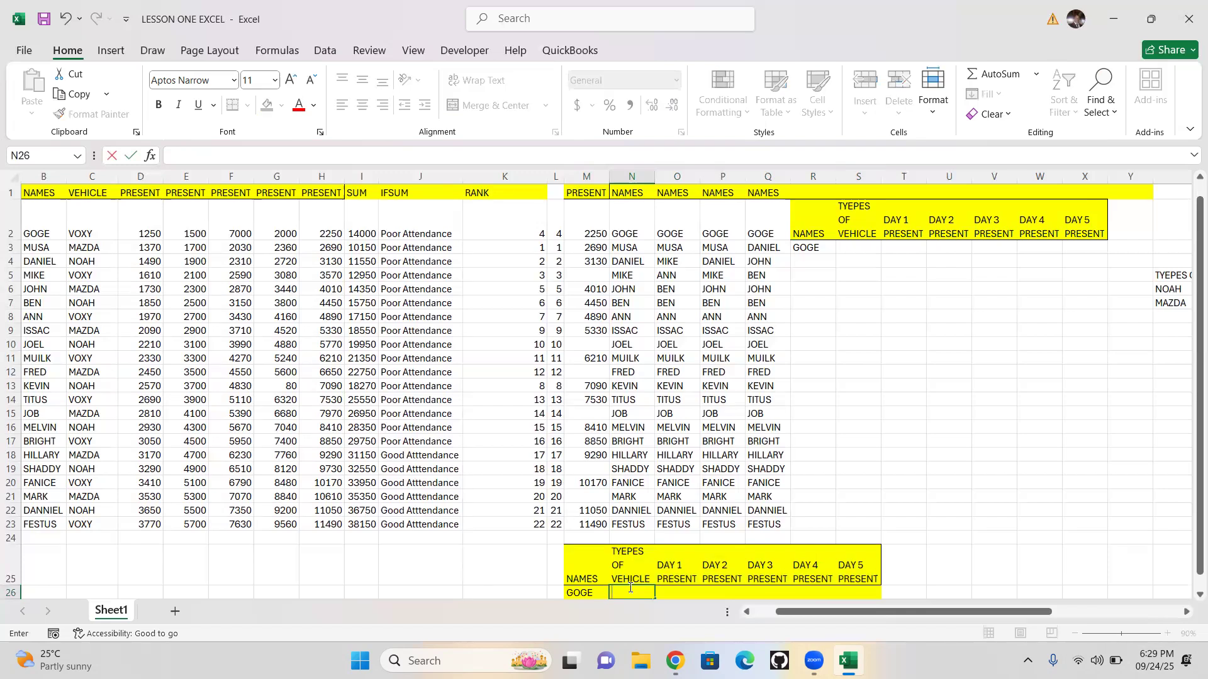
pyautogui.write('0')
pyautogui.press('BackSpace')
pyautogui.write('=')
pyautogui.press('BackSpace')
pyautogui.write('=')
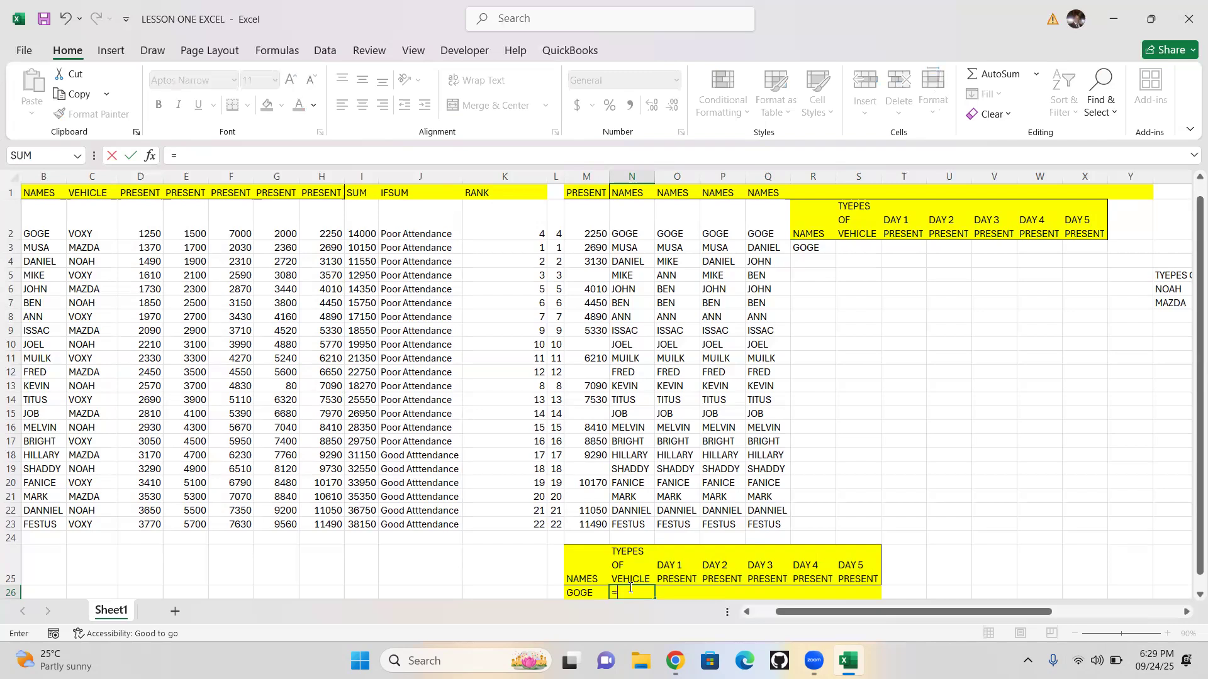
pyautogui.write('H')
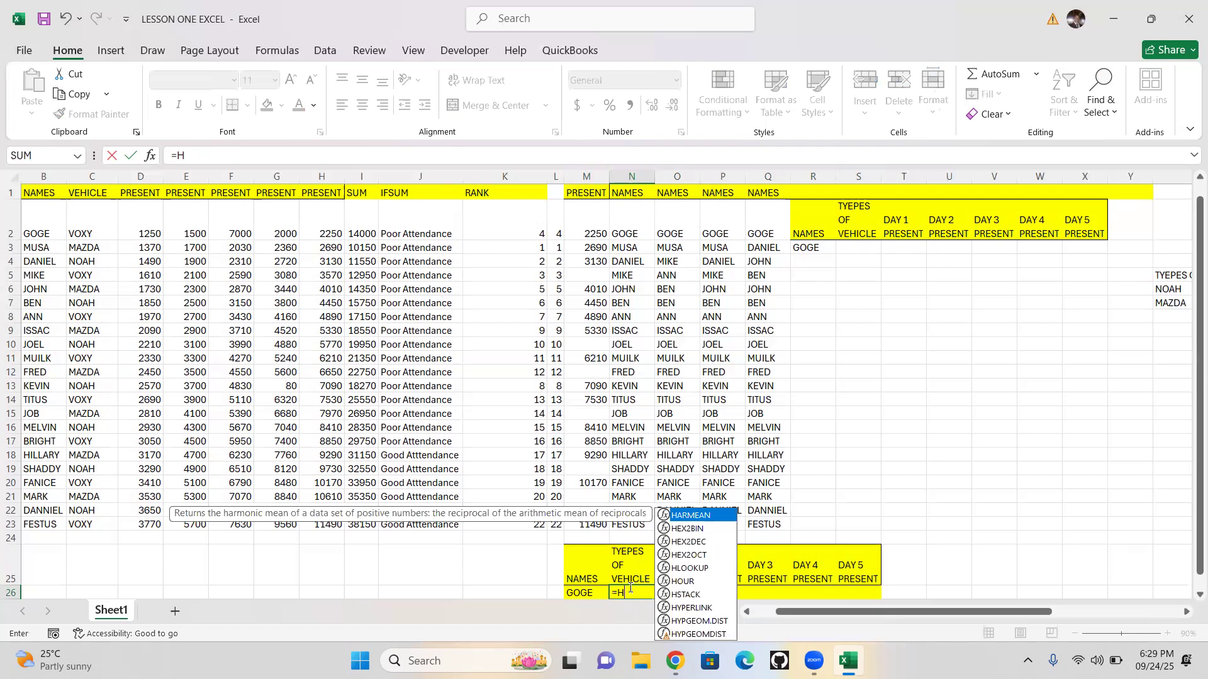
pyautogui.write('LO')
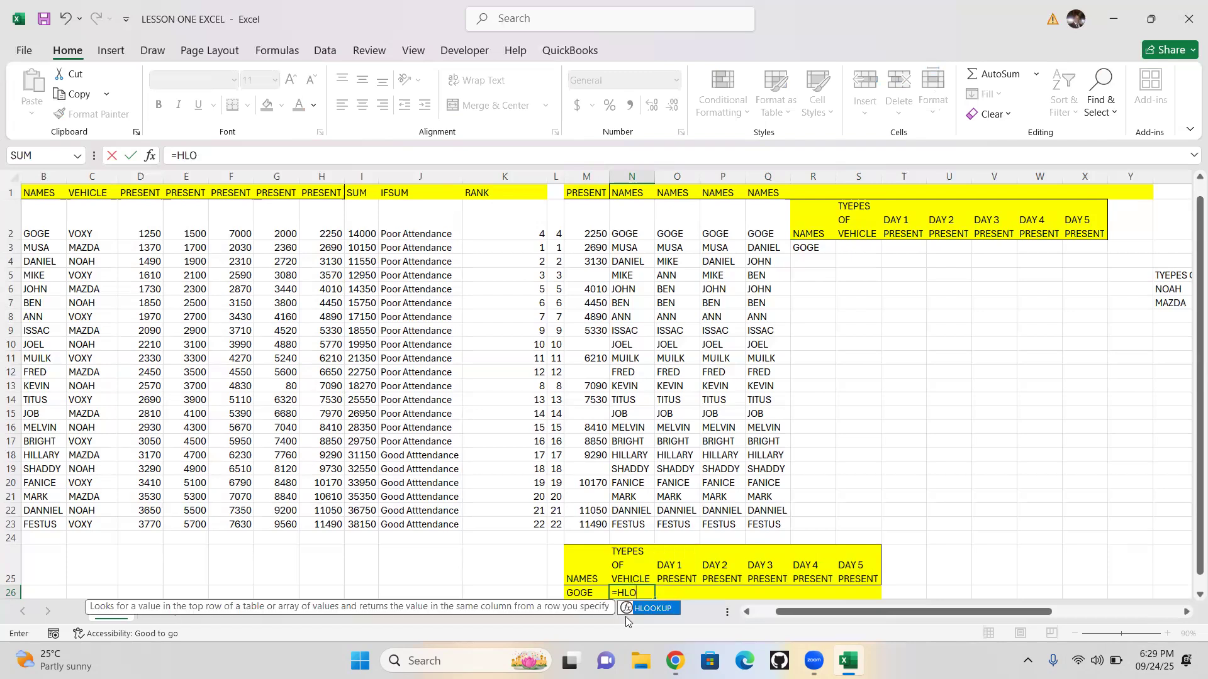
pyautogui.doubleClick(651, 607)
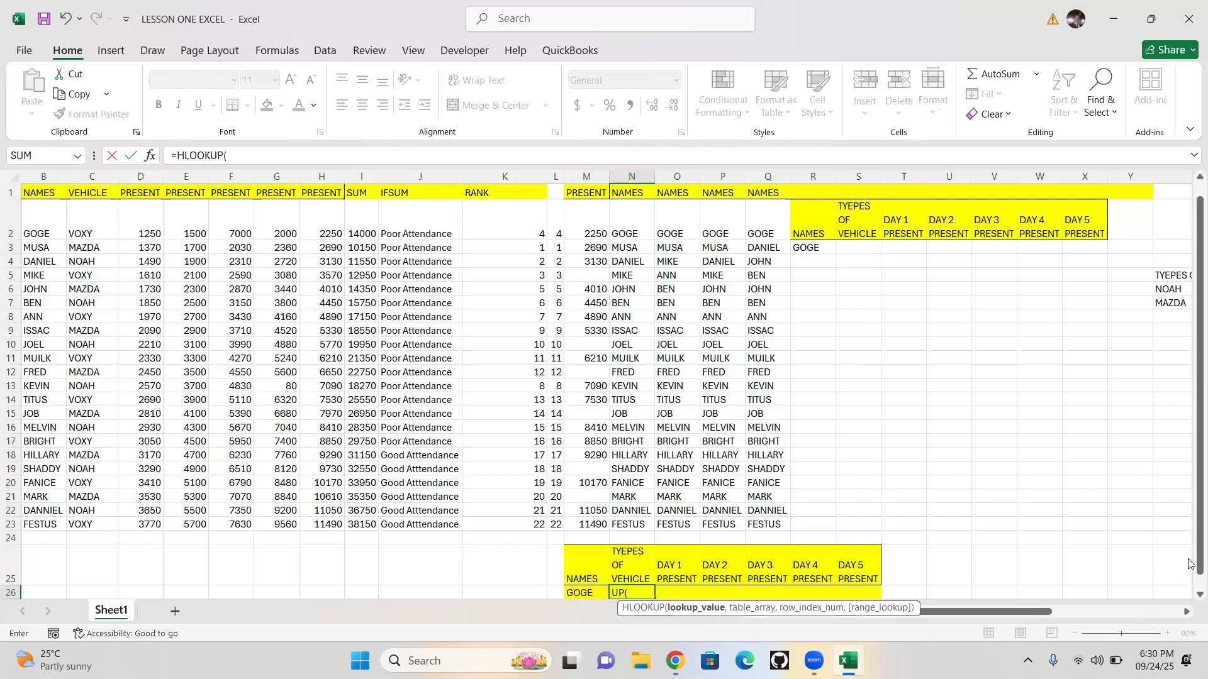
pyautogui.scroll(-1, 1188, 614)
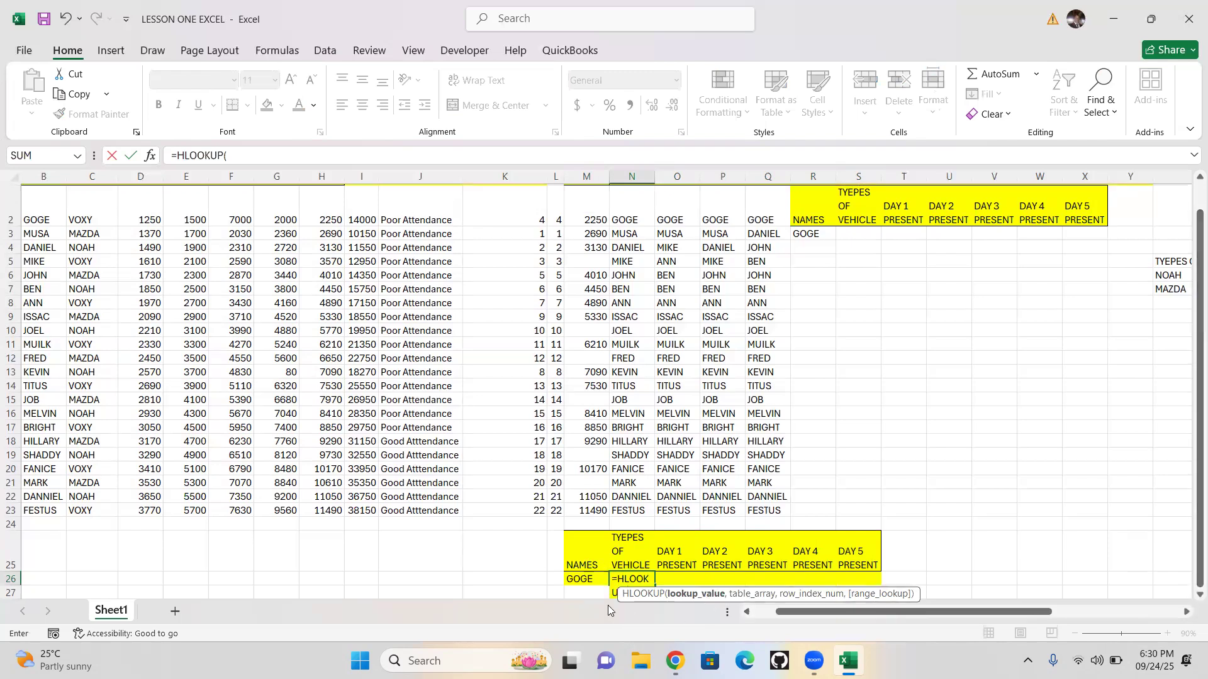
pyautogui.click(629, 551)
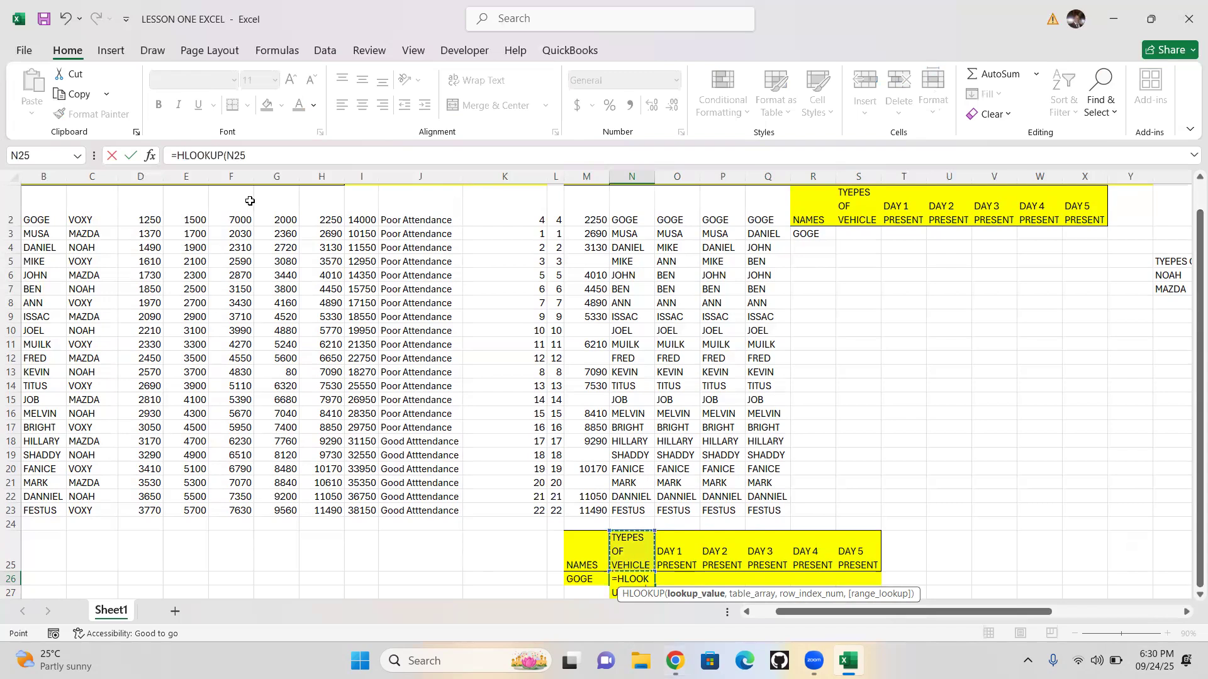
pyautogui.click(259, 156)
pyautogui.write(',')
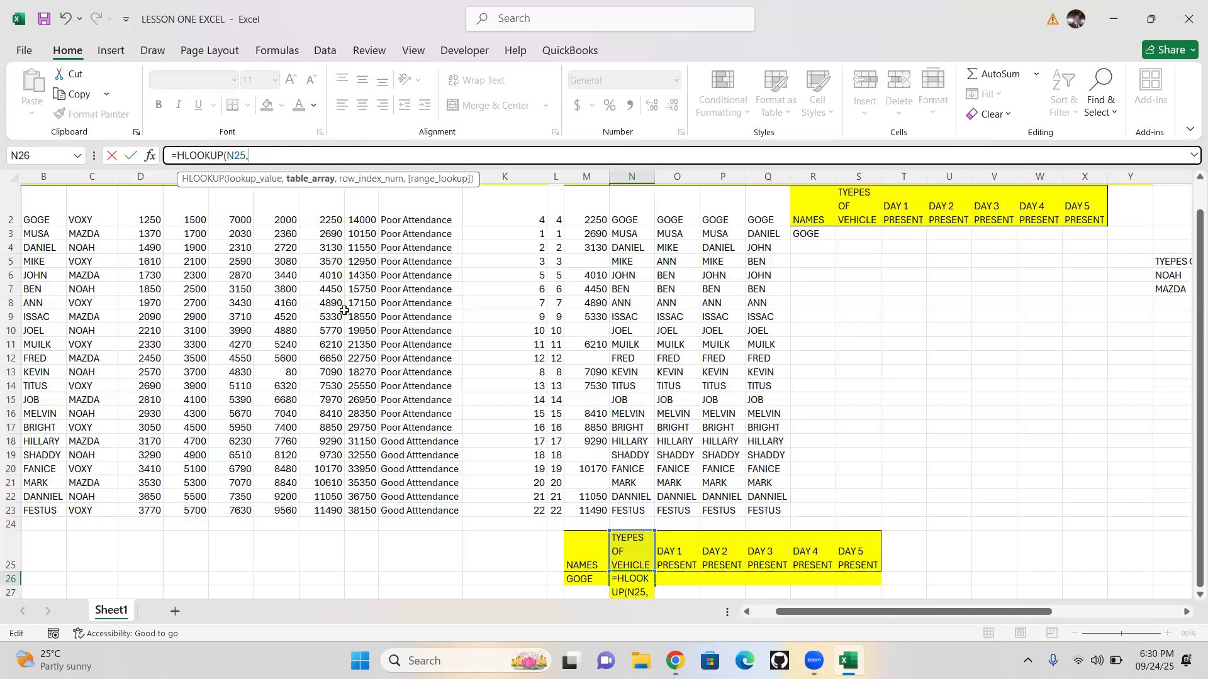
# - Complete the N26 formula with table array C1:H23, row index 2 and exact match: =HLOOKUP(N25,C1:H23,2,FALSE)
pyautogui.moveTo(1198, 231); pyautogui.dragTo(1198, 173)
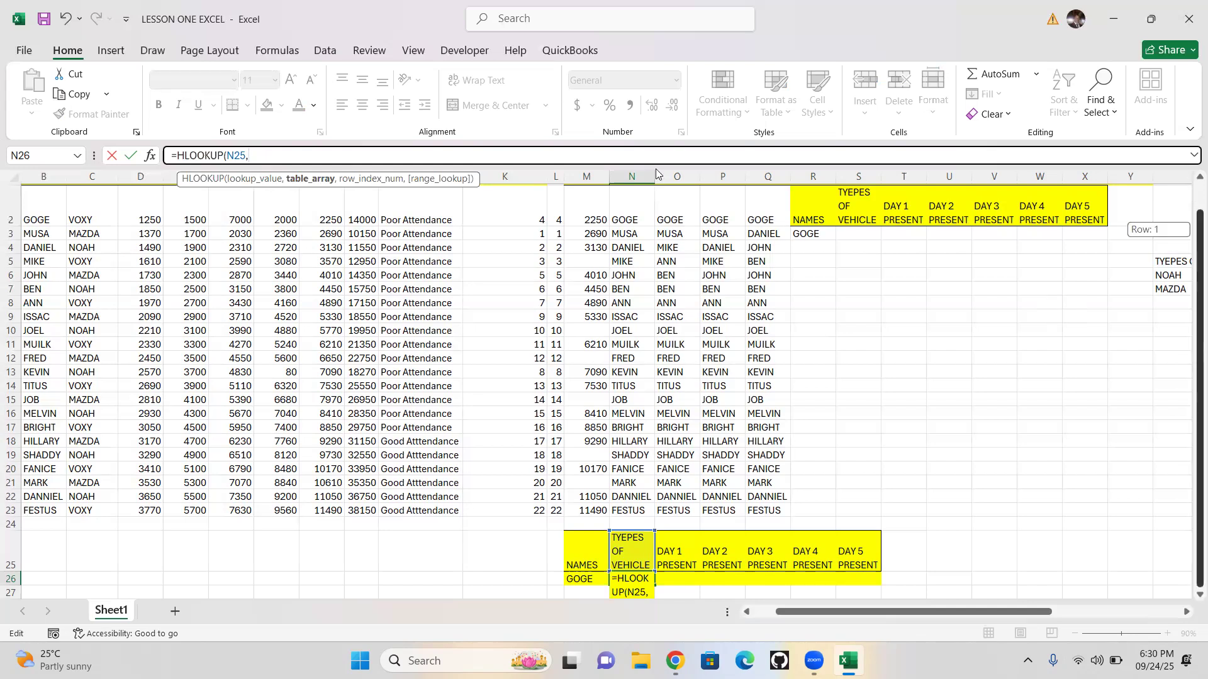
pyautogui.moveTo(85, 197); pyautogui.dragTo(325, 542)
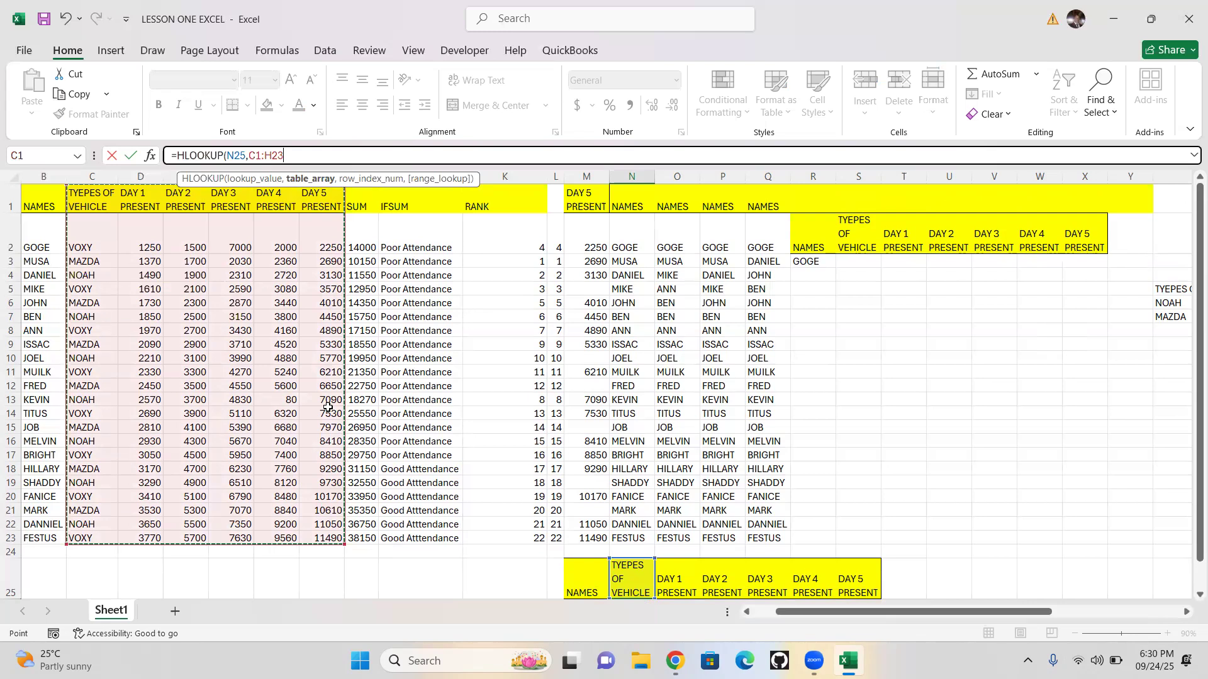
pyautogui.write(',')
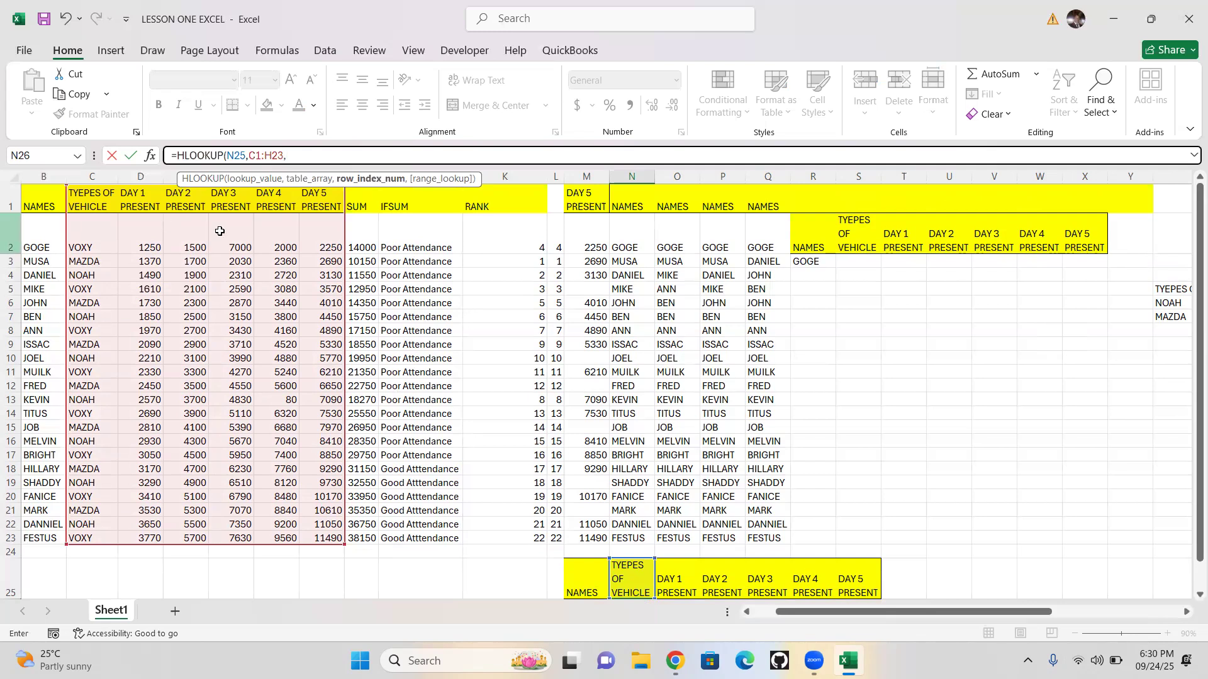
pyautogui.write('2')
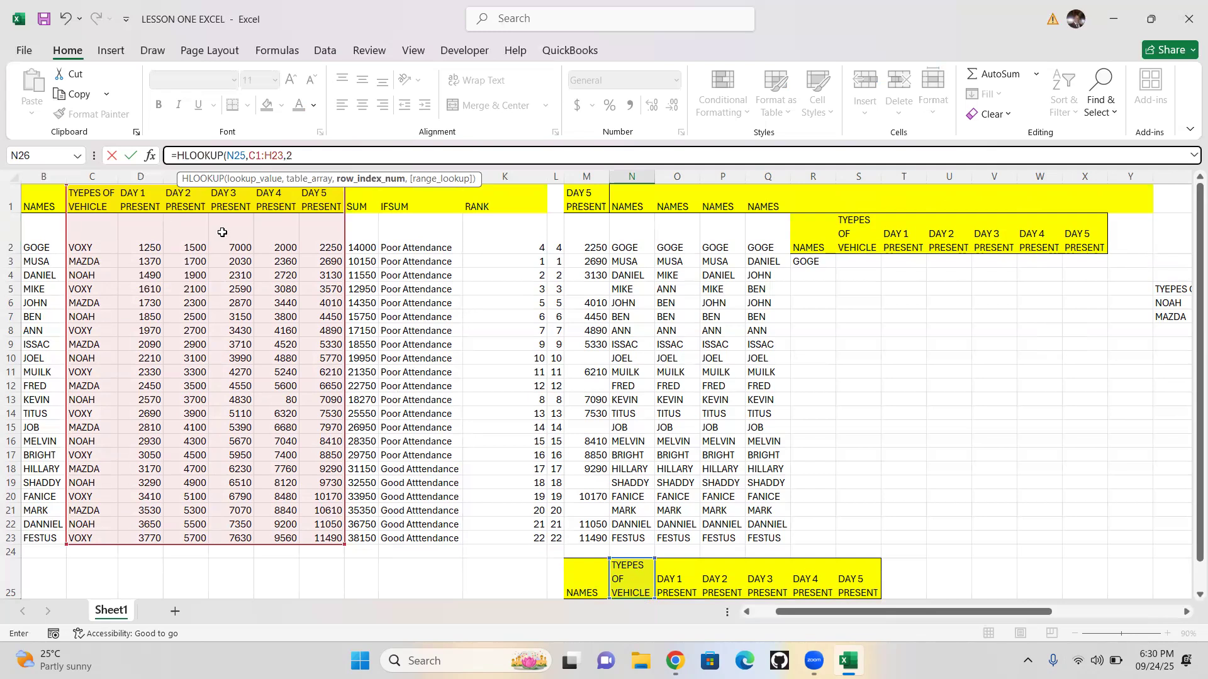
pyautogui.write(',')
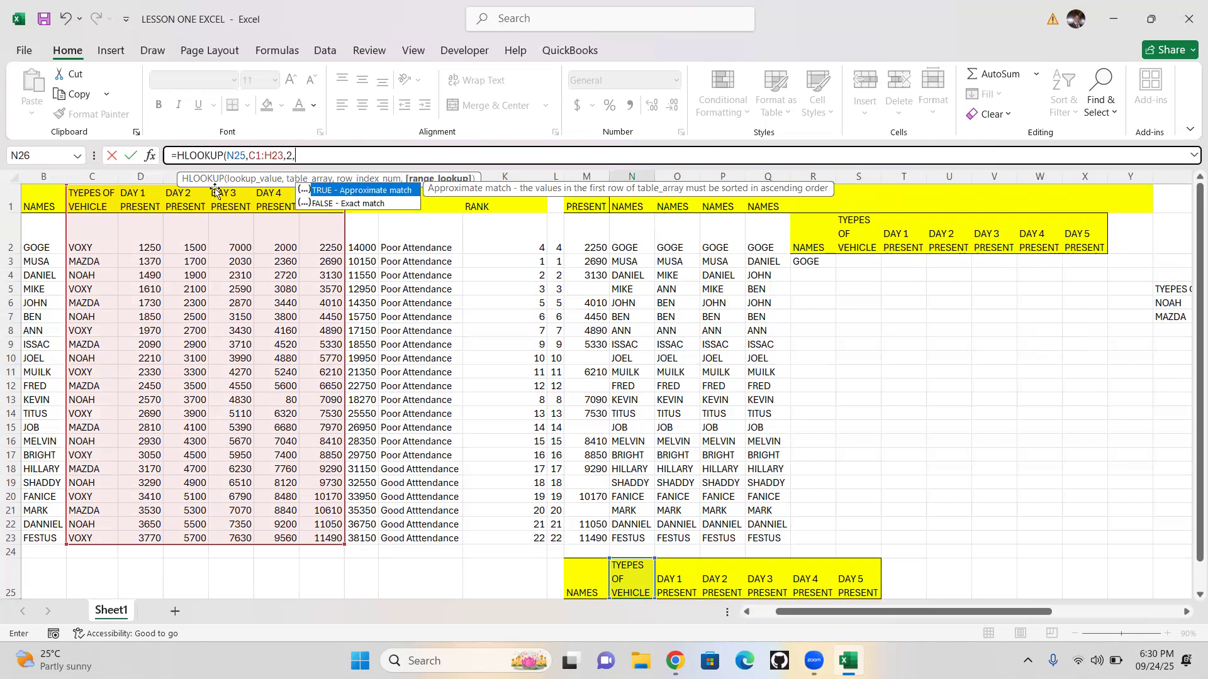
pyautogui.doubleClick(324, 203)
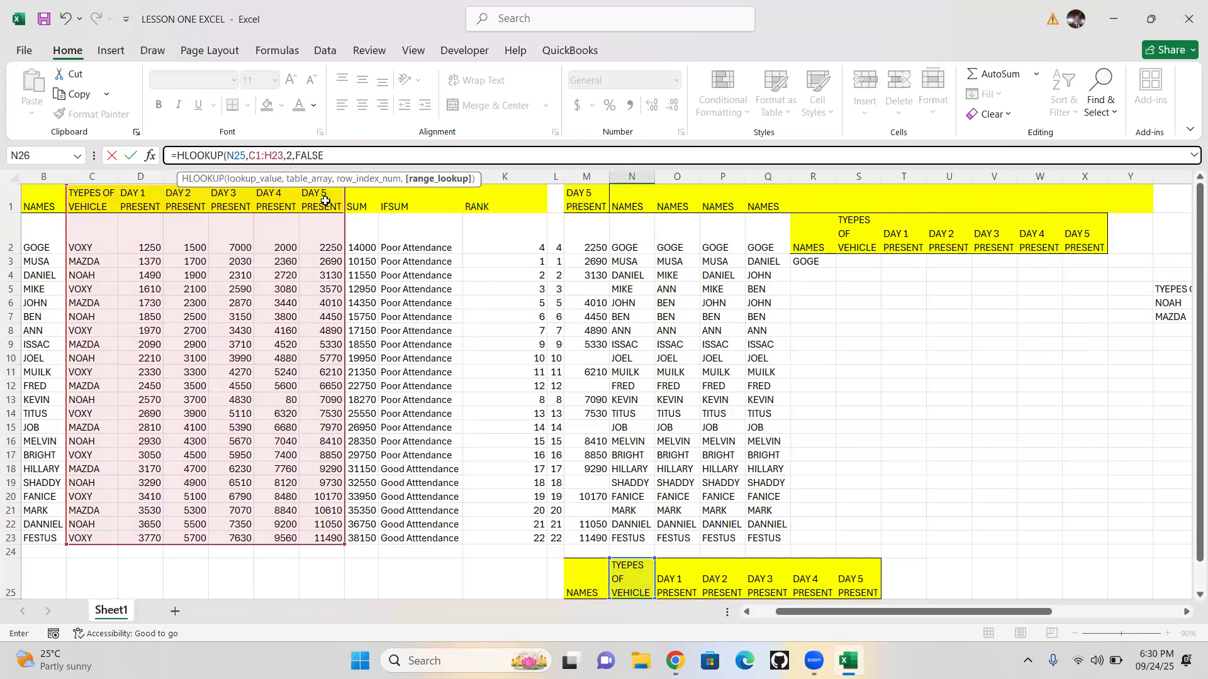
pyautogui.write('(')
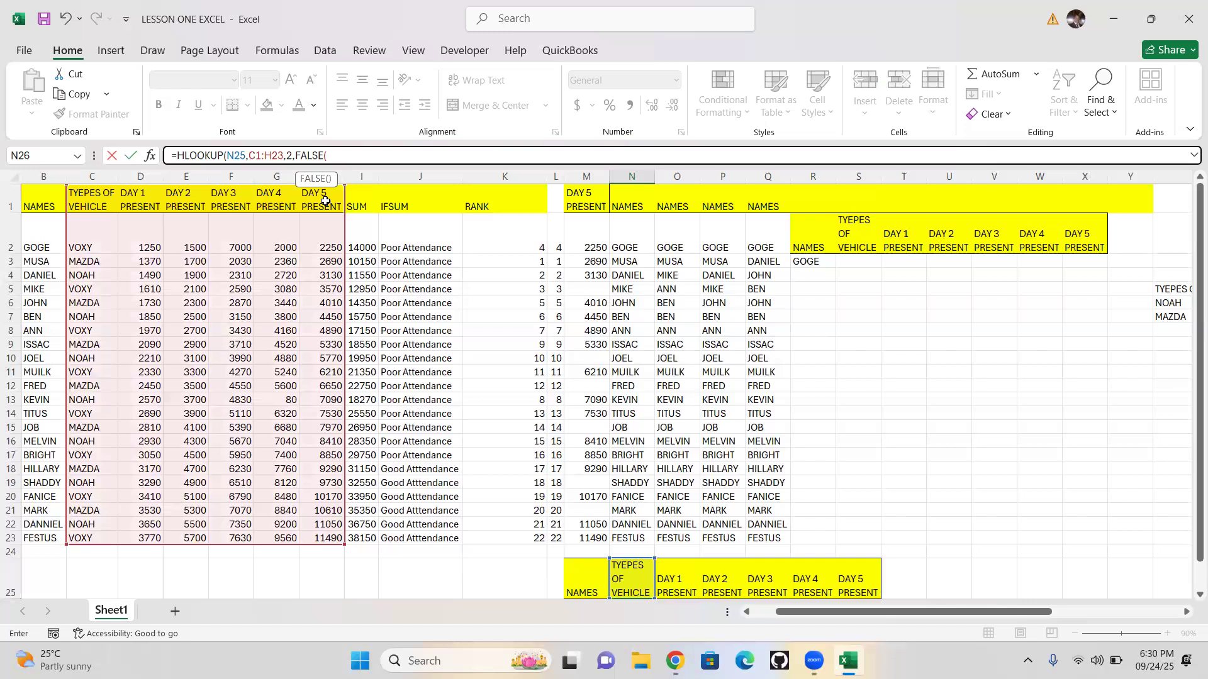
pyautogui.press('BackSpace')
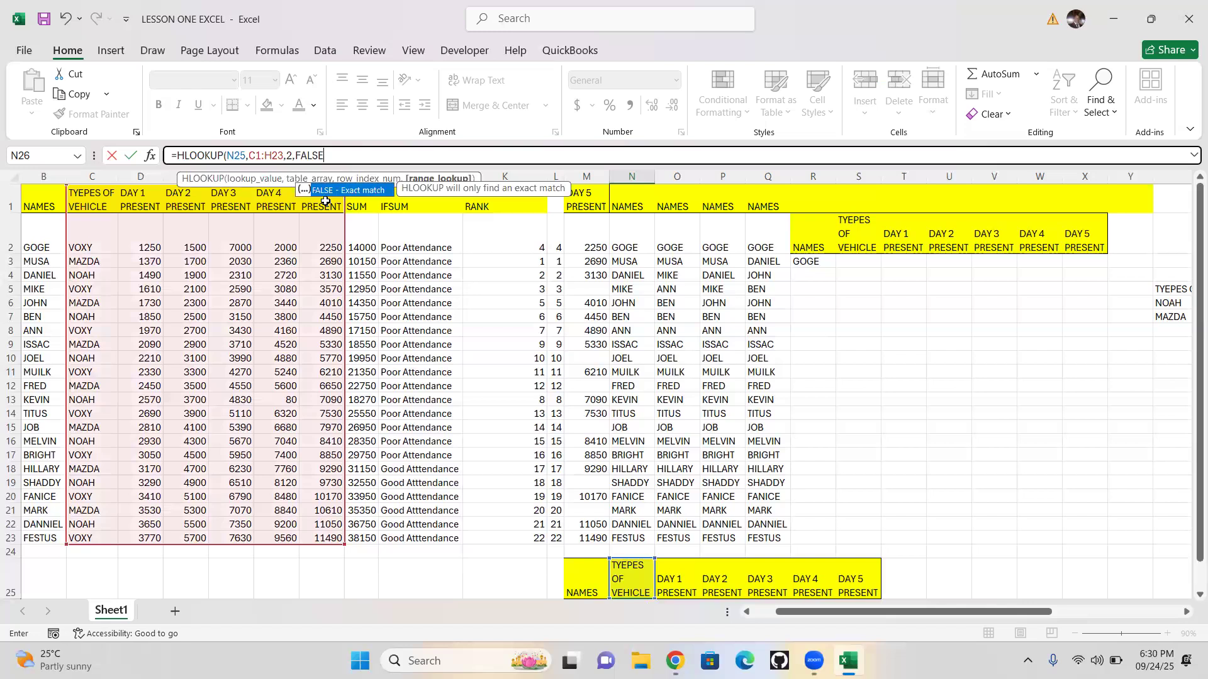
pyautogui.write(')')
pyautogui.press('Return')
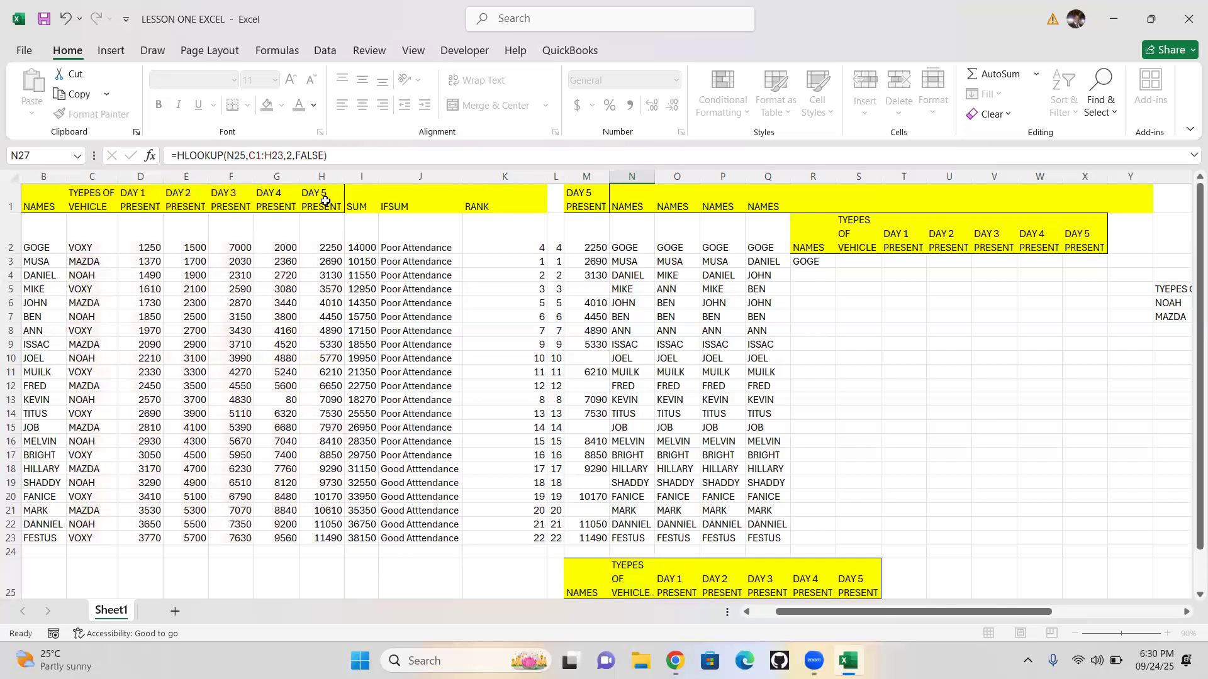
pyautogui.scroll(-1, 560, 453)
pyautogui.click(627, 577)
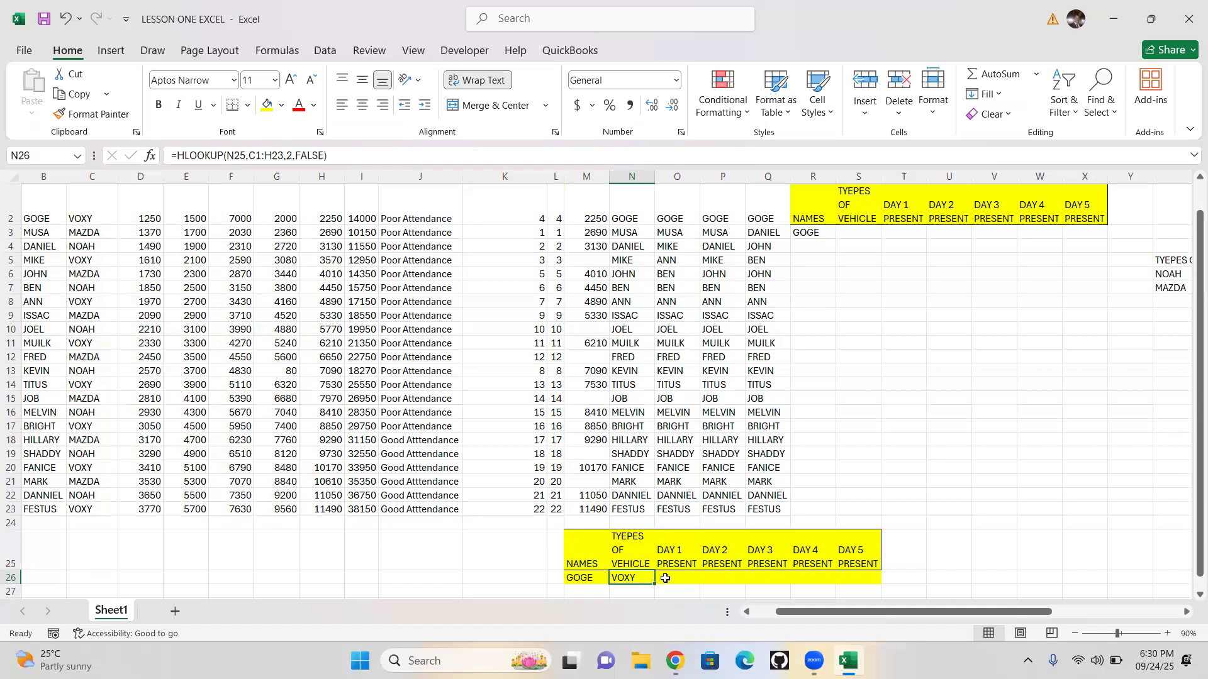
# - Enter the second name from the NAMES column in M27
pyautogui.click(580, 593)
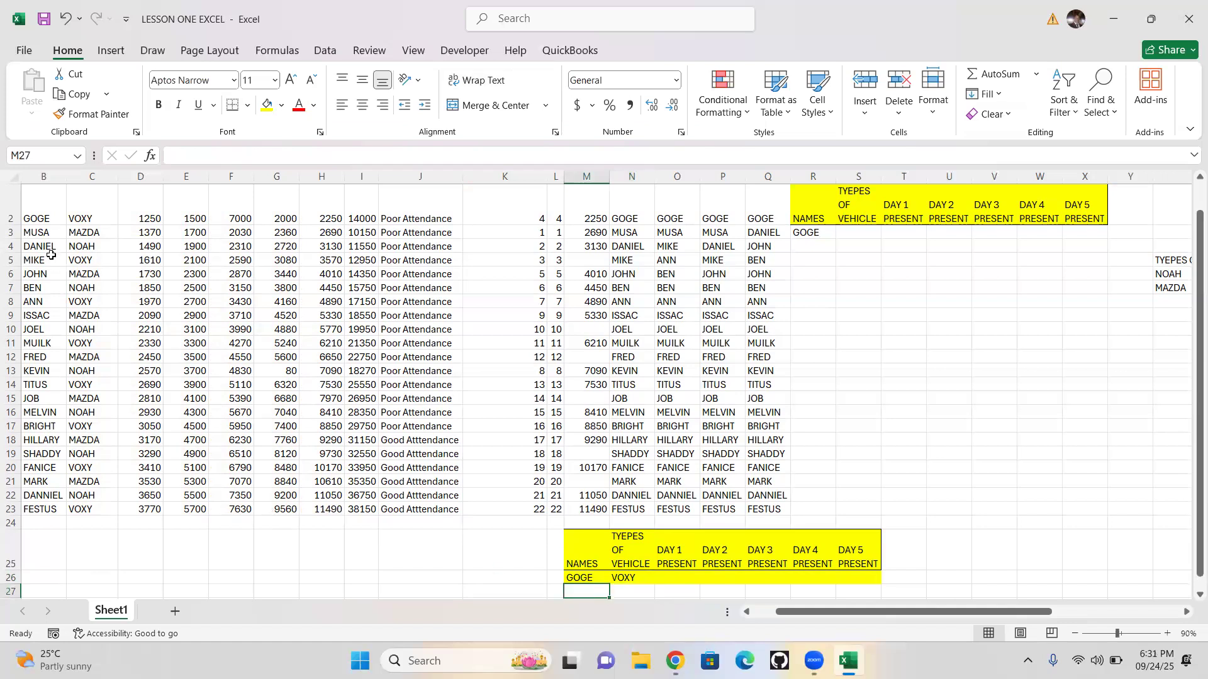
pyautogui.write('MUSA')
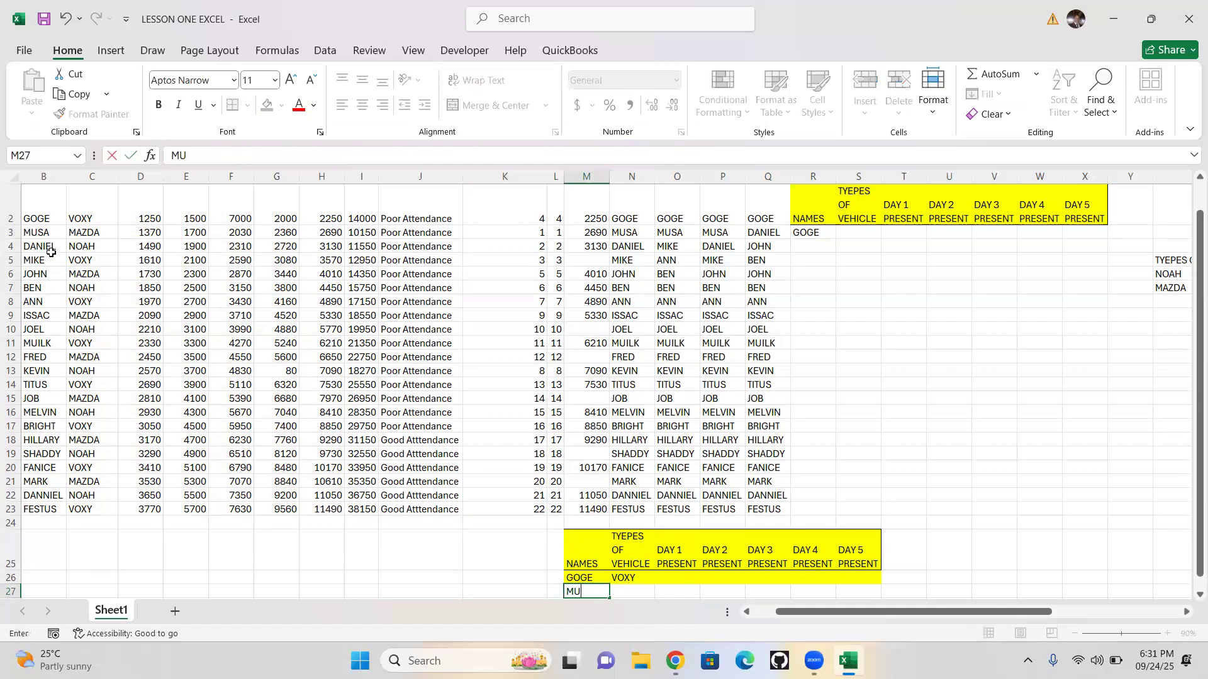
pyautogui.click(637, 594)
# - Start an HLOOKUP formula in N27 with the TYEPES OF VEHICLE header in N25 as its lookup value
pyautogui.write('0')
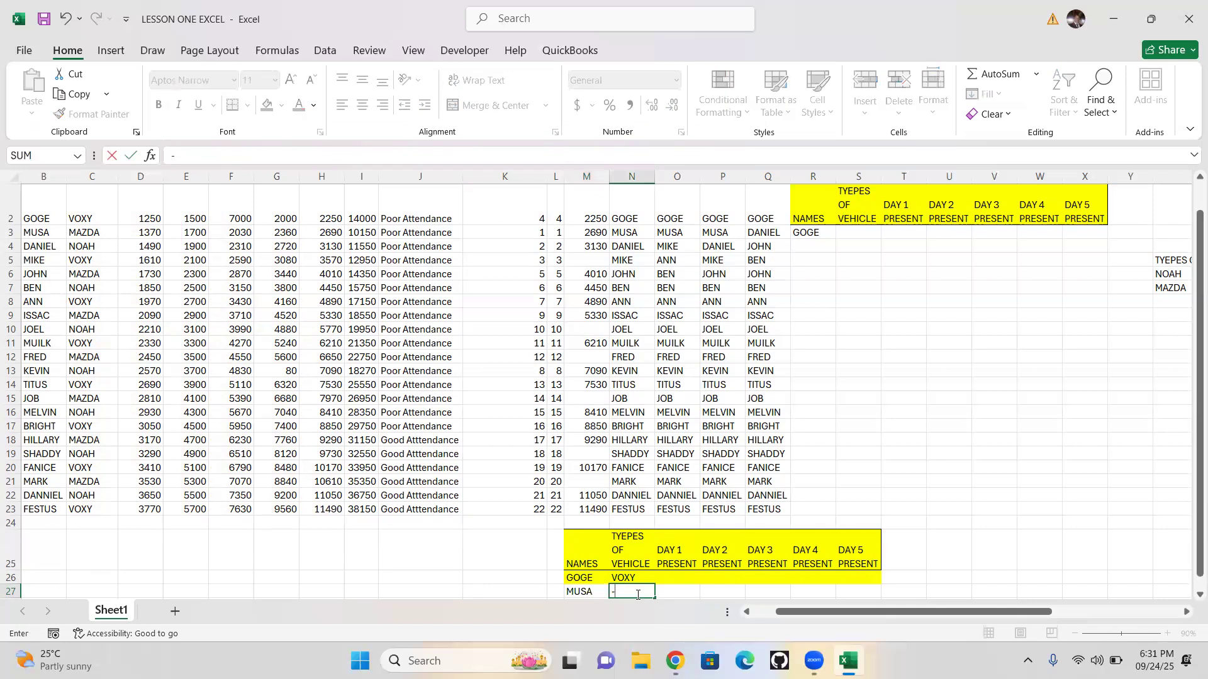
pyautogui.press('BackSpace')
pyautogui.write('=HLOOKU')
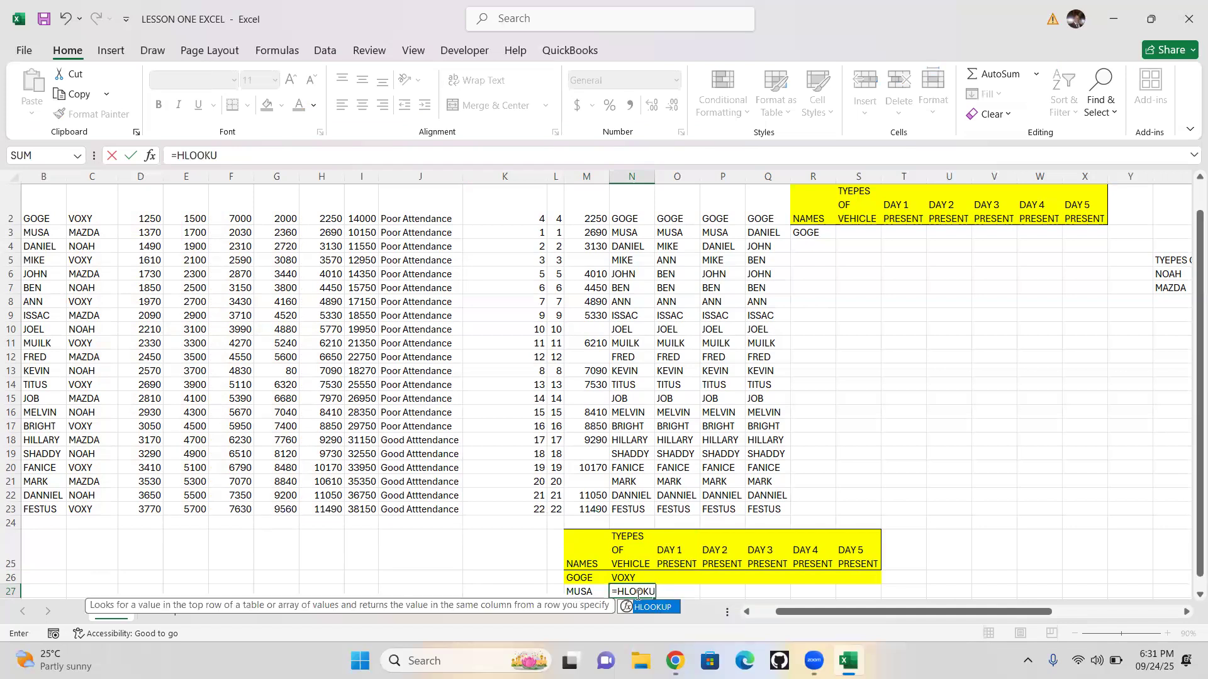
pyautogui.doubleClick(670, 608)
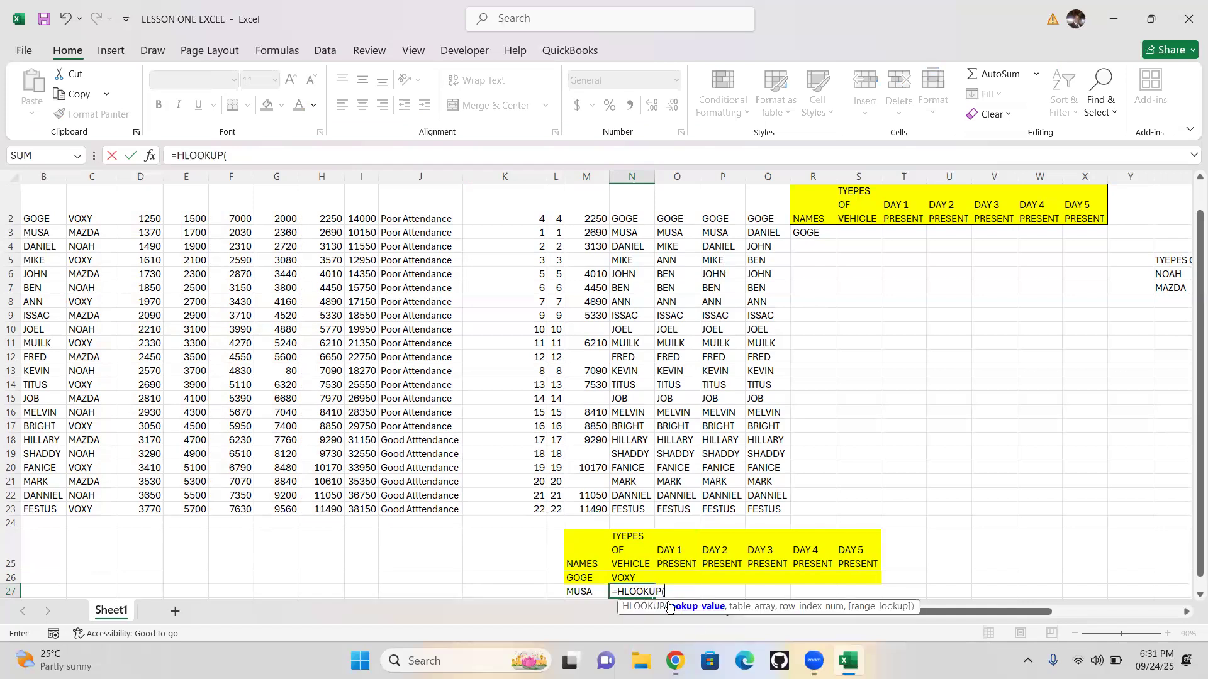
pyautogui.click(634, 555)
pyautogui.write(',')
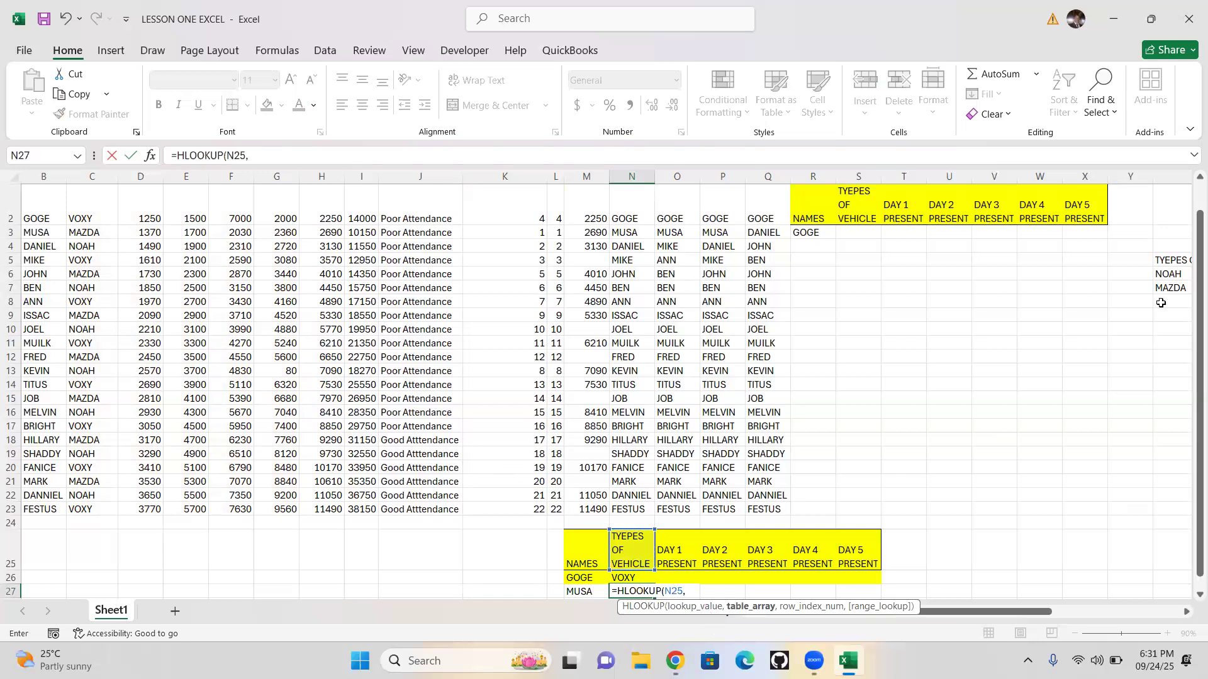
# - Complete the N27 formula with table array B1:H23, row index 3 and exact match: =HLOOKUP(N25,B1:H23,3,FALSE), and check it against row 3
pyautogui.moveTo(1198, 317); pyautogui.dragTo(1198, 198)
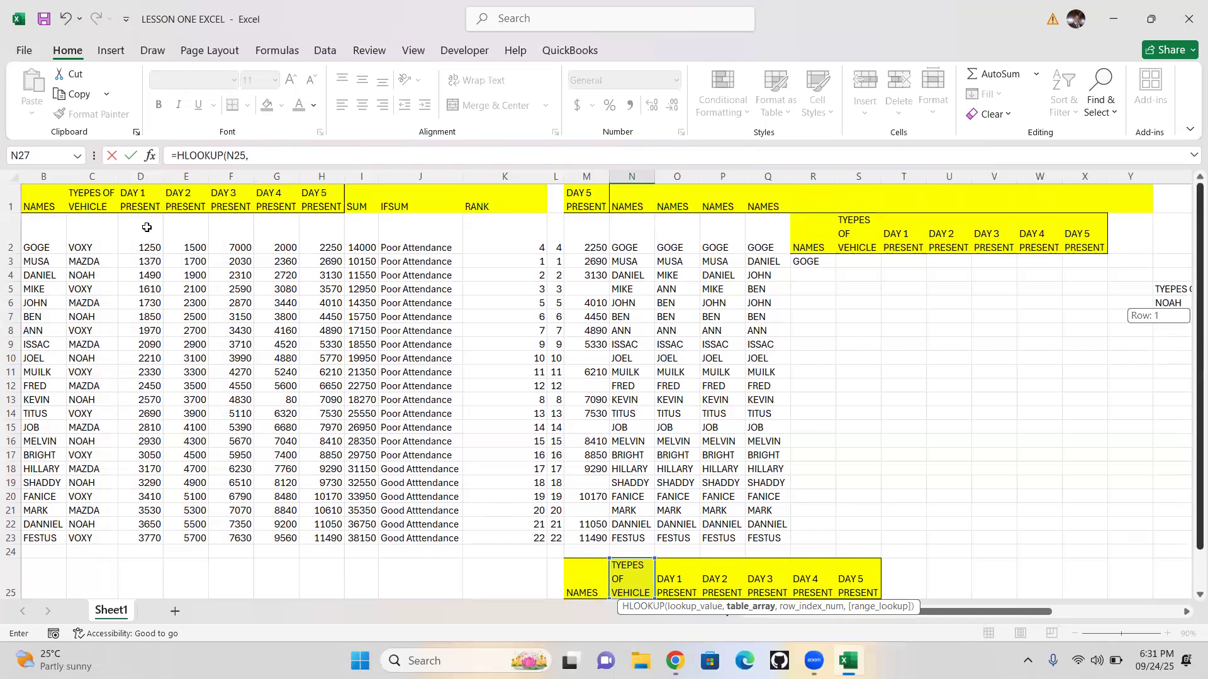
pyautogui.moveTo(38, 200); pyautogui.dragTo(322, 539)
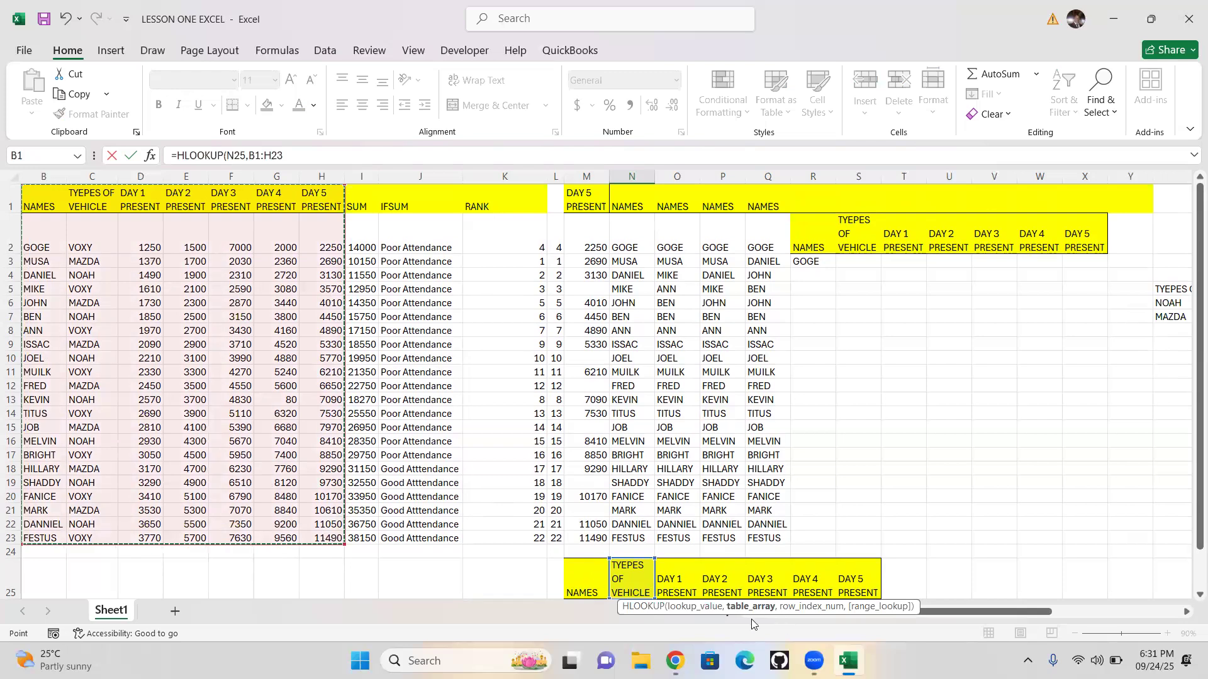
pyautogui.write(',')
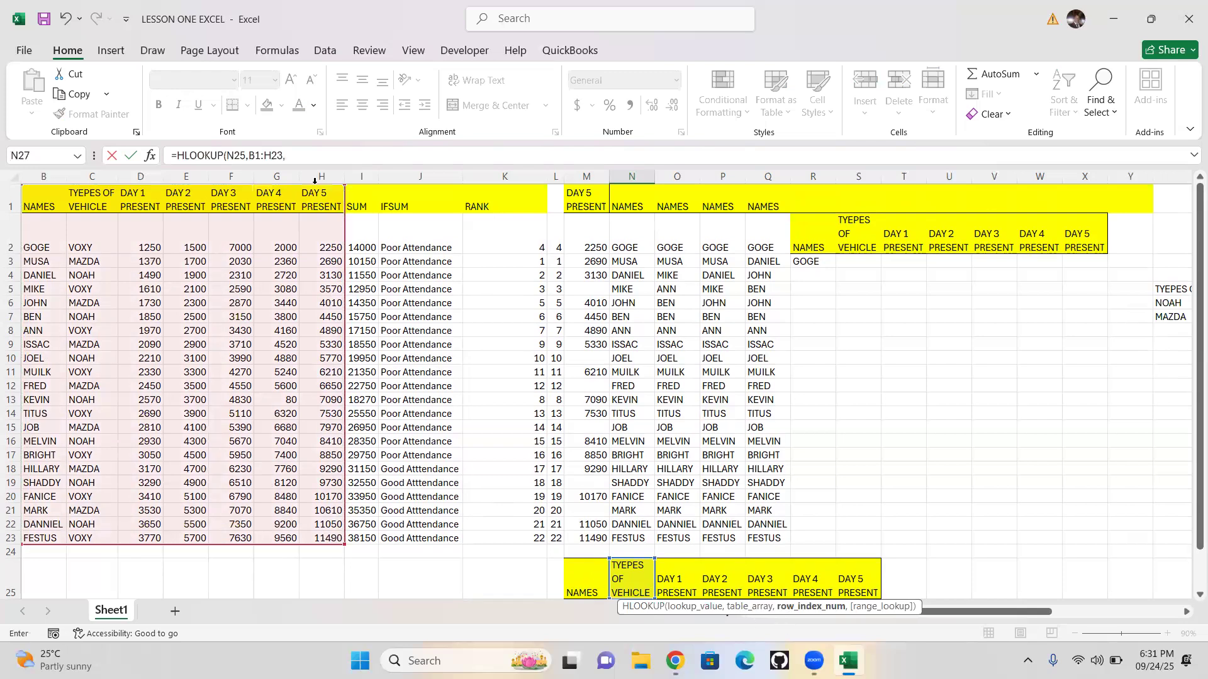
pyautogui.click(305, 156)
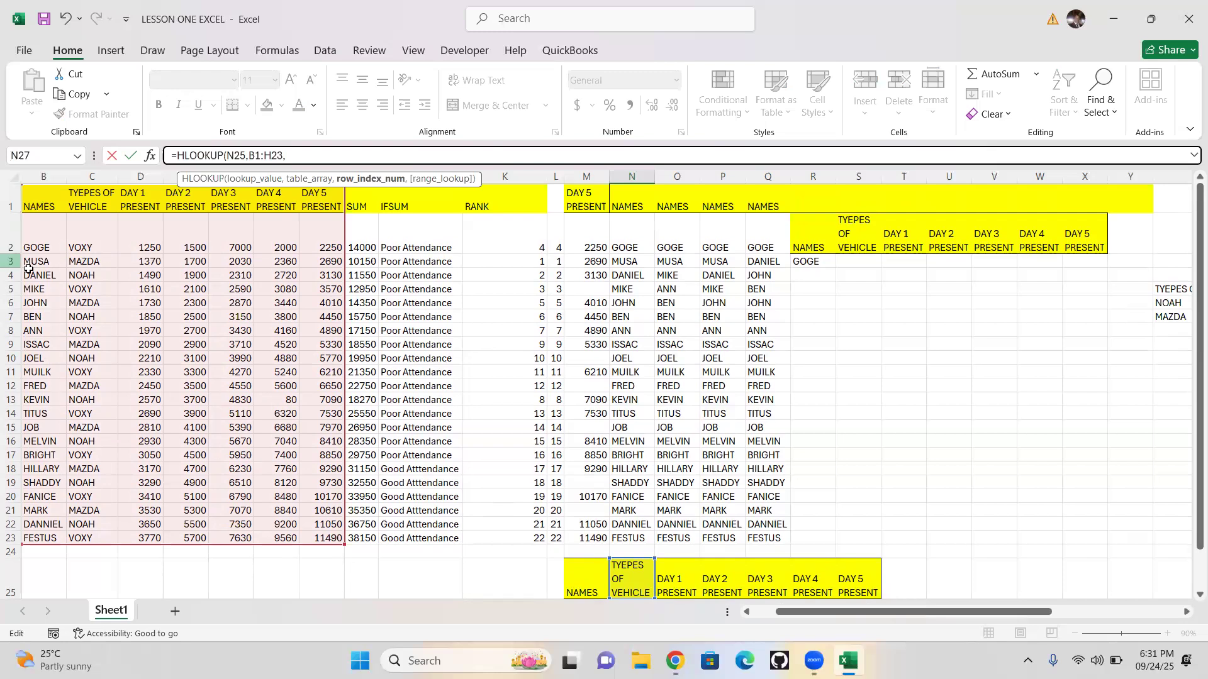
pyautogui.write('3,')
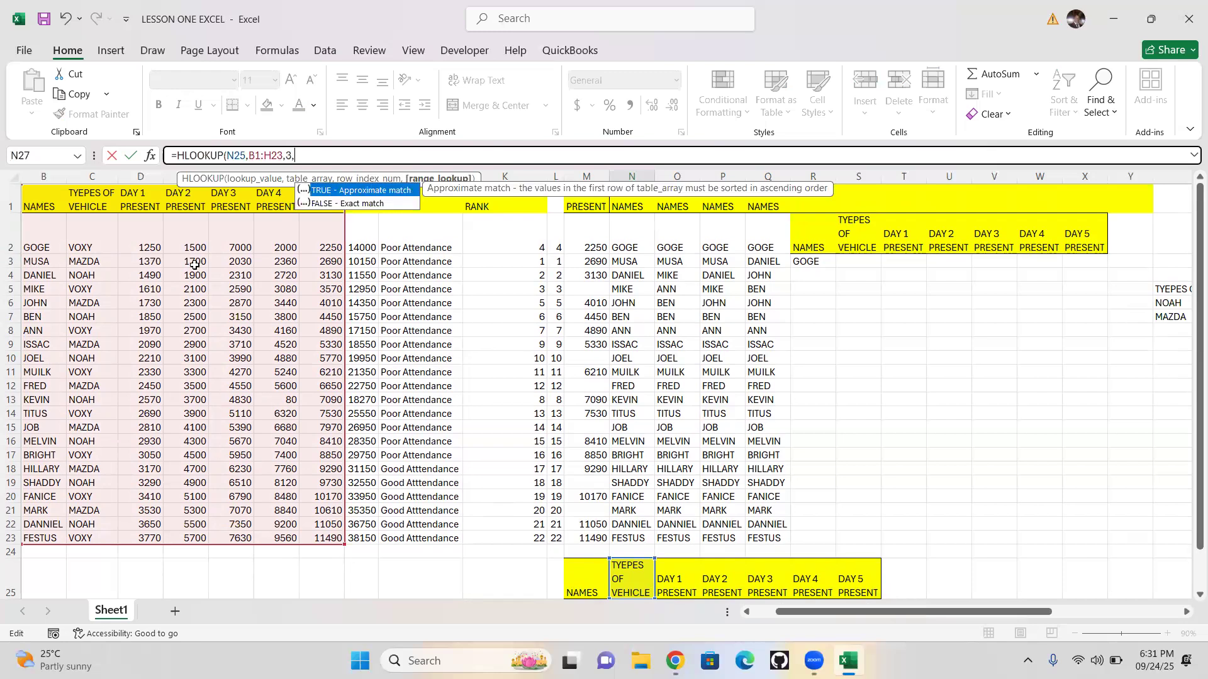
pyautogui.doubleClick(328, 203)
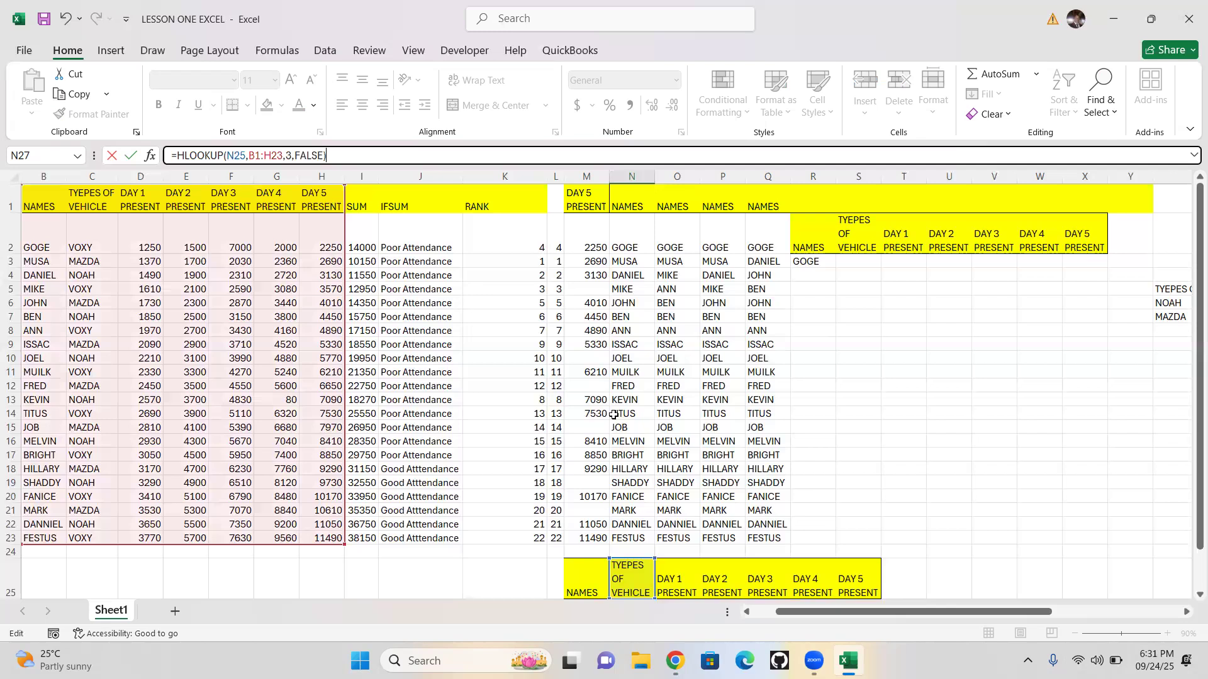
pyautogui.press('Return')
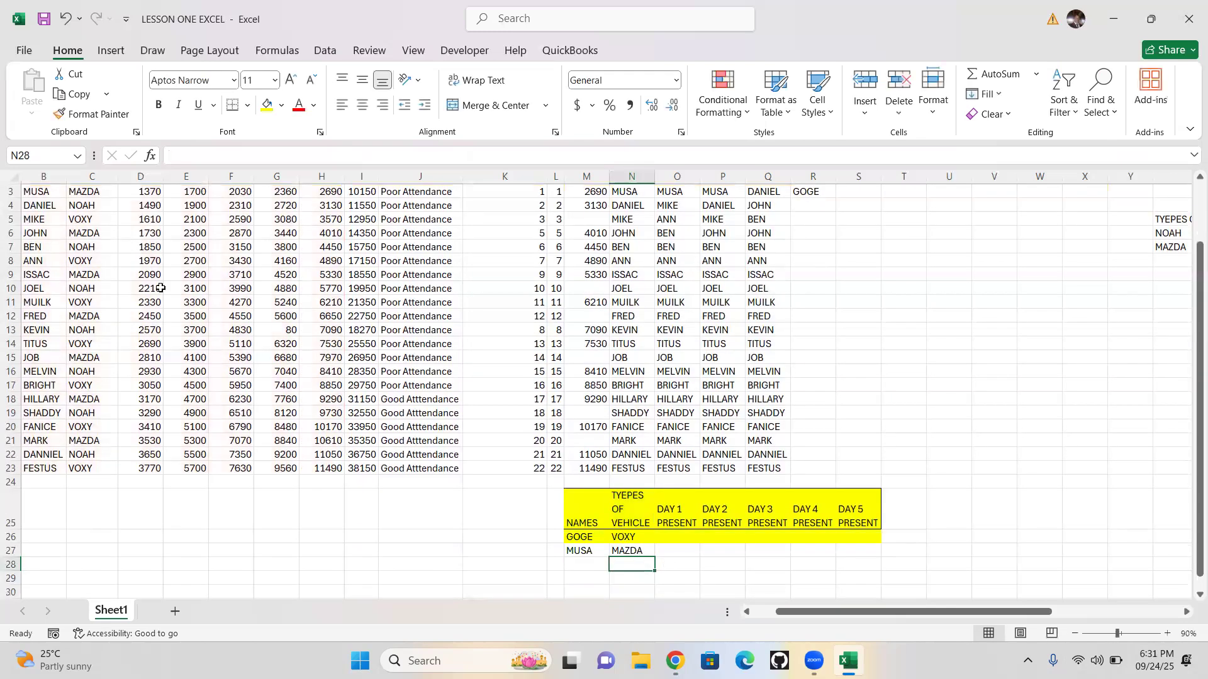
pyautogui.click(69, 193)
pyautogui.click(13, 191)
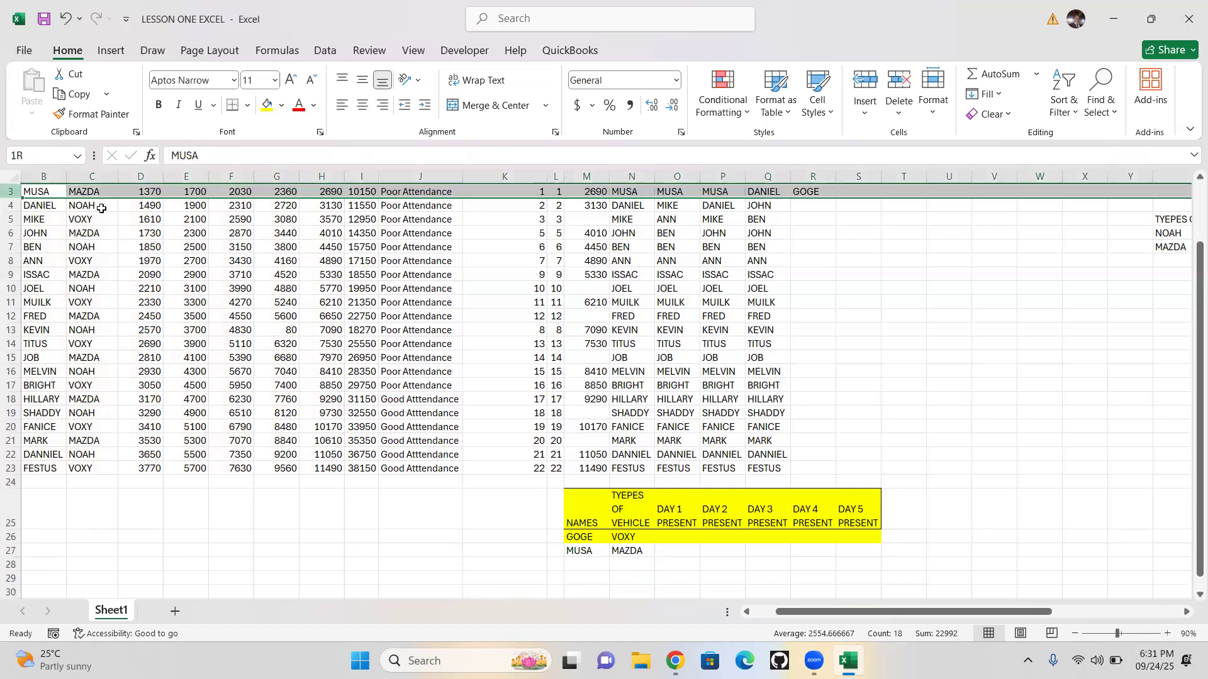
pyautogui.click(95, 192)
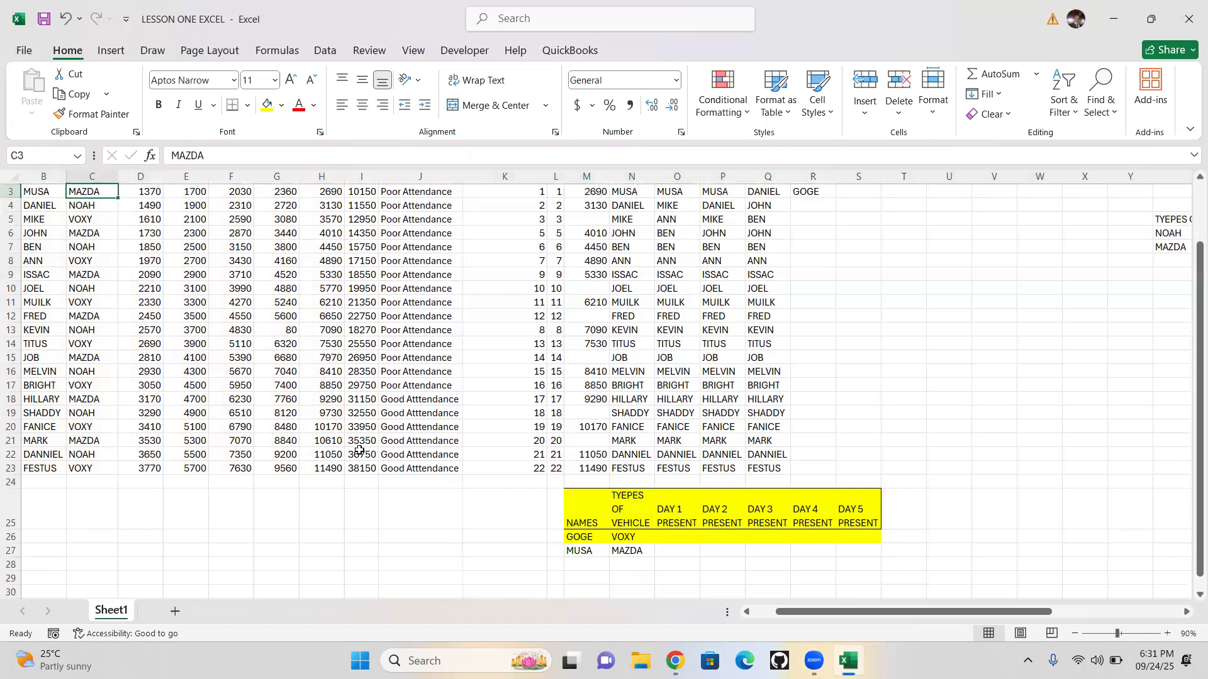
# - Fill the HLOOKUP formulas in N26 and N27 across their rows to column S, under the DAY 1 to DAY 5 PRESENT headers
pyautogui.click(639, 539)
pyautogui.moveTo(652, 544); pyautogui.dragTo(845, 544)
pyautogui.moveTo(878, 546); pyautogui.dragTo(878, 545)
pyautogui.click(646, 553)
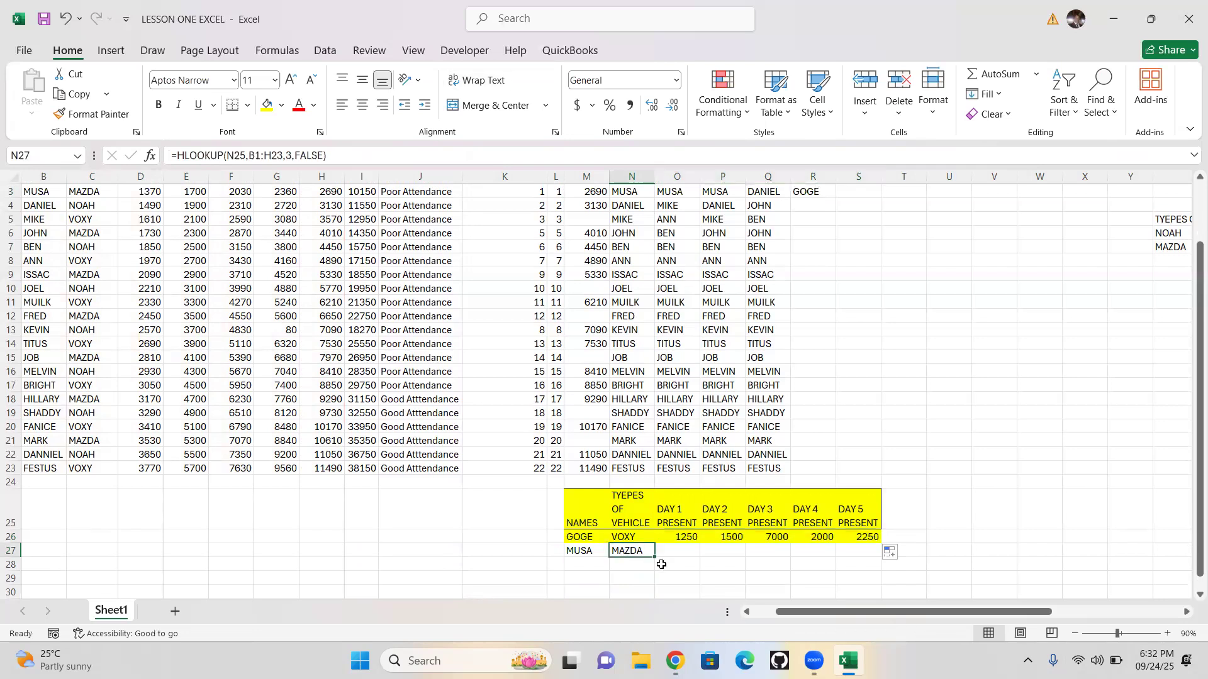
pyautogui.moveTo(654, 557); pyautogui.dragTo(885, 557)
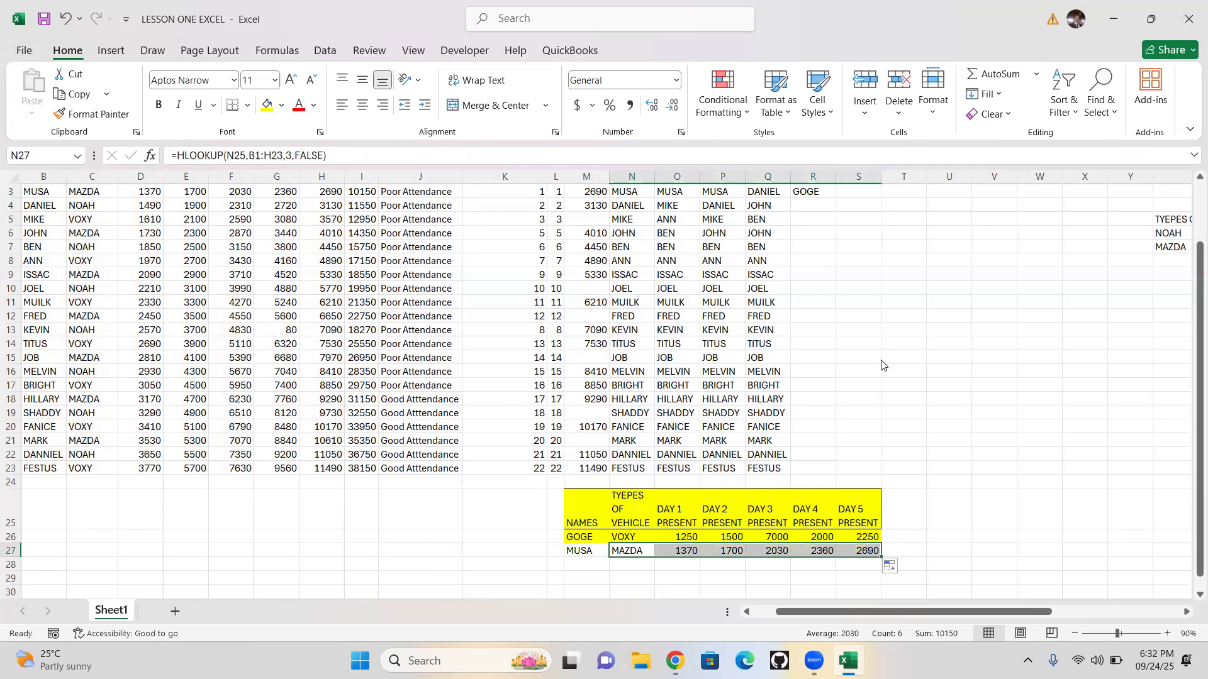
pyautogui.click(949, 455)
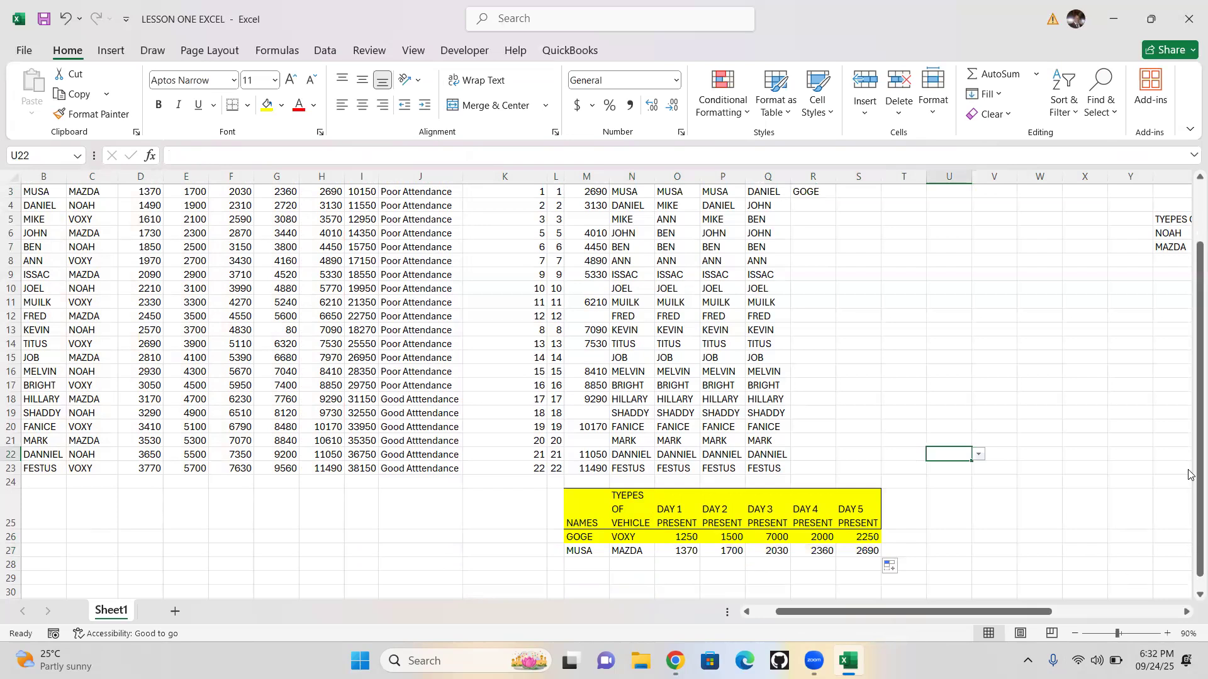
# - Copy the range A1:G23 from Sheet1 into a new worksheet, starting at cell A1
pyautogui.moveTo(1191, 503); pyautogui.dragTo(1188, 390)
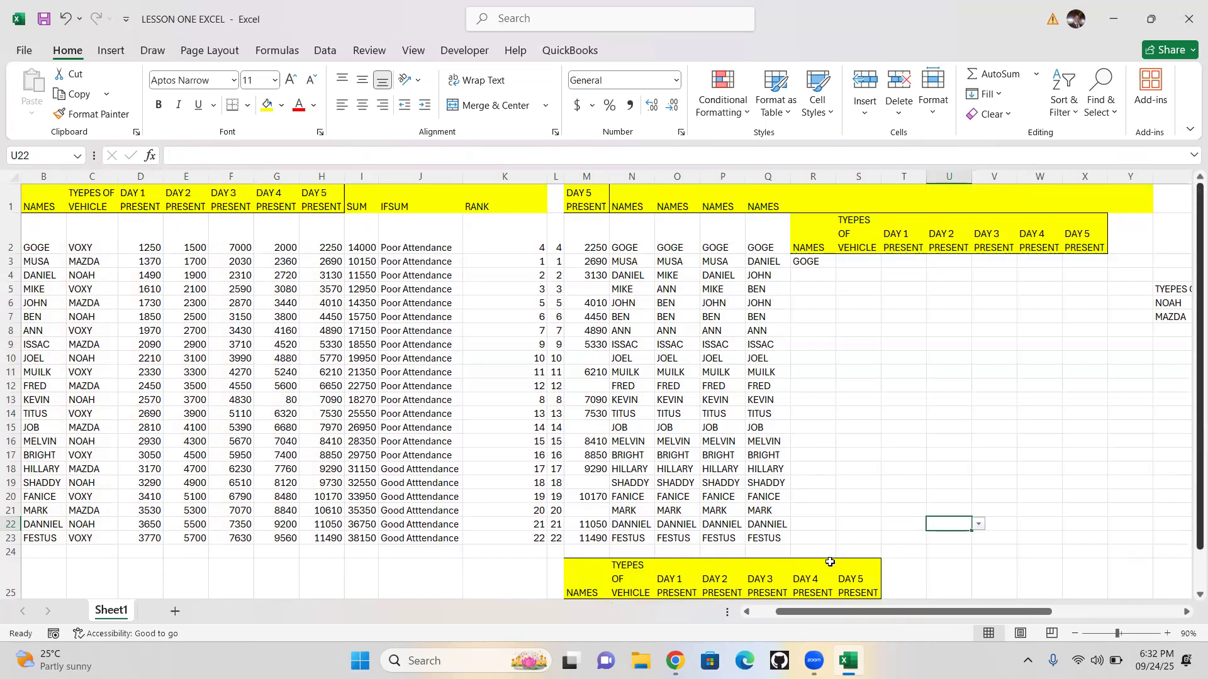
pyautogui.moveTo(1188, 505); pyautogui.dragTo(1167, 339)
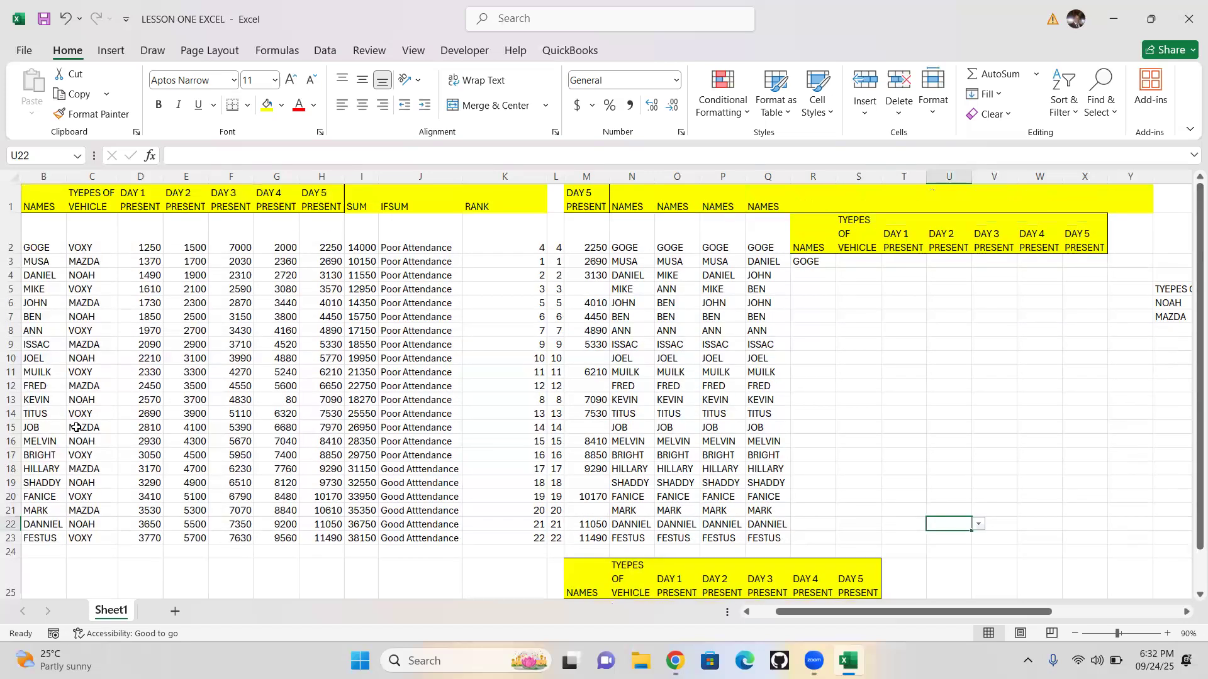
pyautogui.click(759, 623)
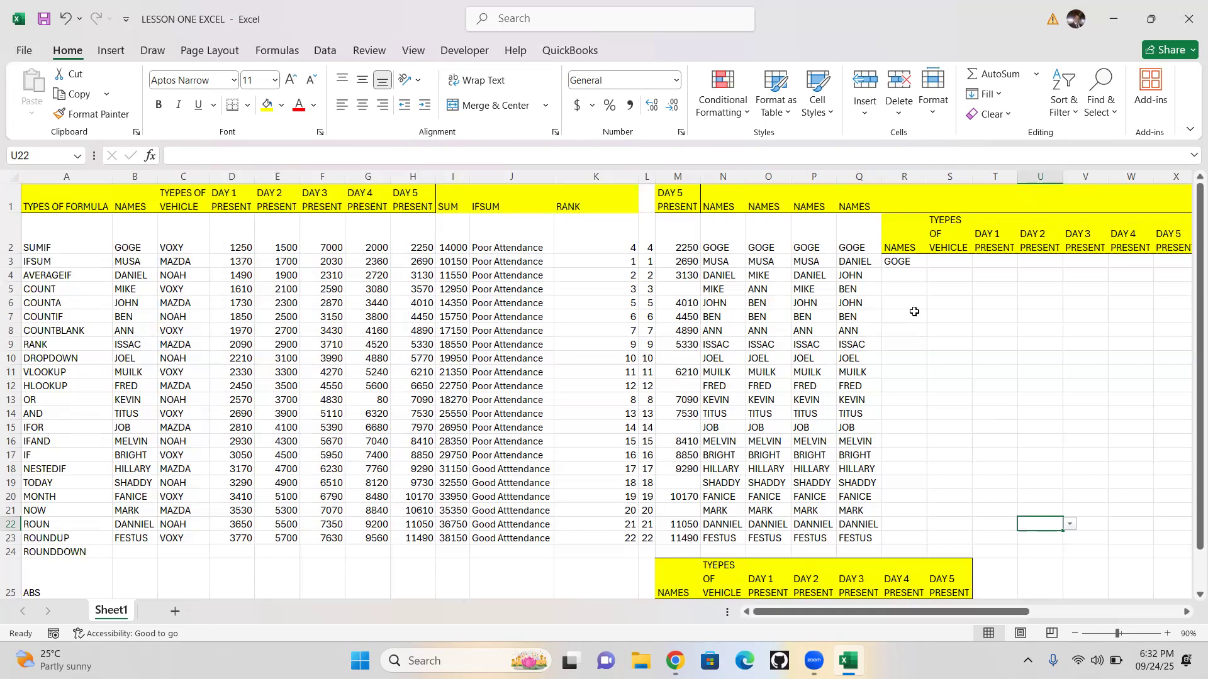
pyautogui.click(941, 306)
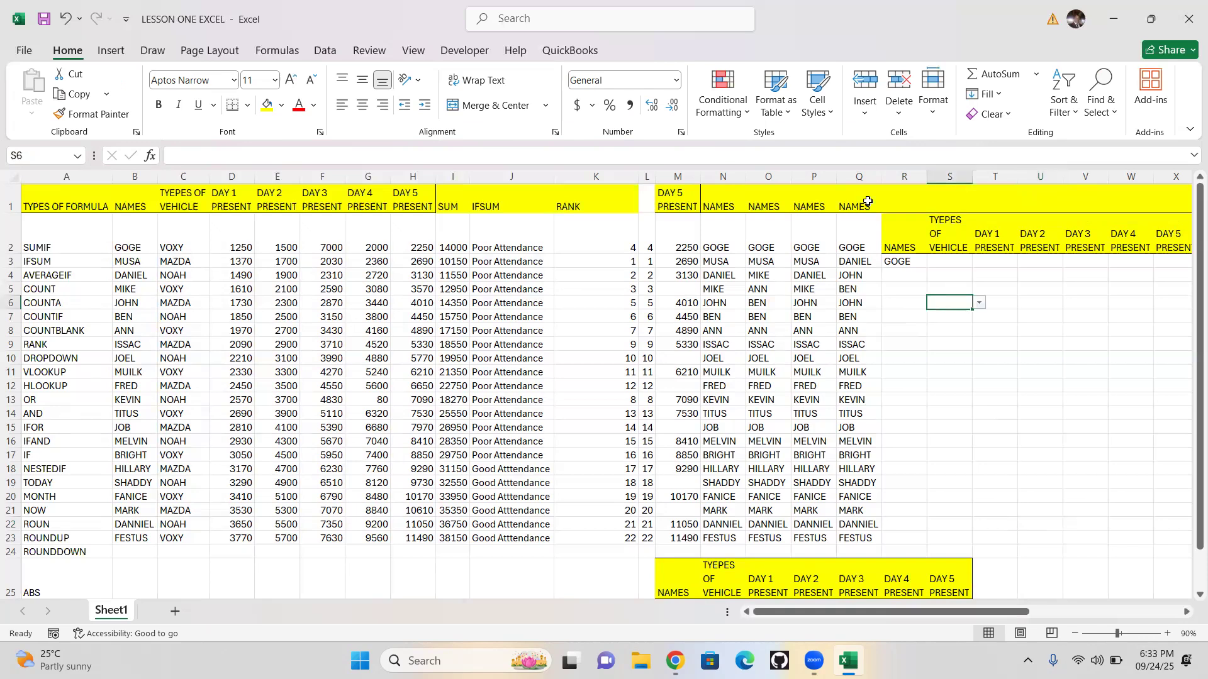
pyautogui.moveTo(55, 198); pyautogui.dragTo(389, 542)
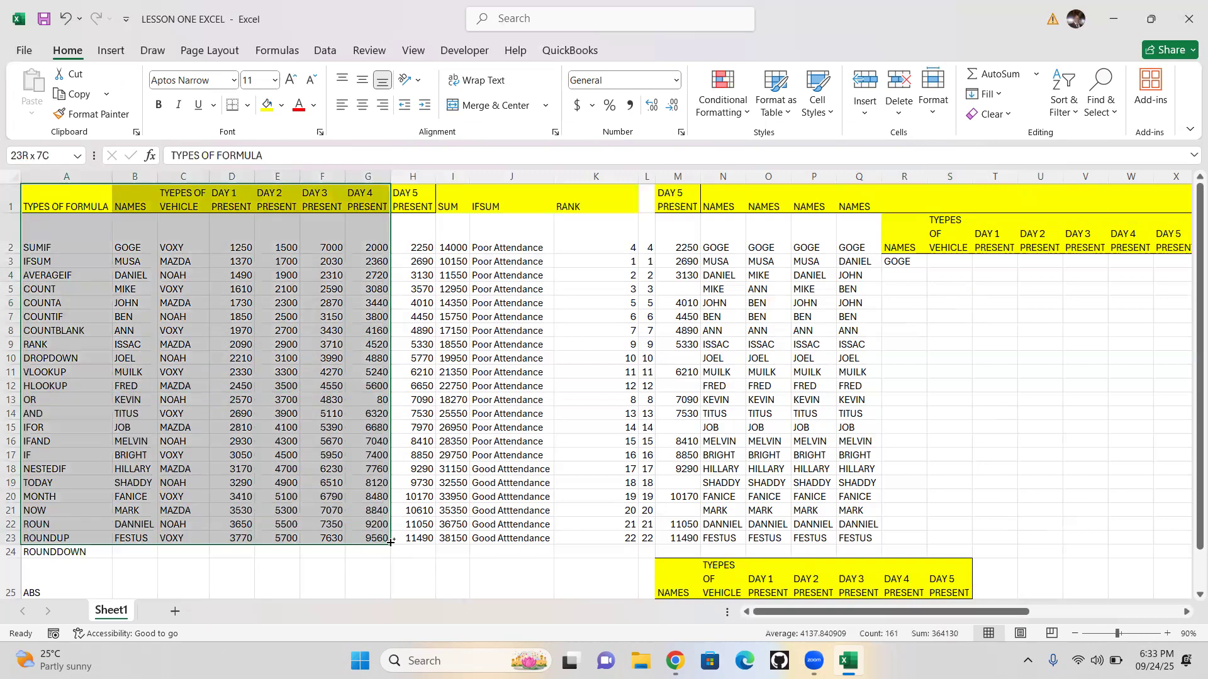
pyautogui.hotkey('ctrl', 'c')
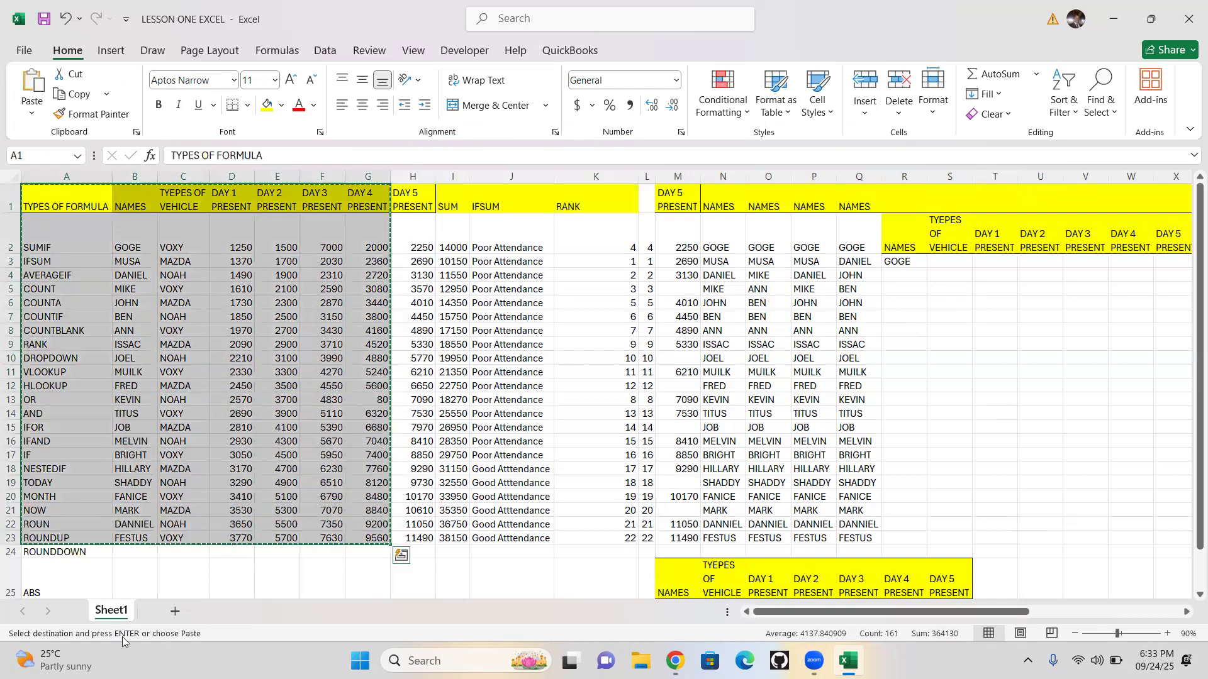
pyautogui.click(174, 613)
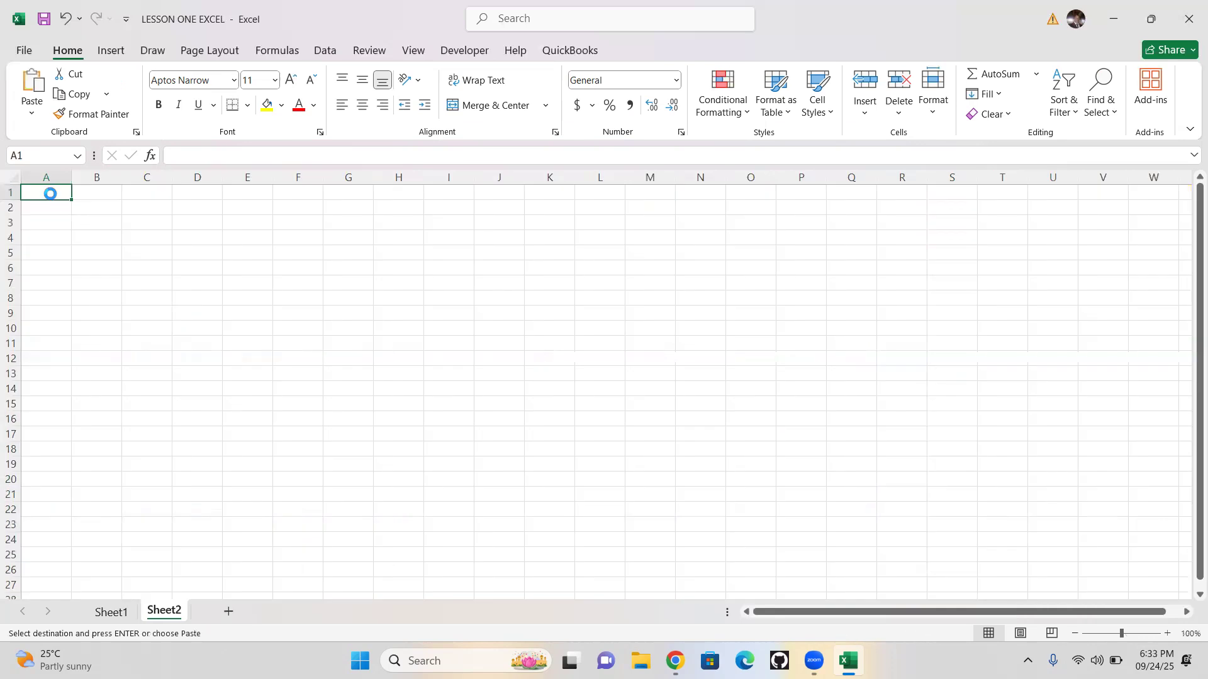
pyautogui.hotkey('ctrl', 'v')
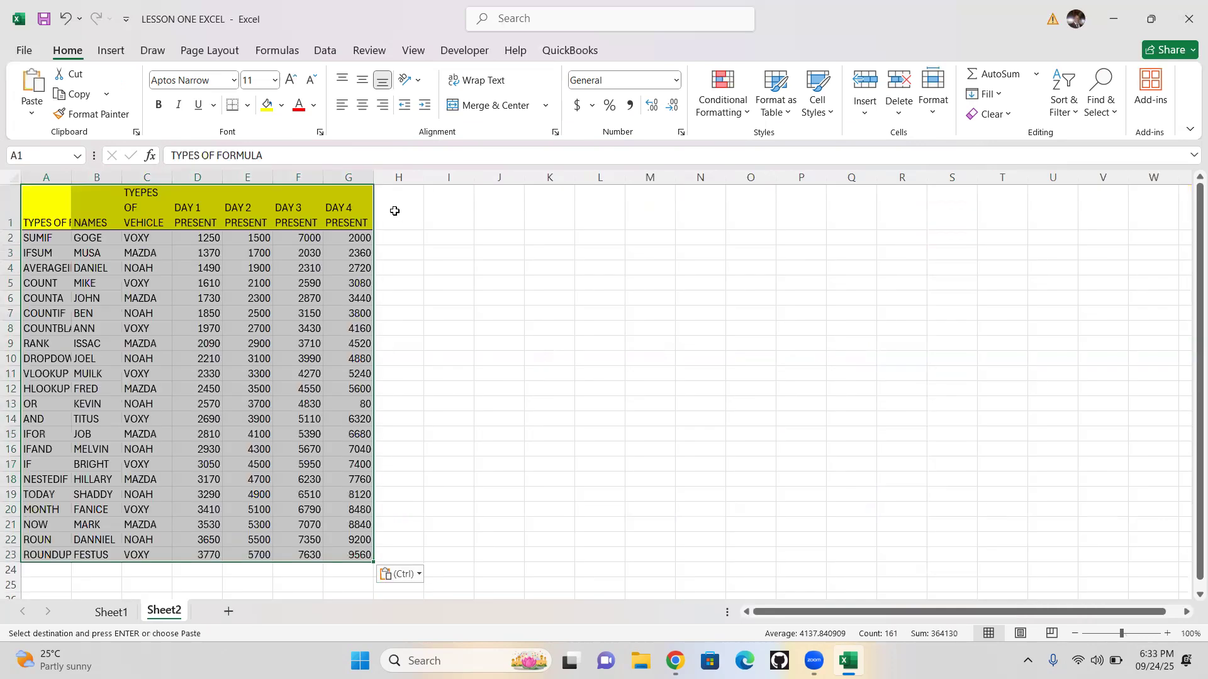
# - Add the column header OR in H1, beside DAY 4 PRESENT
pyautogui.click(395, 211)
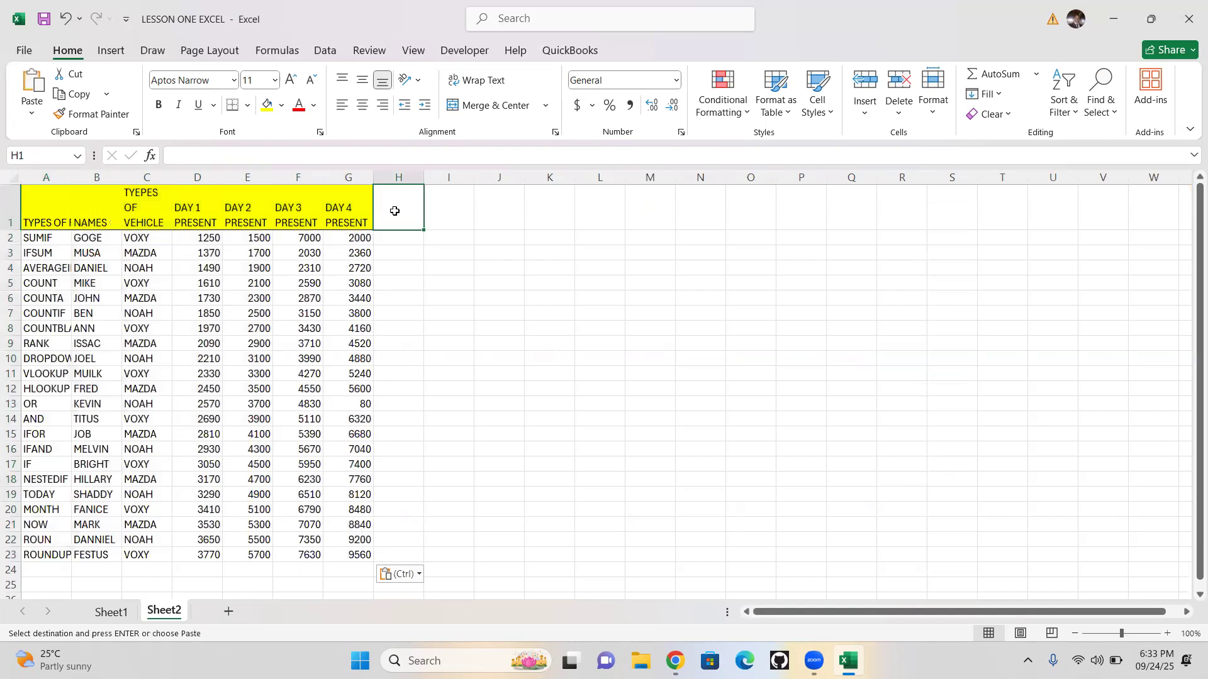
pyautogui.write('OR')
pyautogui.press('Return')
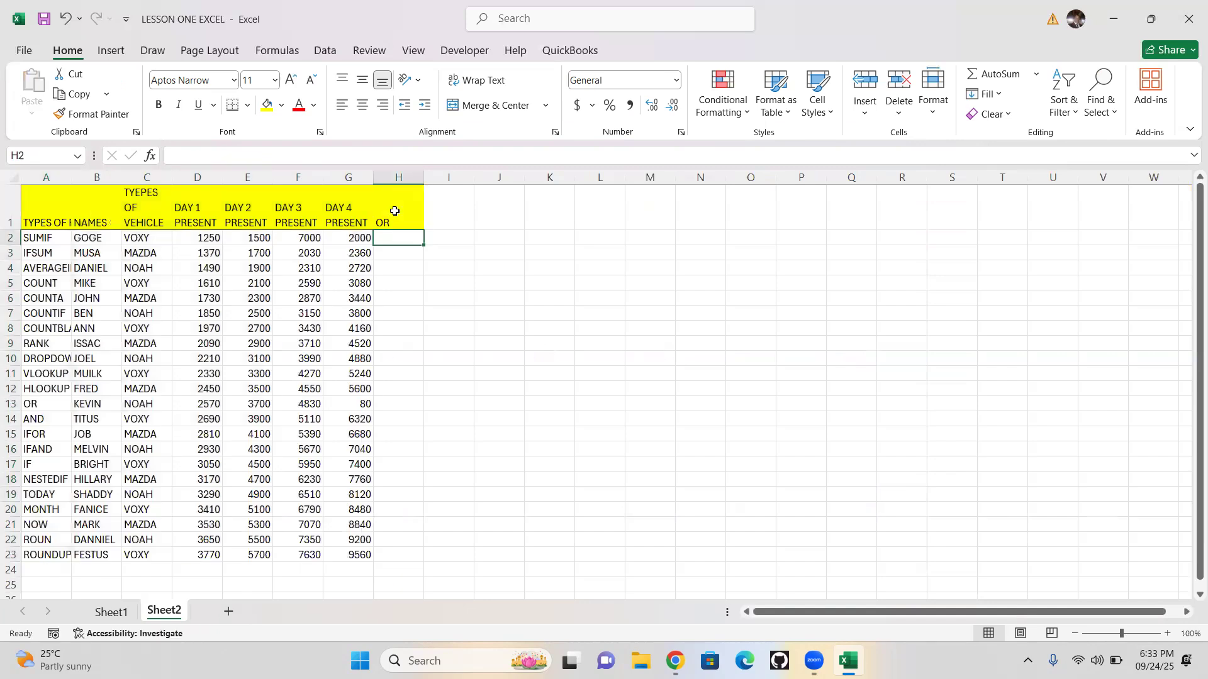
# - Enter an OR formula in H2 testing the DAY 1 and DAY 2 values: =OR(D2=1250,E2=1500)
pyautogui.write('=')
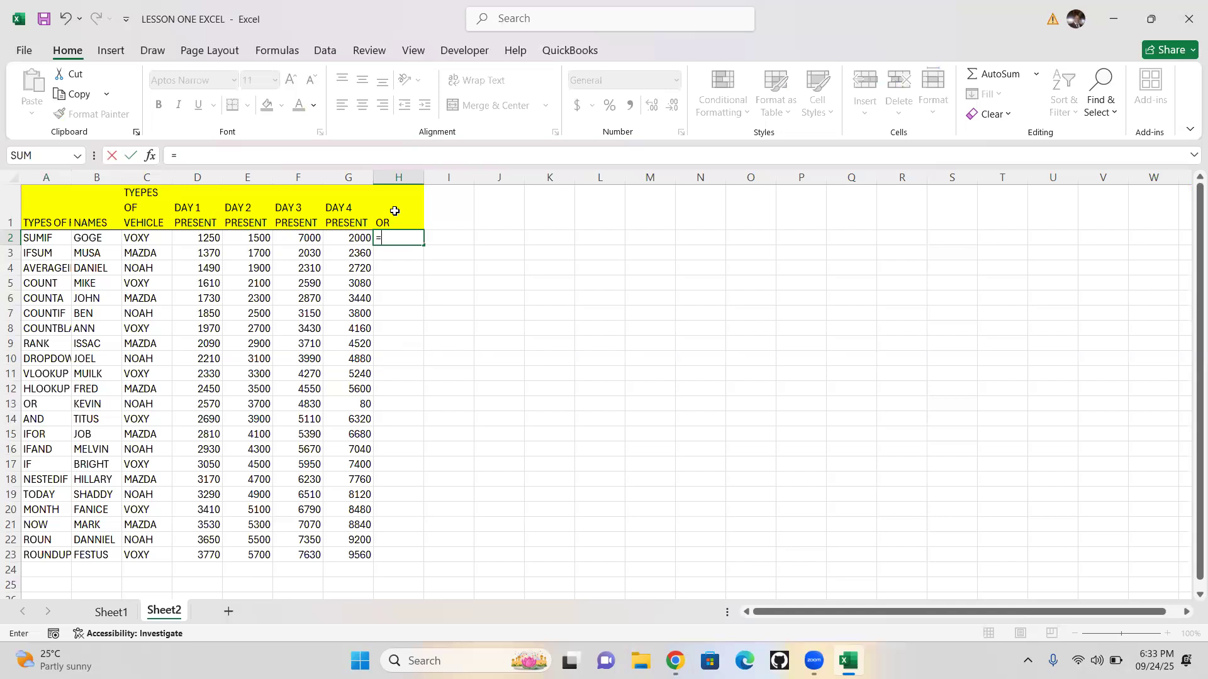
pyautogui.write('OR(')
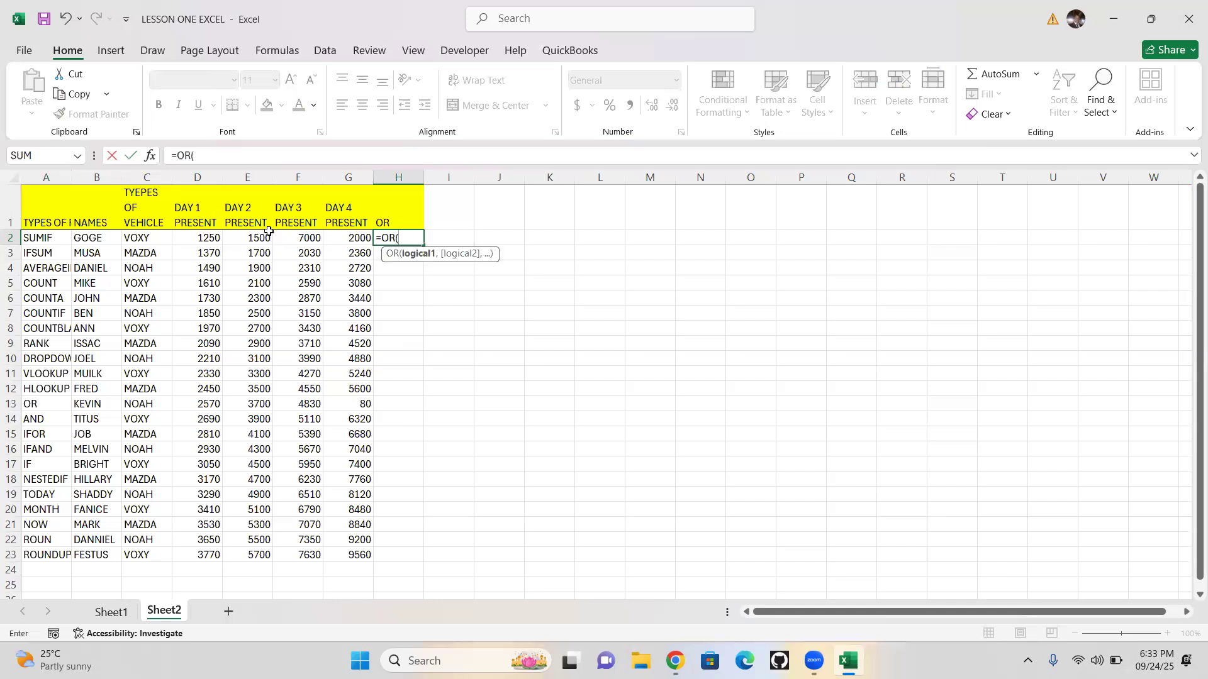
pyautogui.click(202, 240)
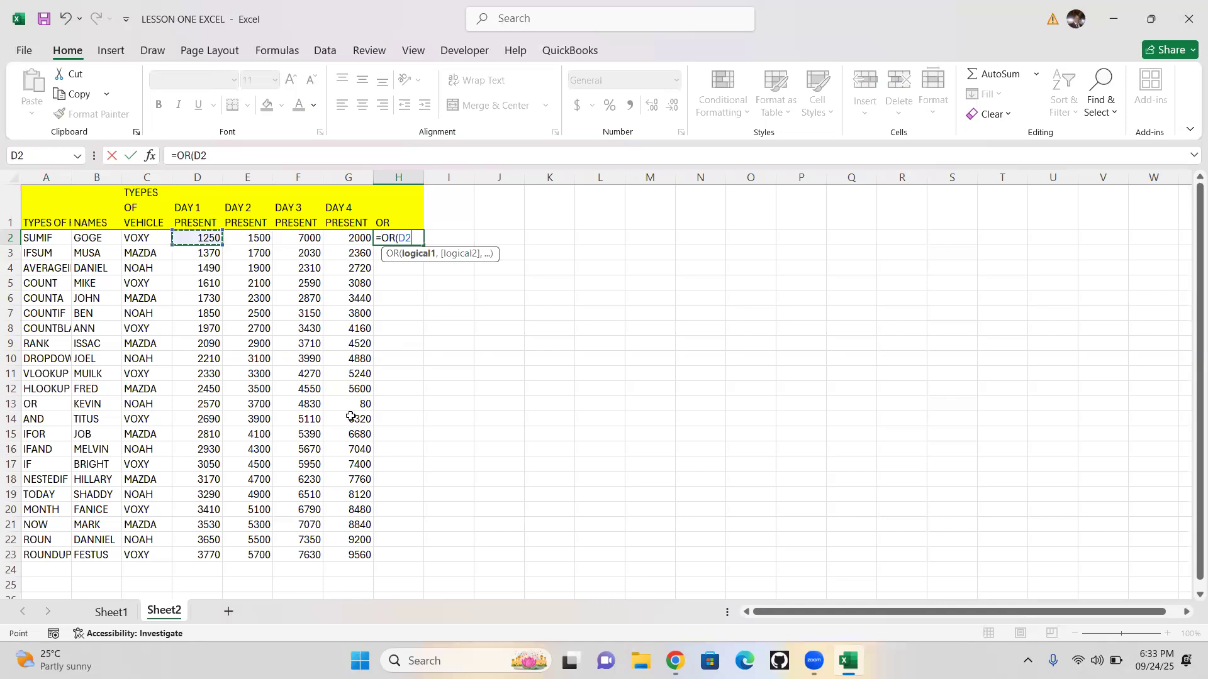
pyautogui.write('=1250,')
pyautogui.click(256, 239)
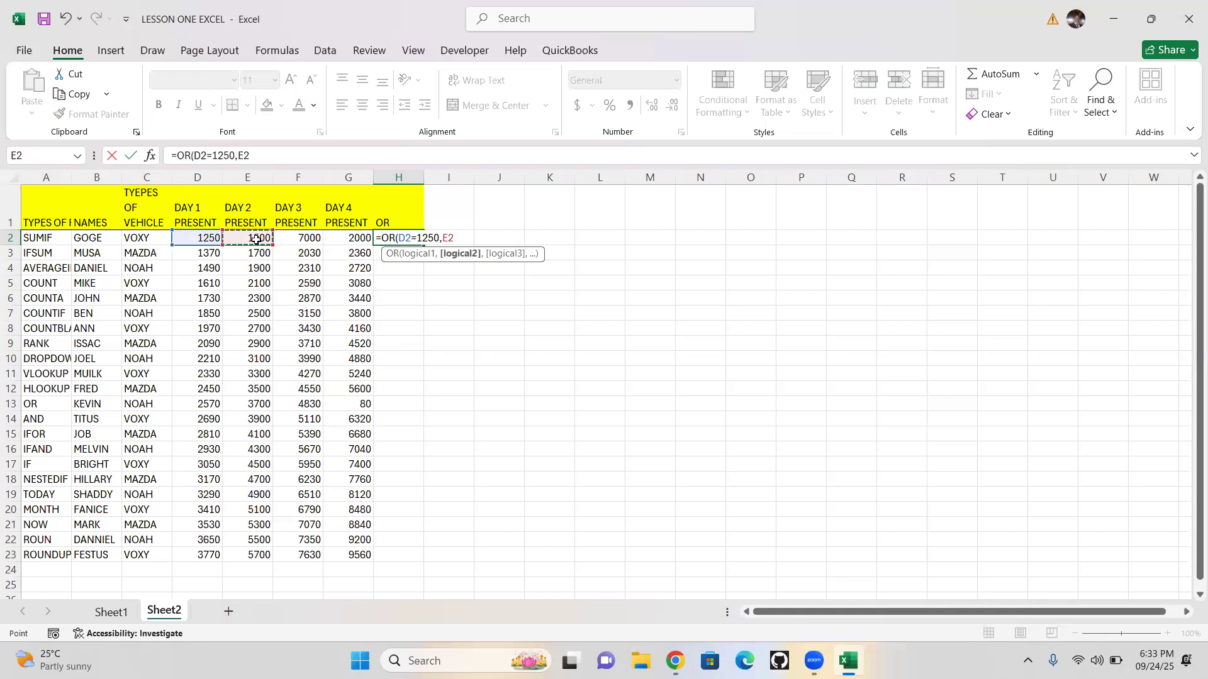
pyautogui.write('=1500')
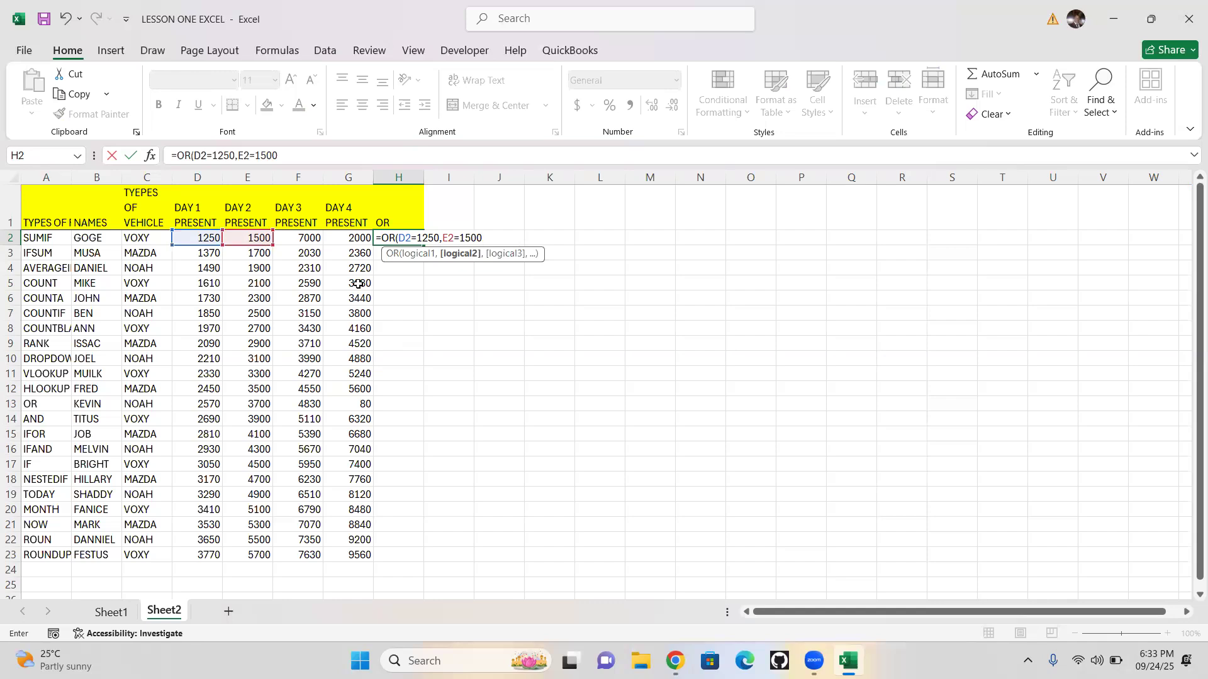
pyautogui.write(')')
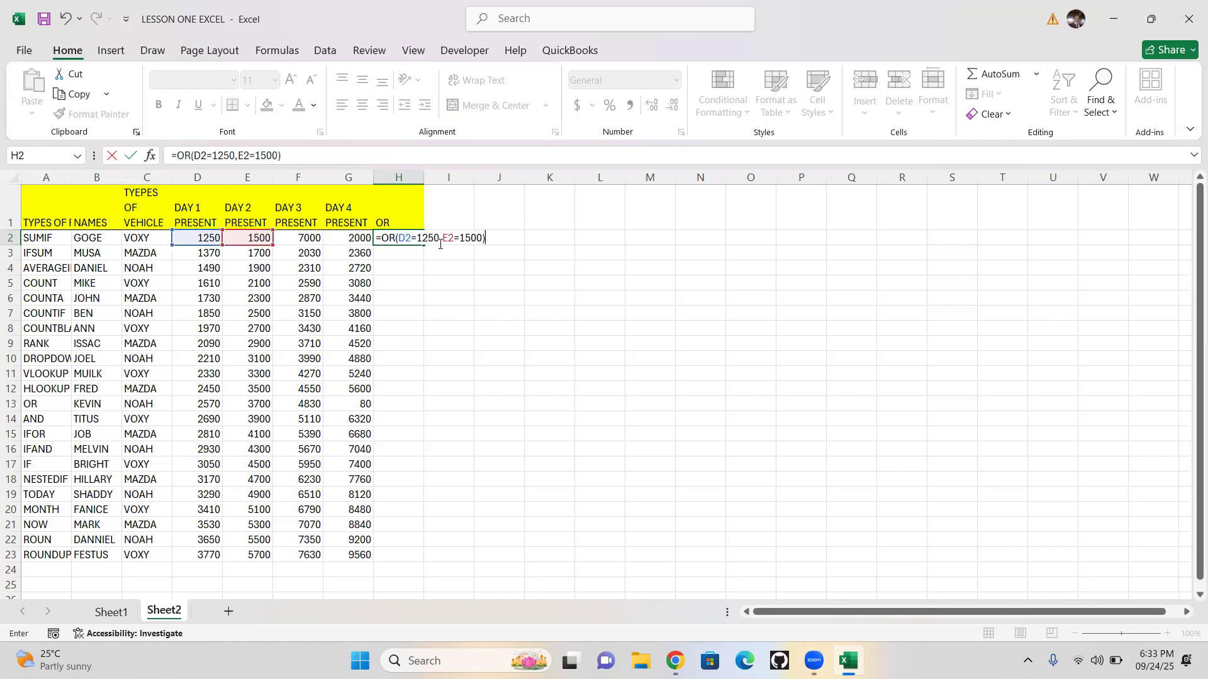
pyautogui.press('Return')
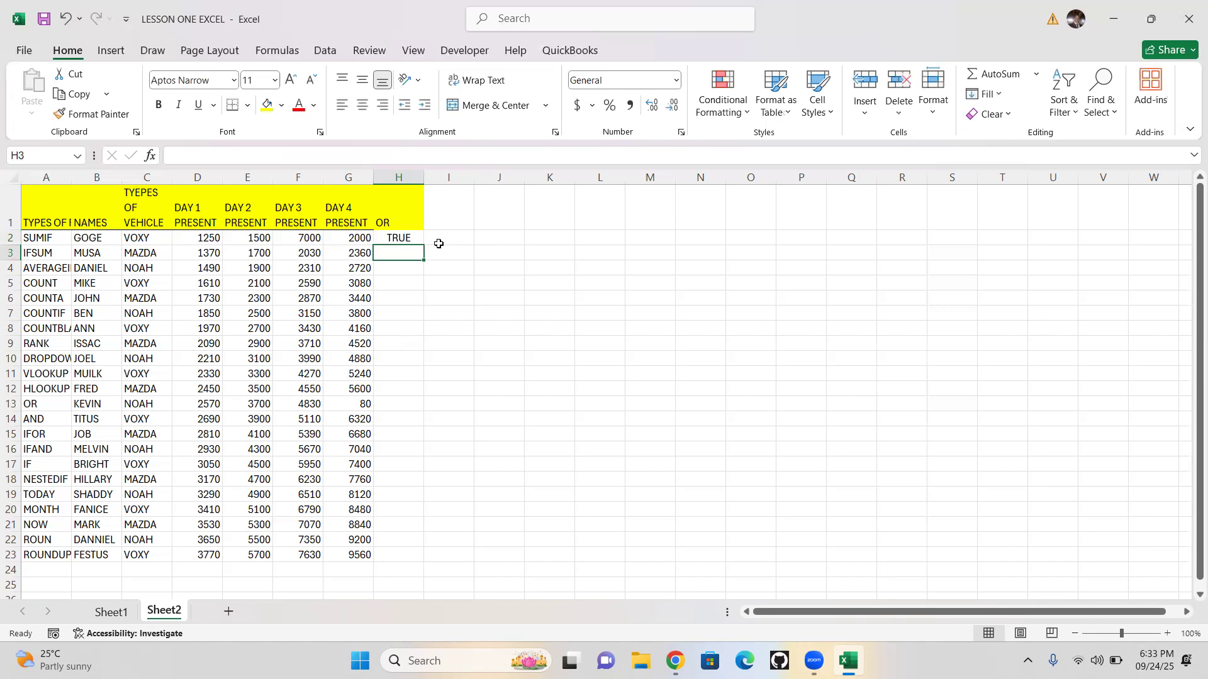
# - Change the DAY 2 condition in the H2 OR formula to E2=1501
pyautogui.click(397, 238)
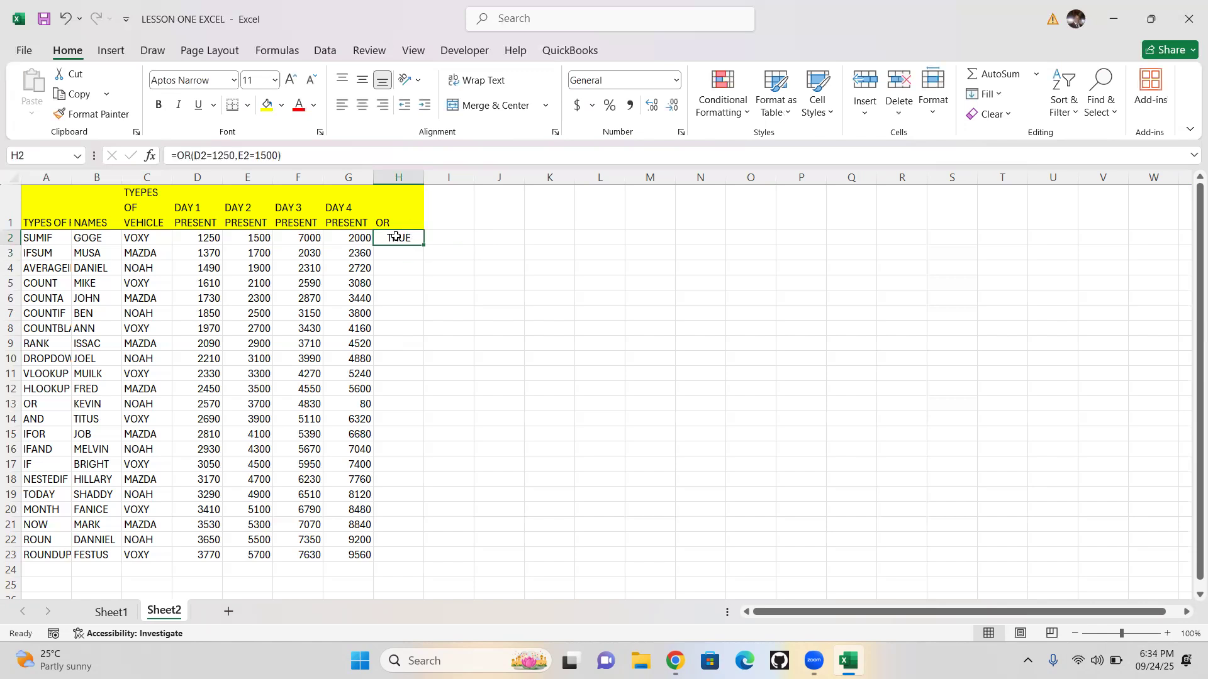
pyautogui.doubleClick(398, 237)
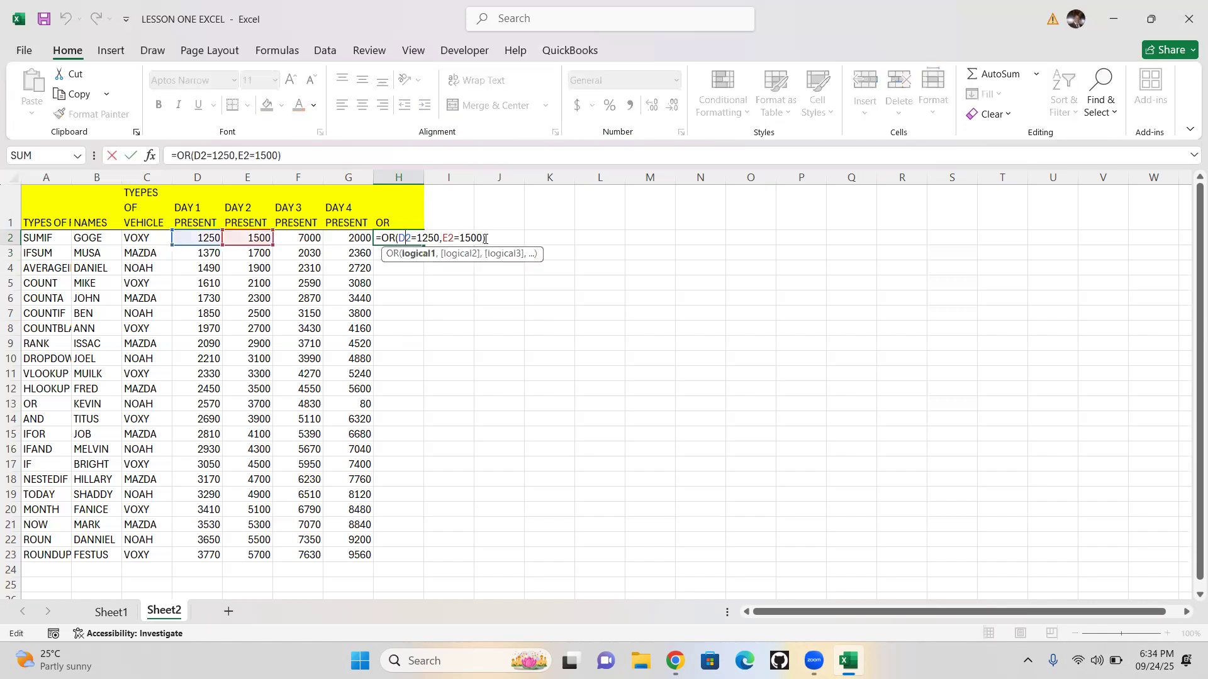
pyautogui.click(478, 242)
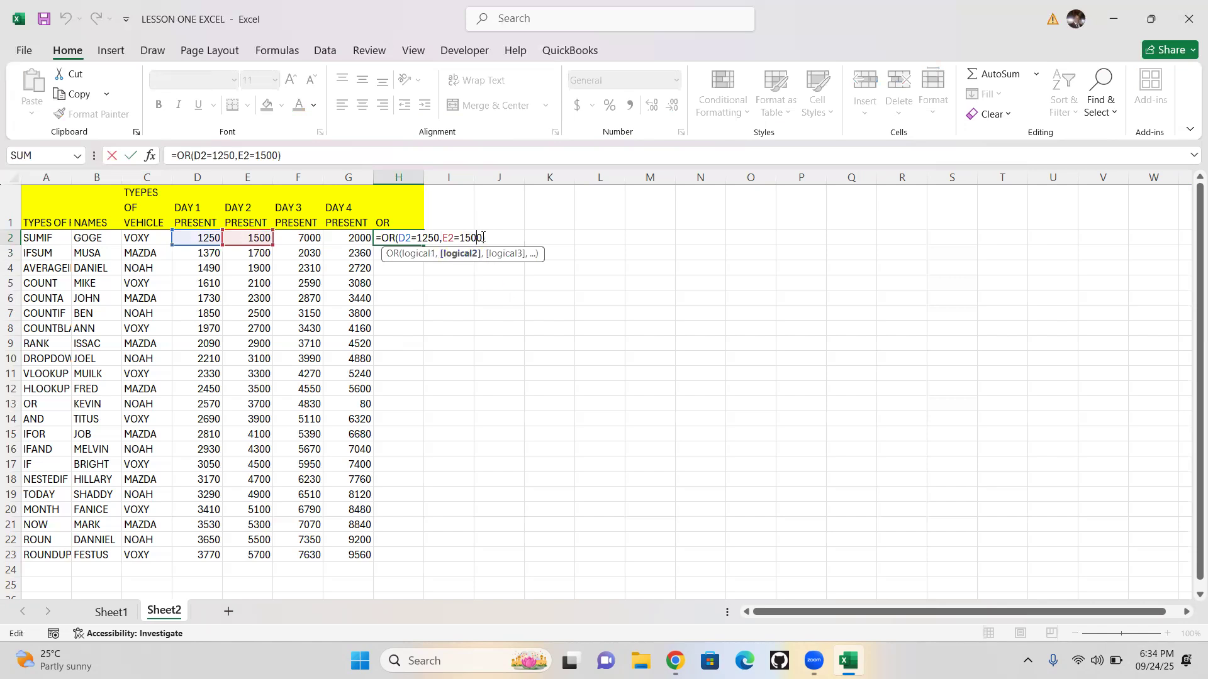
pyautogui.press('BackSpace')
pyautogui.write('1')
pyautogui.press('Return')
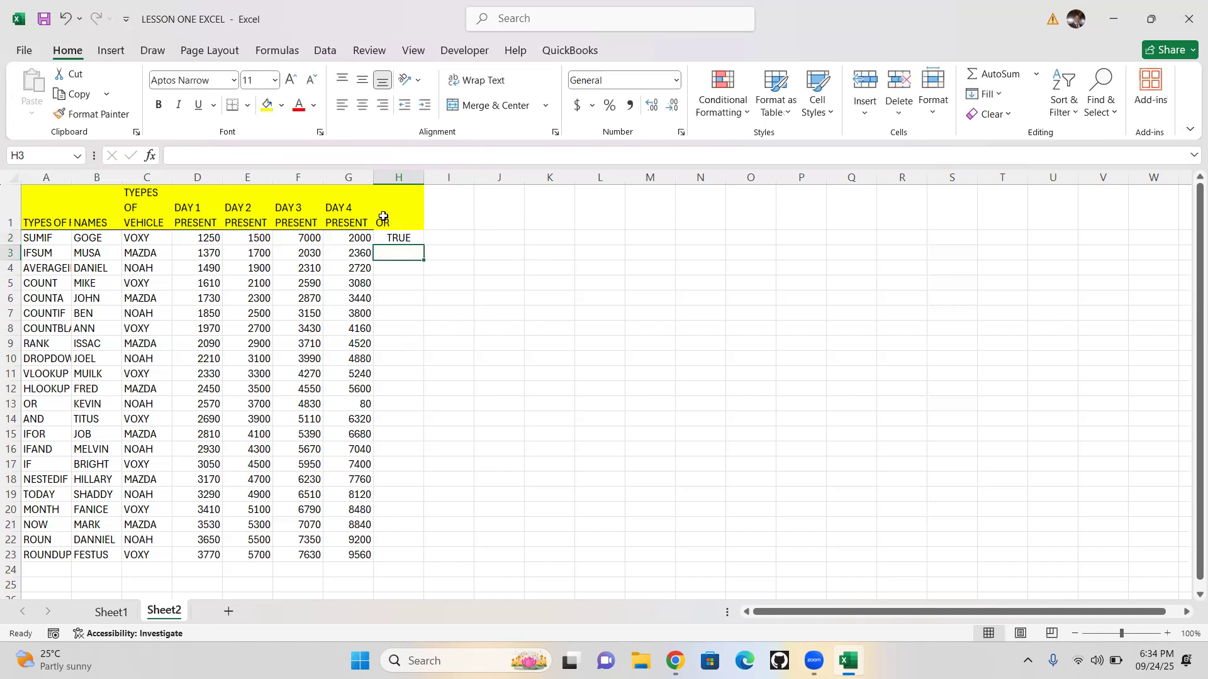
# - Change the DAY 1 condition in the H2 OR formula to D2=1251
pyautogui.click(392, 237)
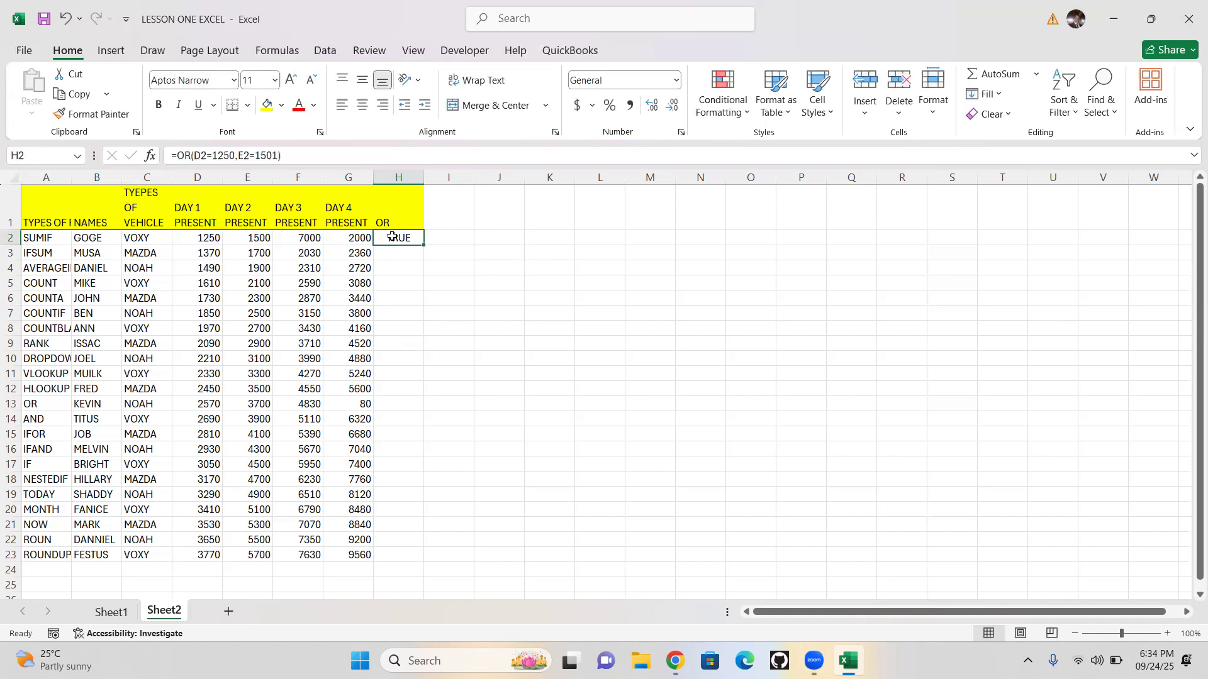
pyautogui.doubleClick(390, 237)
pyautogui.click(440, 237)
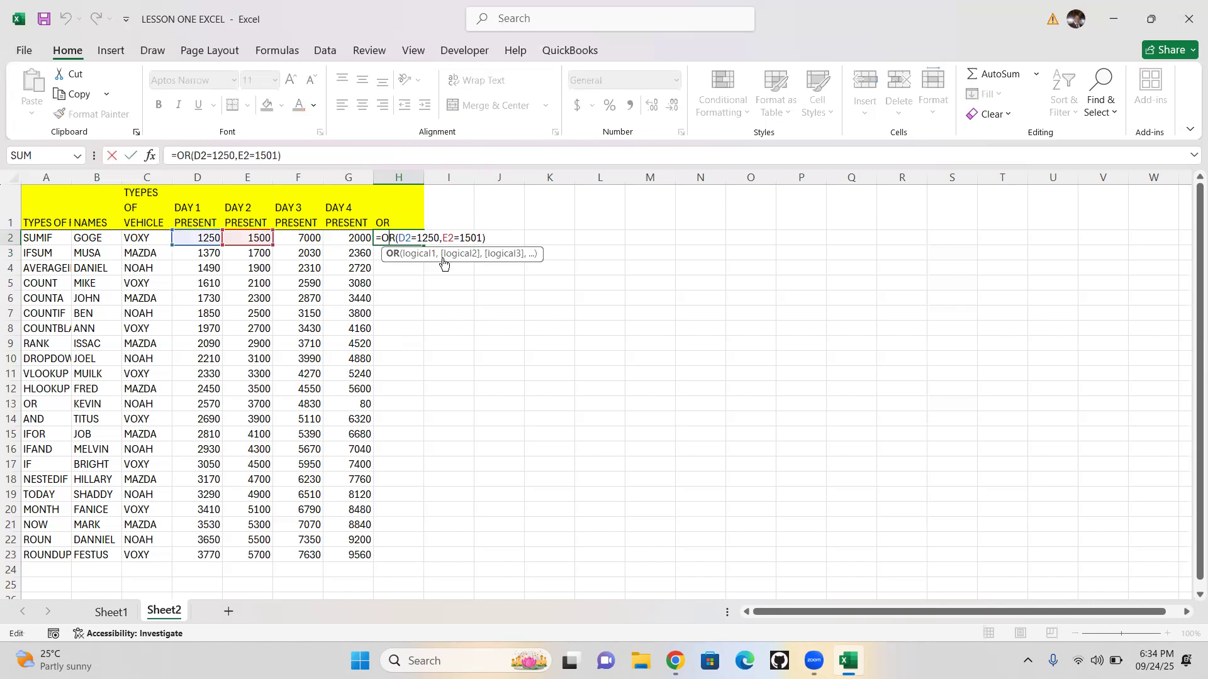
pyautogui.press('BackSpace')
pyautogui.write('1')
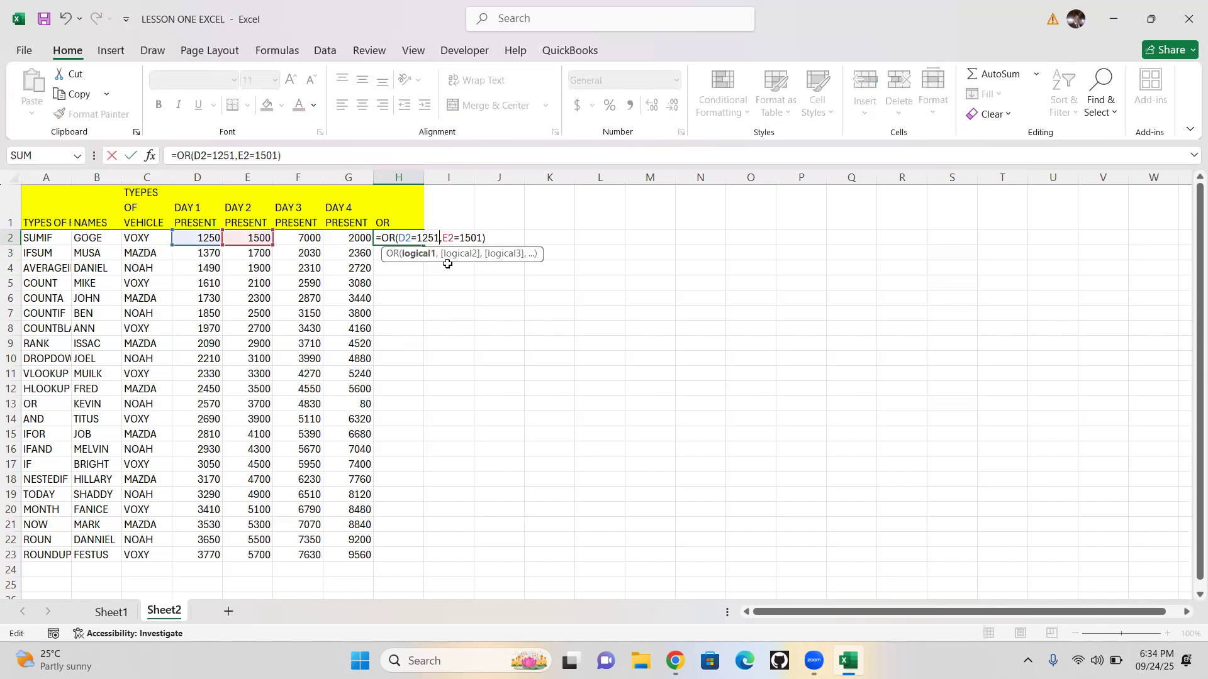
pyautogui.press('Return')
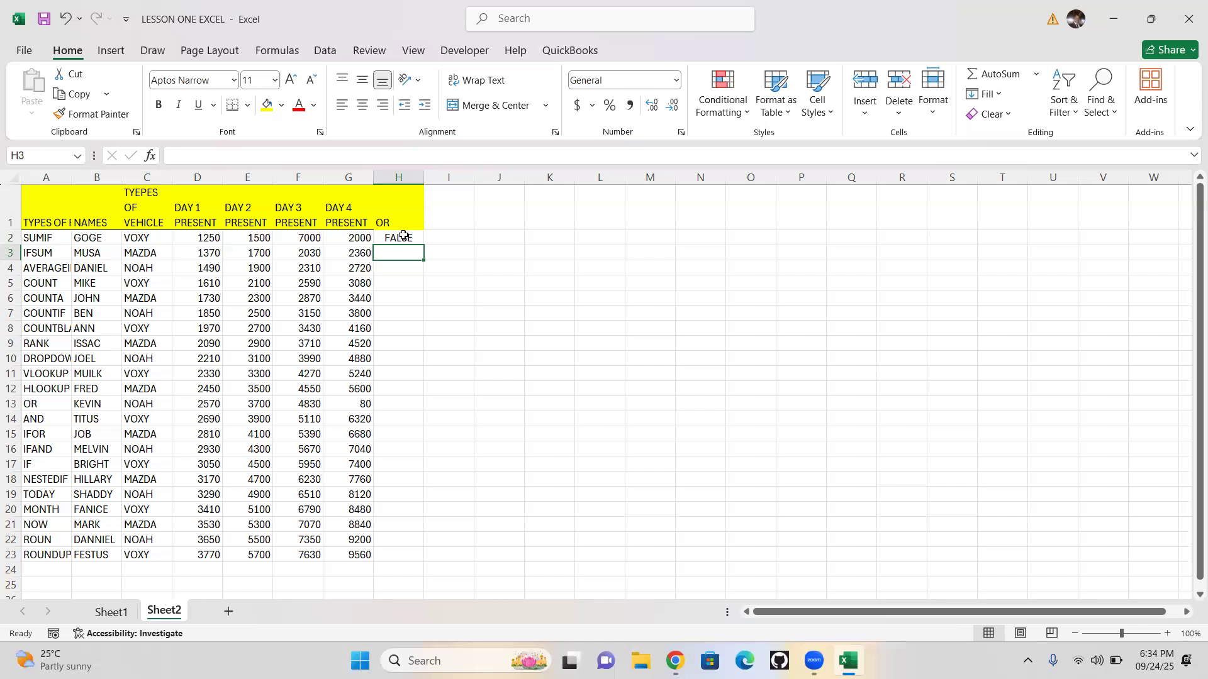
# - Add the column header AND in I1, beside the OR header
pyautogui.click(444, 221)
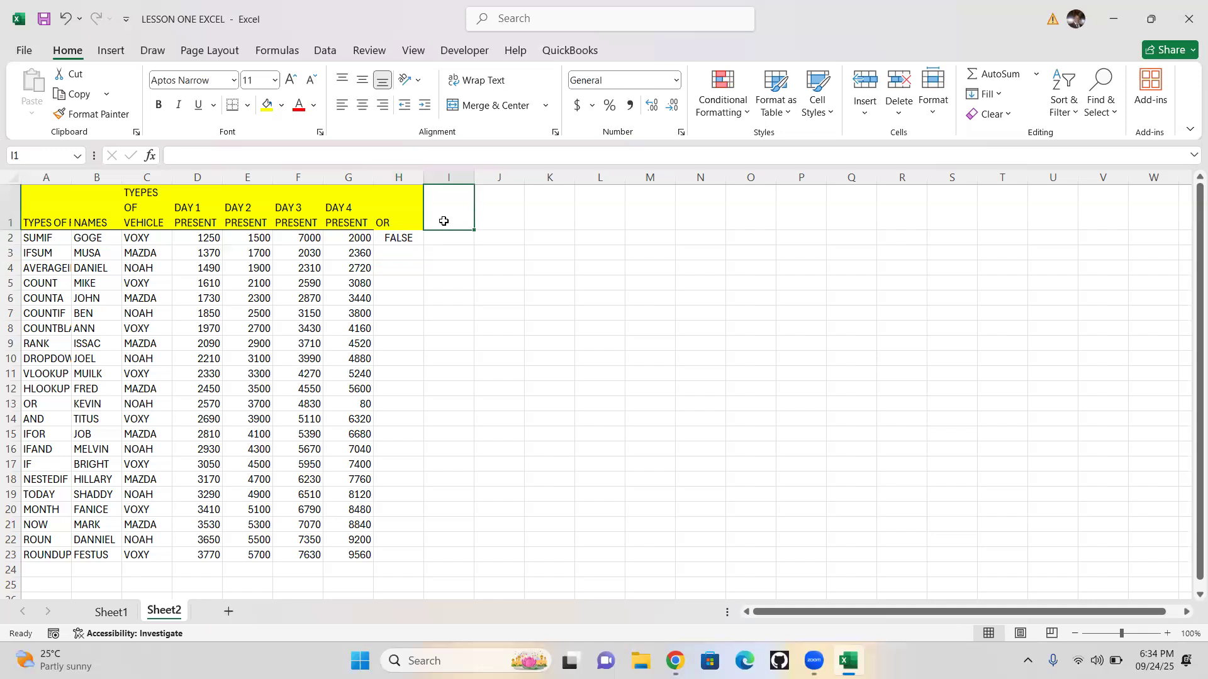
pyautogui.write('AND')
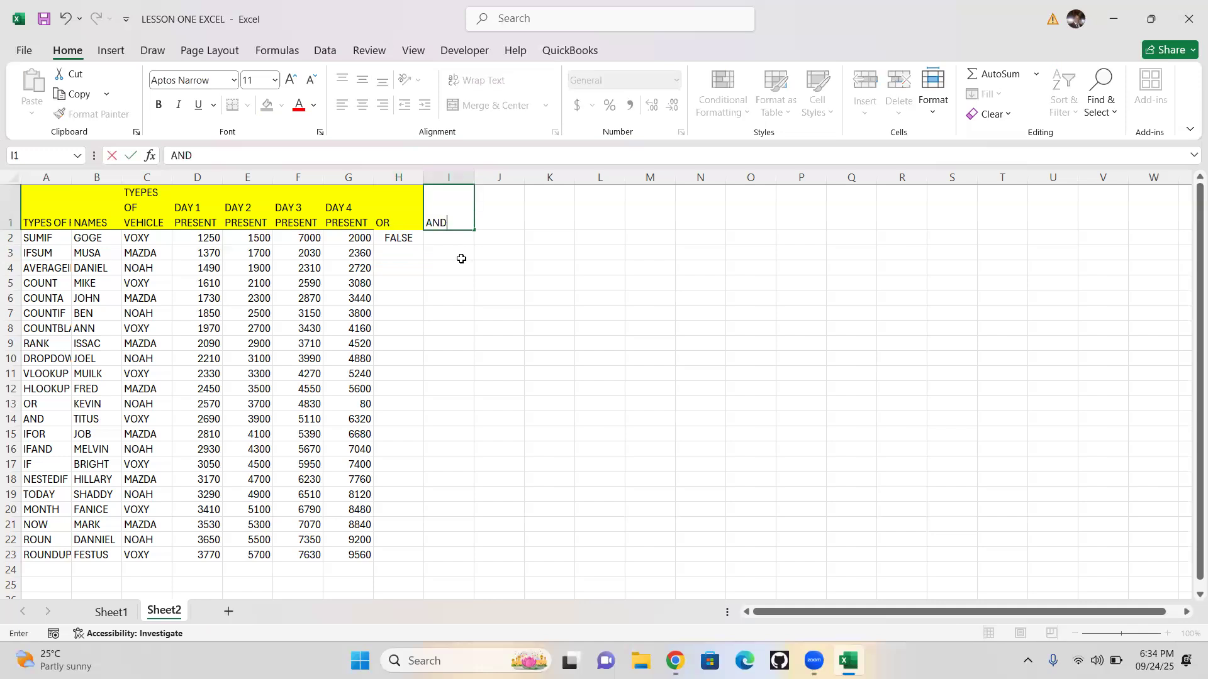
pyautogui.click(460, 235)
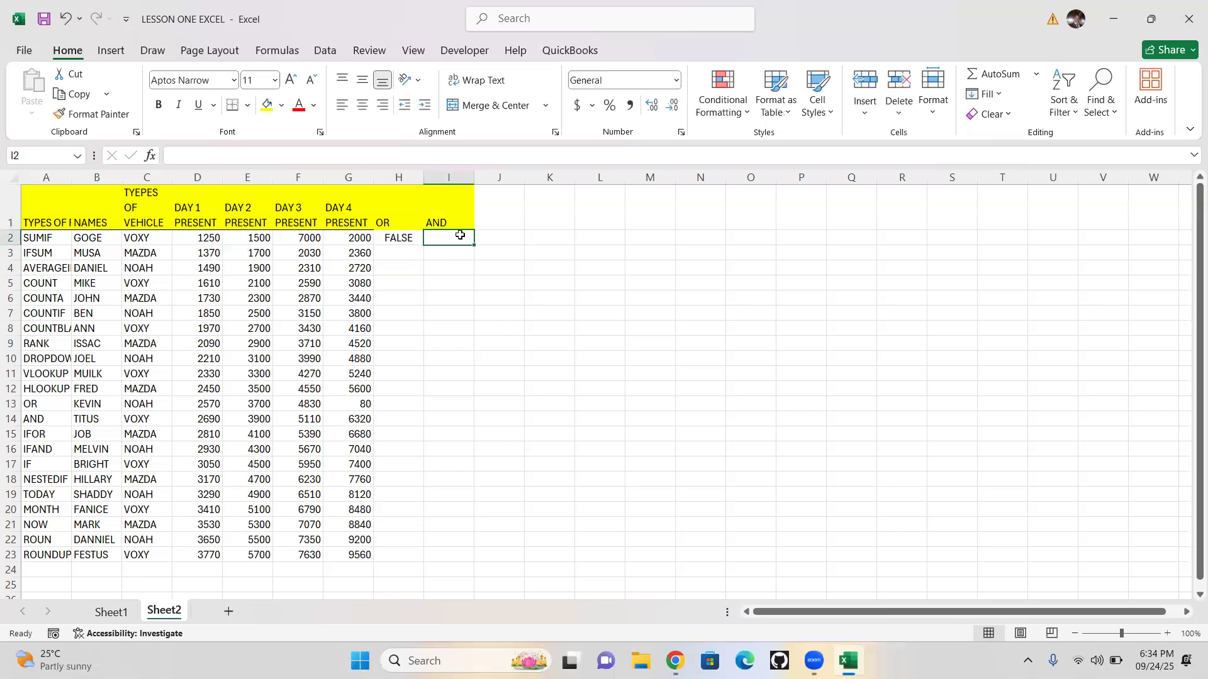
# - Enter an AND formula in I2 testing the DAY 1 and DAY 2 values: =AND(D2=1250,E2=1500)
pyautogui.write('=')
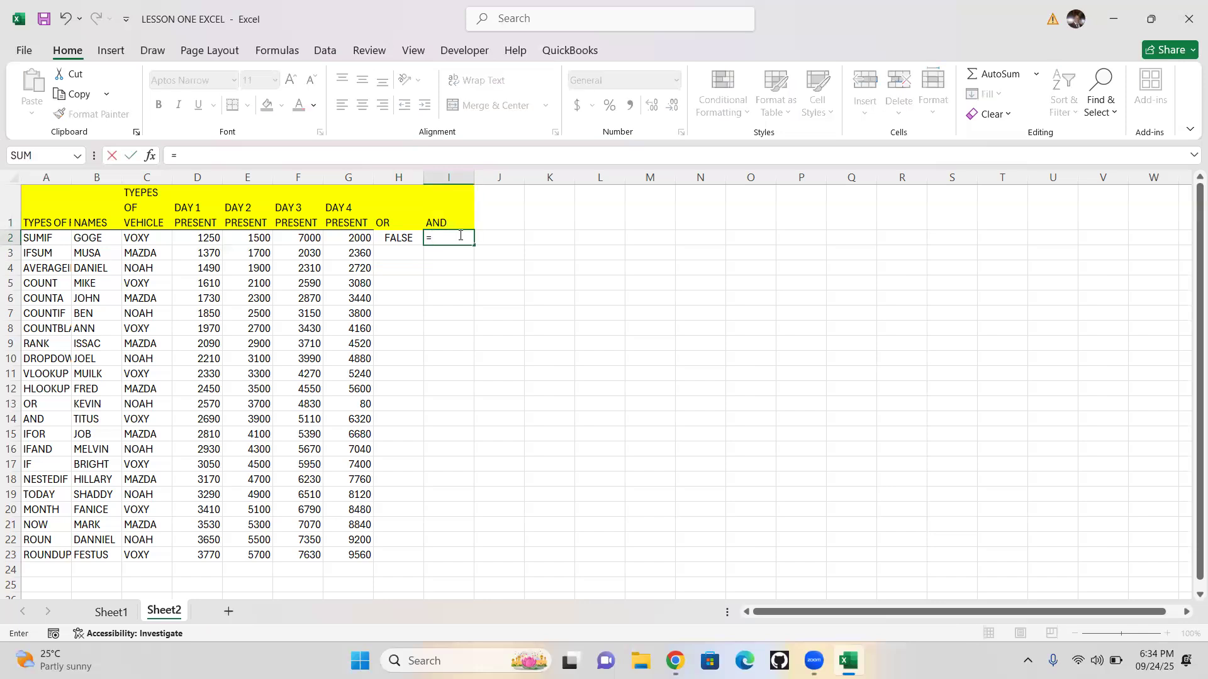
pyautogui.write('AND')
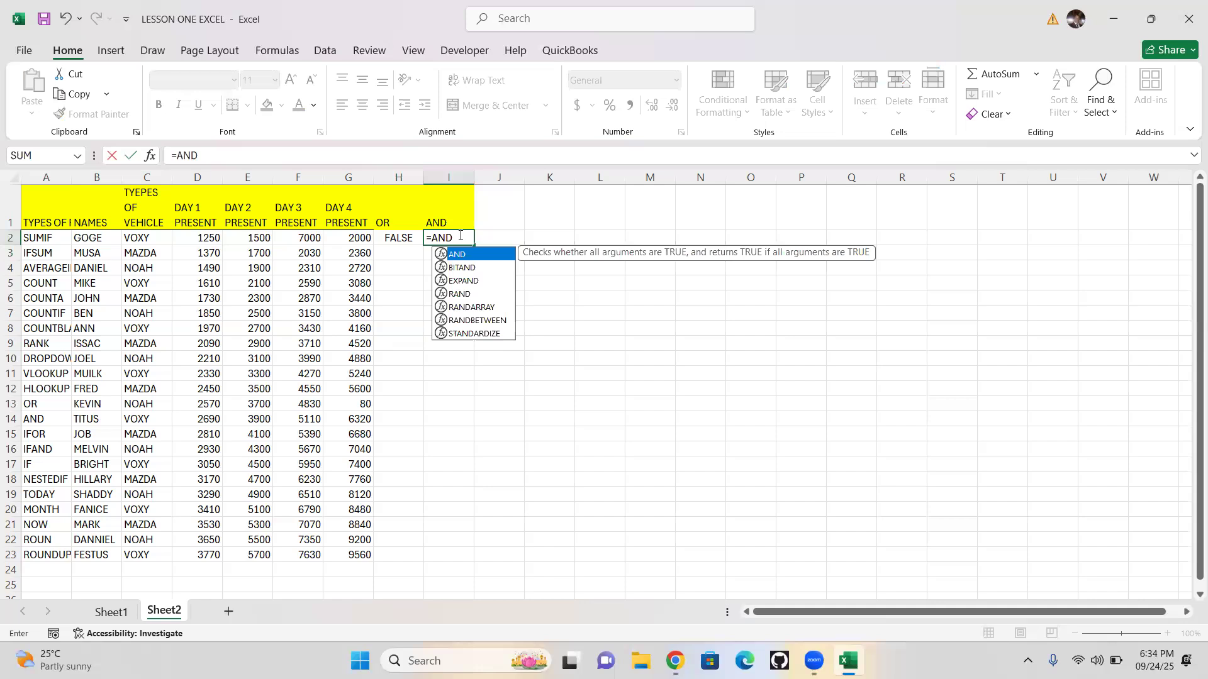
pyautogui.write('(')
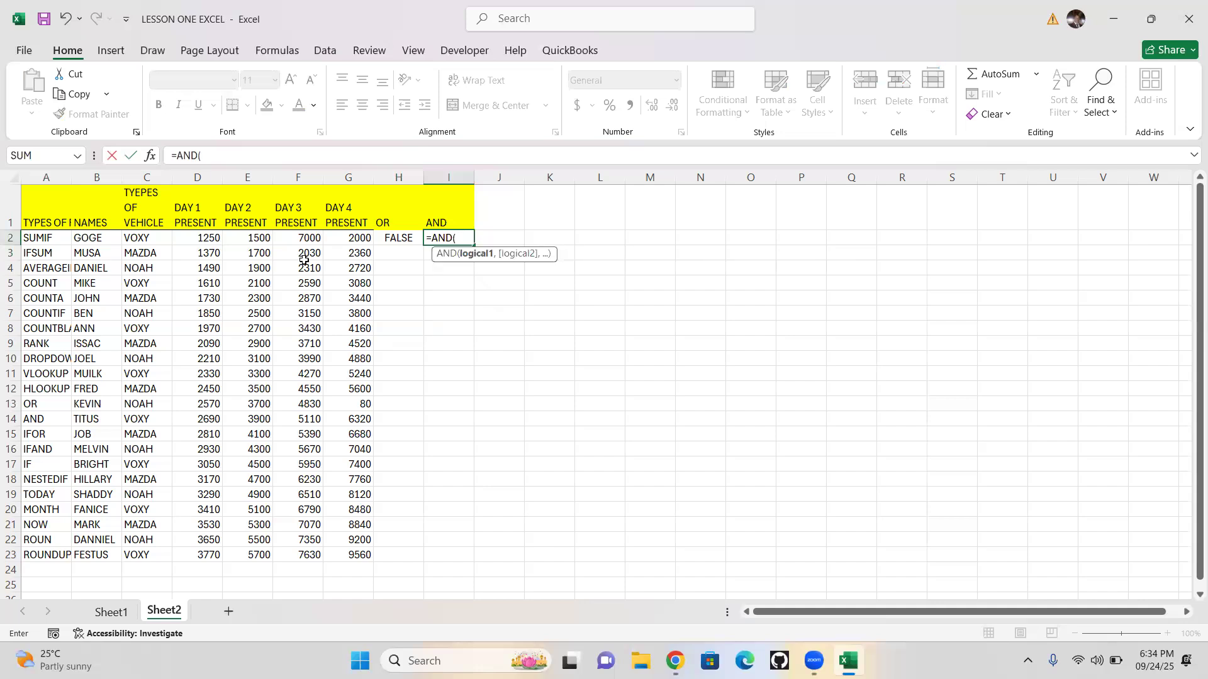
pyautogui.click(208, 238)
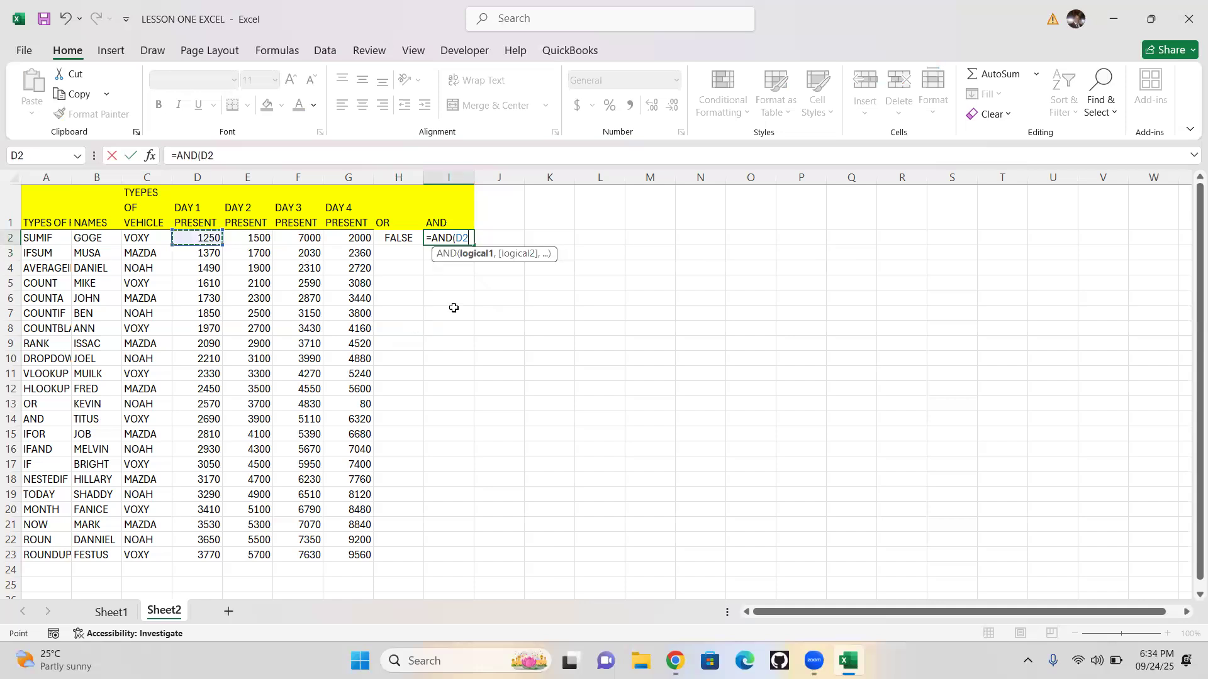
pyautogui.write('=1250')
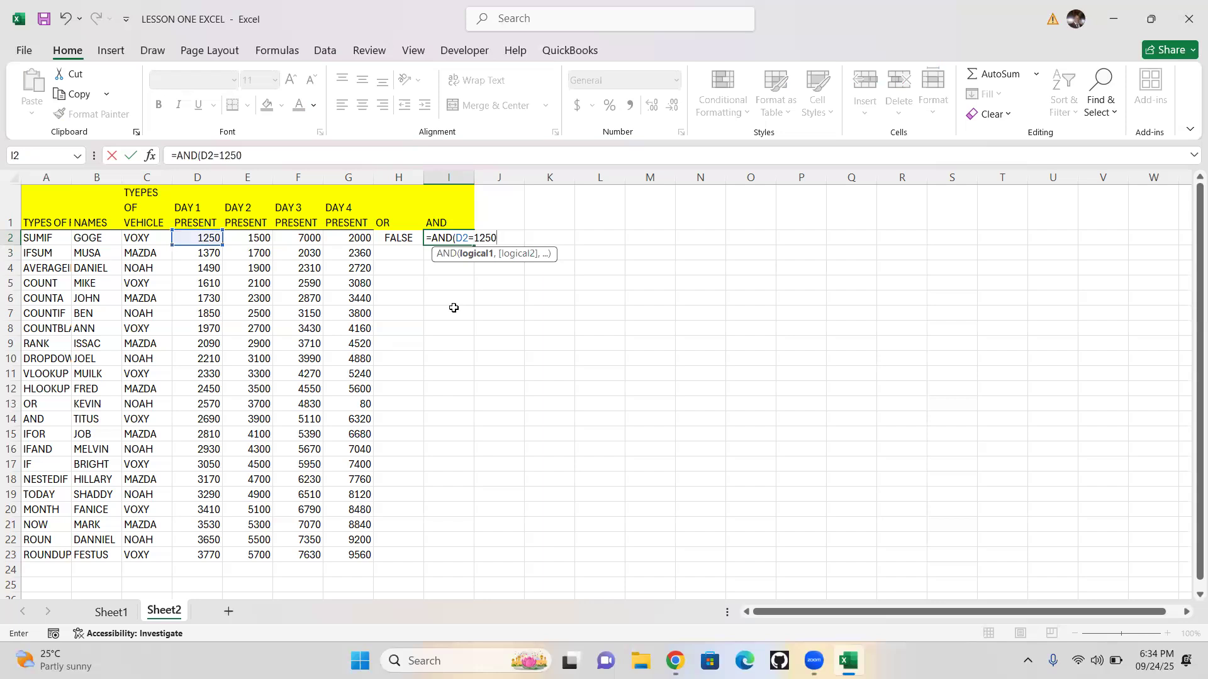
pyautogui.write(',')
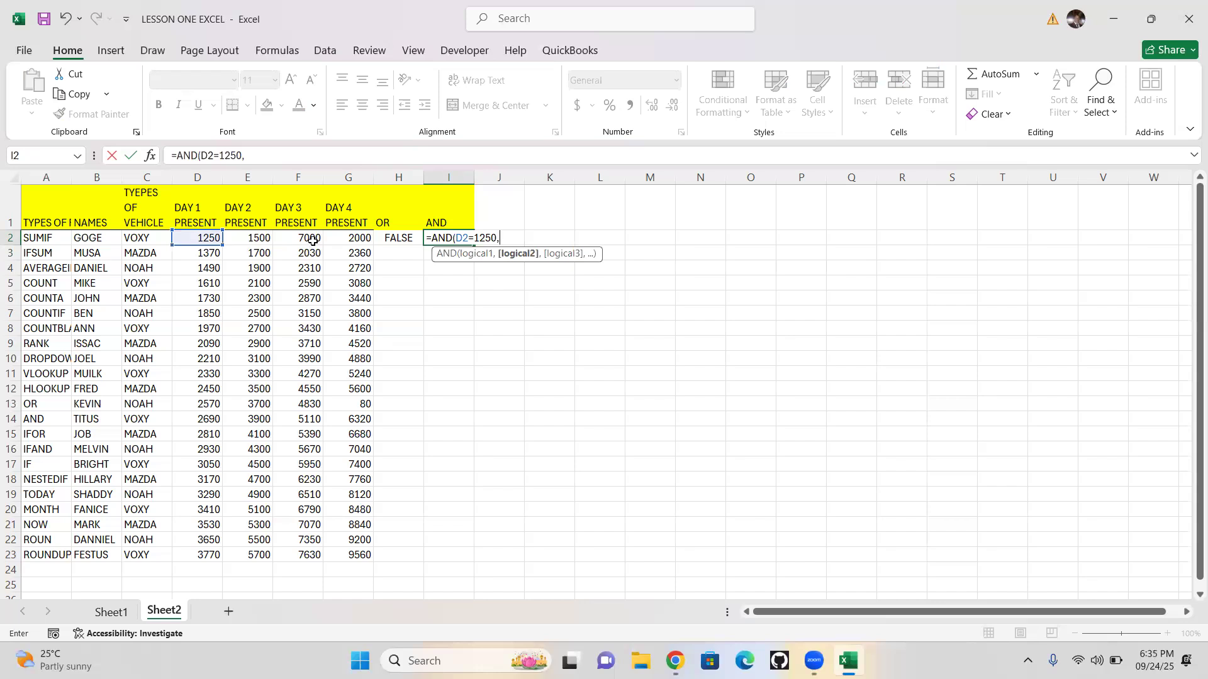
pyautogui.click(255, 240)
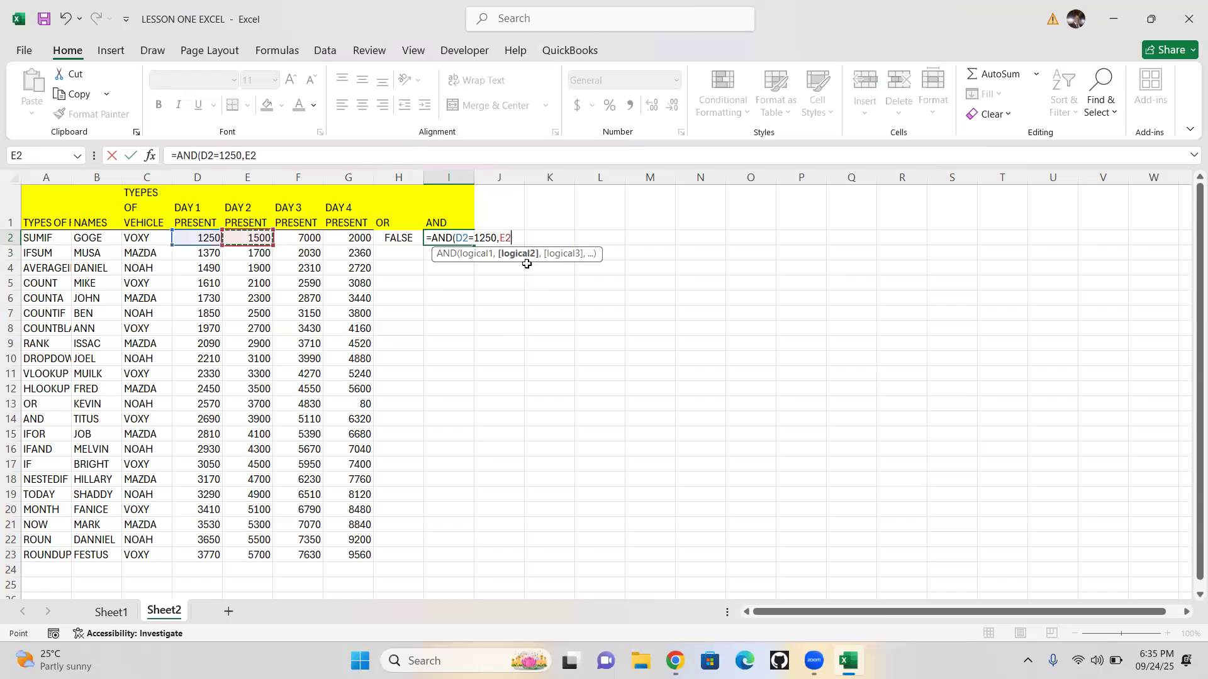
pyautogui.write('=1500')
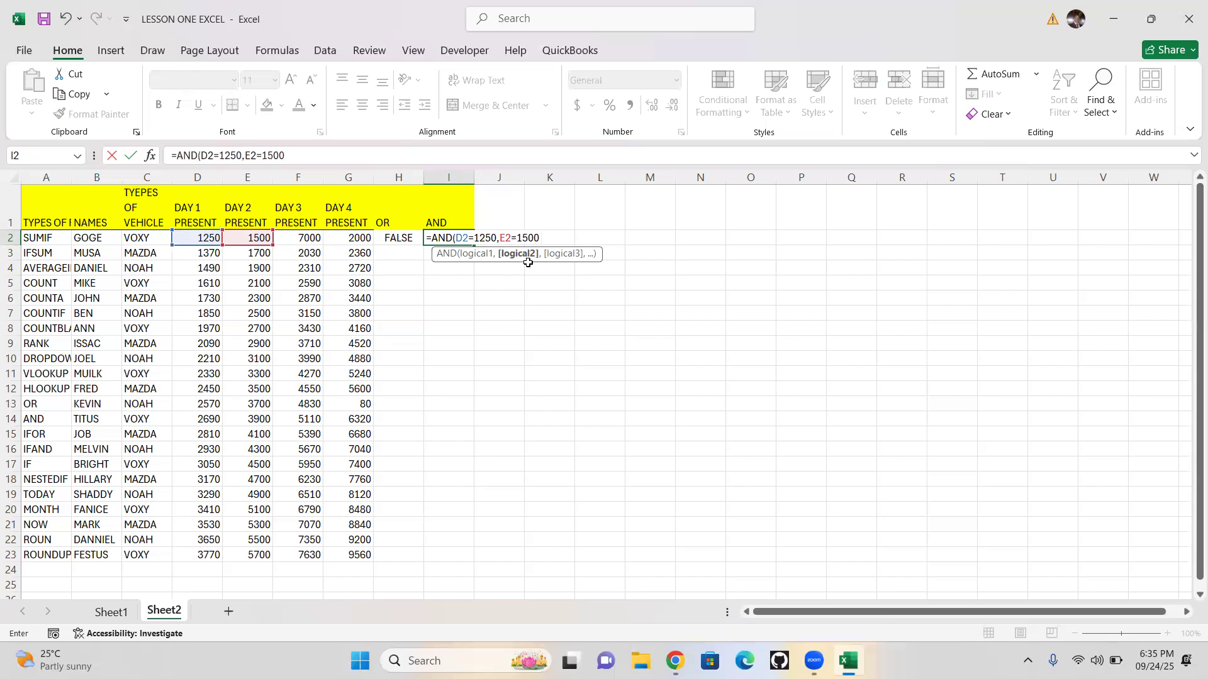
pyautogui.write(')')
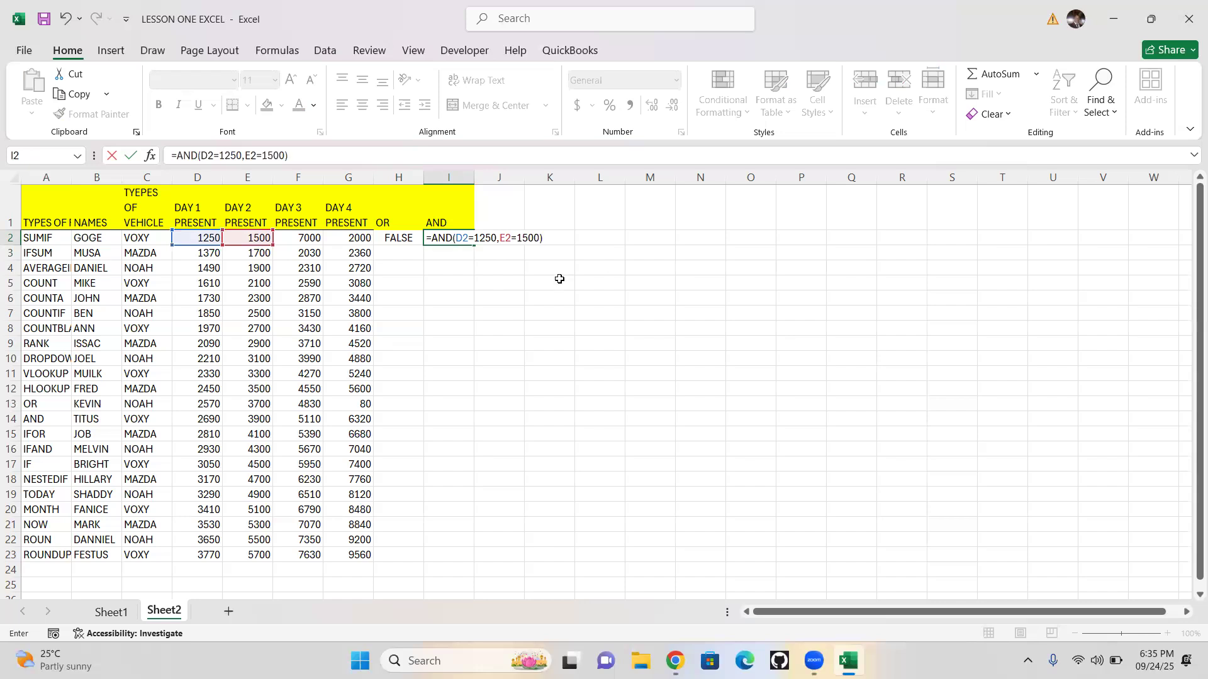
pyautogui.press('Return')
# - Change the DAY 2 condition in the I2 AND formula to E2=1501
pyautogui.click(461, 238)
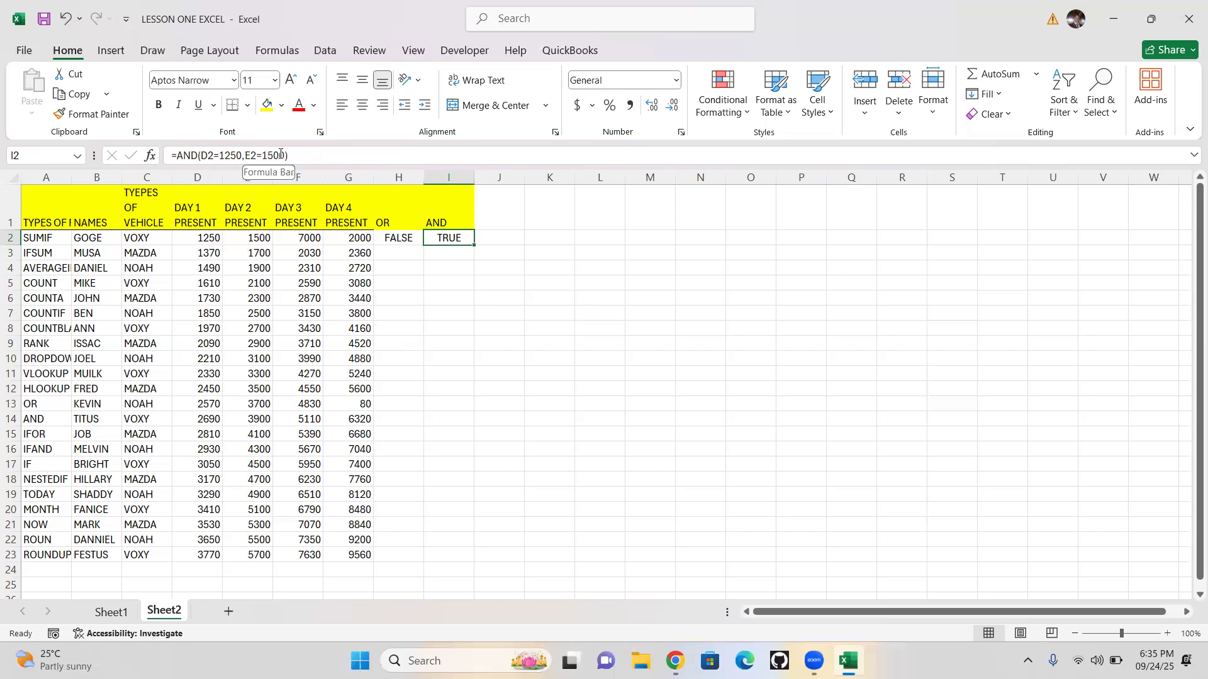
pyautogui.doubleClick(460, 237)
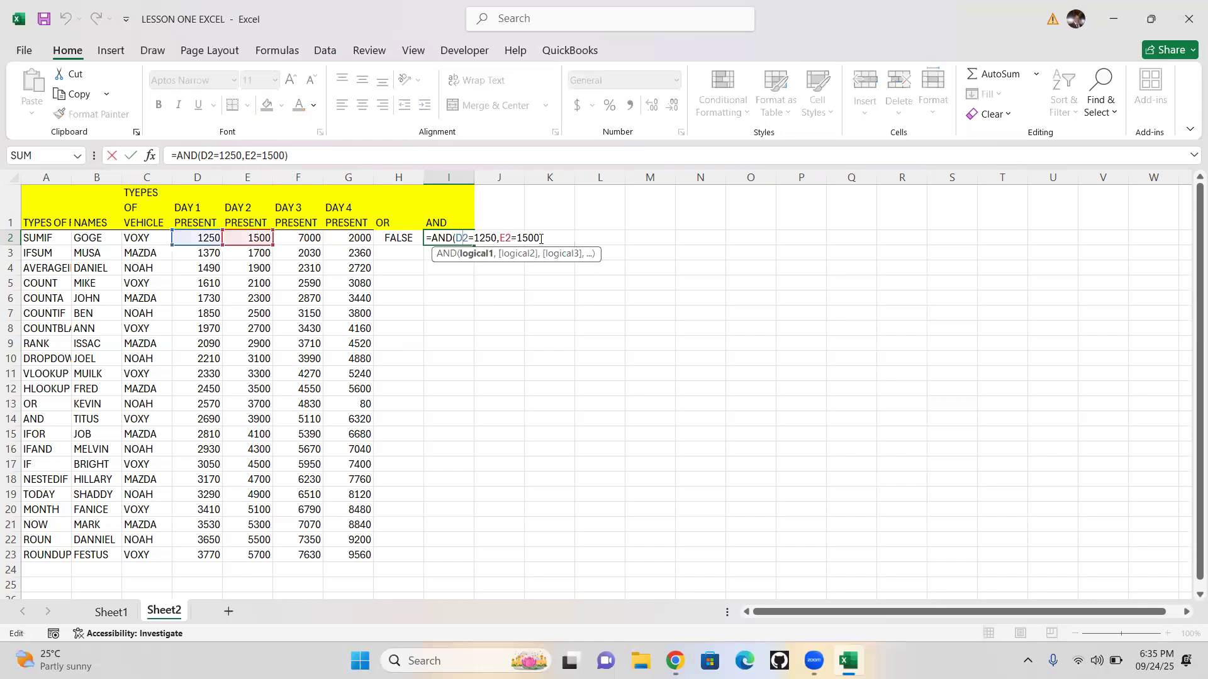
pyautogui.press('BackSpace')
pyautogui.write('1')
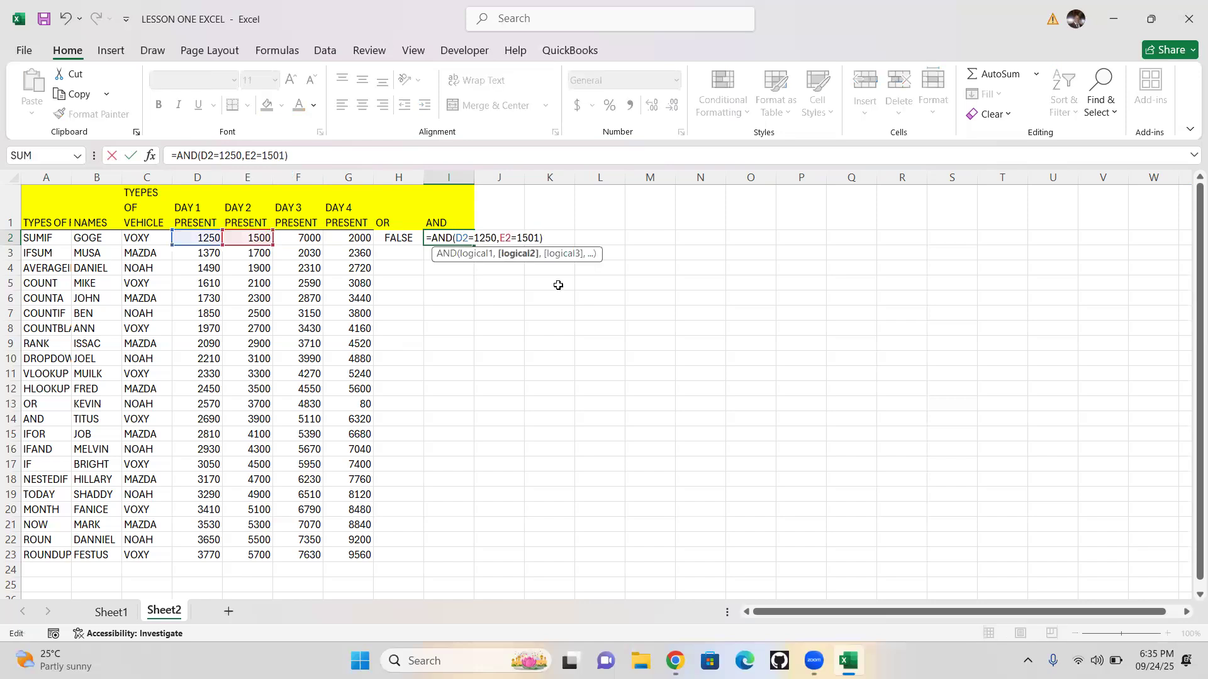
pyautogui.press('Return')
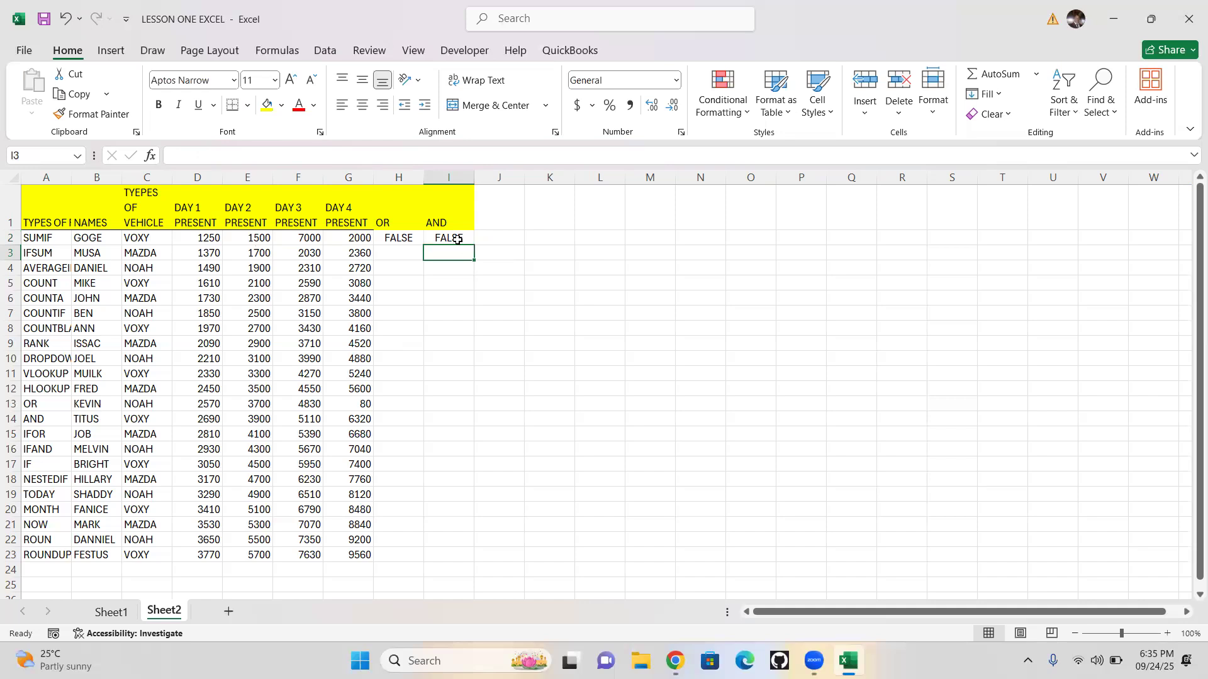
# - Compare the OR formula in H2 with the AND formula in I2
pyautogui.click(418, 239)
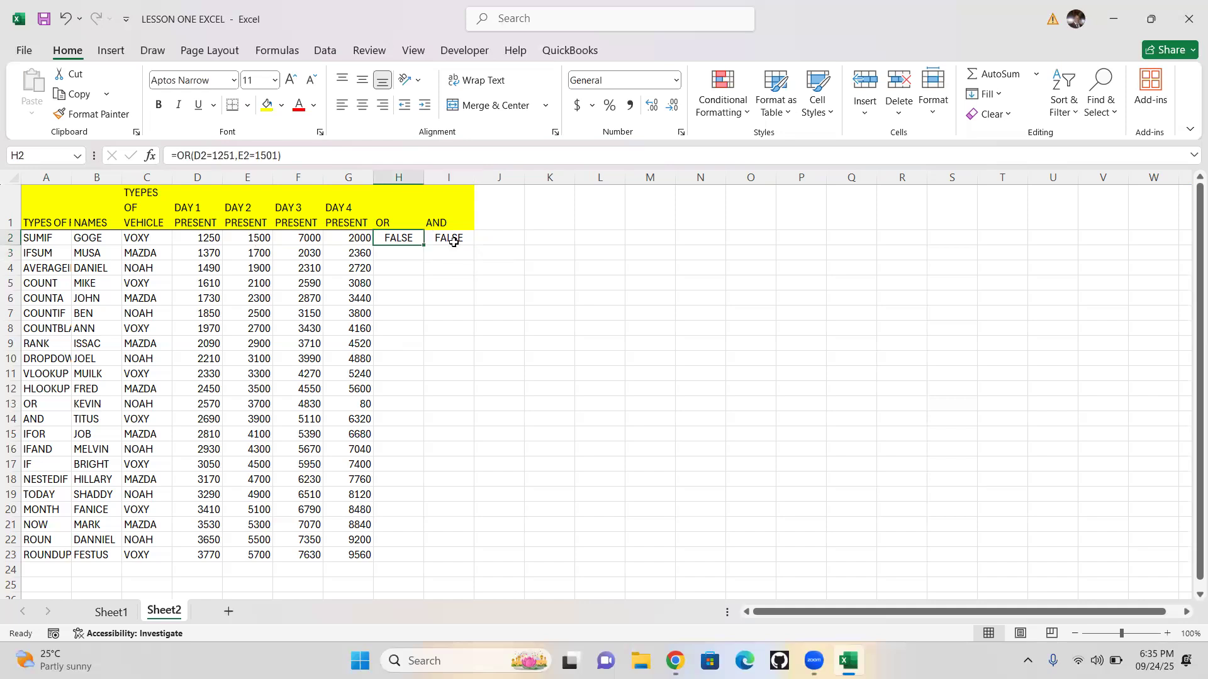
pyautogui.click(453, 238)
pyautogui.click(398, 238)
pyautogui.click(445, 228)
pyautogui.click(444, 245)
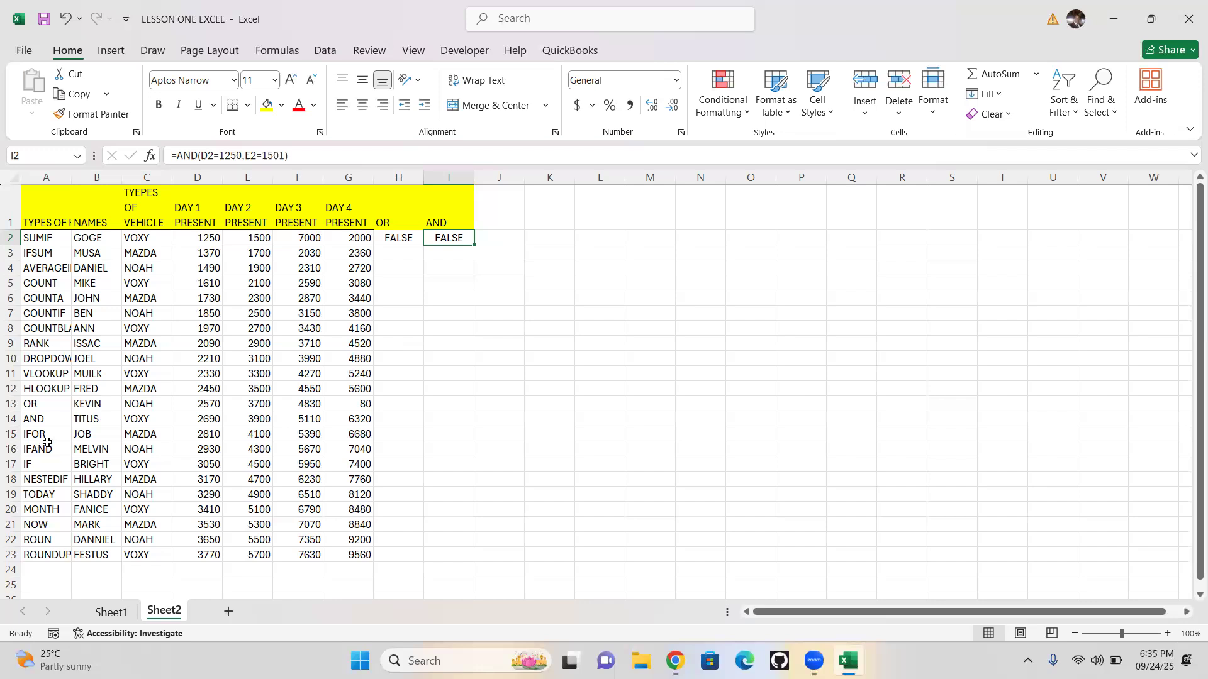
# - Add the column header IF OR in J1, beside the AND header
pyautogui.click(489, 219)
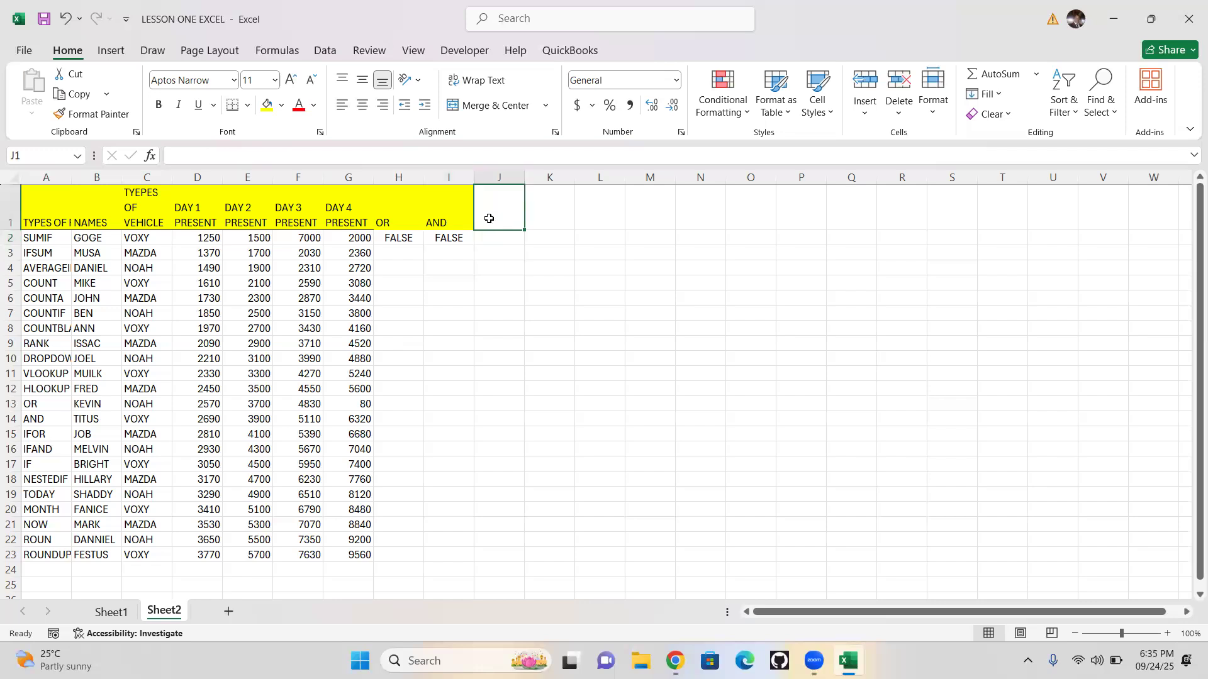
pyautogui.write('0')
pyautogui.press('BackSpace')
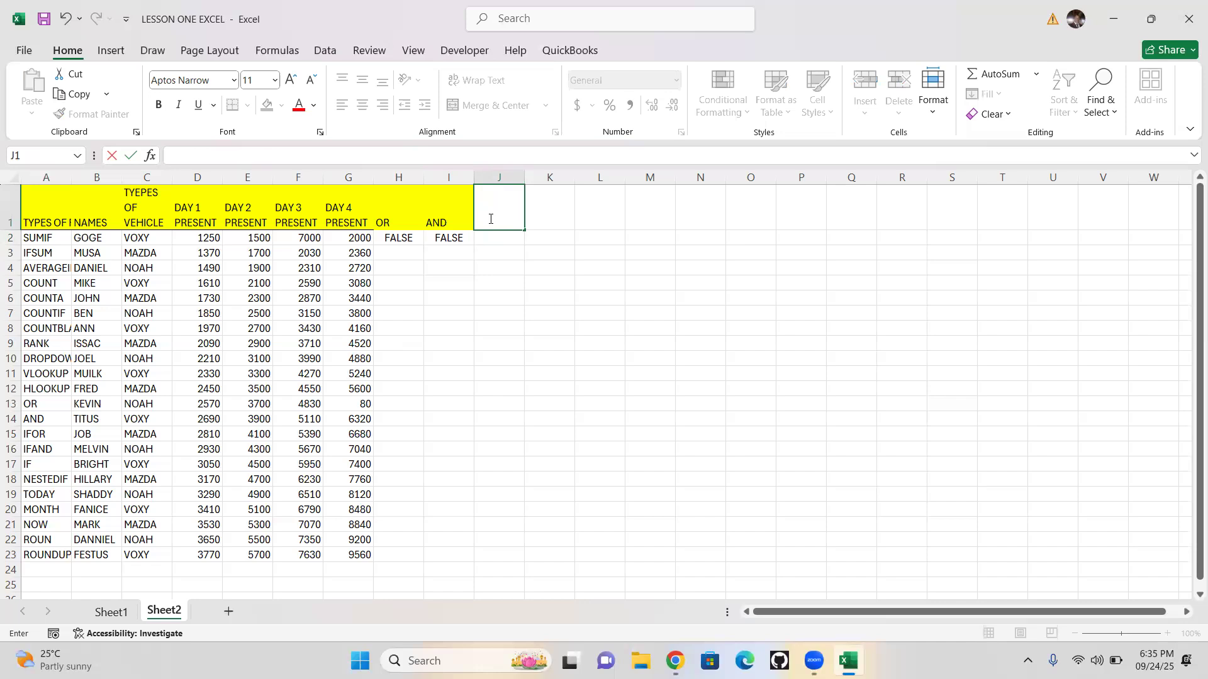
pyautogui.write('IF OR')
pyautogui.click(470, 238)
pyautogui.click(487, 235)
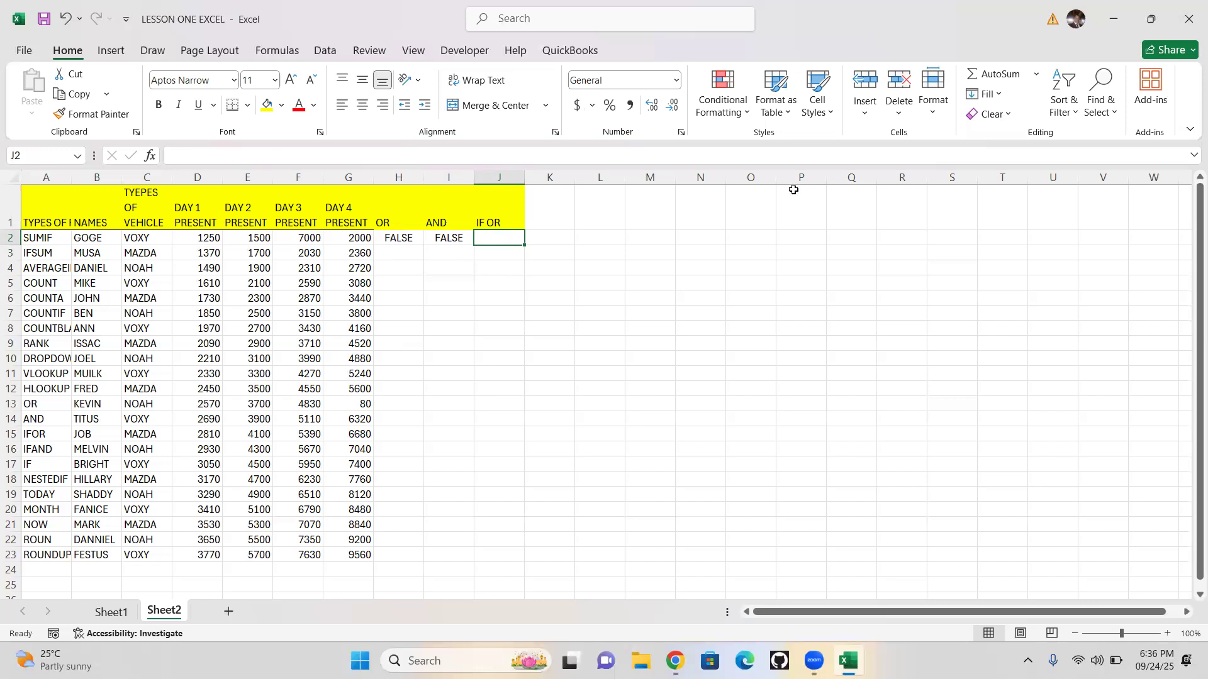
# - Copy the OR formula text from H2 into J2 under the IF OR header, keeping its D2 and E2 references
pyautogui.press('Left')
pyautogui.press('Left')
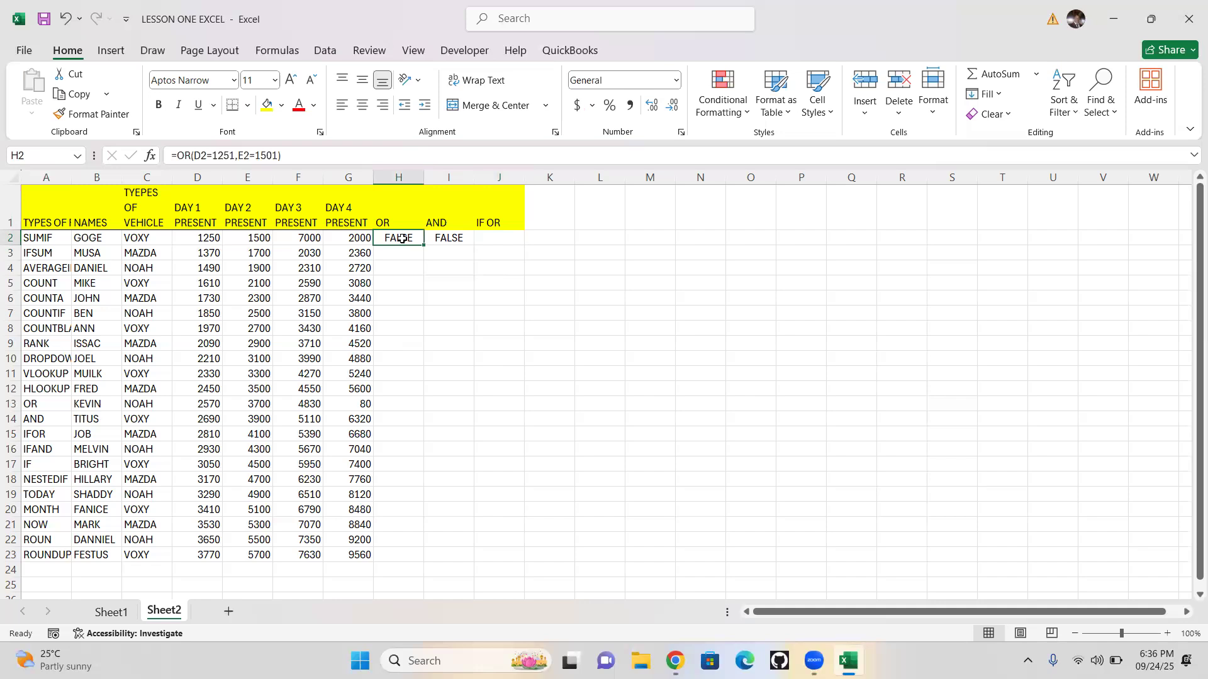
pyautogui.doubleClick(402, 238)
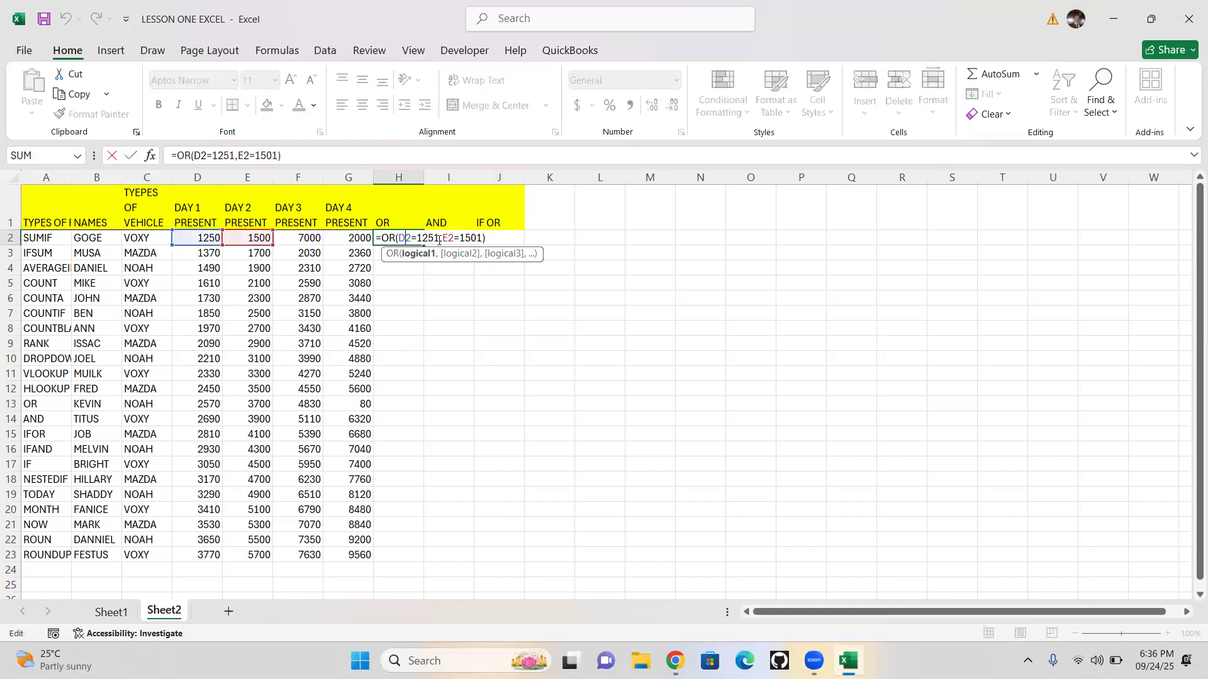
pyautogui.moveTo(372, 241); pyautogui.dragTo(367, 241)
pyautogui.hotkey('ctrl', 'c')
pyautogui.press('Return')
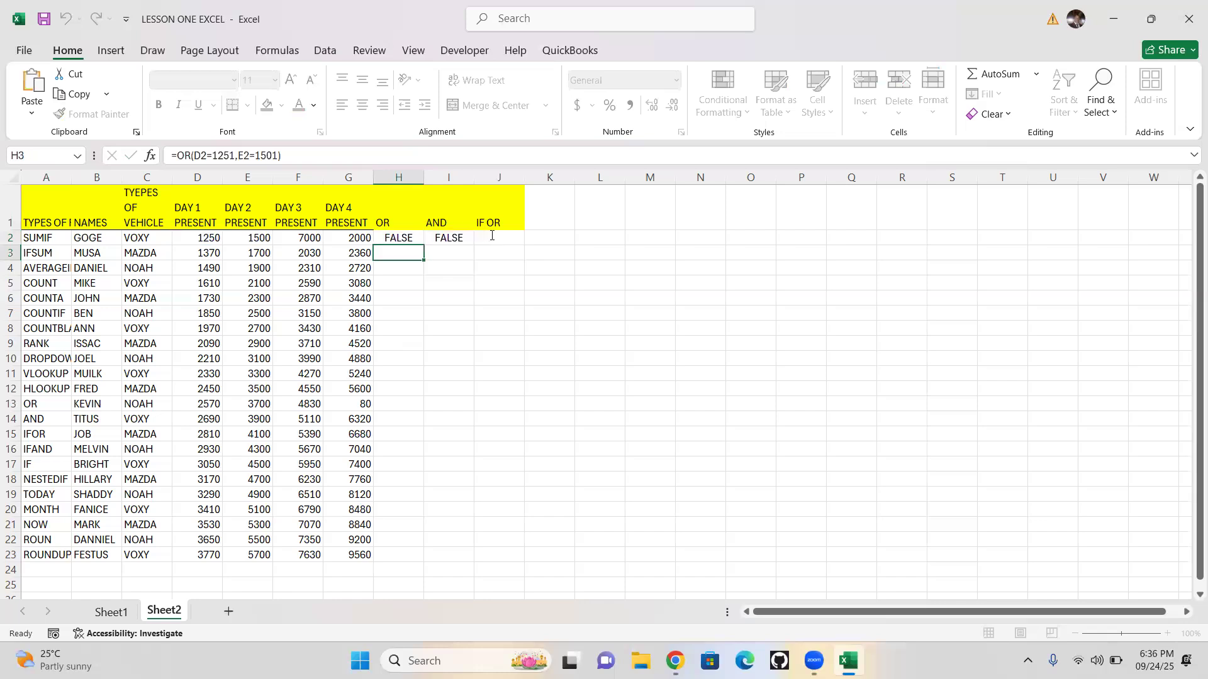
pyautogui.doubleClick(494, 236)
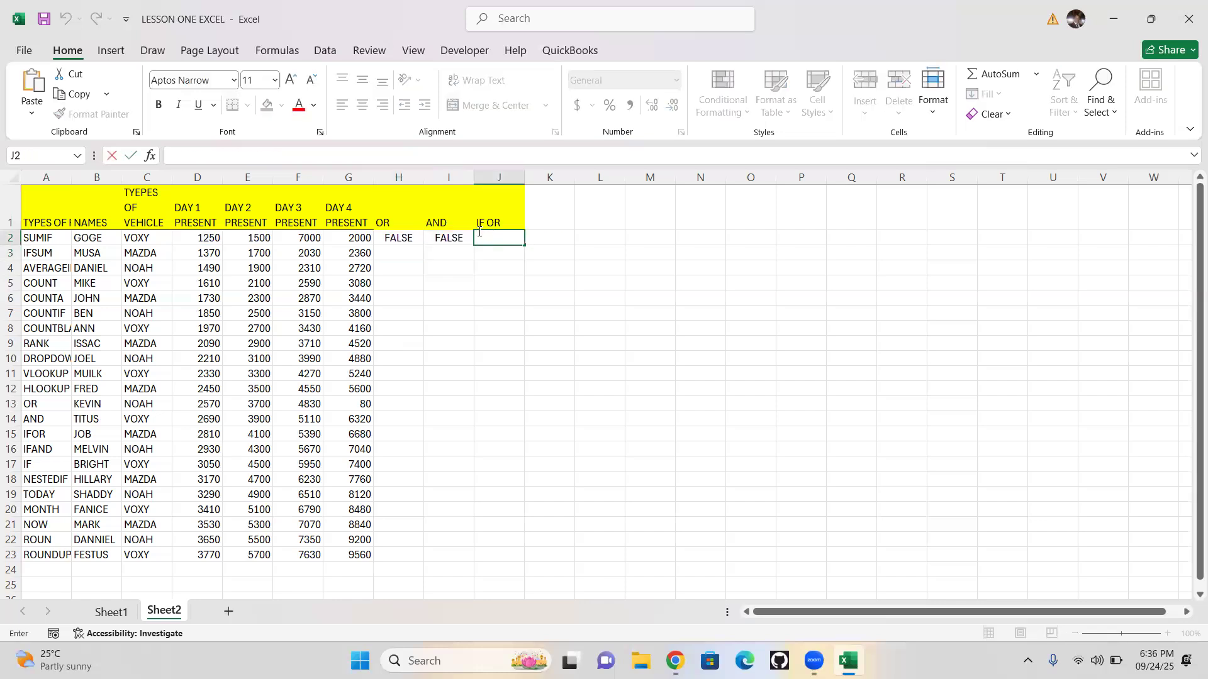
pyautogui.hotkey('ctrl', 'v')
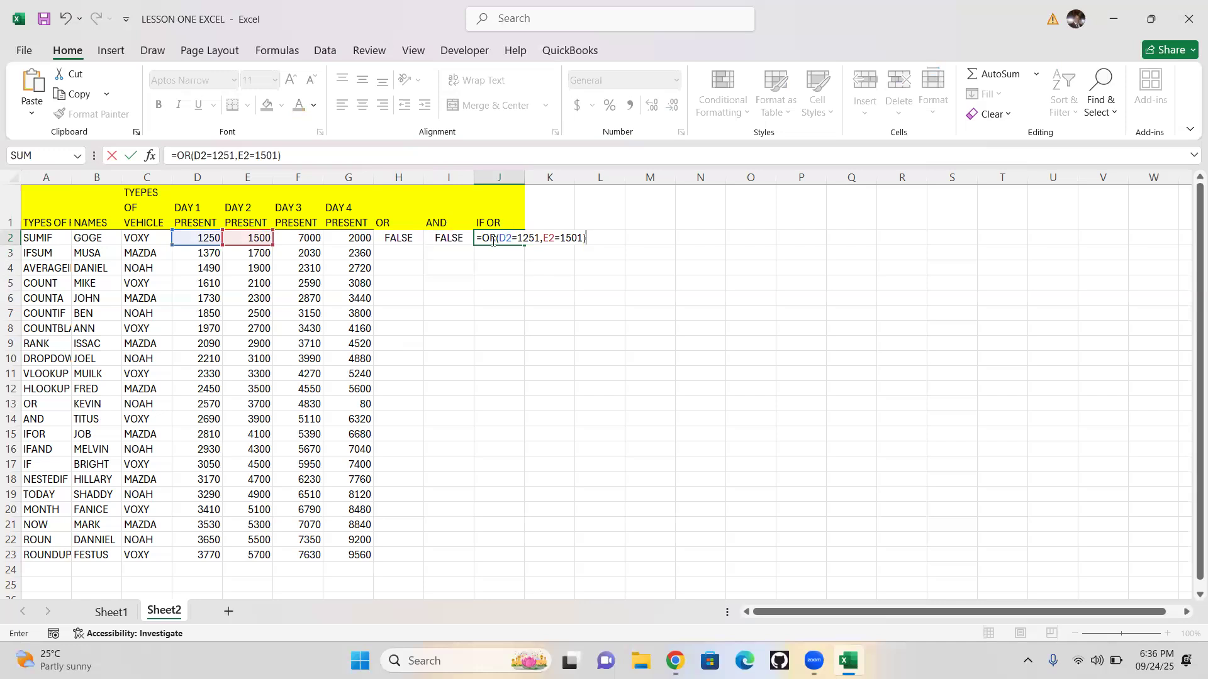
# - Wrap the J2 OR formula in an IF returning "THIS IS TRUE" or "THIS IS NOT TRUE", and widen column J to fit the text
pyautogui.click(484, 237)
pyautogui.write('IF')
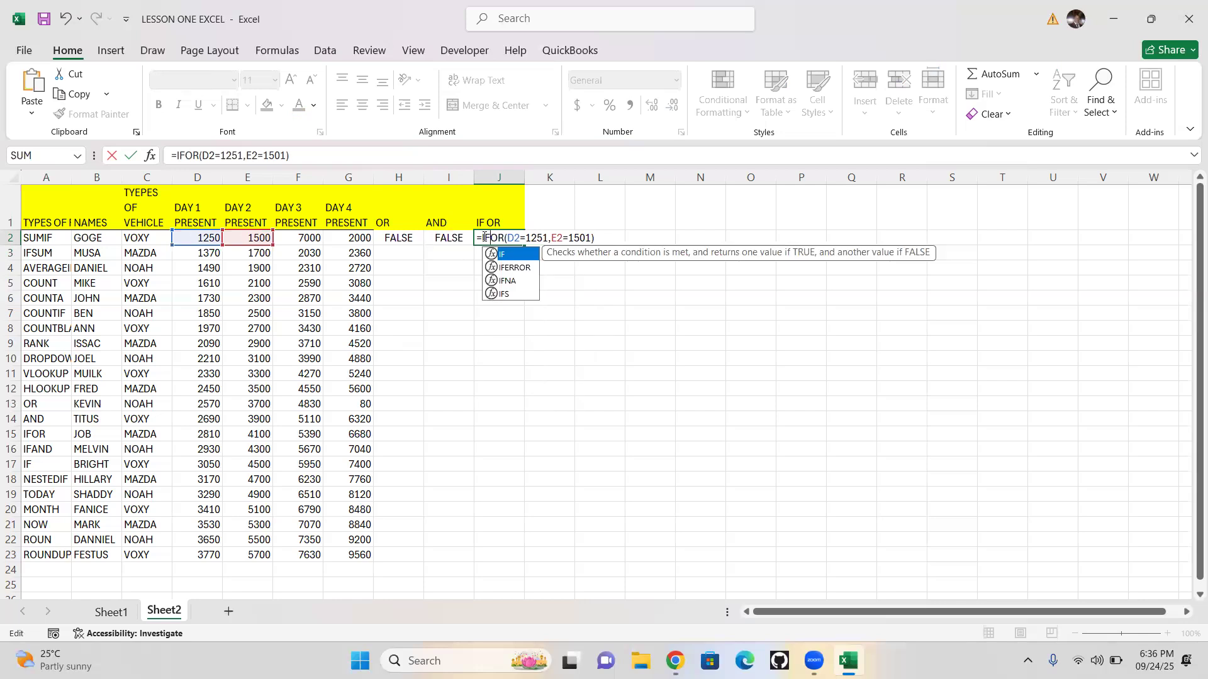
pyautogui.write('(')
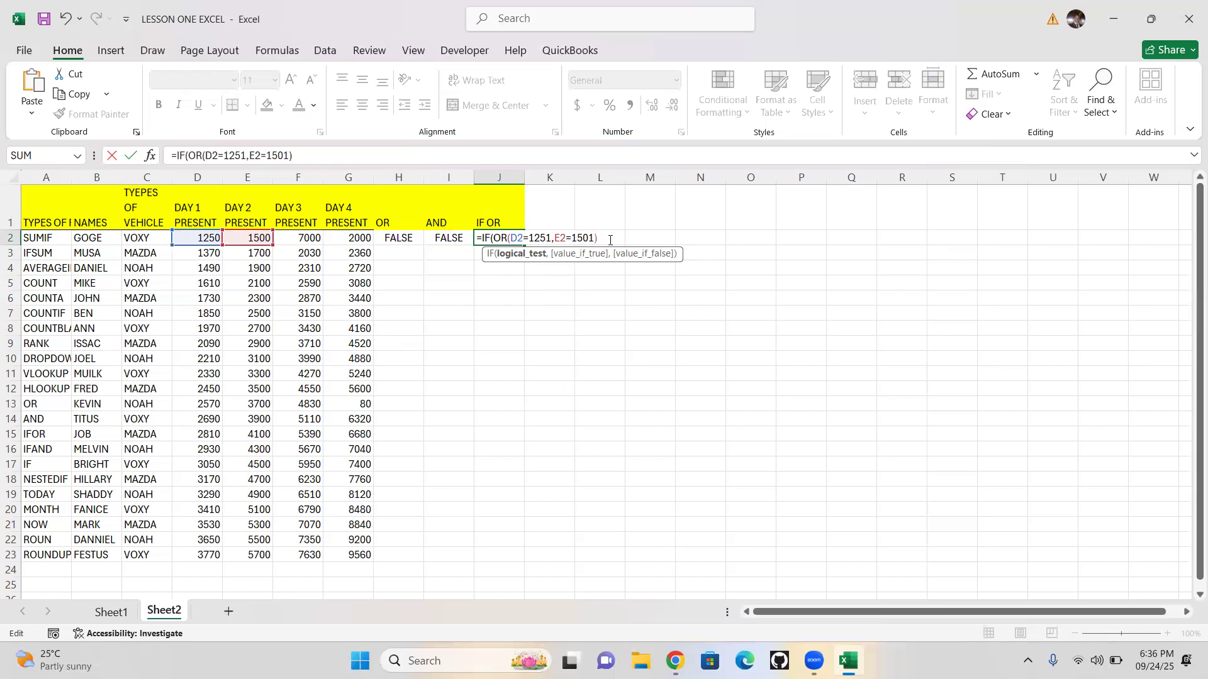
pyautogui.write(',')
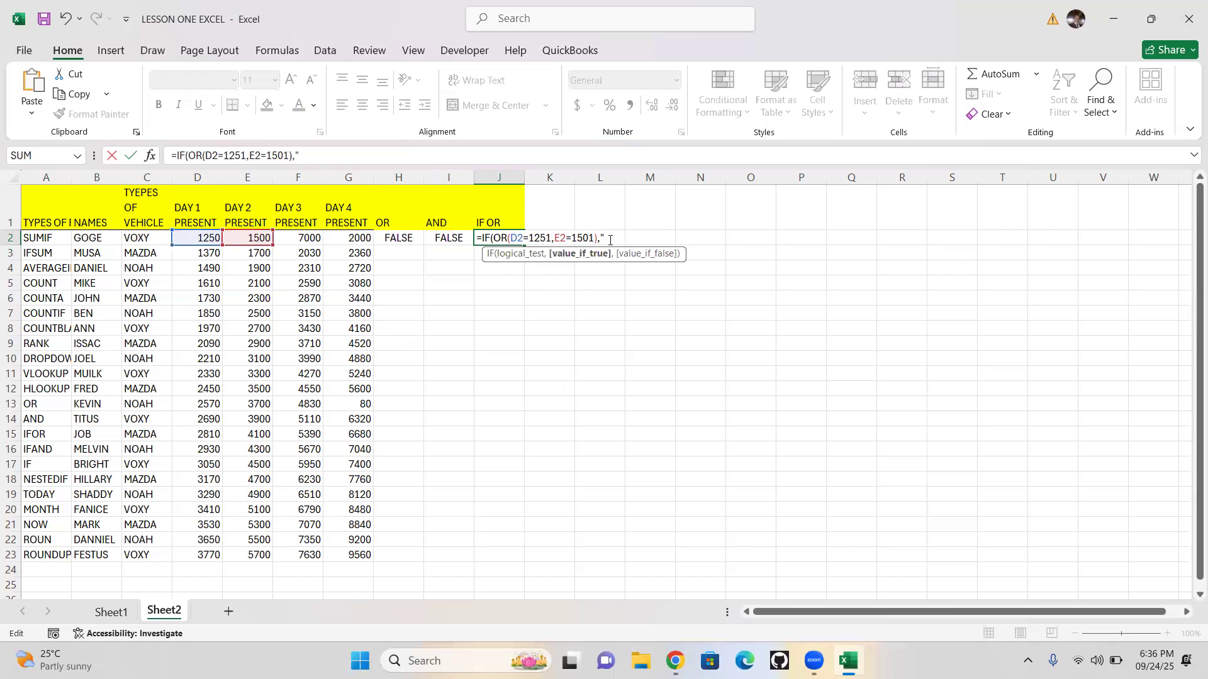
pyautogui.write('"THIS IS TRUE')
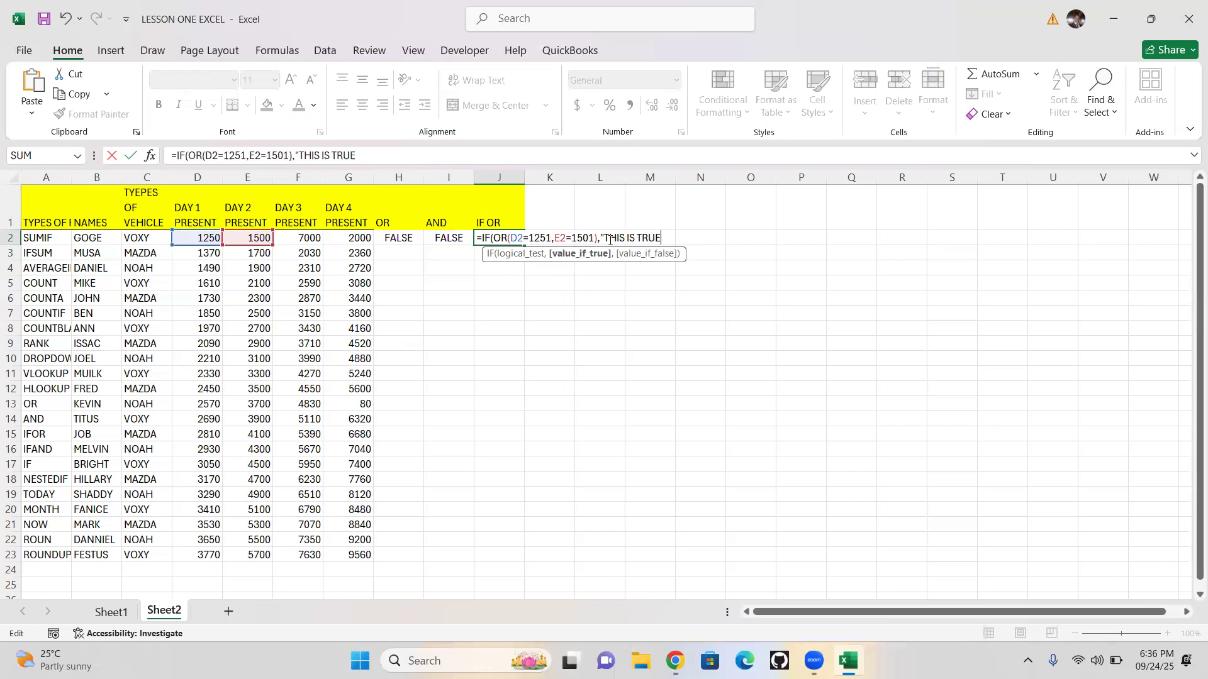
pyautogui.write('",')
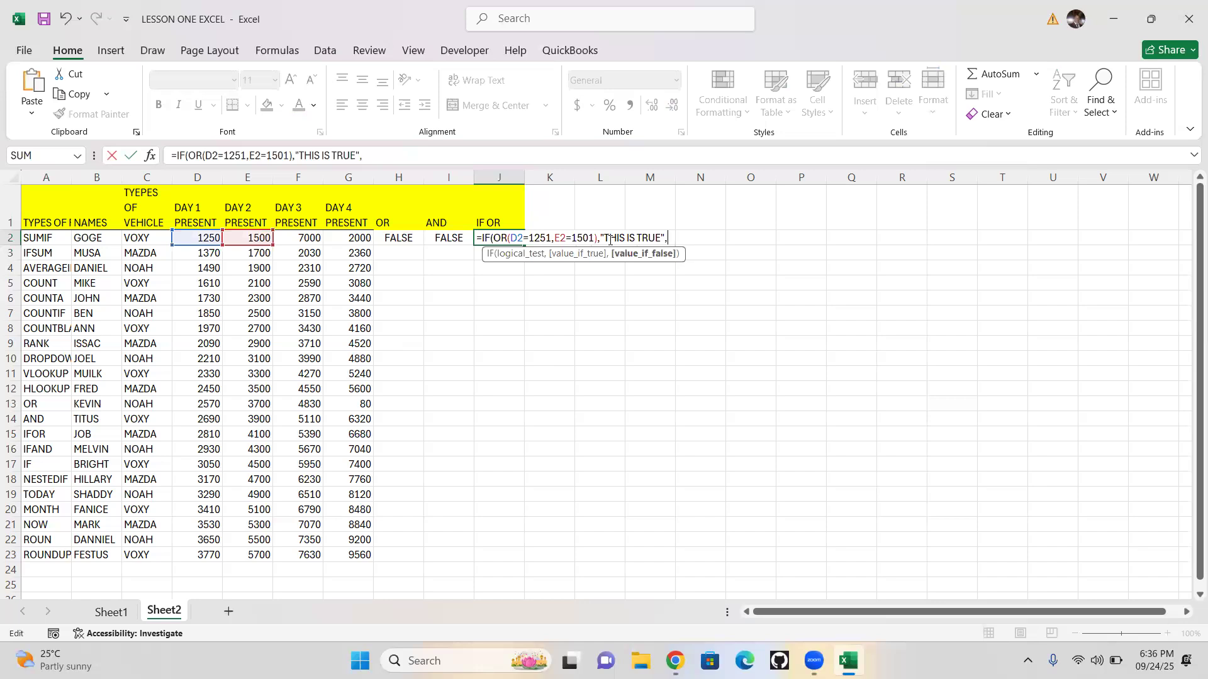
pyautogui.write('"THIS IS NOT TRUE')
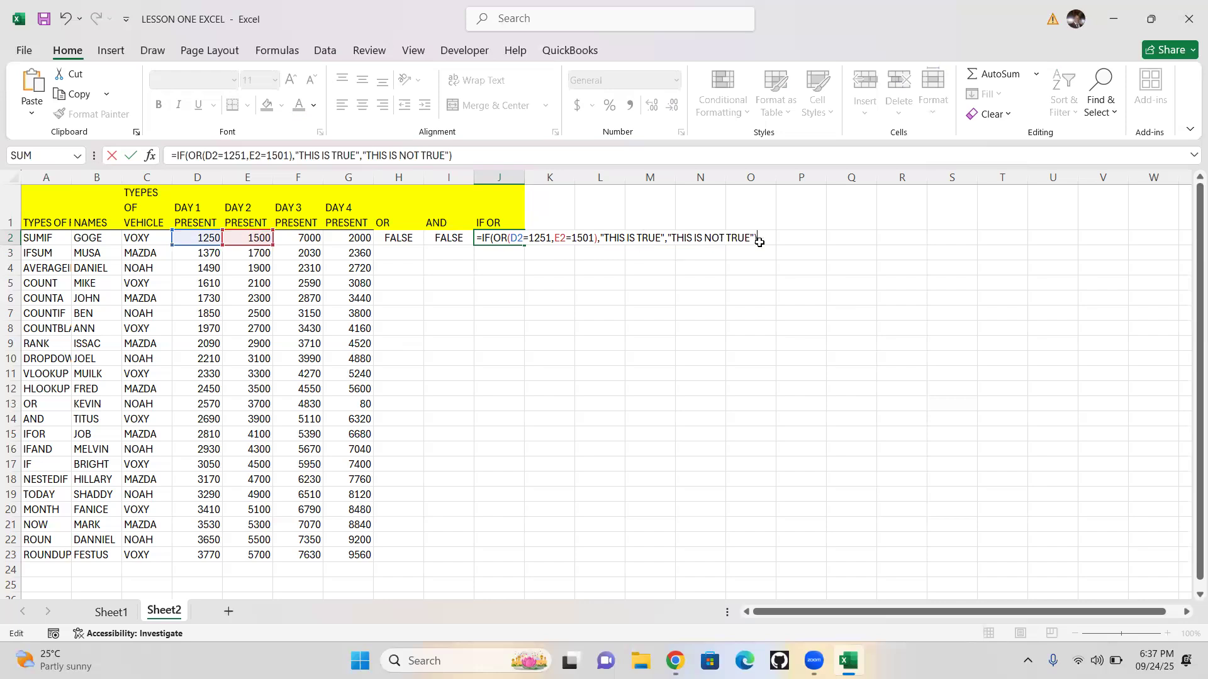
pyautogui.press('Return')
pyautogui.moveTo(527, 170); pyautogui.dragTo(585, 180)
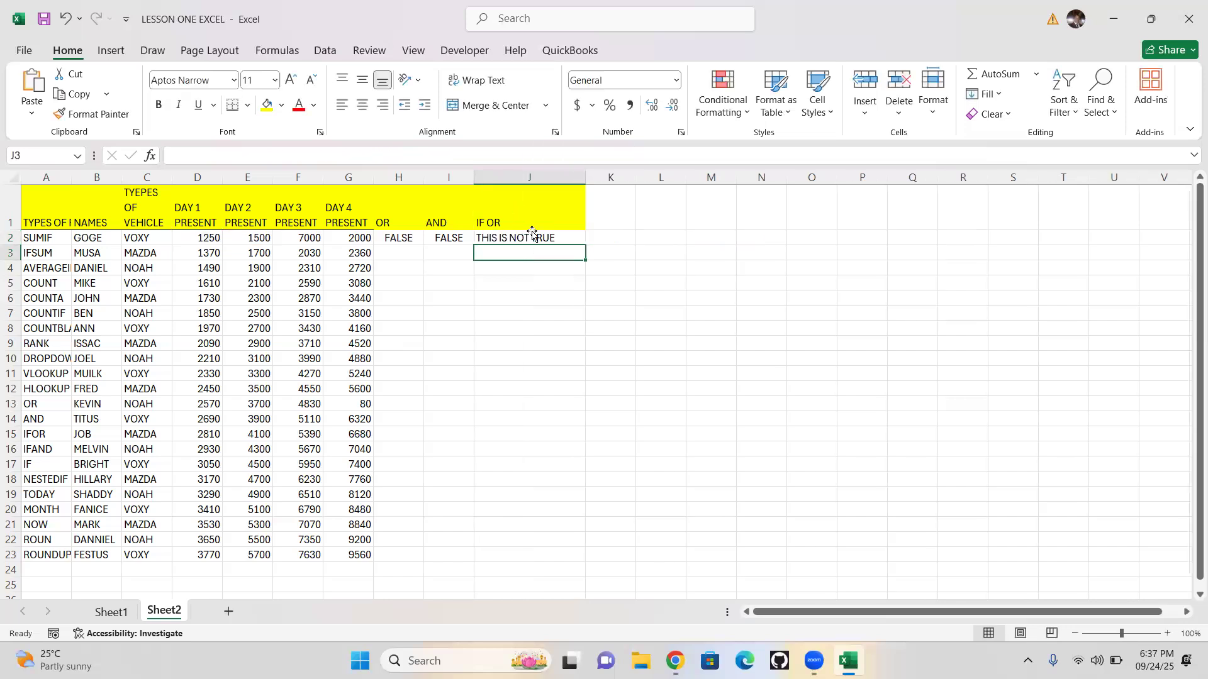
# - Change the conditions in the J2 IF OR formula to D2=1250 and E2=1500
pyautogui.click(530, 238)
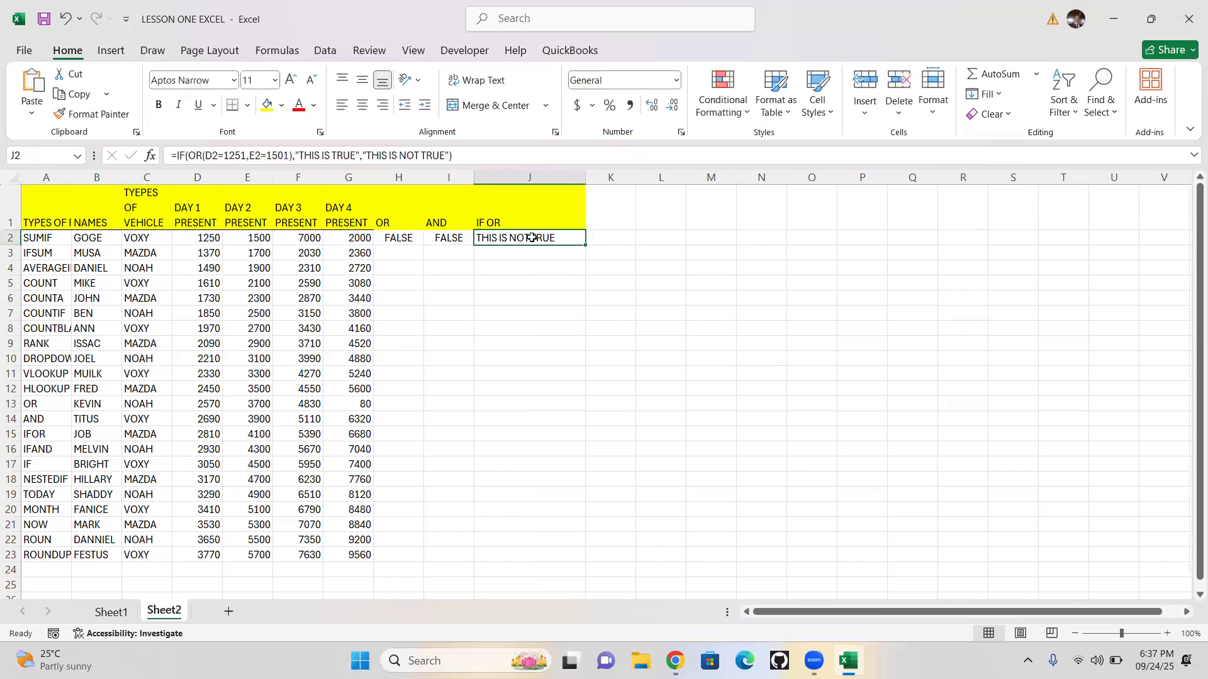
pyautogui.click(245, 158)
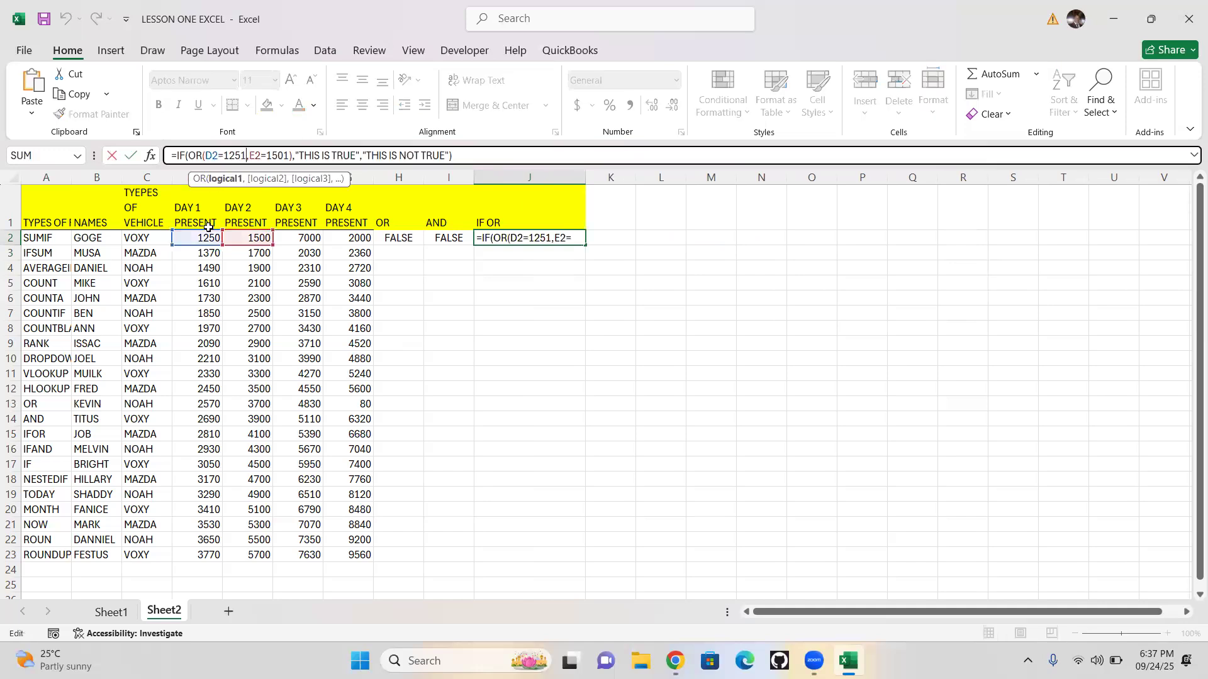
pyautogui.press('BackSpace')
pyautogui.write('0')
pyautogui.click(288, 156)
pyautogui.press('BackSpace')
pyautogui.write('0')
pyautogui.press('Return')
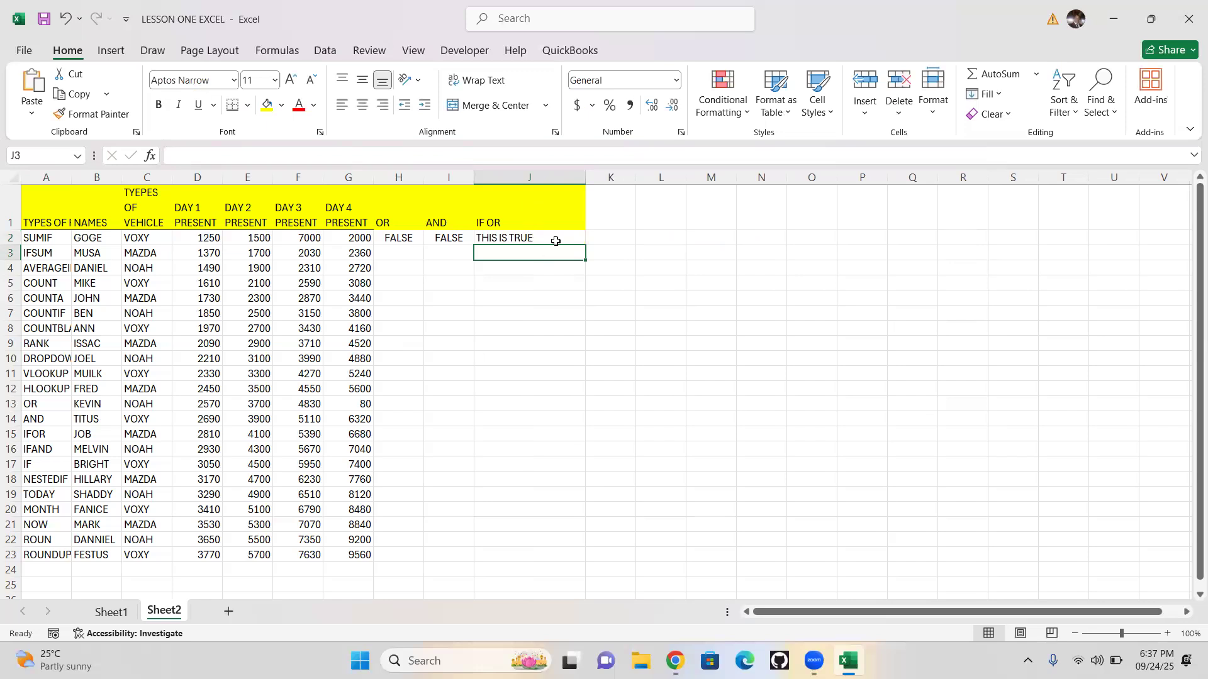
# - Add the column header IFAND in K1, beside the IF OR header
pyautogui.click(609, 235)
pyautogui.click(602, 204)
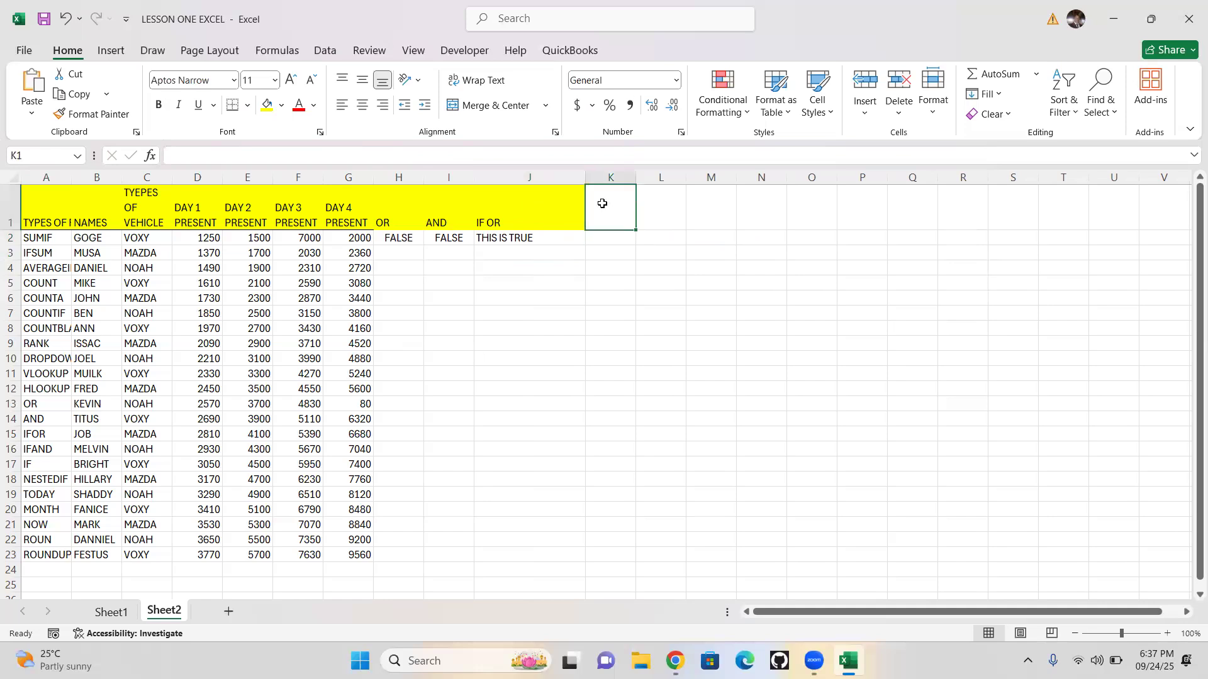
pyautogui.write('IFAND')
pyautogui.press('Return')
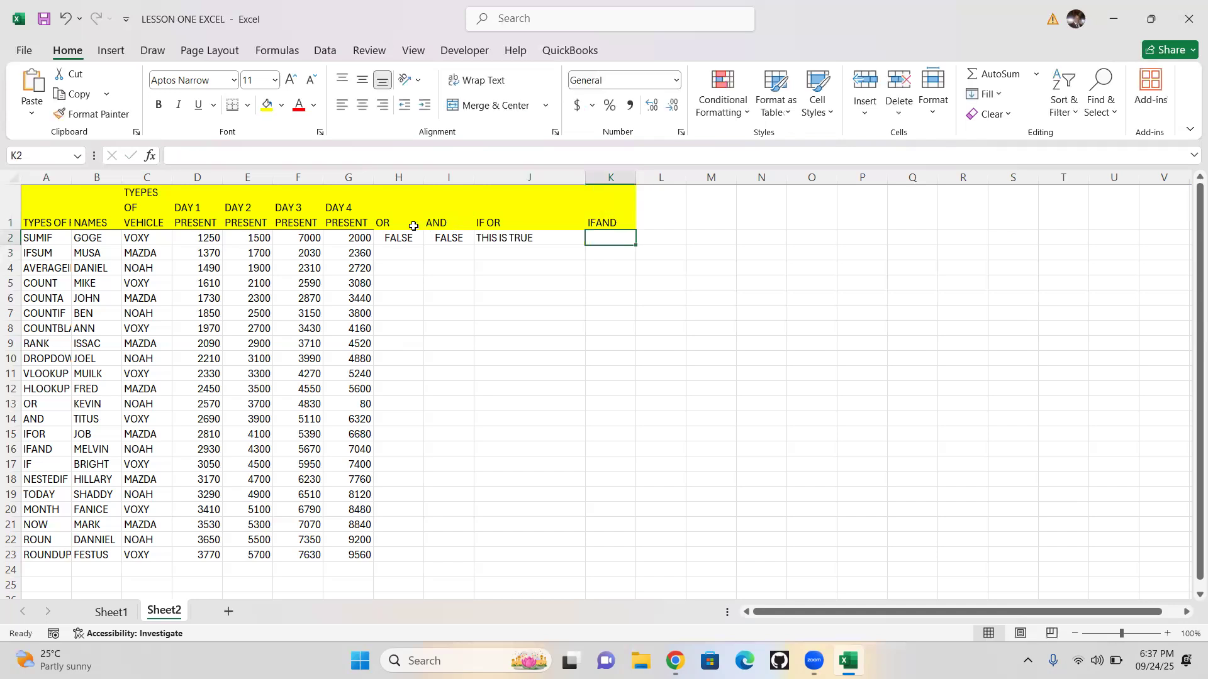
# - Copy the AND formula text from I2 into K2 under the IFAND header, keeping its D2 and E2 references
pyautogui.click(445, 238)
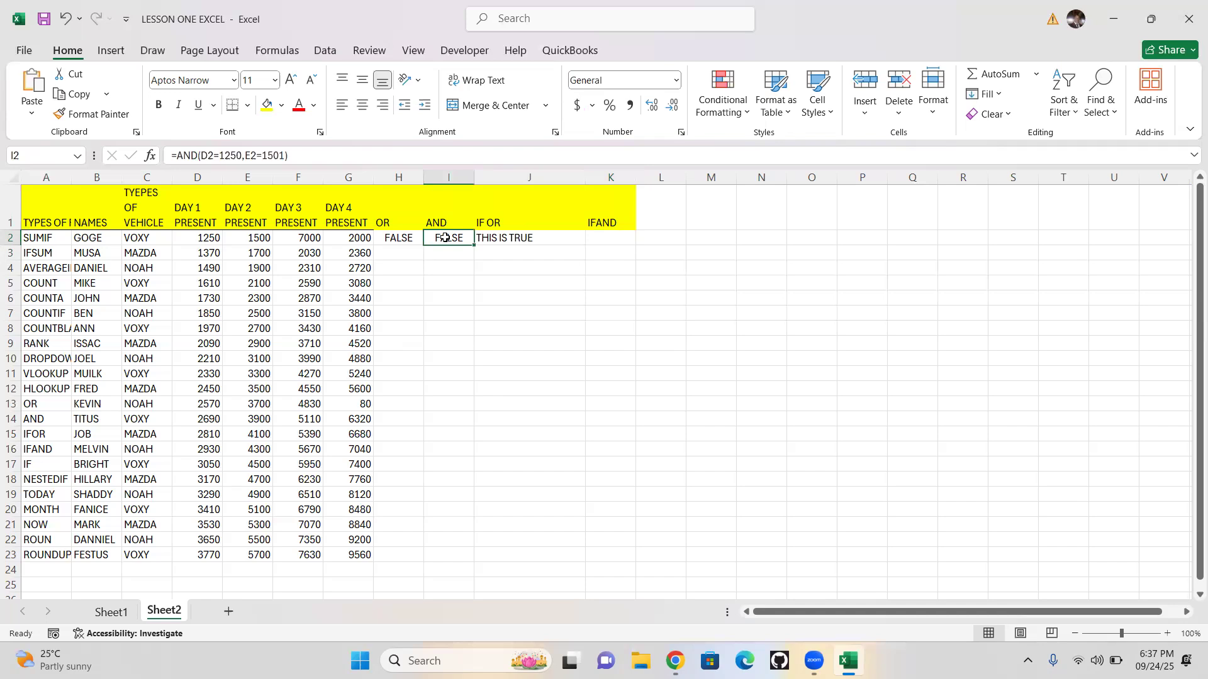
pyautogui.tripleClick(179, 155)
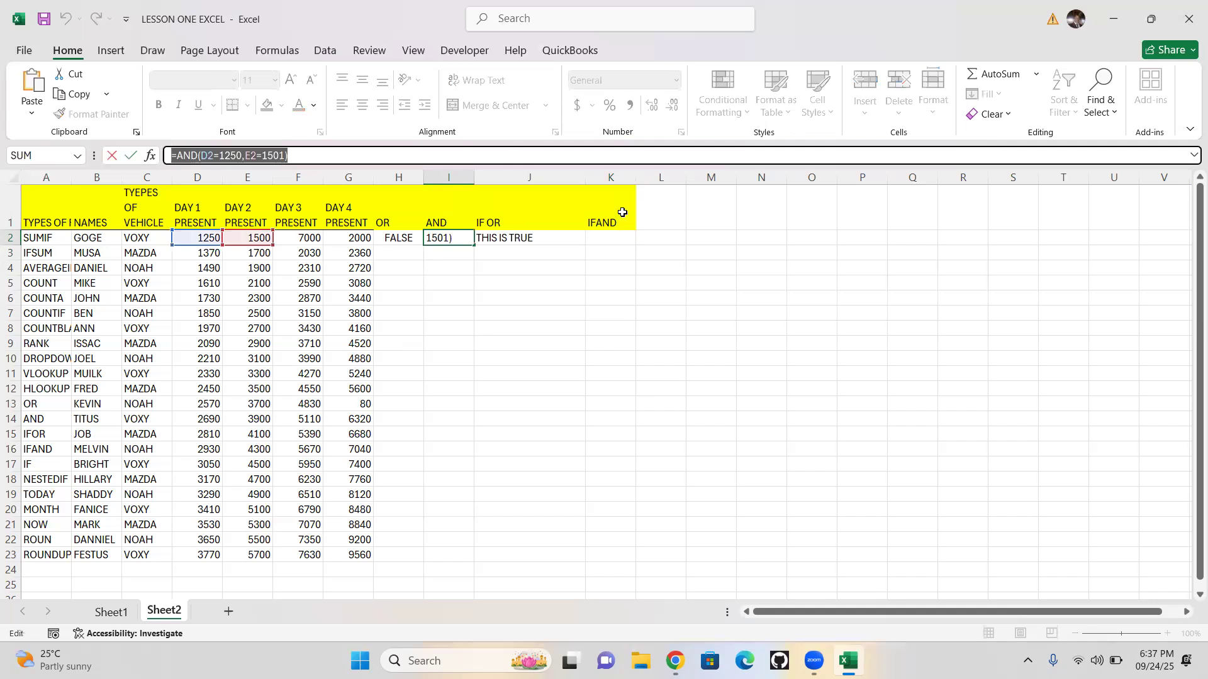
pyautogui.press('Return')
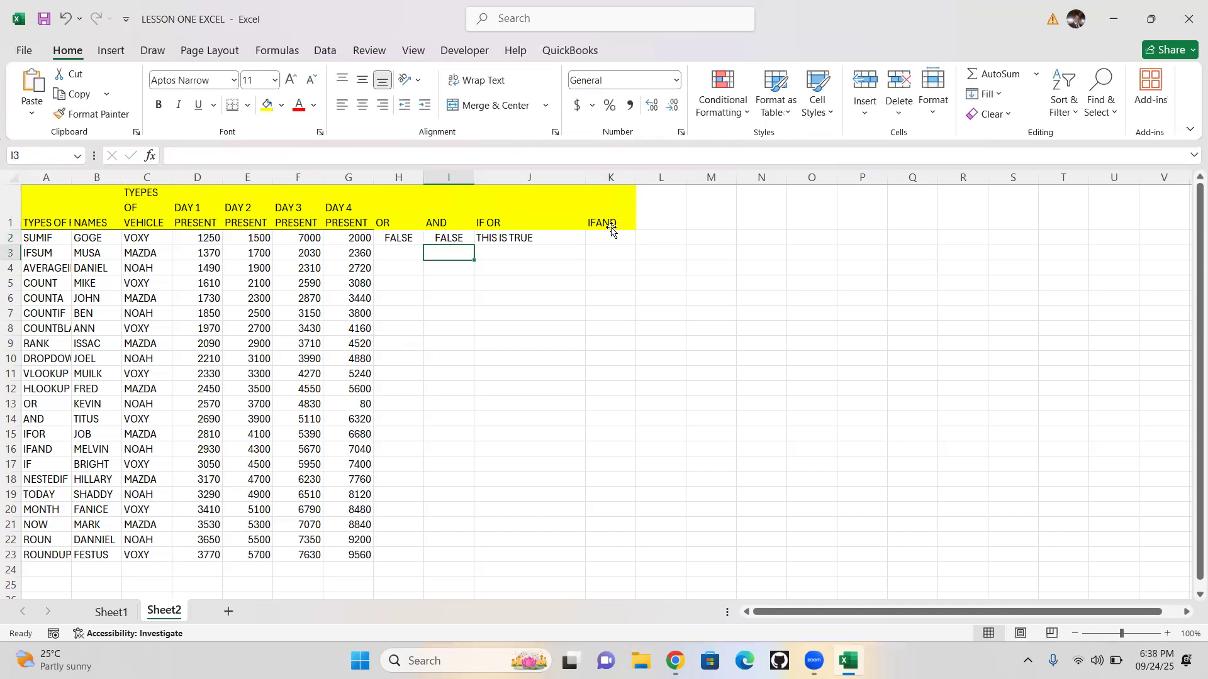
pyautogui.click(612, 234)
pyautogui.write('=AND(D2=1250,E2=1501)')
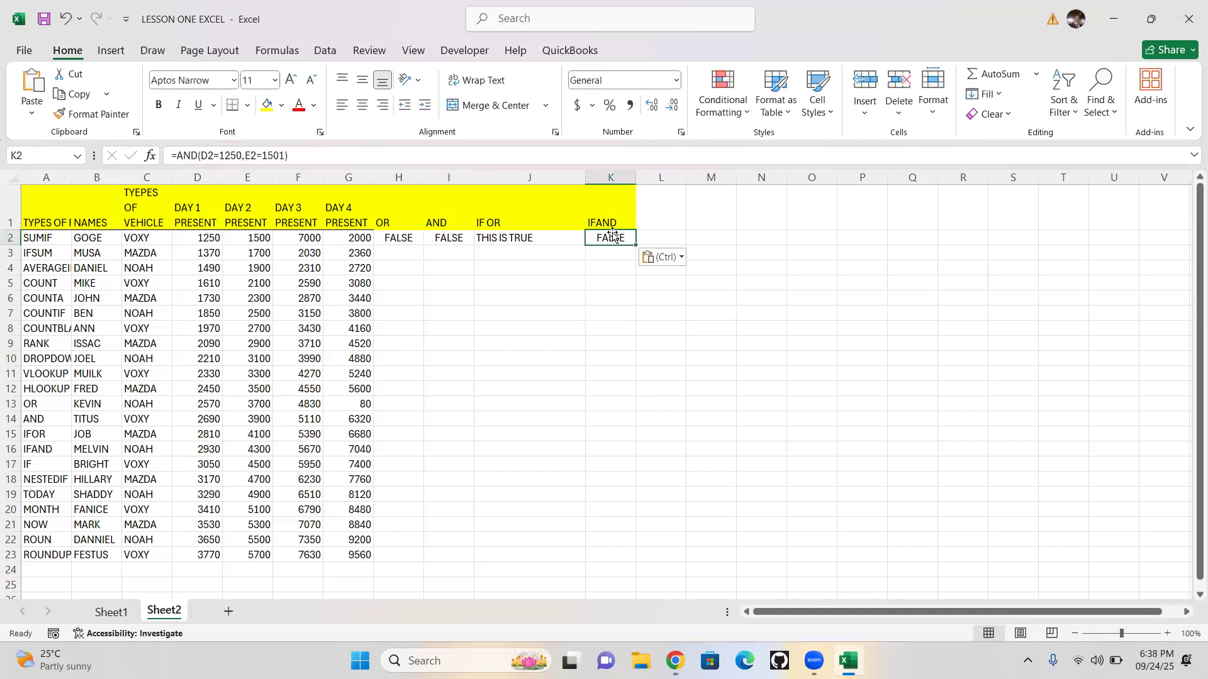
# - Wrap the K2 AND formula in an IF returning "YOU ARE RIGHT" or "YOU ARE WRONG", and widen column K to fit the text
pyautogui.doubleClick(614, 234)
pyautogui.doubleClick(614, 240)
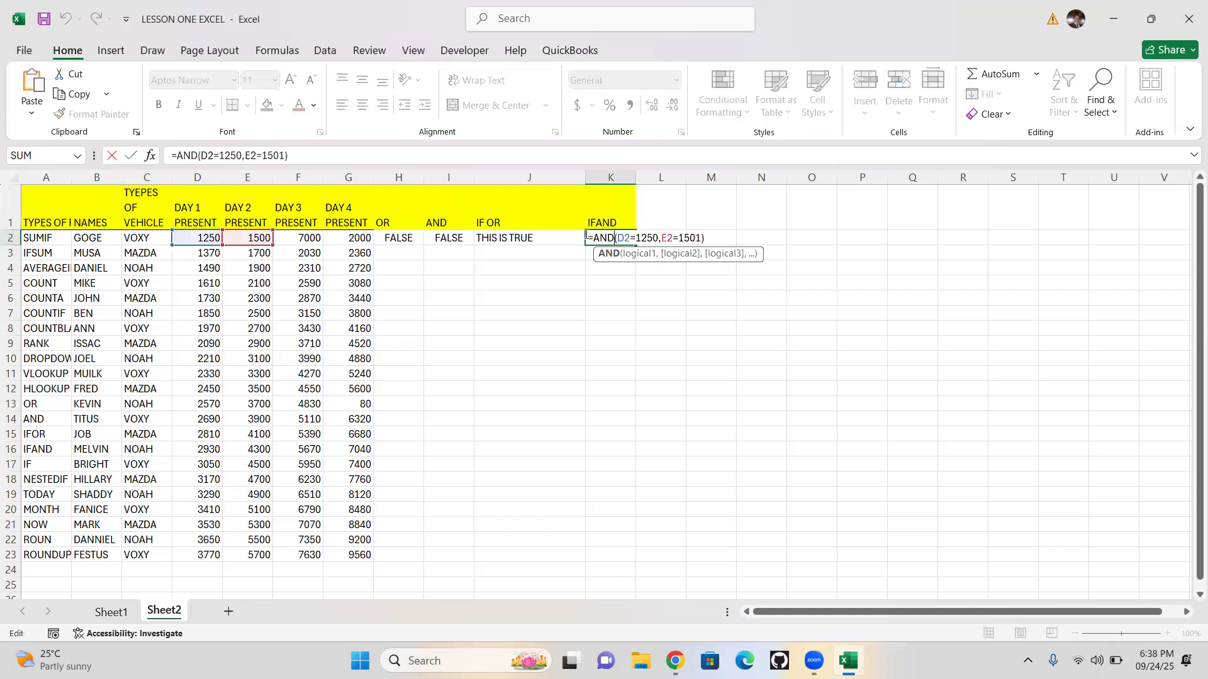
pyautogui.click(597, 238)
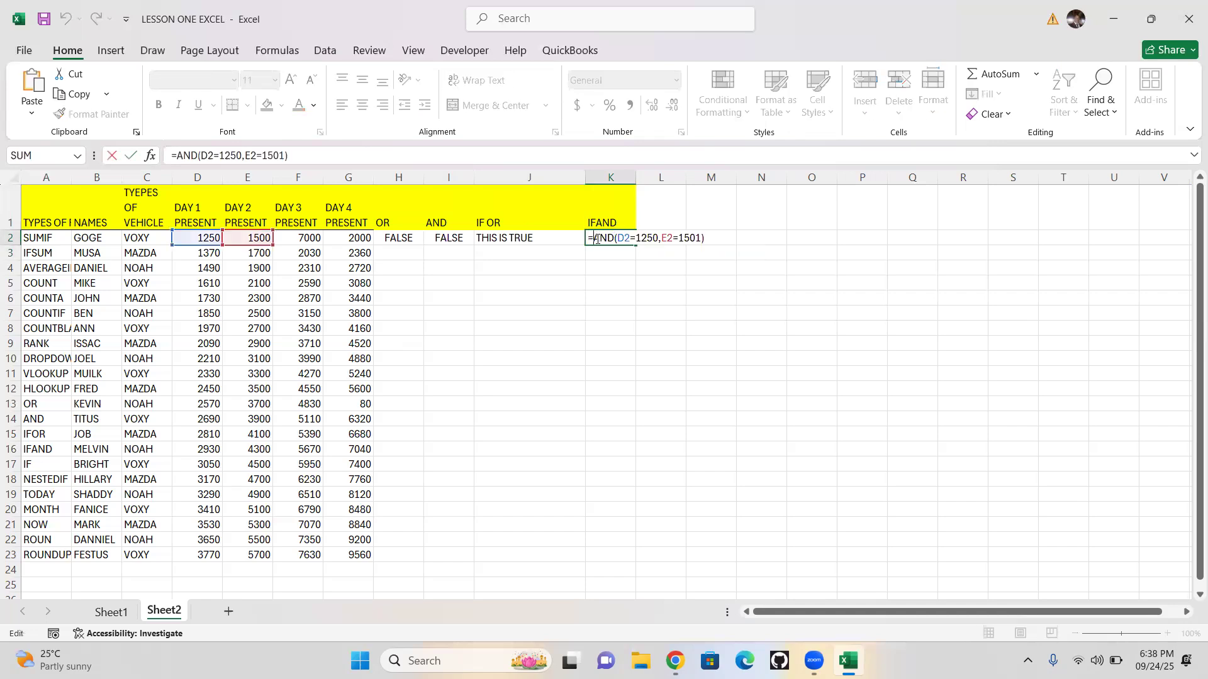
pyautogui.write('IF')
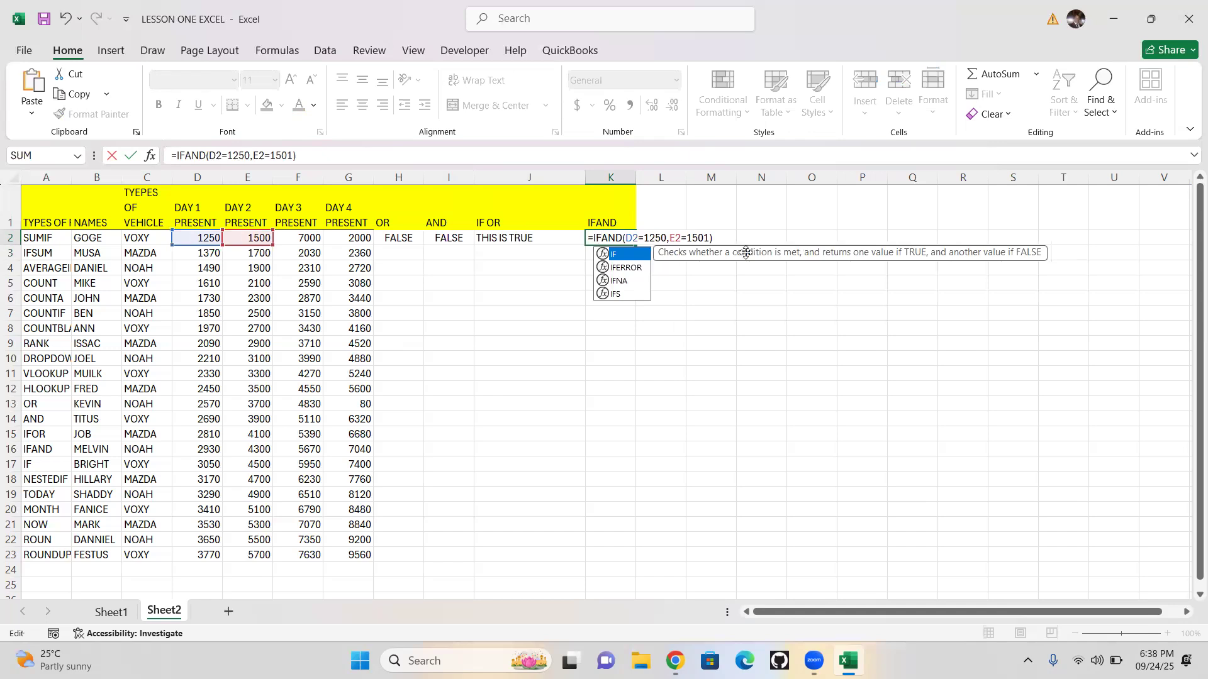
pyautogui.write('(AND(D2=1250,E2=1501),')
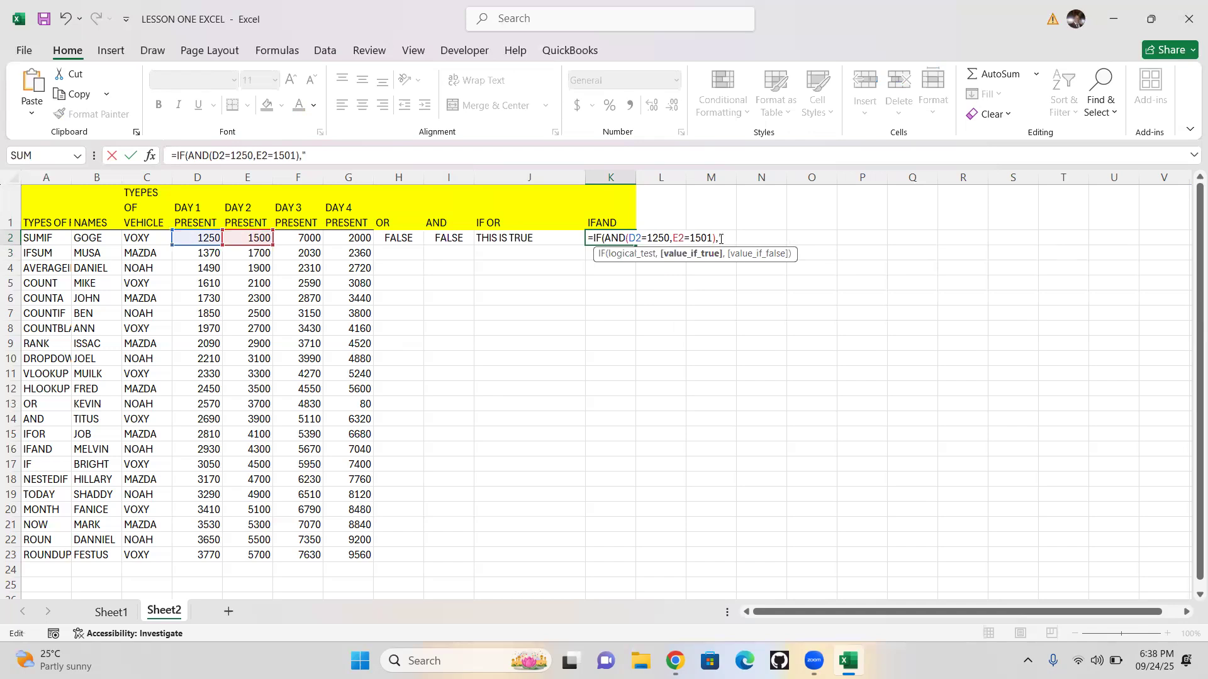
pyautogui.write('"YOU ARE RIGHT')
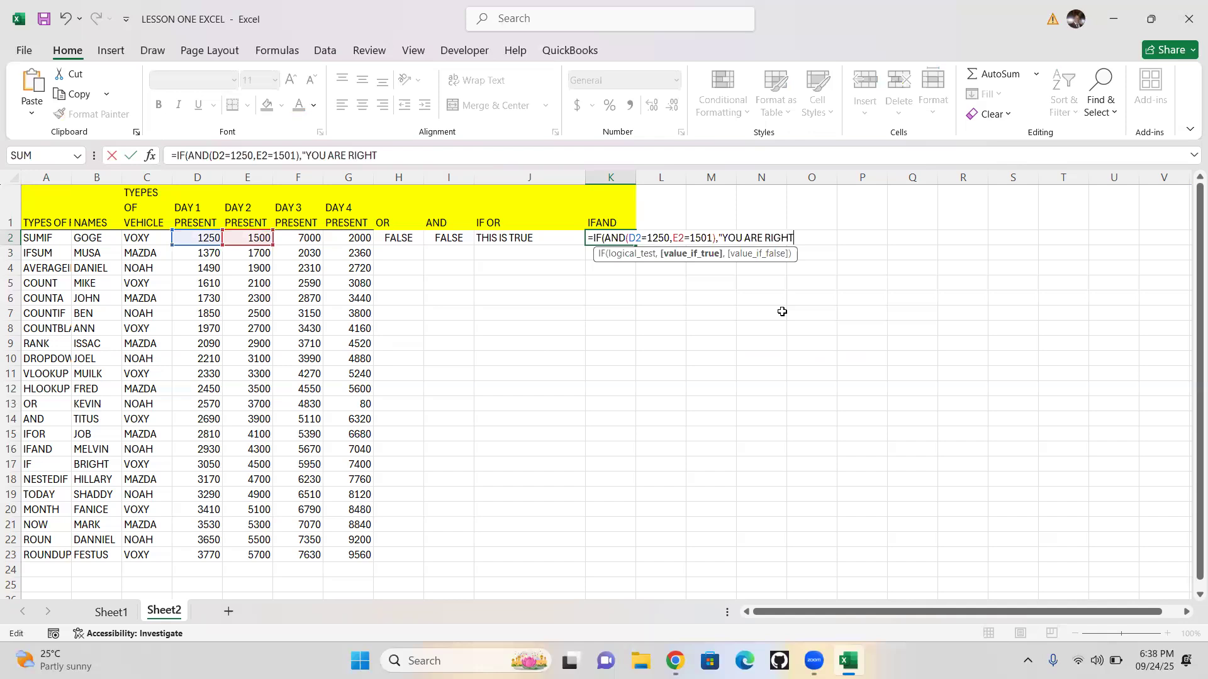
pyautogui.write('",')
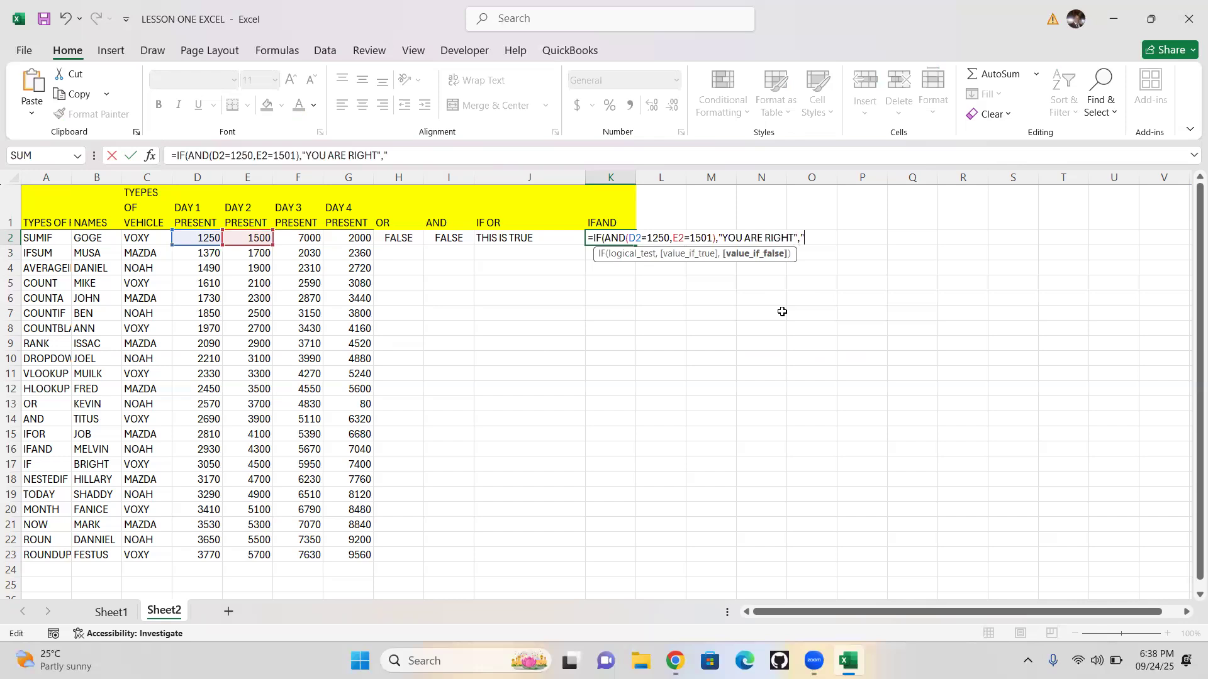
pyautogui.write('"YOU ARE WRONG')
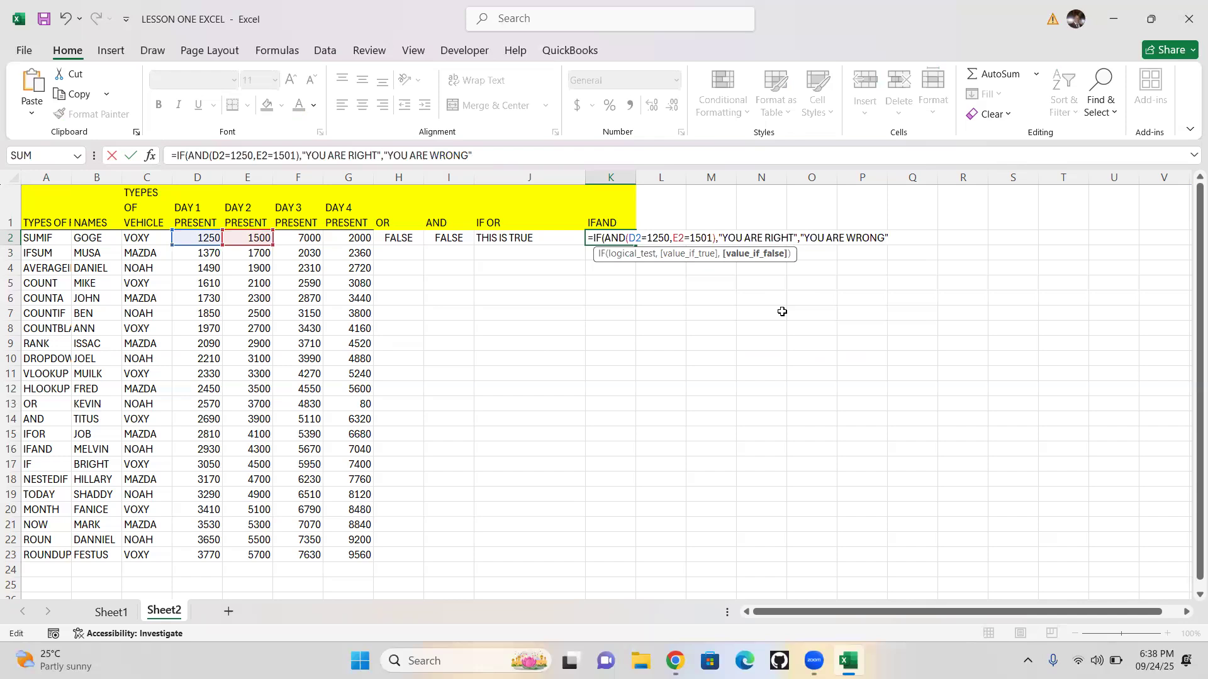
pyautogui.write('")')
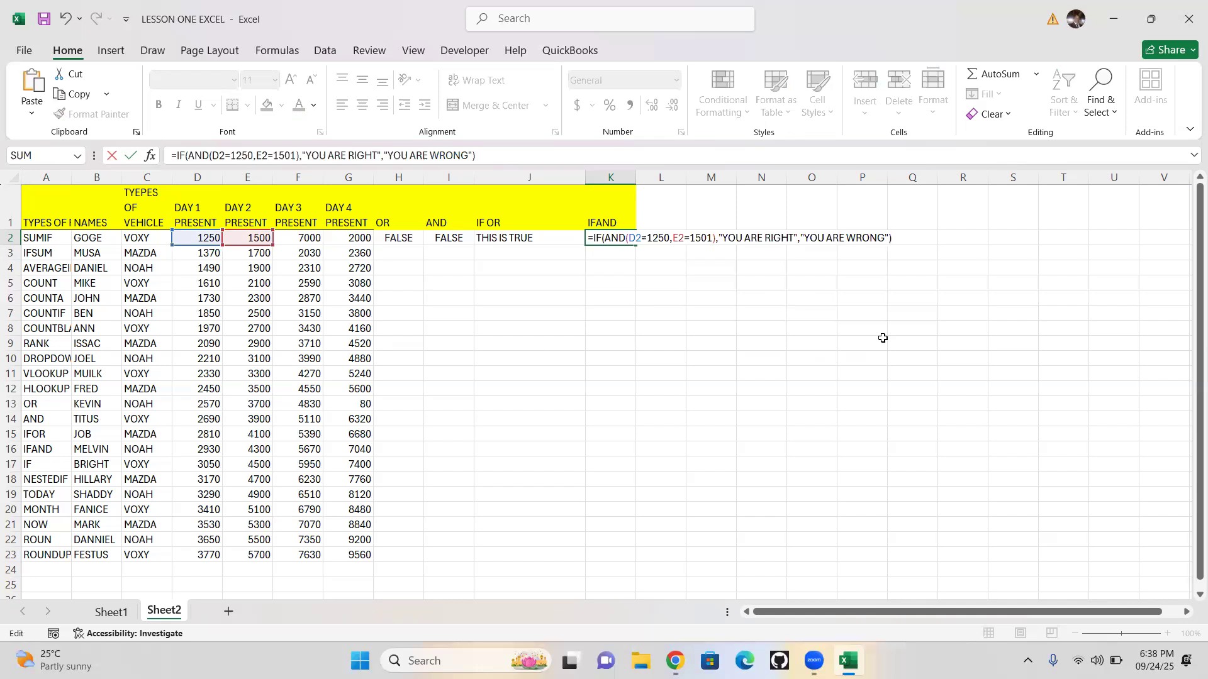
pyautogui.press('Return')
pyautogui.moveTo(640, 176); pyautogui.dragTo(696, 177)
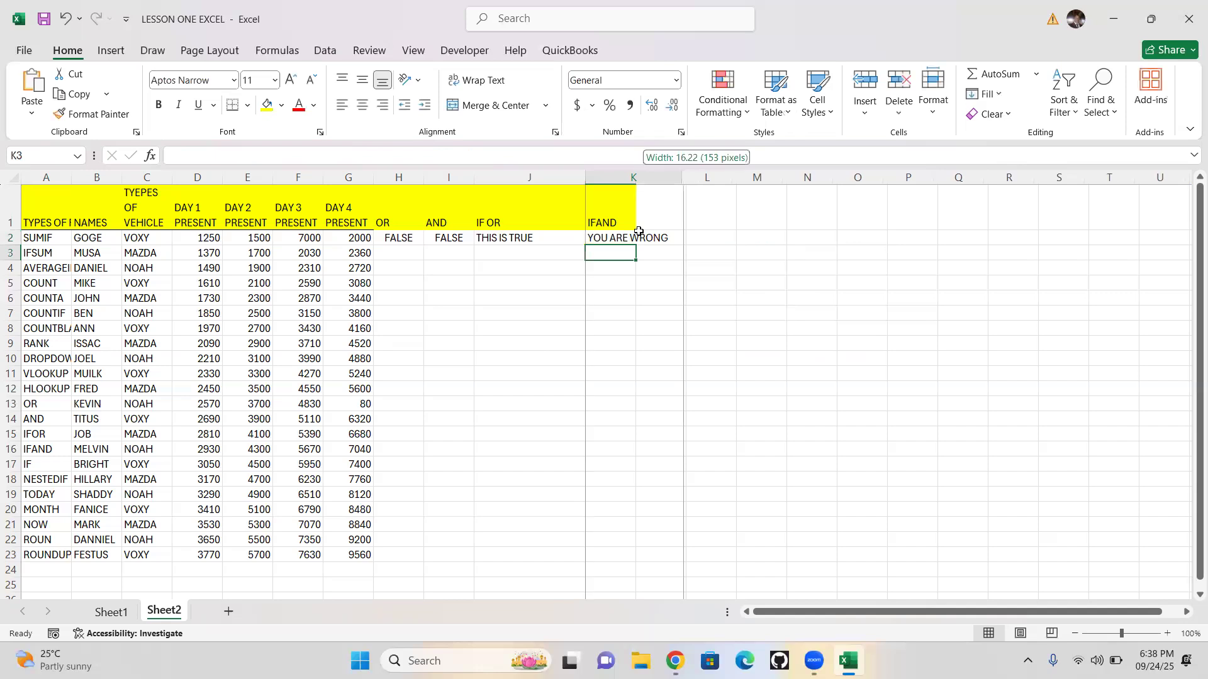
# - Change the DAY 2 condition in the K2 IF AND formula to E2=1500
pyautogui.click(634, 238)
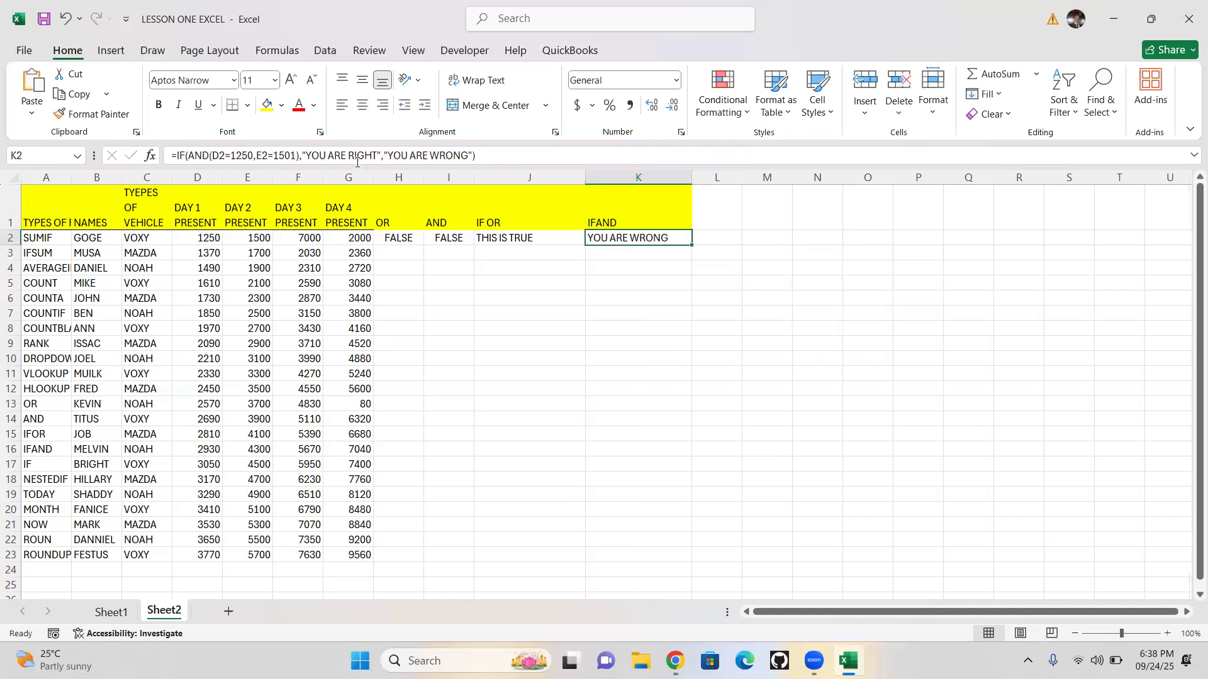
pyautogui.click(295, 155)
pyautogui.press('BackSpace')
pyautogui.write('0')
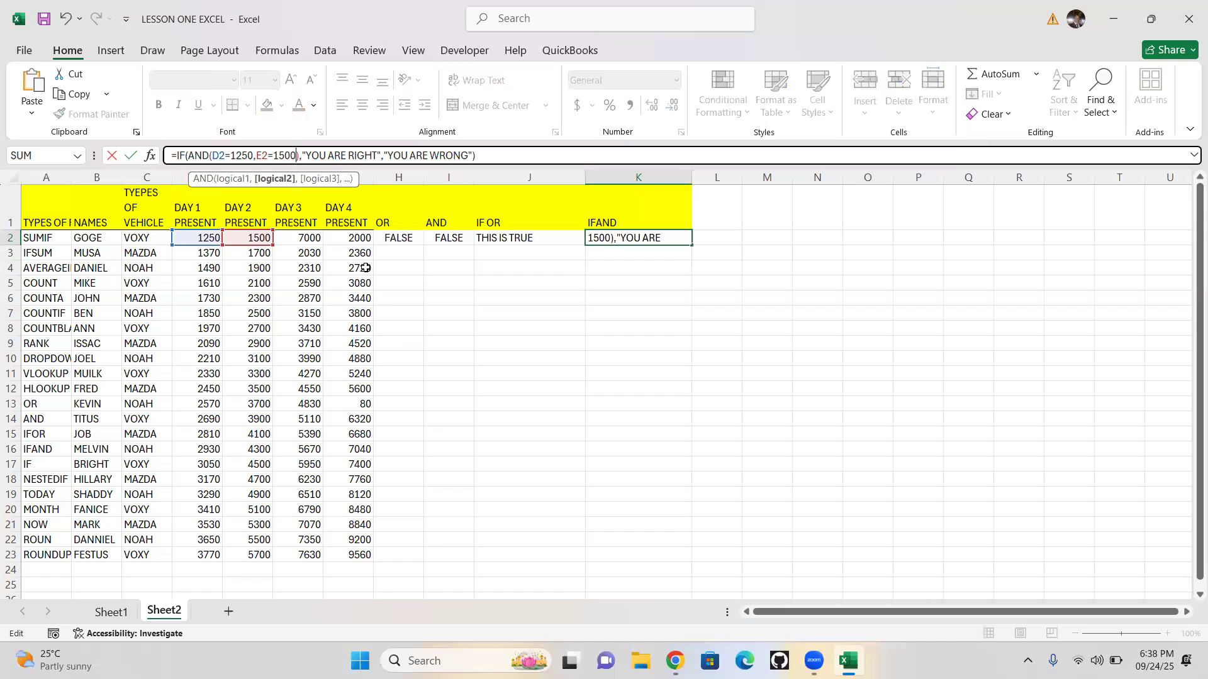
pyautogui.press('Return')
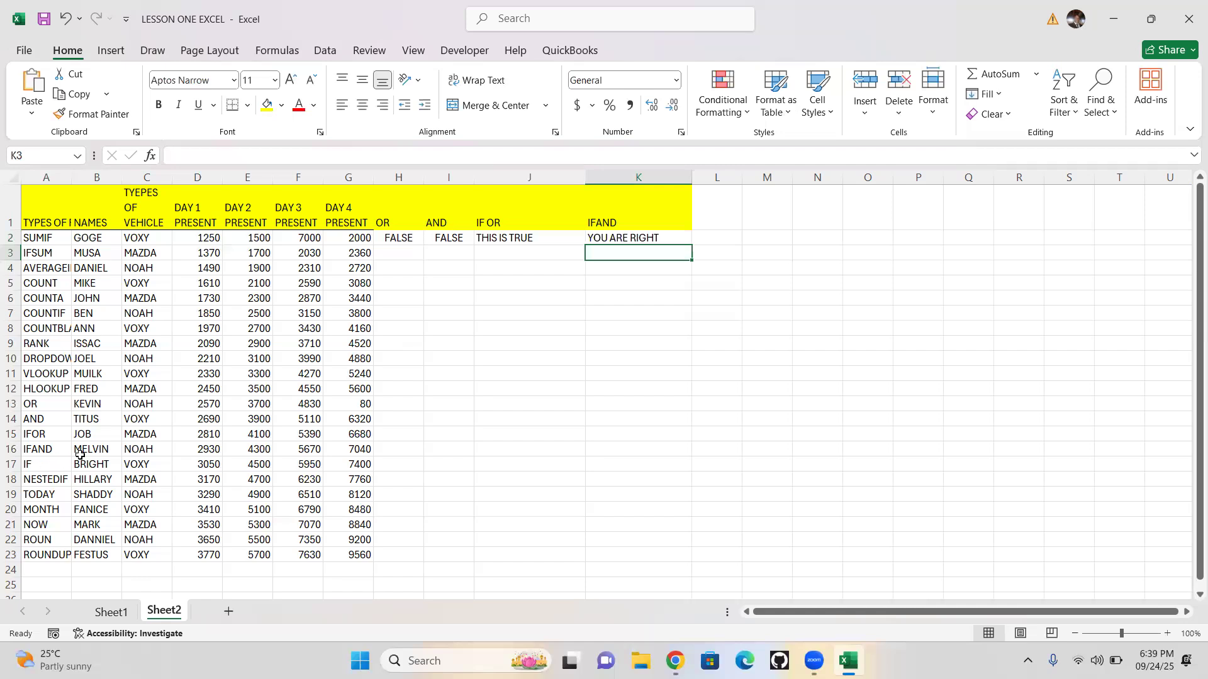
# - Enter an IF formula in L2 testing whether G2>5000, returning "GOOD ATTENDANCE" if true and "POOR ATTENDANCE" if false
pyautogui.click(703, 234)
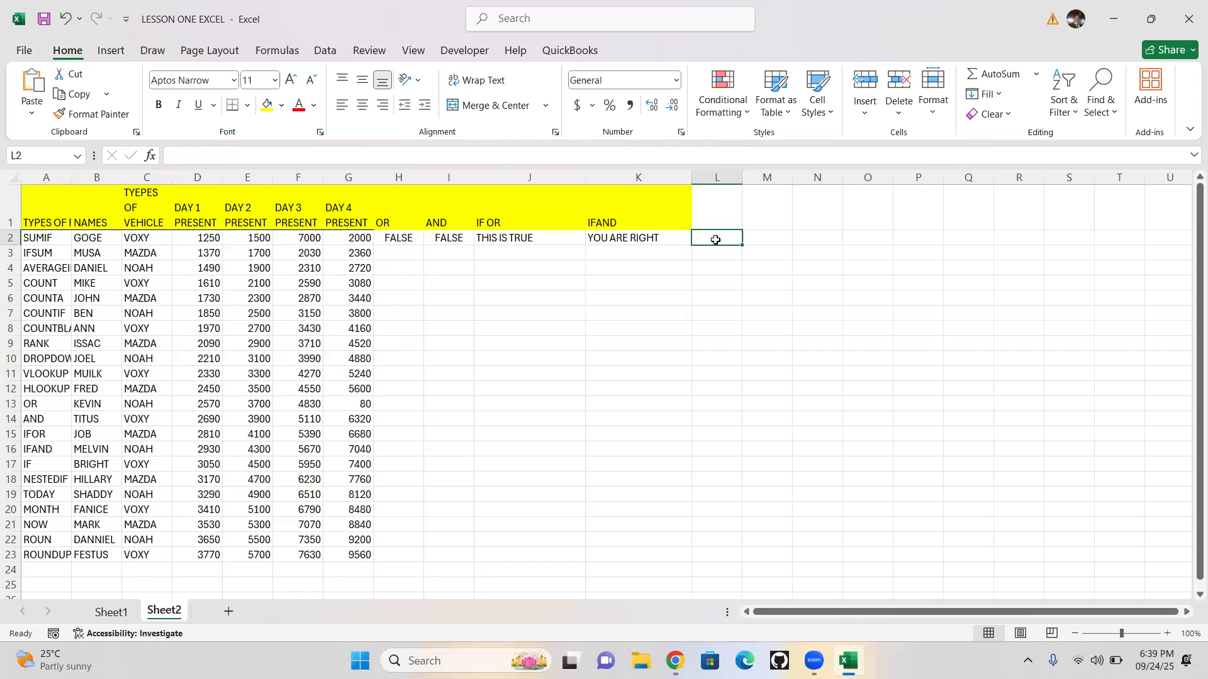
pyautogui.write('=')
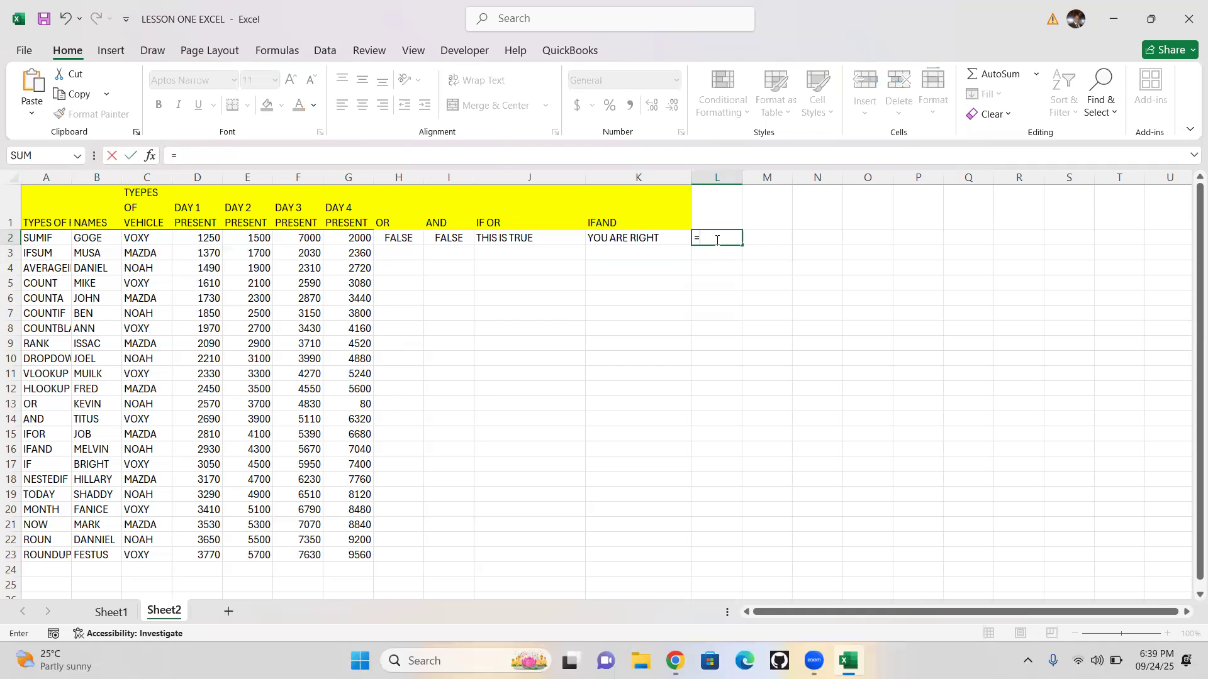
pyautogui.write('IF')
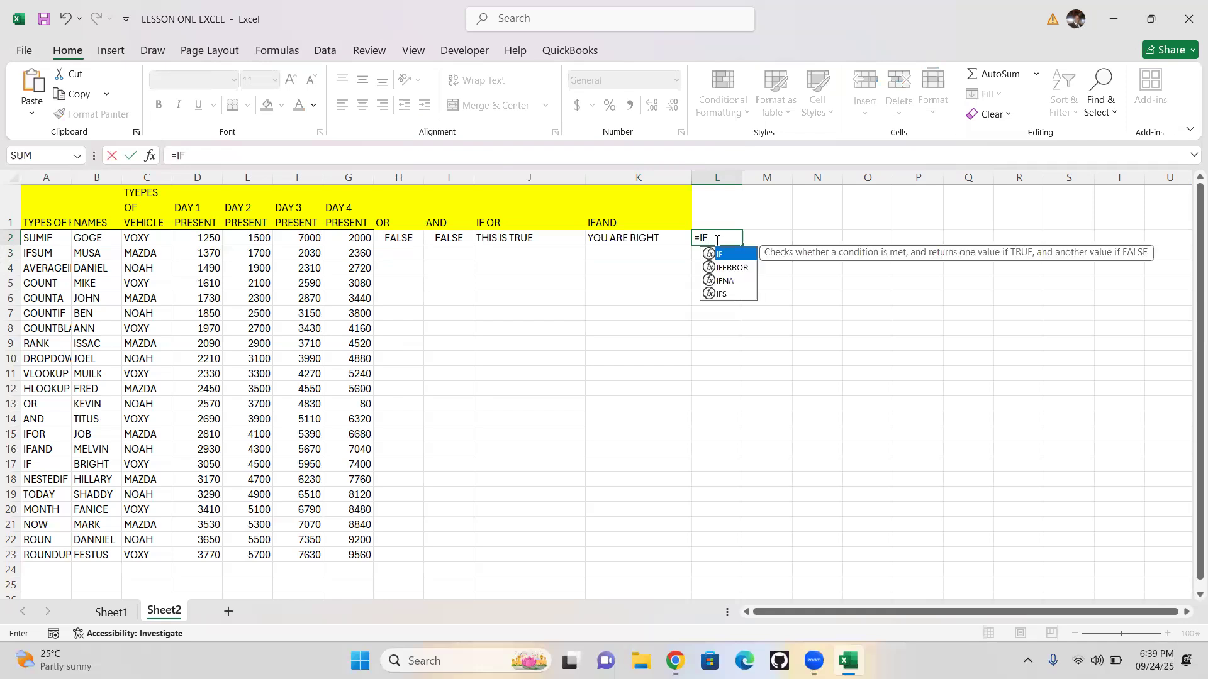
pyautogui.write('(')
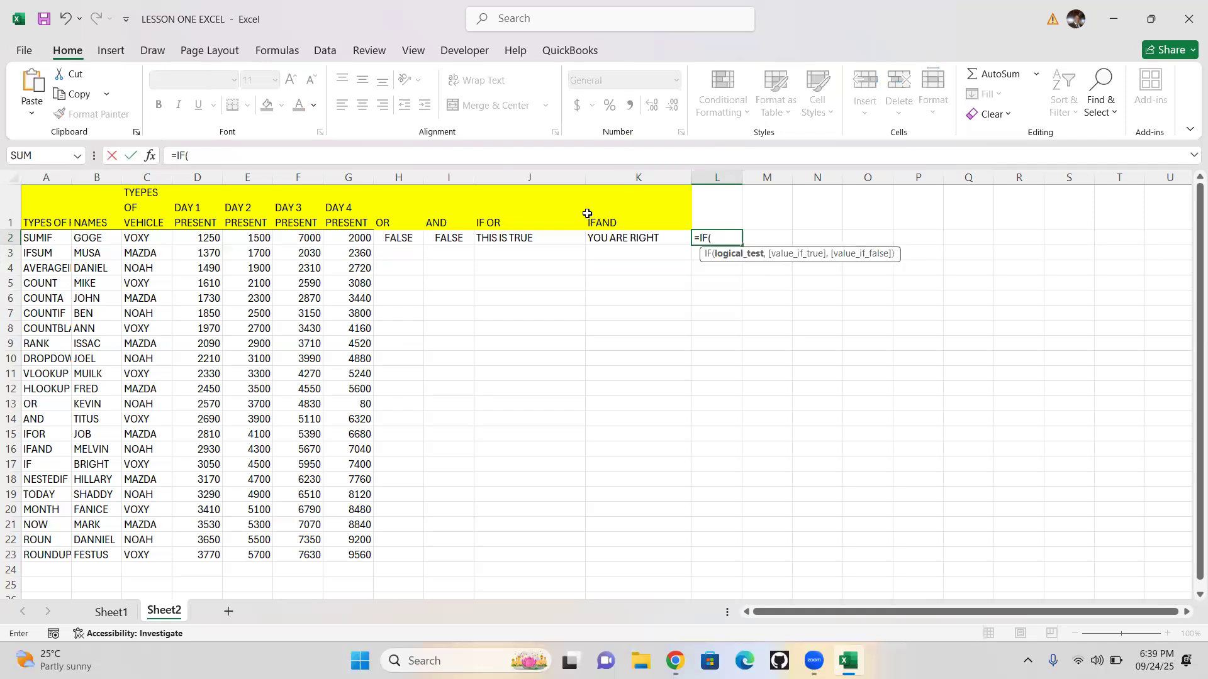
pyautogui.click(360, 237)
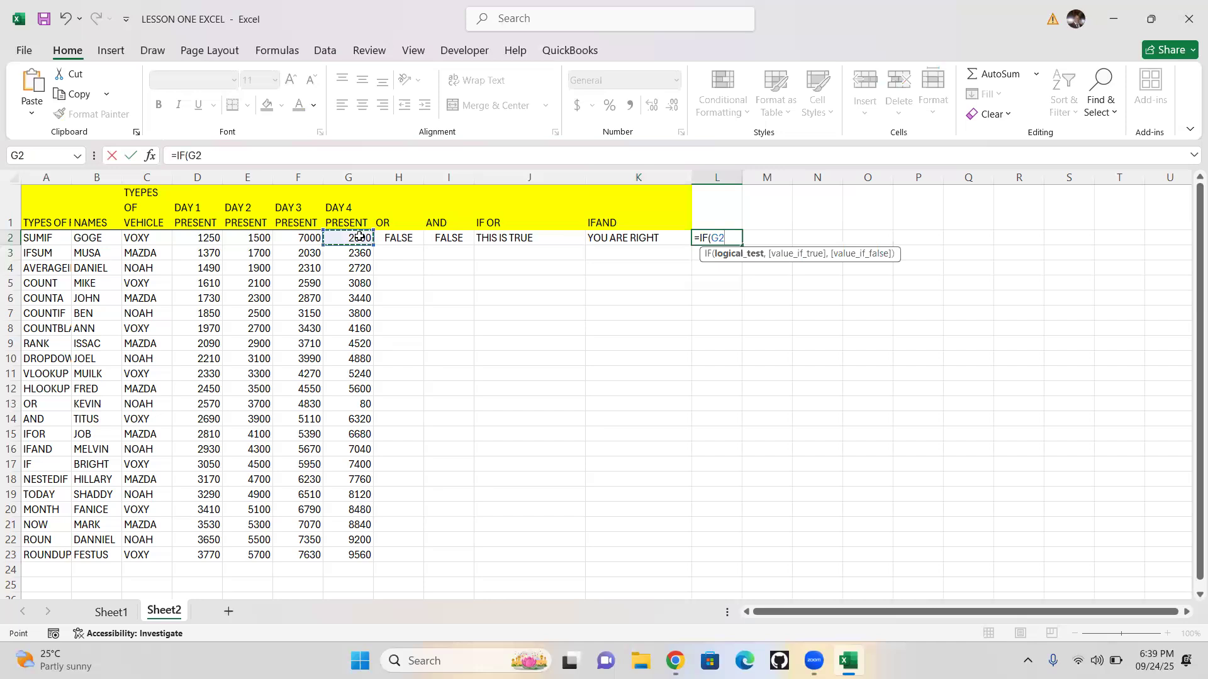
pyautogui.write('>5000,')
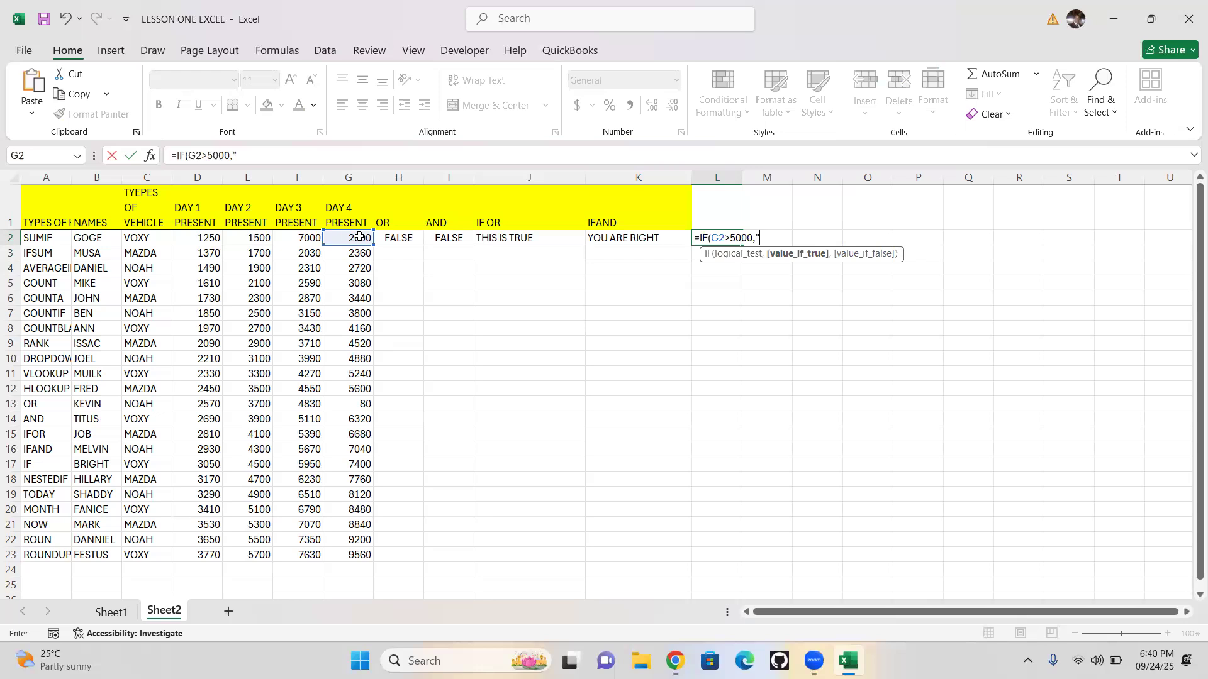
pyautogui.write('"GOOD ATTENDANCE')
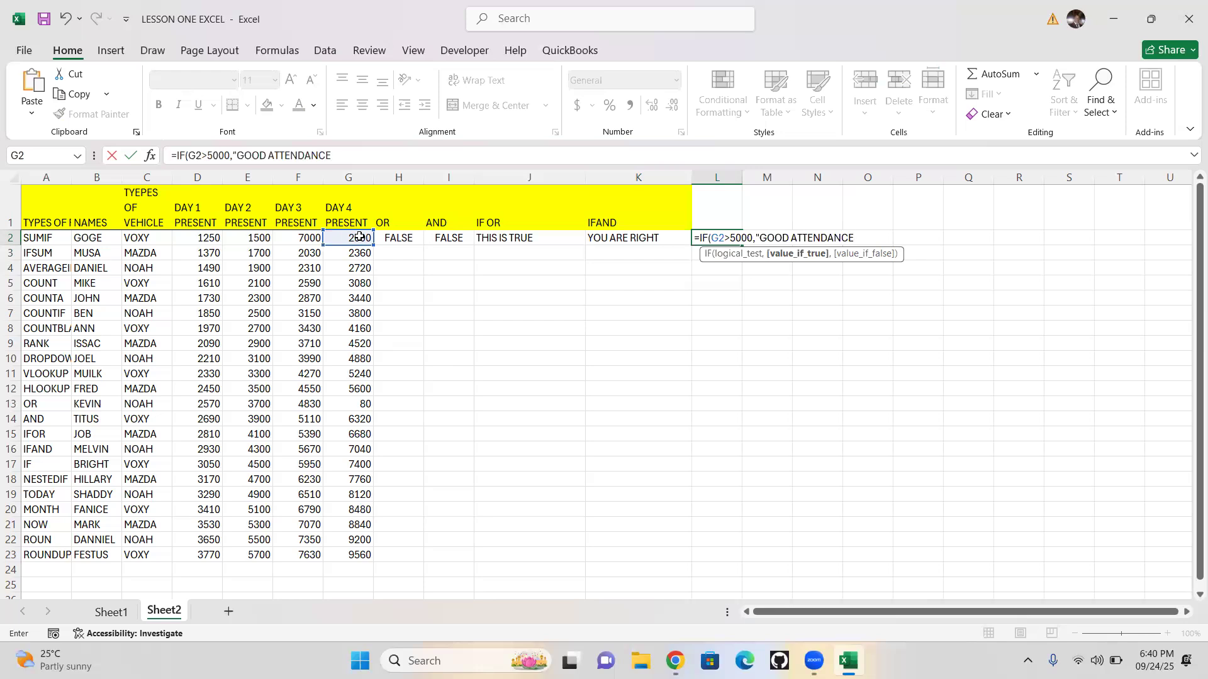
pyautogui.write('",')
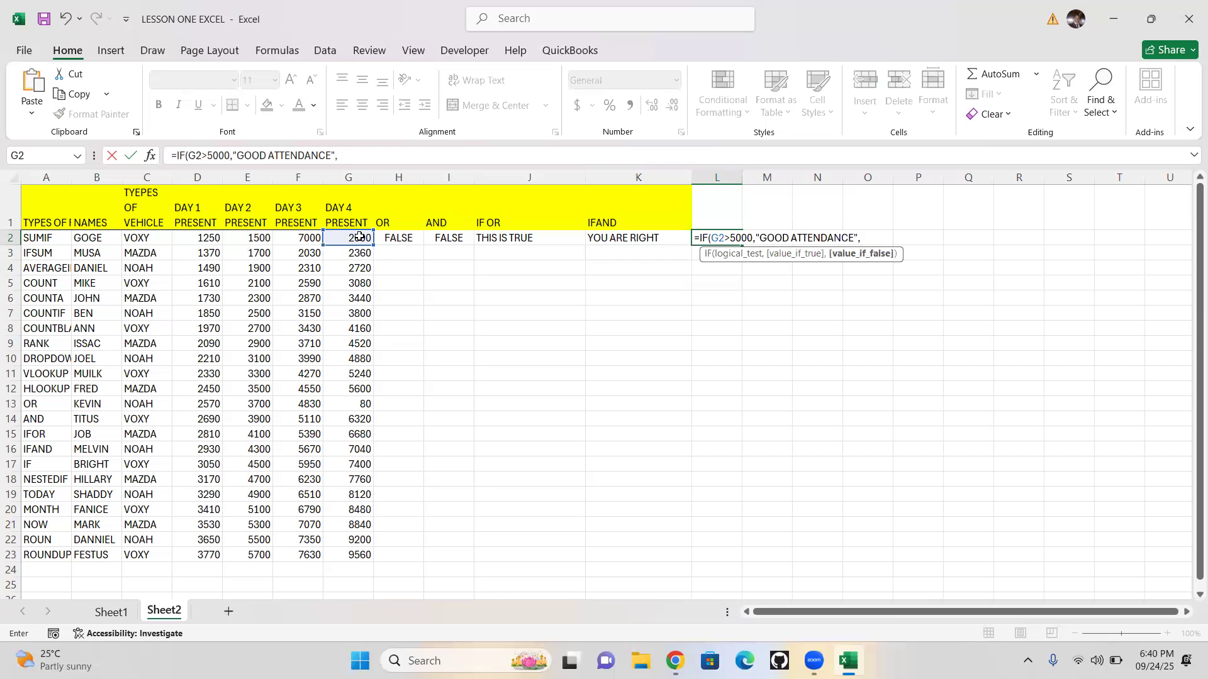
pyautogui.write('"POOR ATTENDANCE')
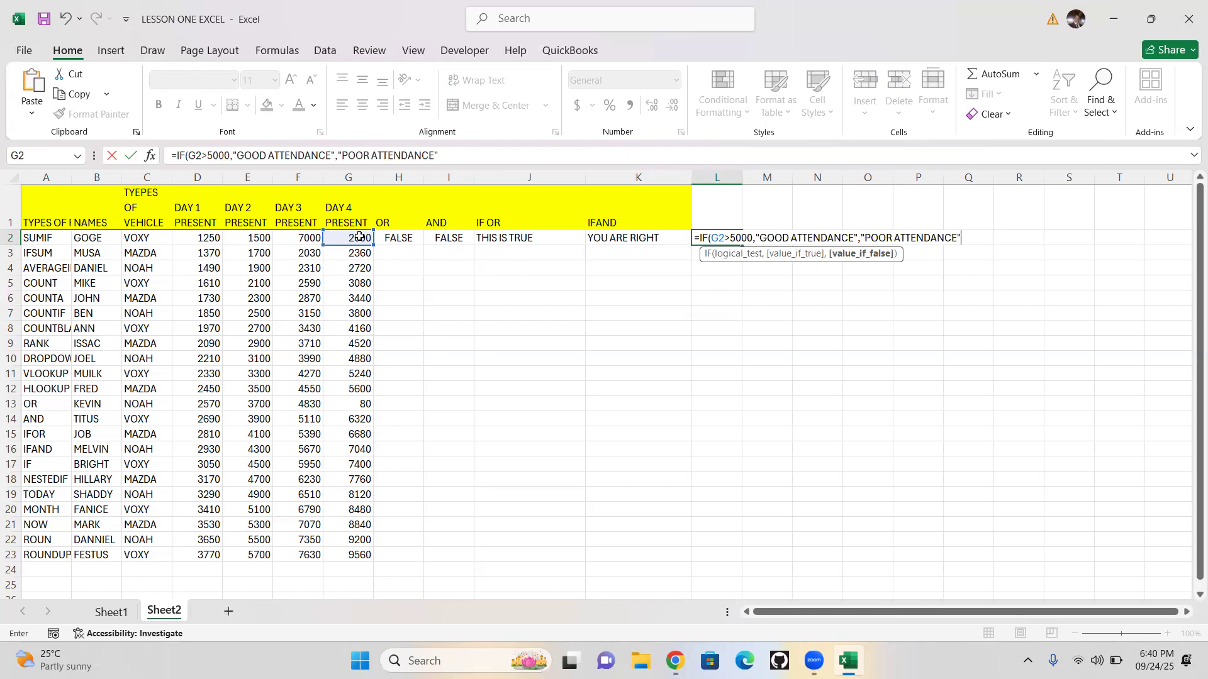
pyautogui.write('")')
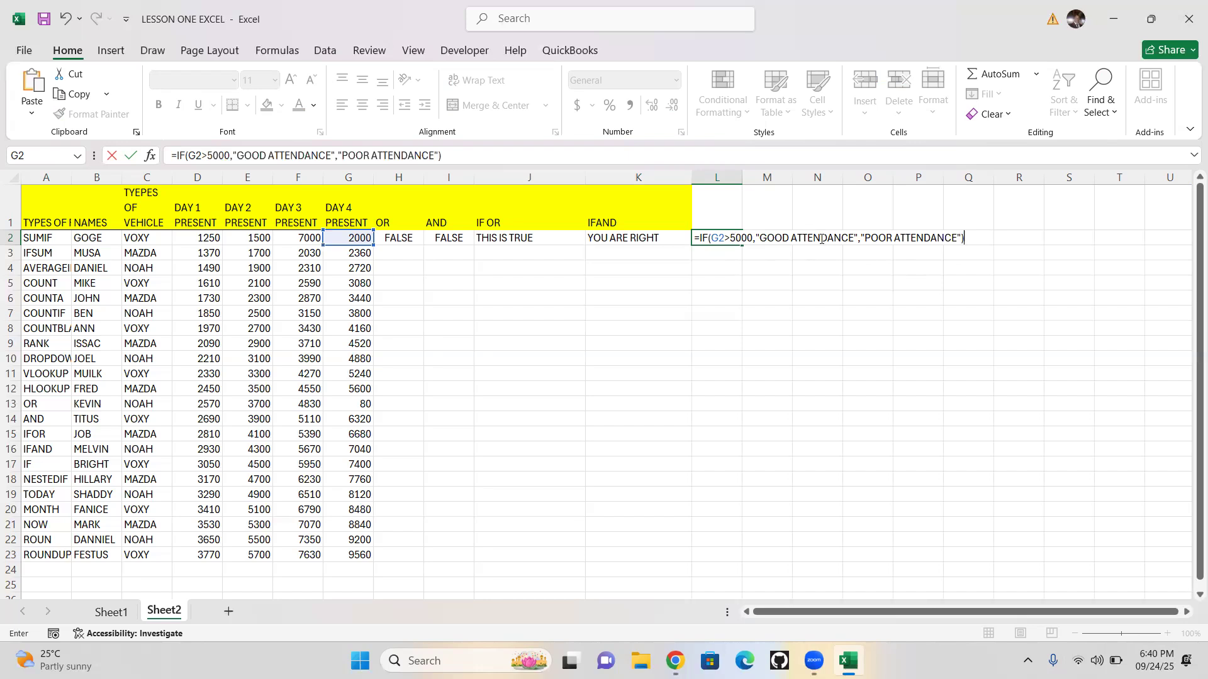
pyautogui.press('Return')
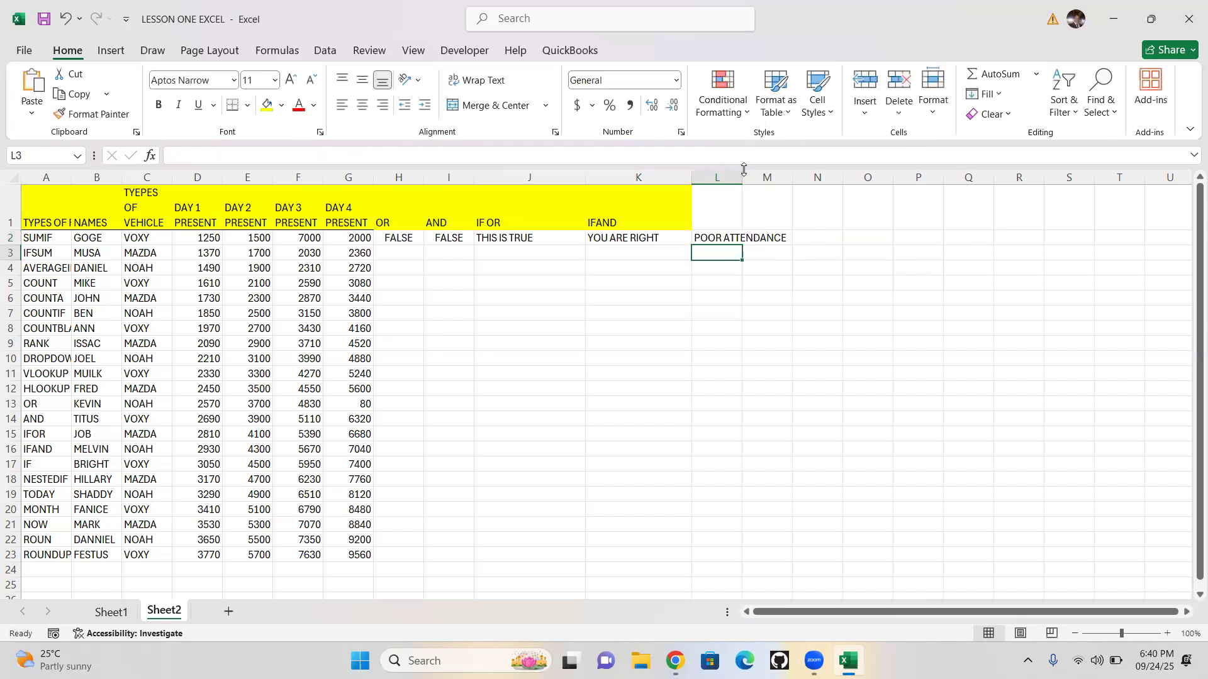
# - Fill the L2 IF formula down to L23 and widen column L beyond the attendance text
pyautogui.doubleClick(744, 169)
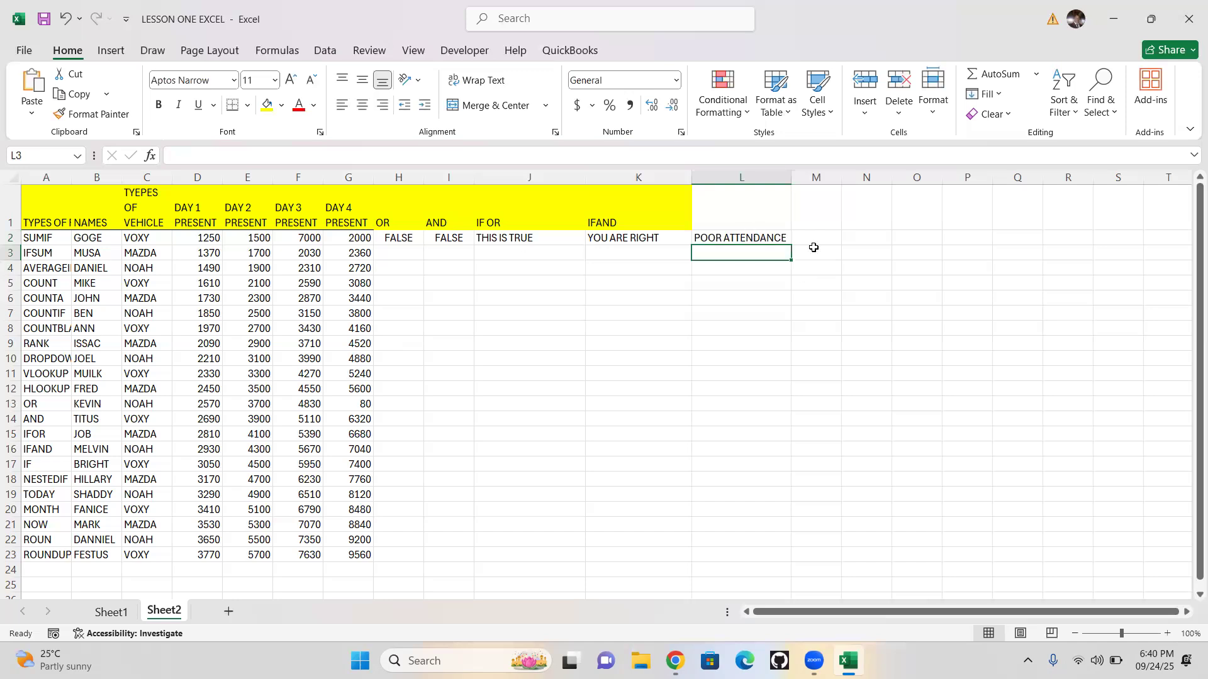
pyautogui.click(784, 240)
pyautogui.moveTo(790, 246); pyautogui.dragTo(798, 564)
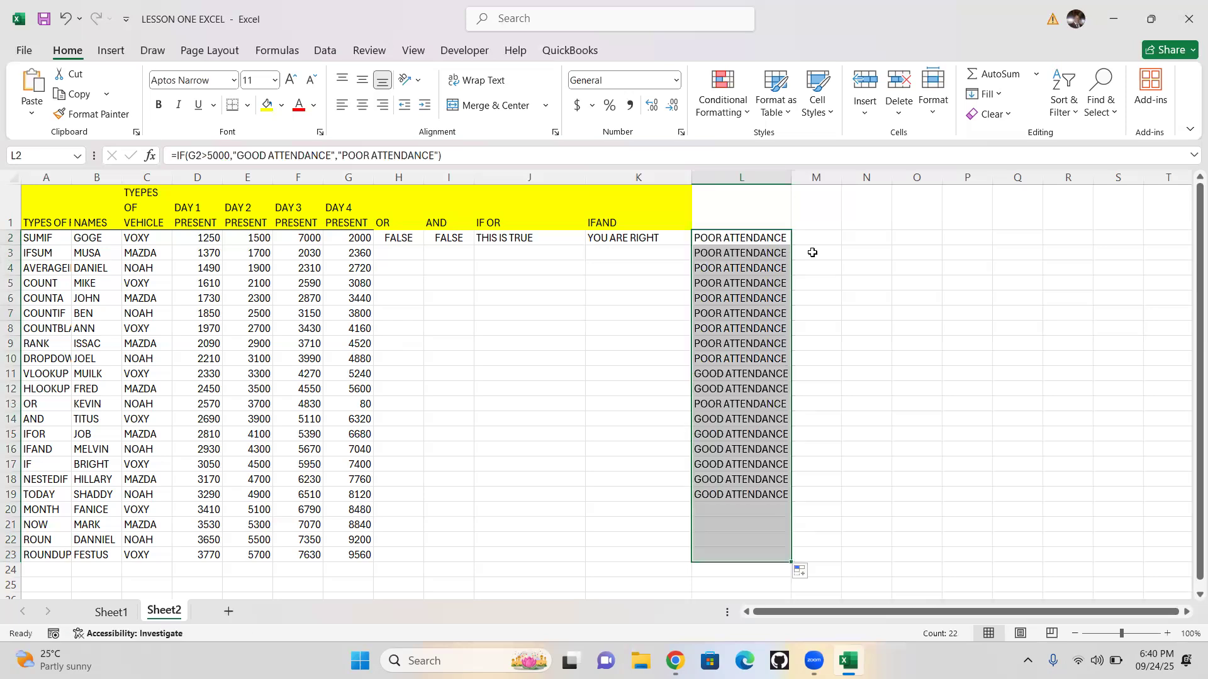
pyautogui.moveTo(792, 179); pyautogui.dragTo(835, 214)
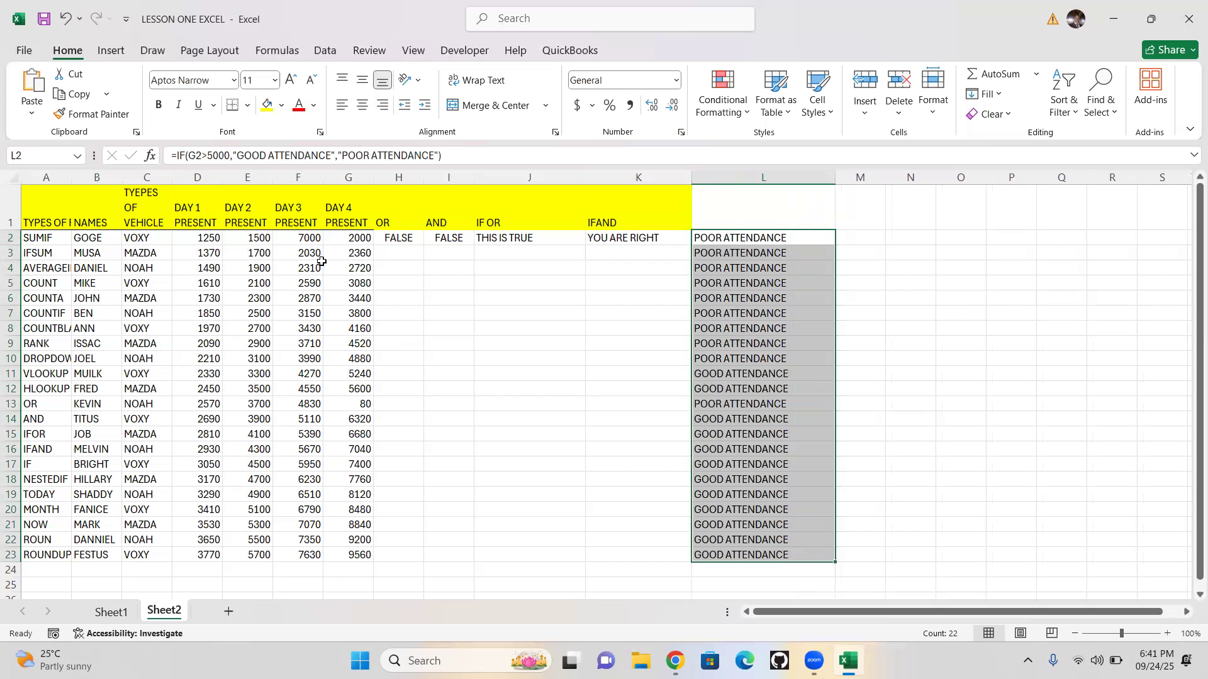
# - Change the DAY 4 value in G2 to 5900 and check the IF formula in L2
pyautogui.click(354, 240)
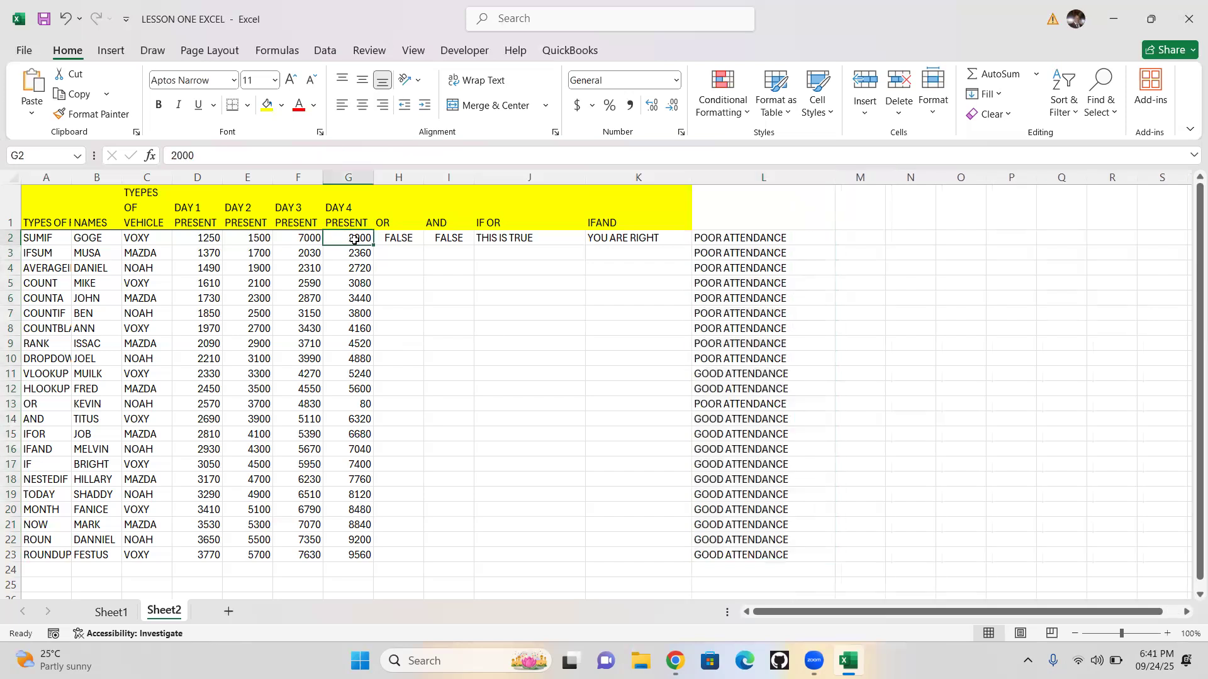
pyautogui.write('5')
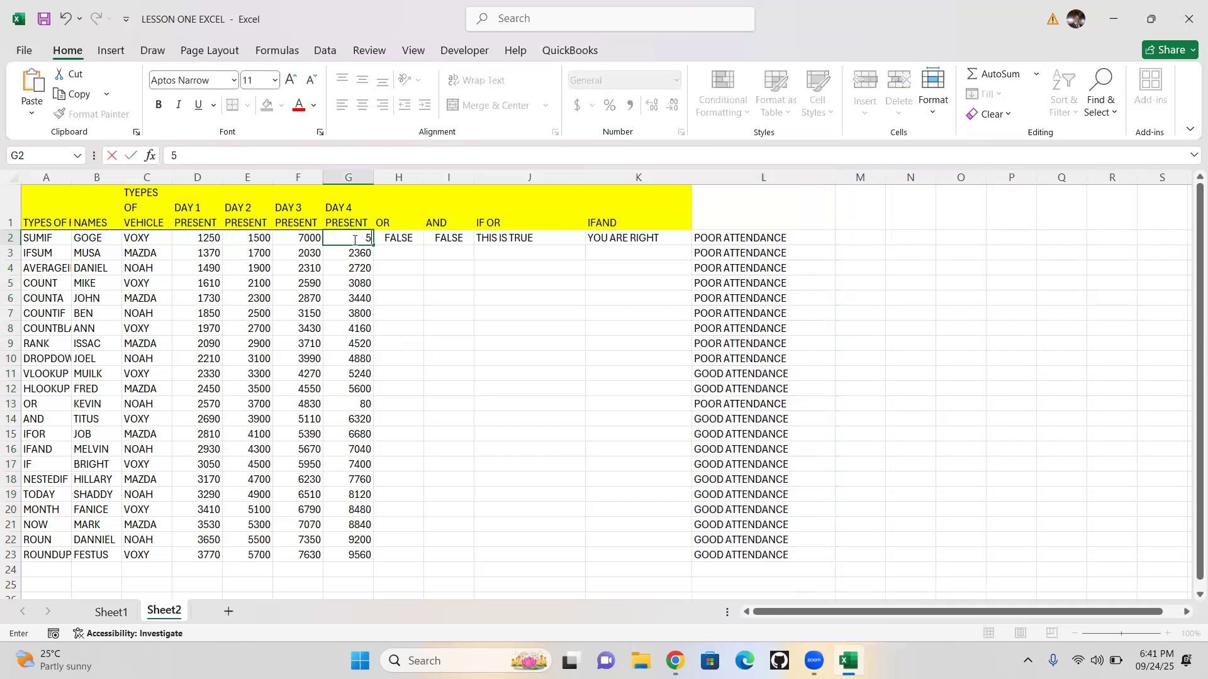
pyautogui.write('900')
pyautogui.press('Return')
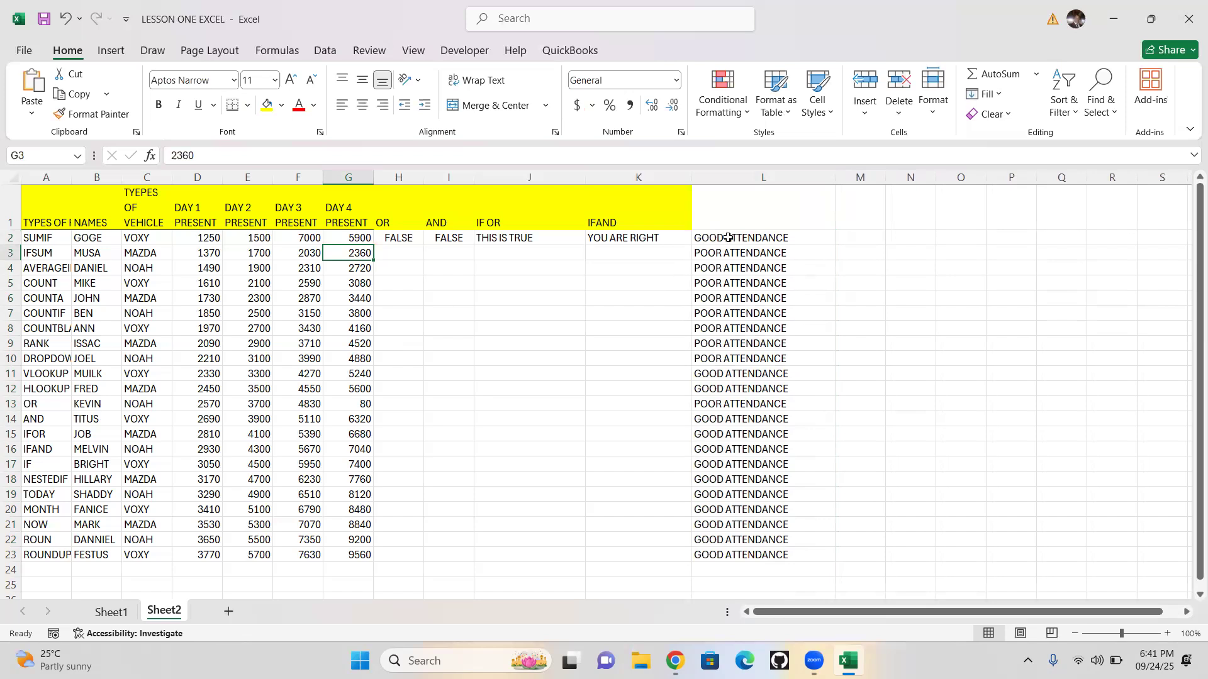
pyautogui.click(728, 238)
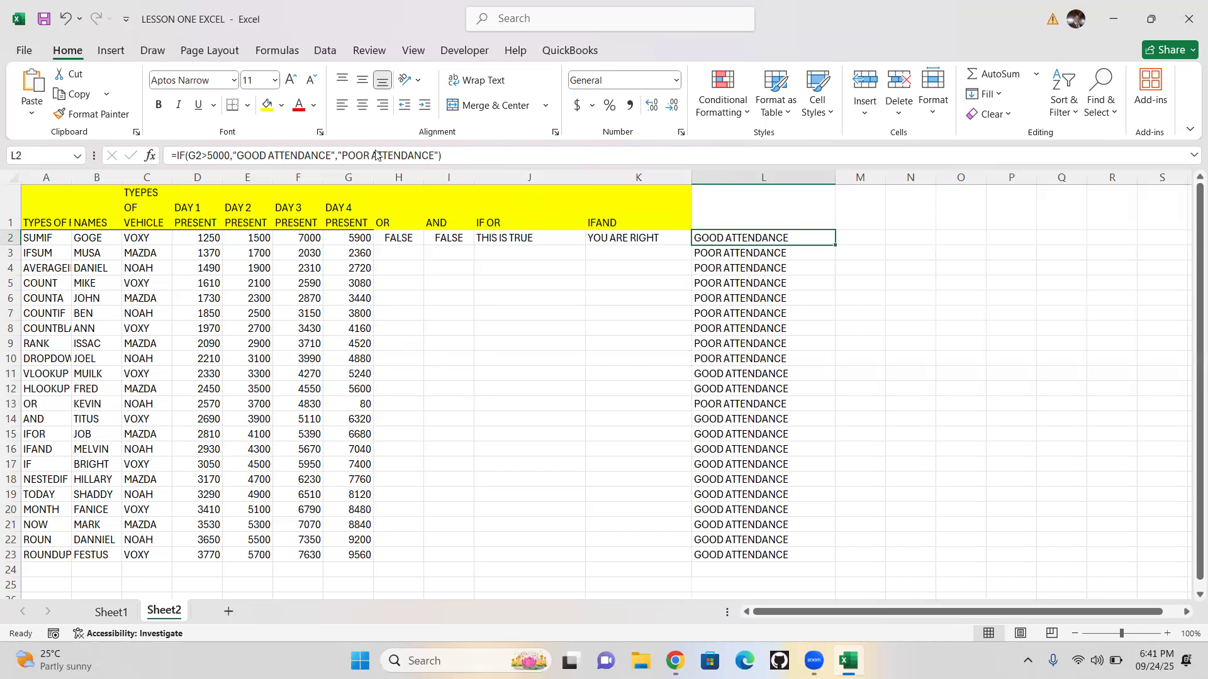
# - Begin a nested IF formula in M2 that returns "GOOD" when G2>8000
pyautogui.click(860, 236)
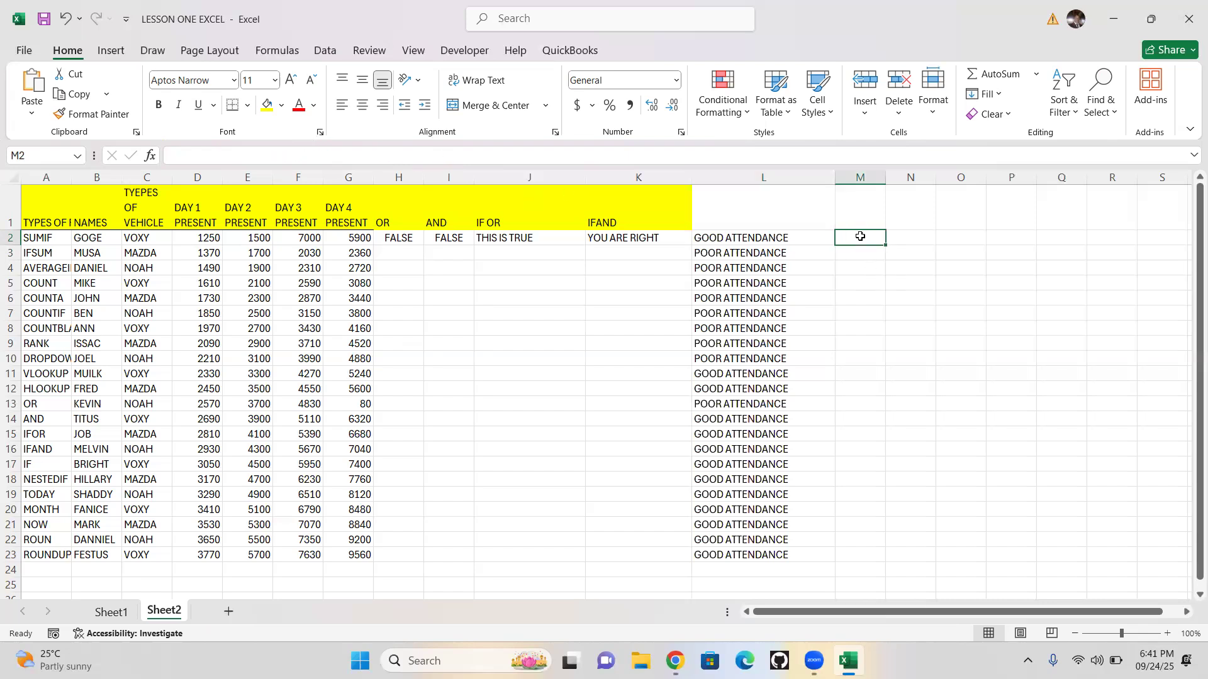
pyautogui.write('0')
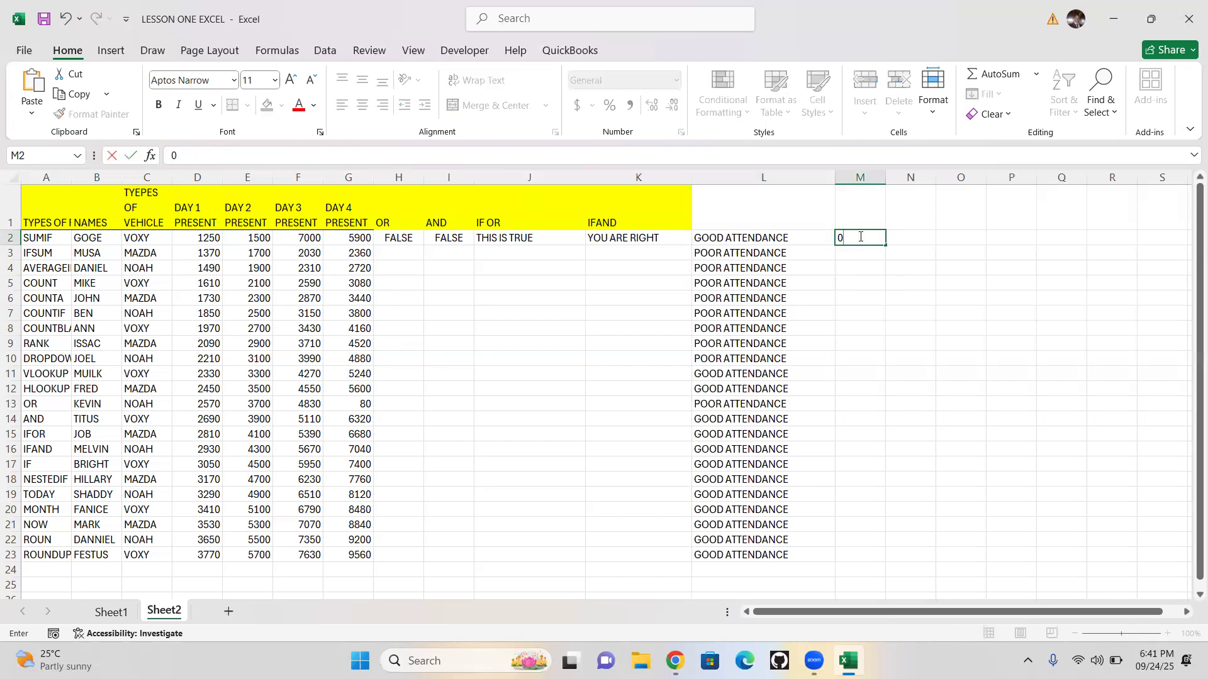
pyautogui.press('BackSpace')
pyautogui.write('-')
pyautogui.press('BackSpace')
pyautogui.write('=IF')
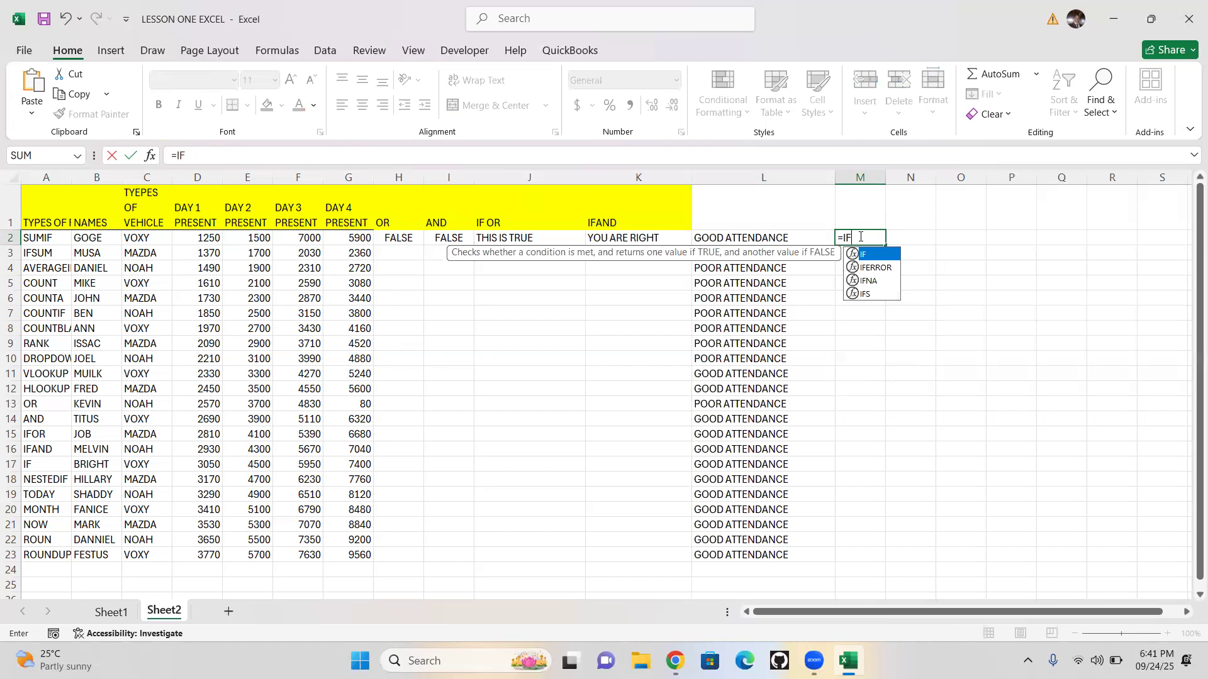
pyautogui.write('(')
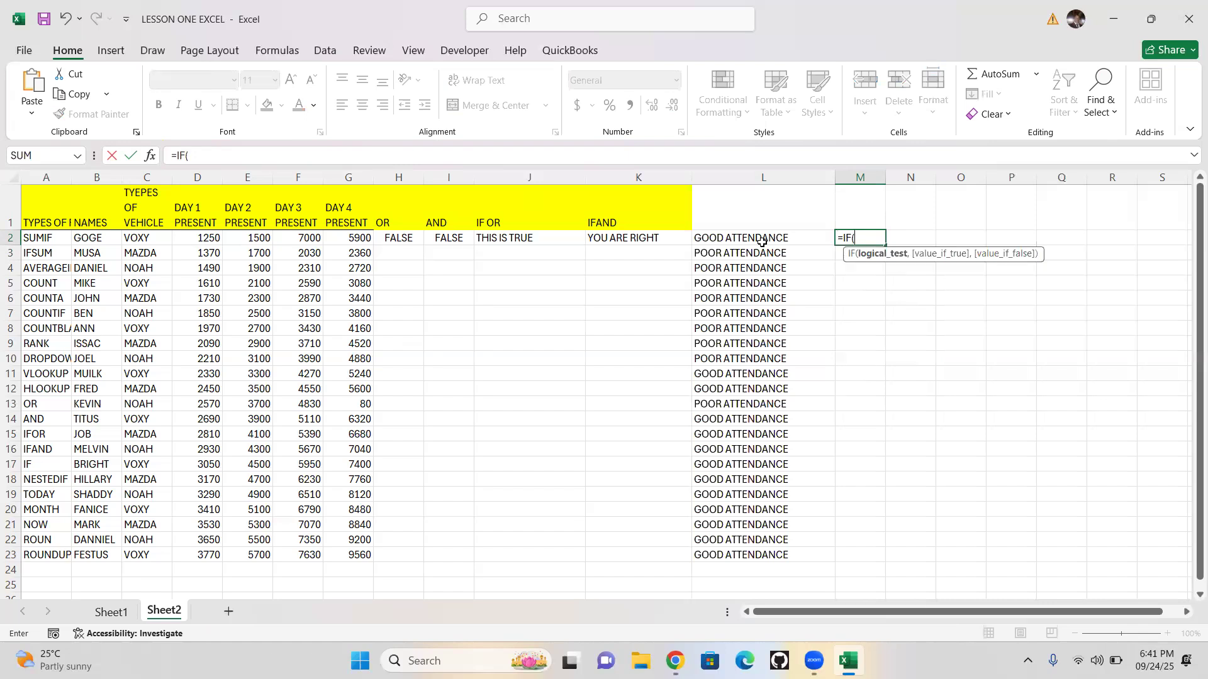
pyautogui.click(358, 238)
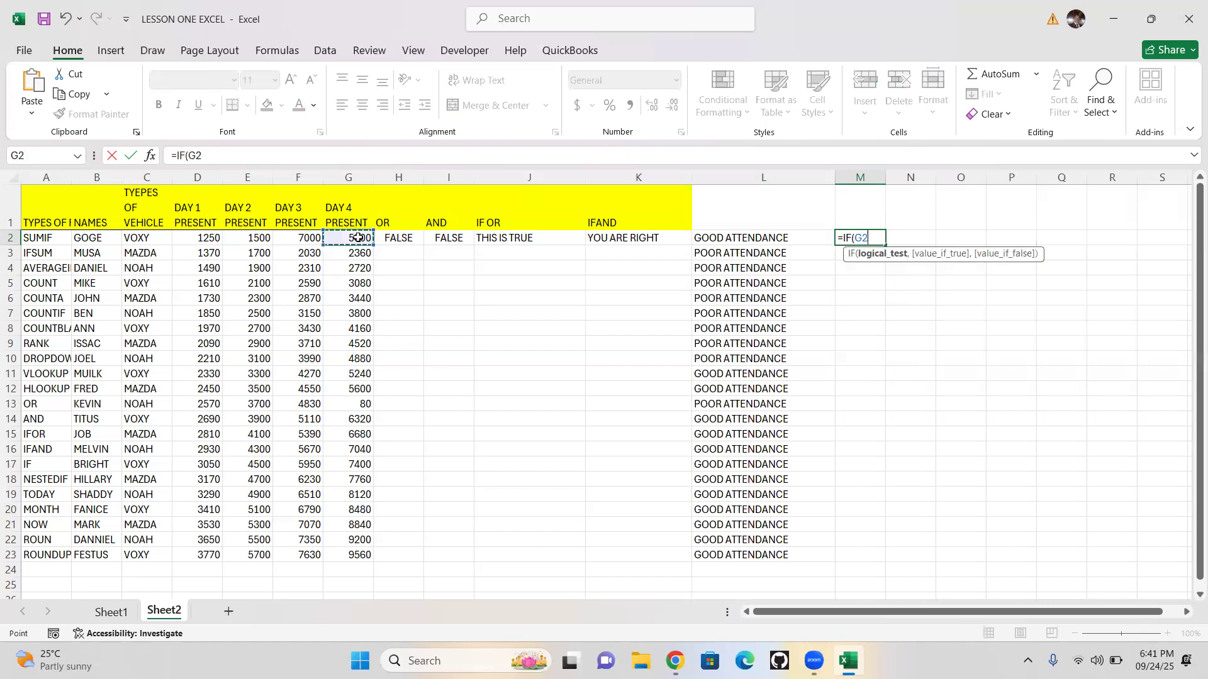
pyautogui.write('>8000,')
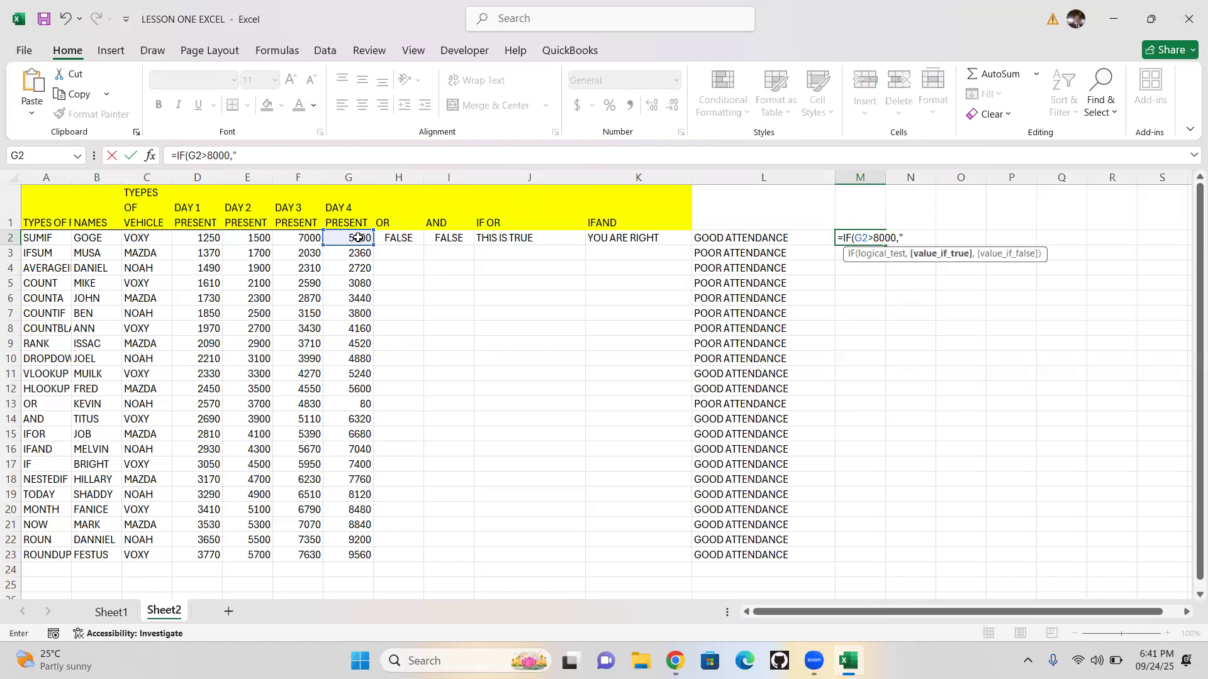
pyautogui.write('"GOOD",')
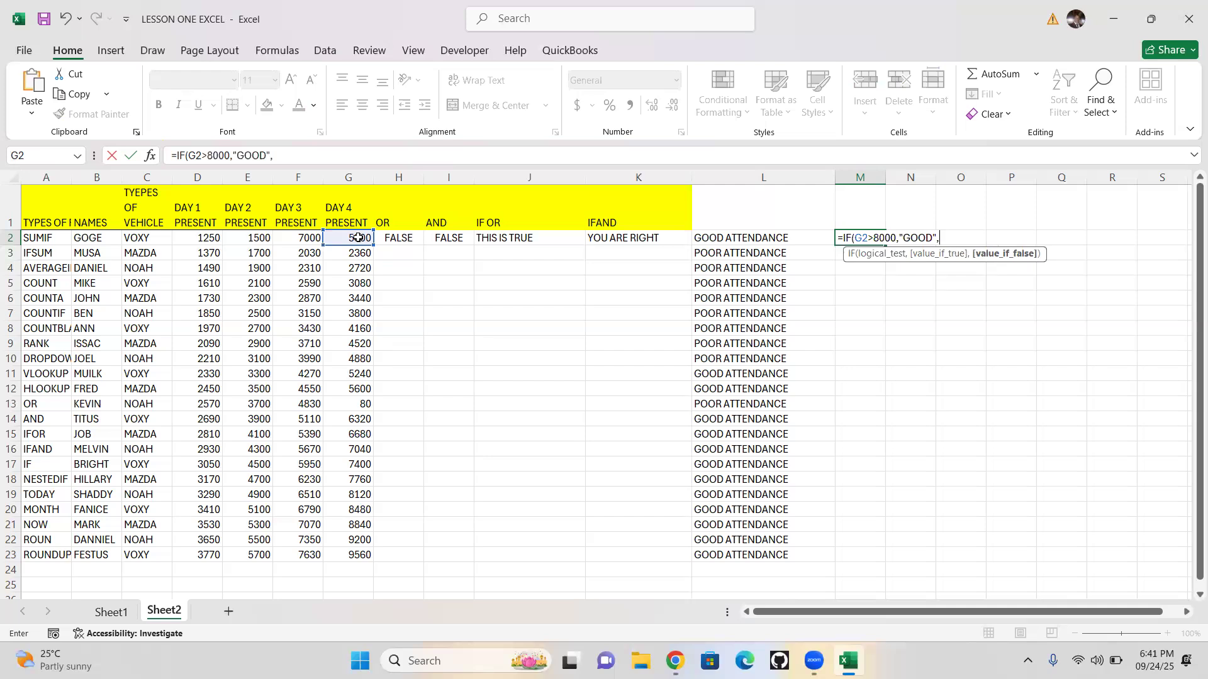
# - Add a second IF as the M2 formula's false value, returning "AVERAGE" when G2>5000
pyautogui.write('IF(')
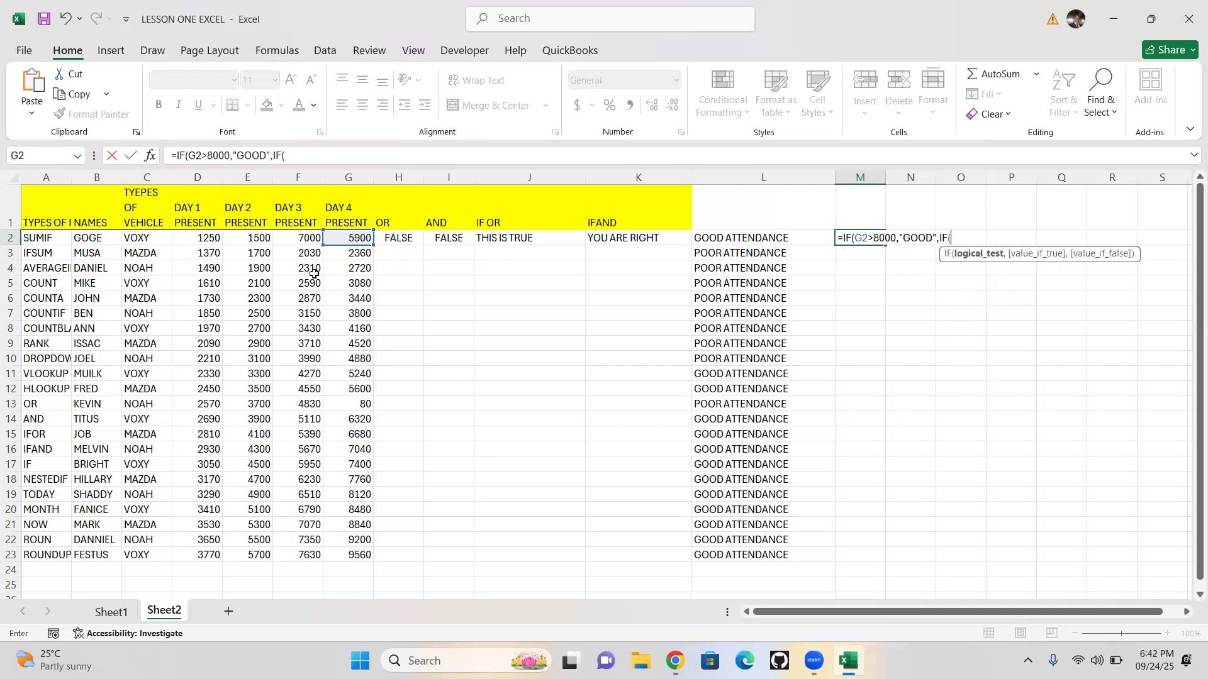
pyautogui.click(342, 238)
pyautogui.write('>')
pyautogui.write('500')
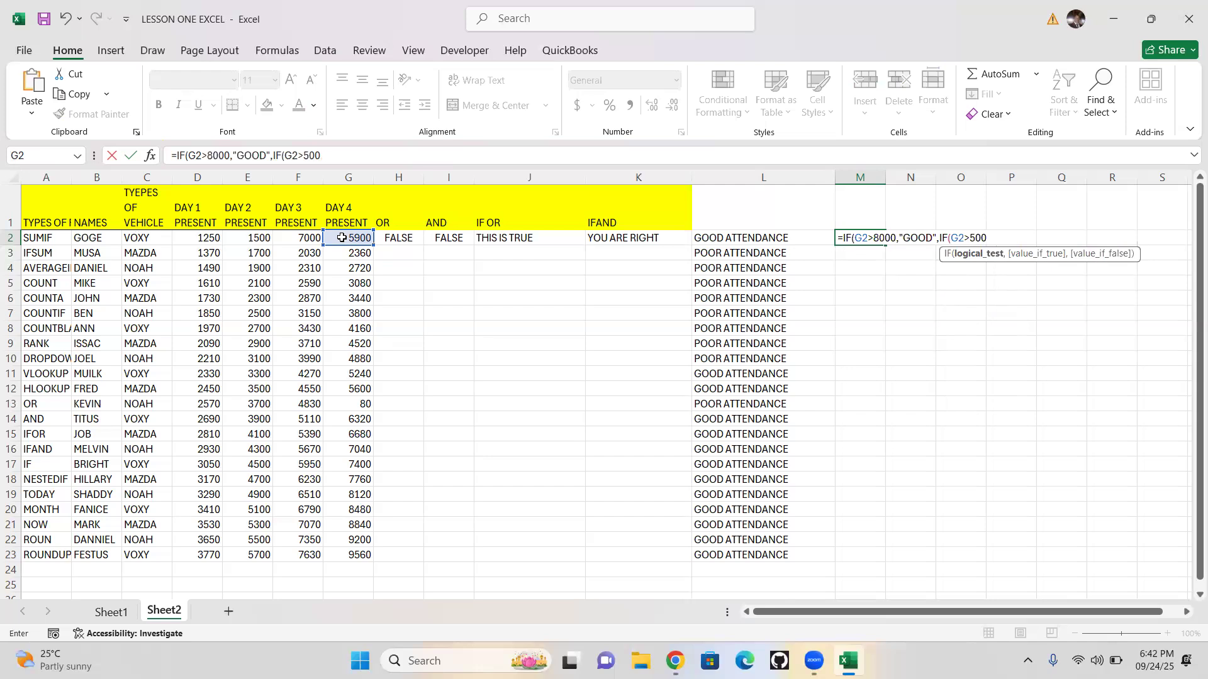
pyautogui.write('0,')
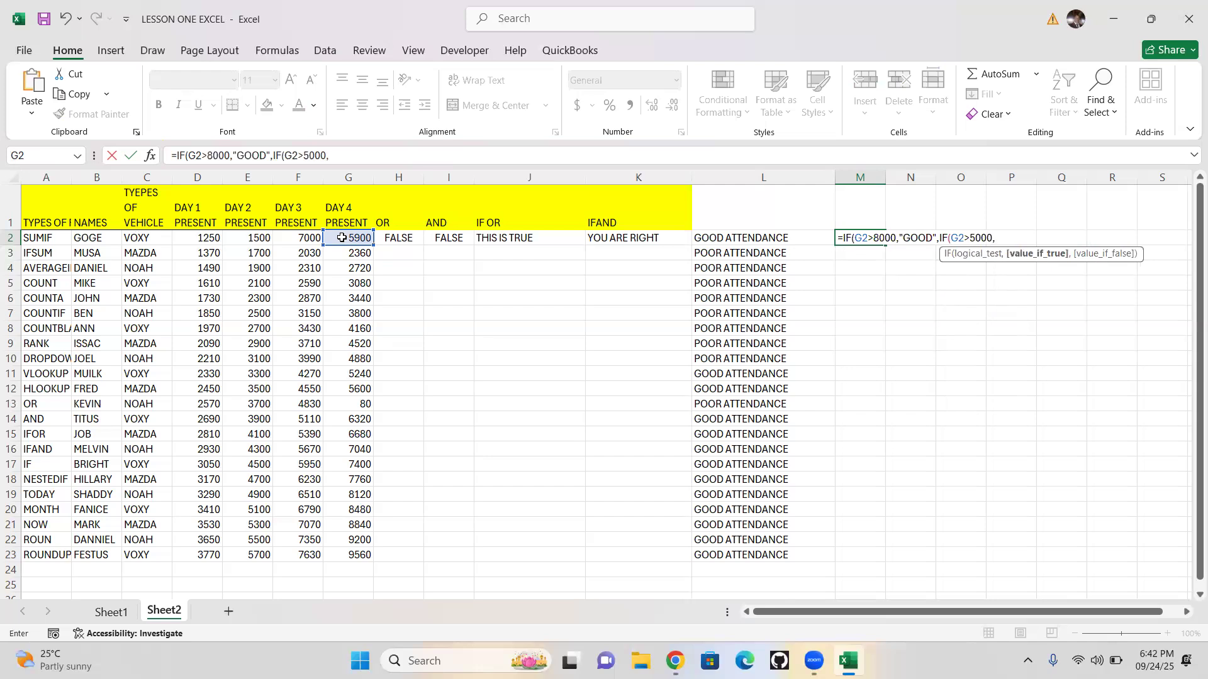
pyautogui.write('"AVERAGE')
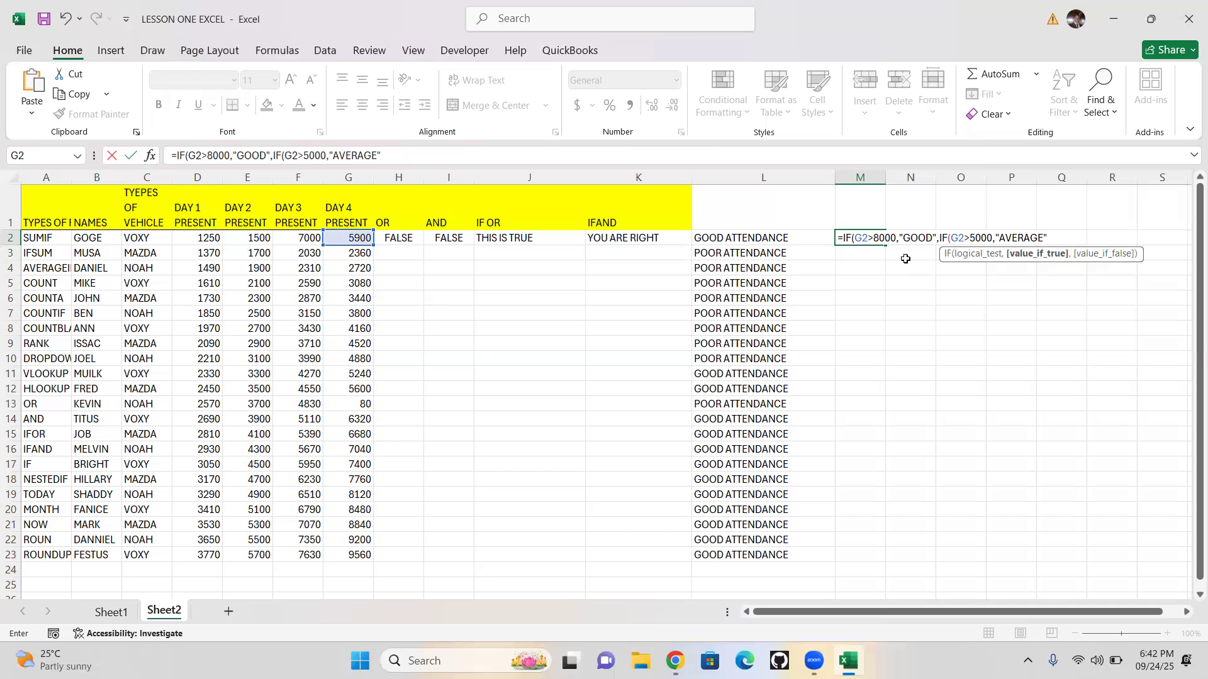
# - Add a third IF to the M2 formula returning "POOR" when G2<=5000, close all parentheses and enter the formula
pyautogui.write(',IF')
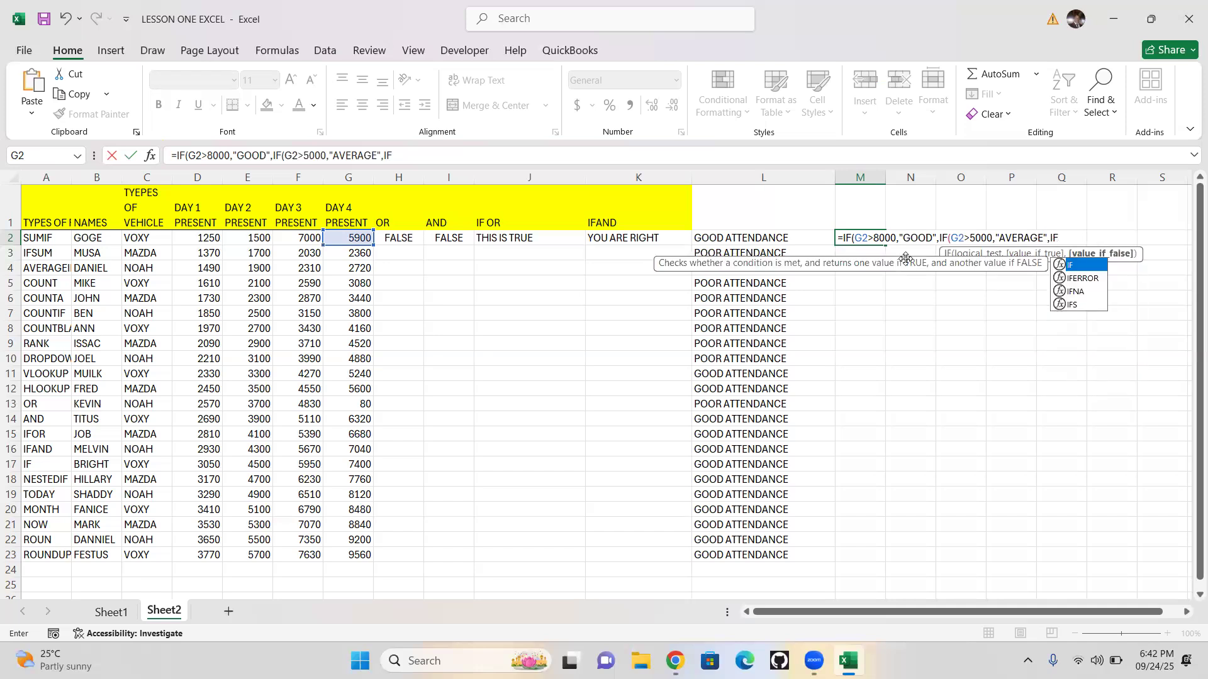
pyautogui.write('(')
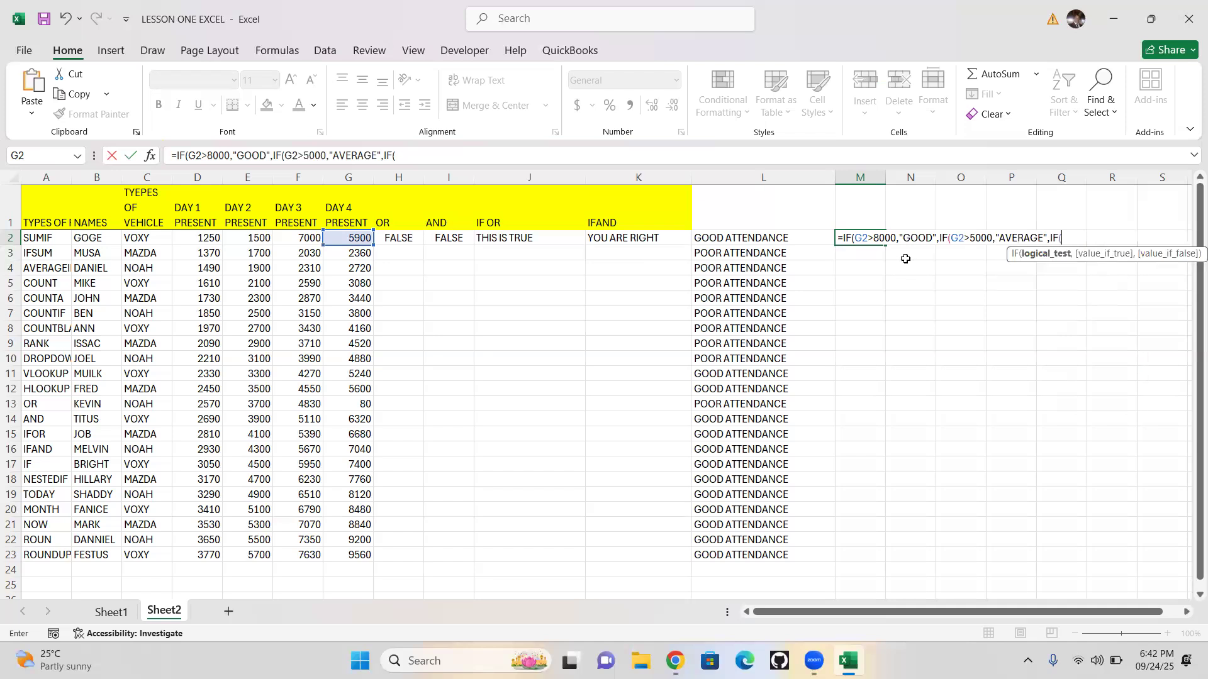
pyautogui.click(333, 239)
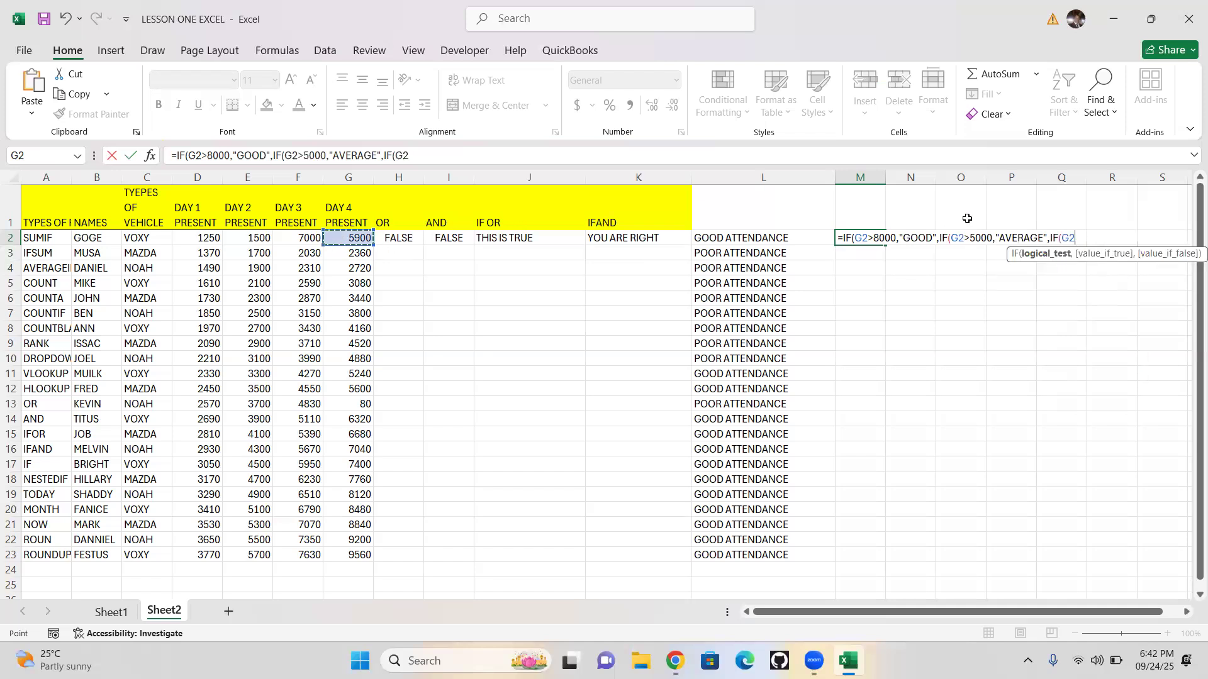
pyautogui.write('?')
pyautogui.press('BackSpace')
pyautogui.write('>')
pyautogui.press('BackSpace')
pyautogui.write('<=5000,')
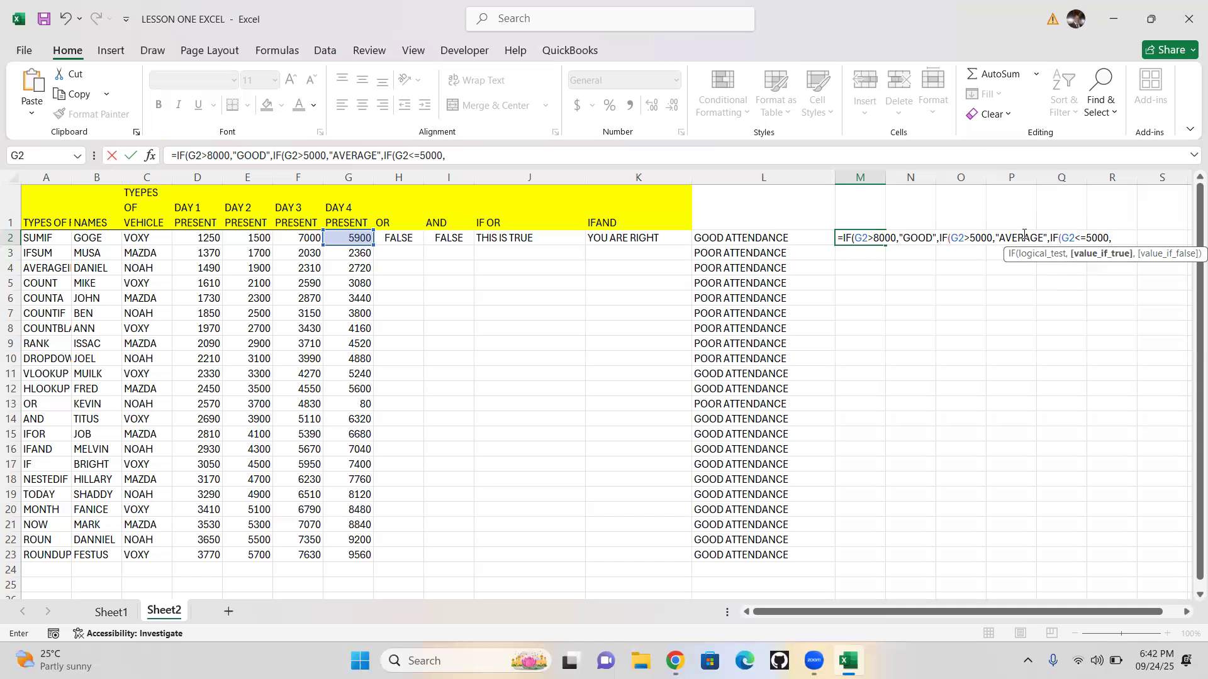
pyautogui.write('"POOR')
pyautogui.write('))')
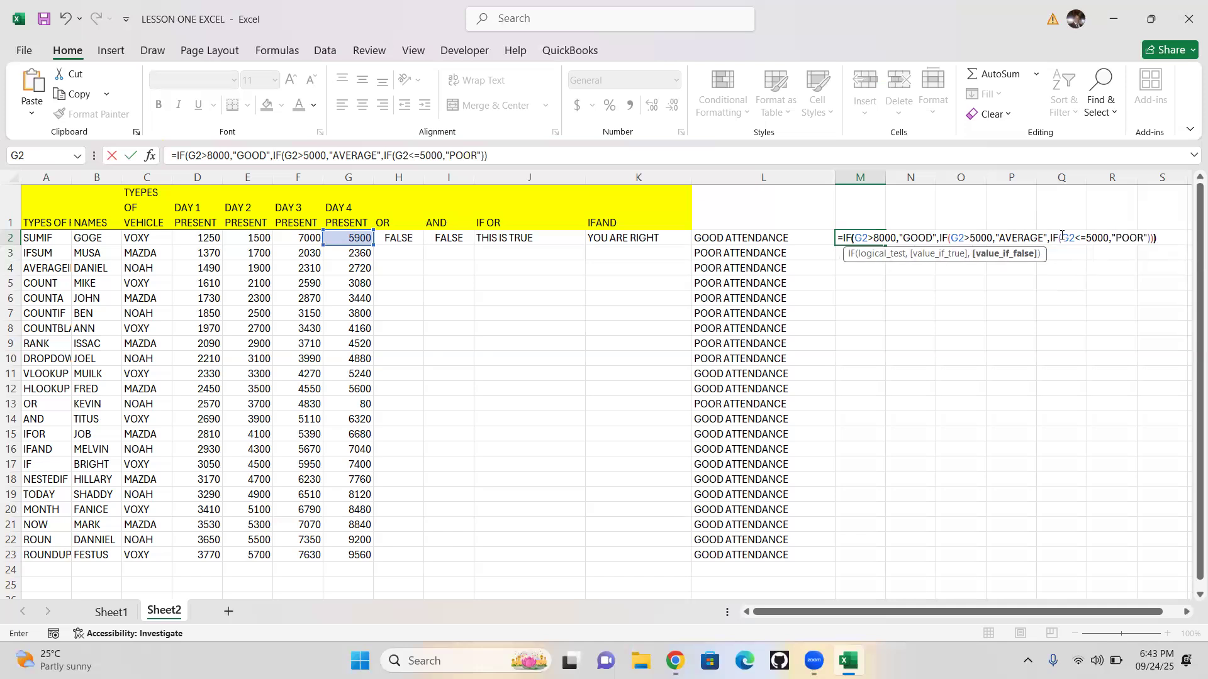
pyautogui.write(')')
pyautogui.press('Return')
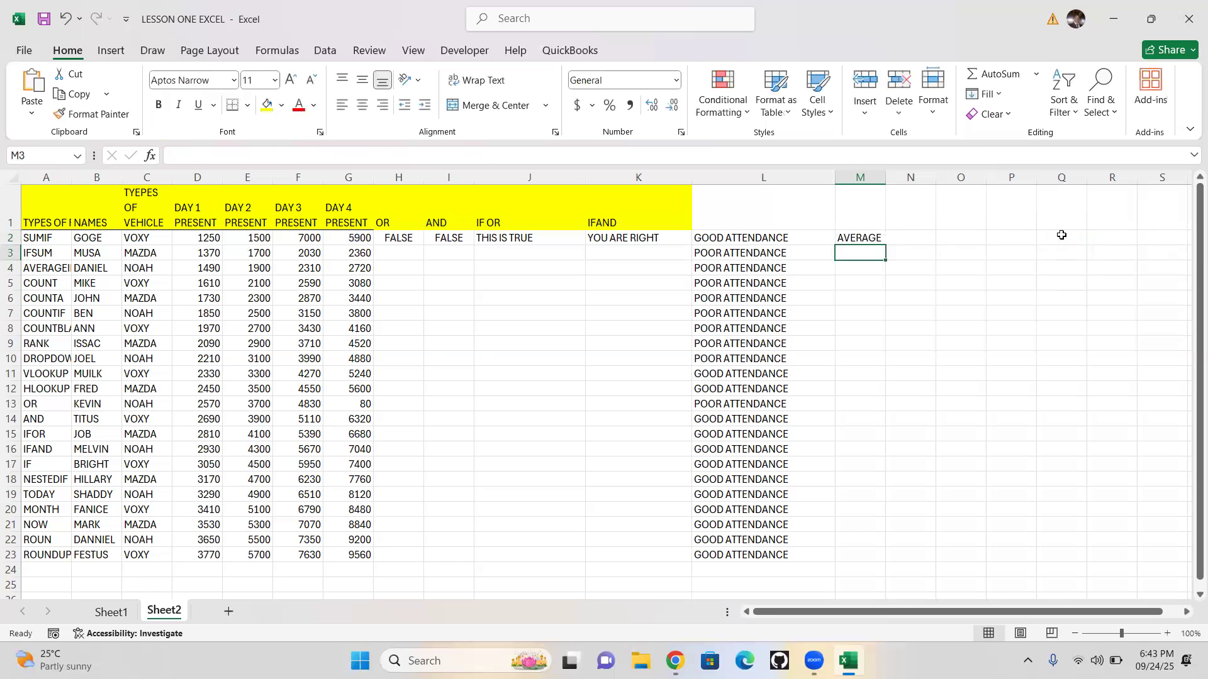
# - Fill the nested IF formula from M2 down to M23 and compare its results with the IF results in L2:L23
pyautogui.click(861, 239)
pyautogui.moveTo(904, 390); pyautogui.dragTo(878, 560)
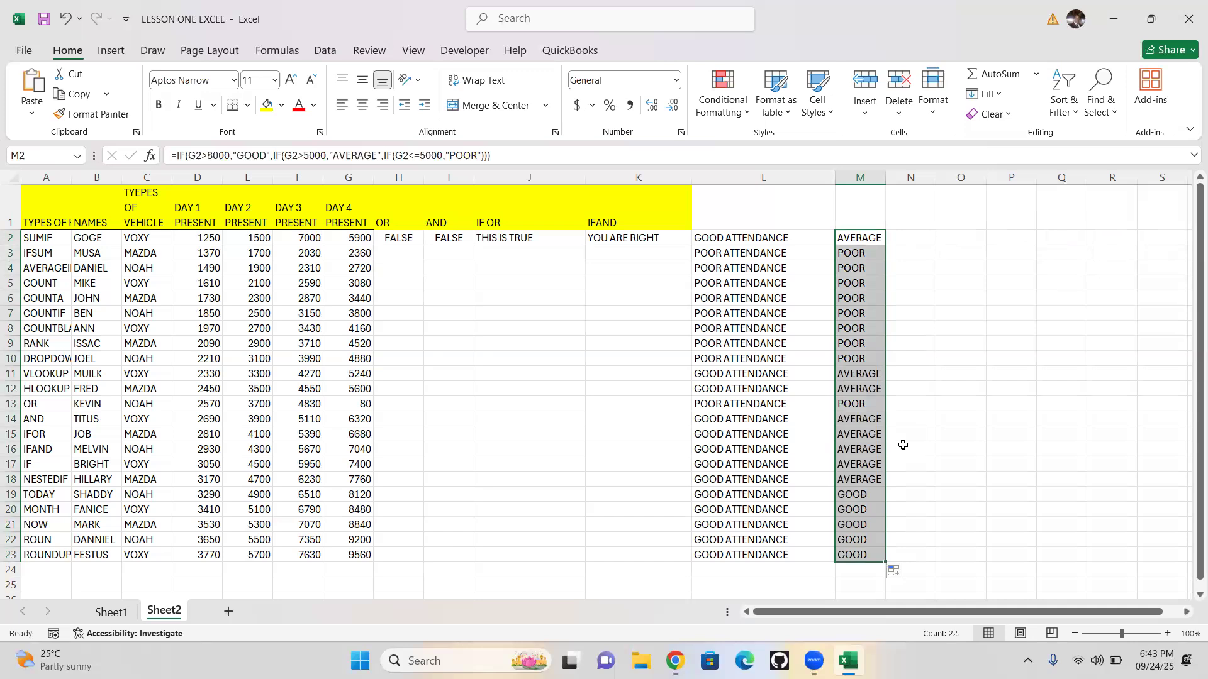
pyautogui.moveTo(724, 234); pyautogui.dragTo(743, 559)
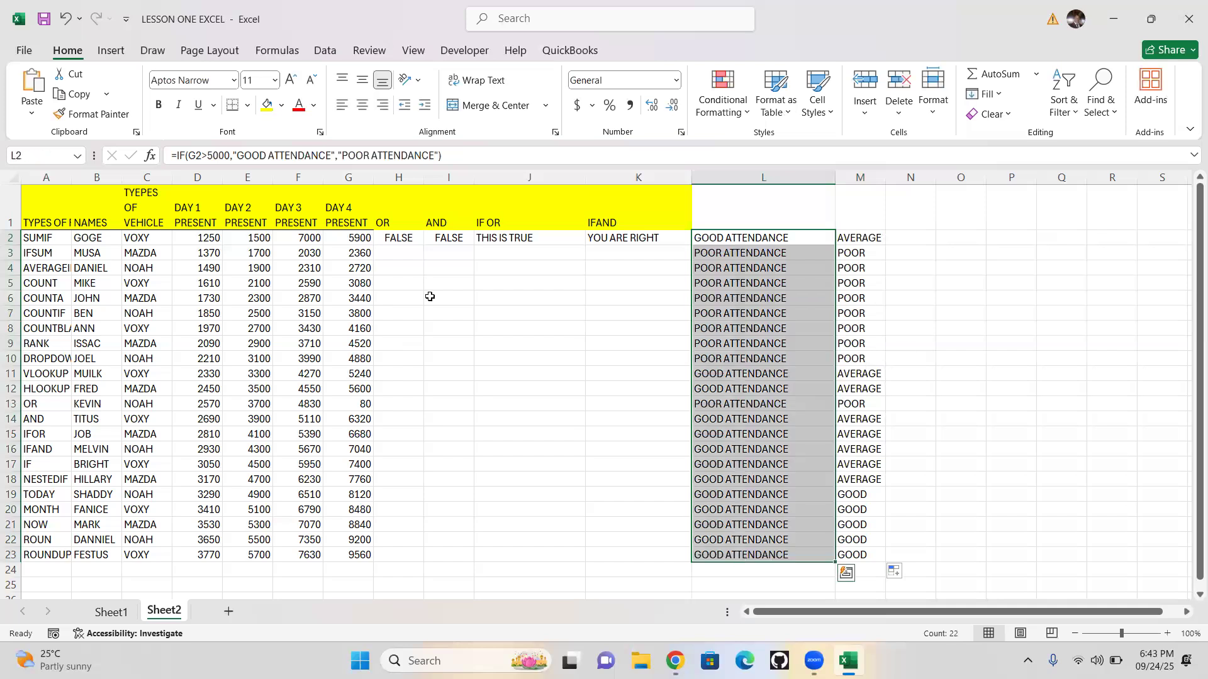
pyautogui.moveTo(854, 243); pyautogui.dragTo(859, 439)
pyautogui.moveTo(865, 570); pyautogui.dragTo(857, 570)
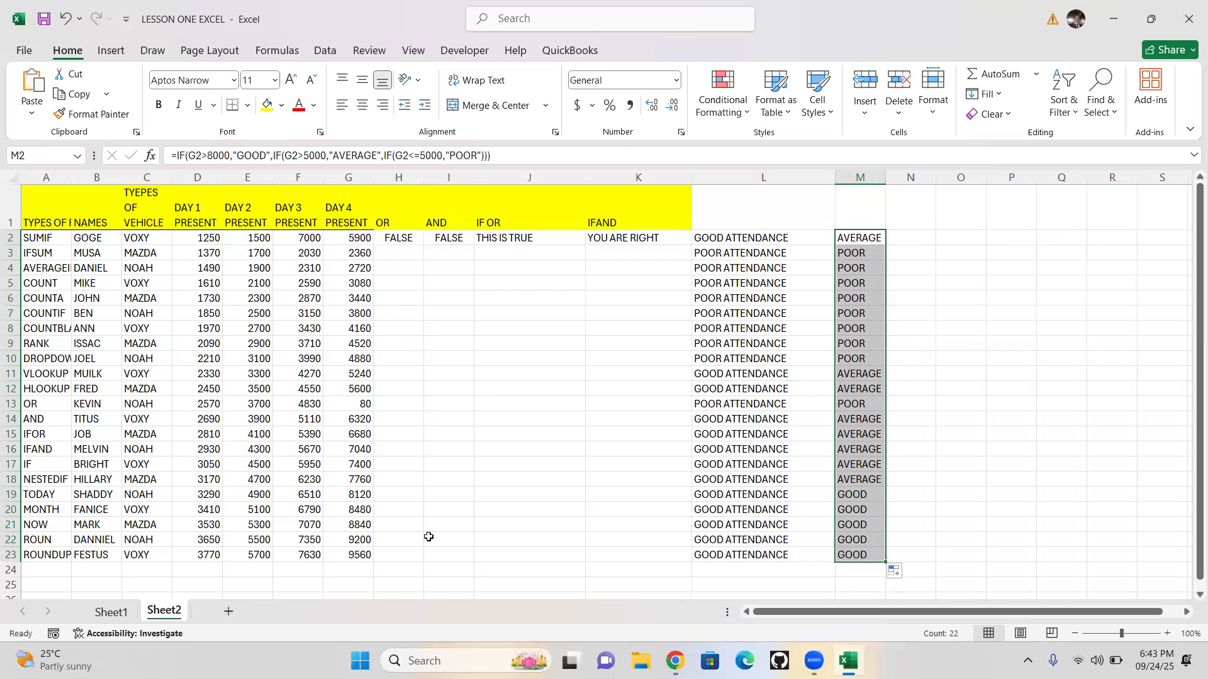
# - Enter =TODAY() in N2 and widen column N, reviewing the cell's formula
pyautogui.click(918, 238)
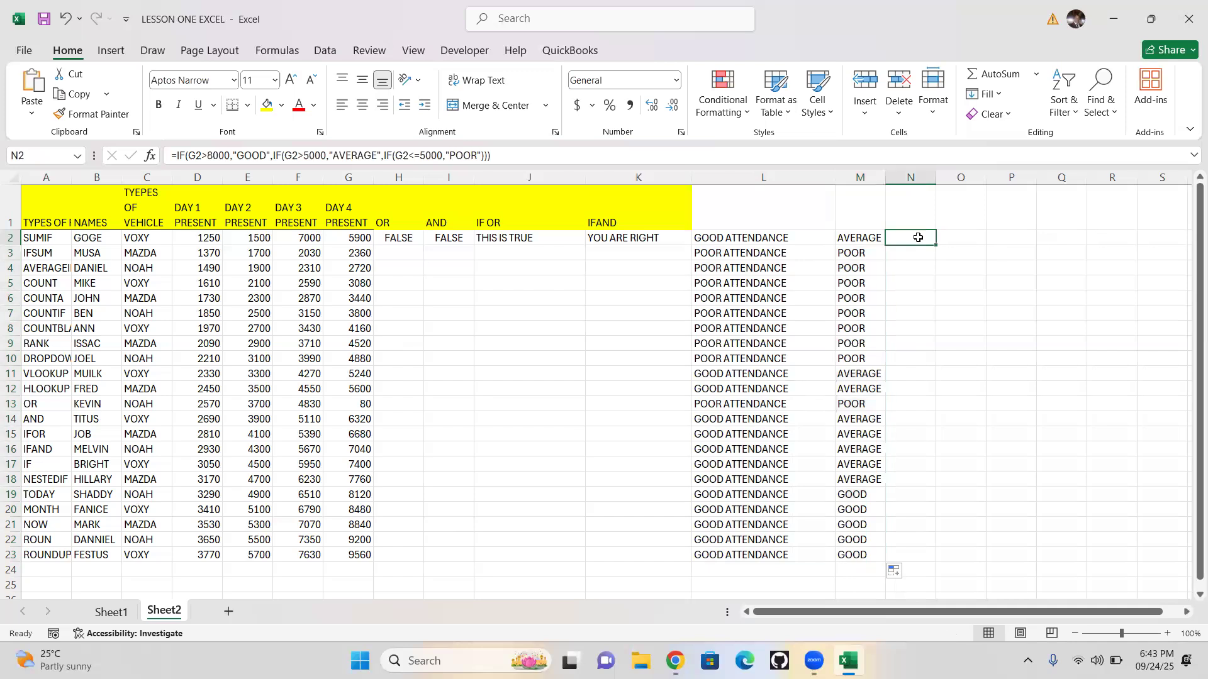
pyautogui.write('=')
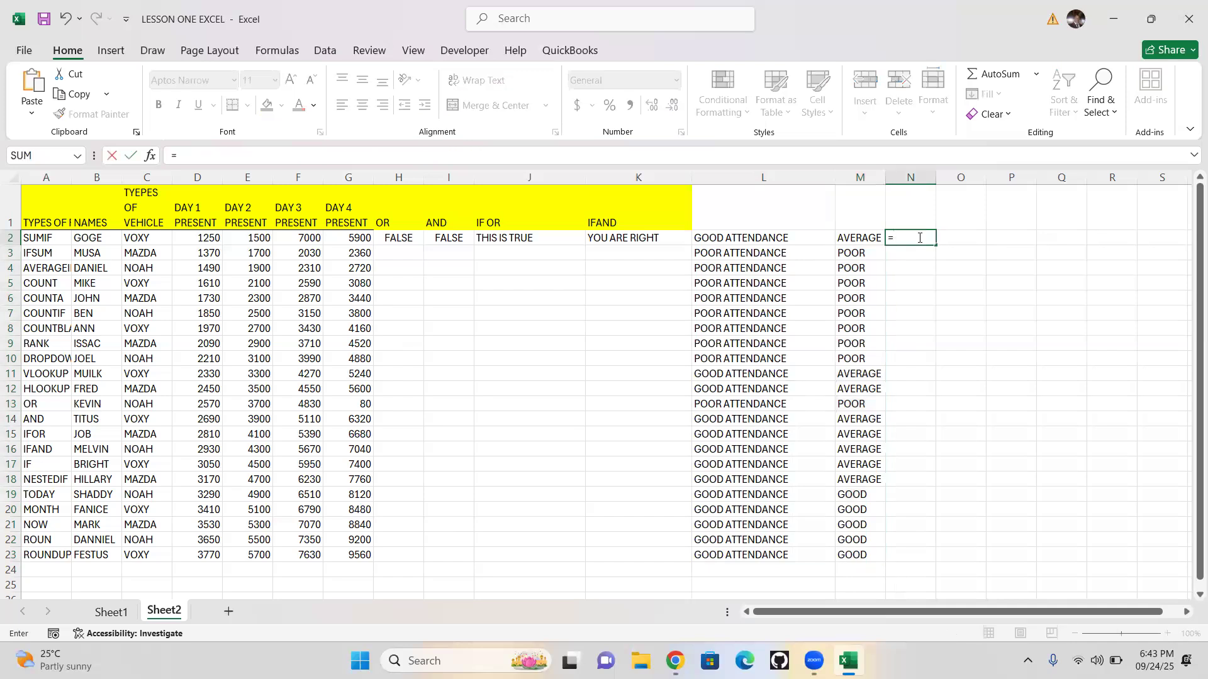
pyautogui.write('TODA')
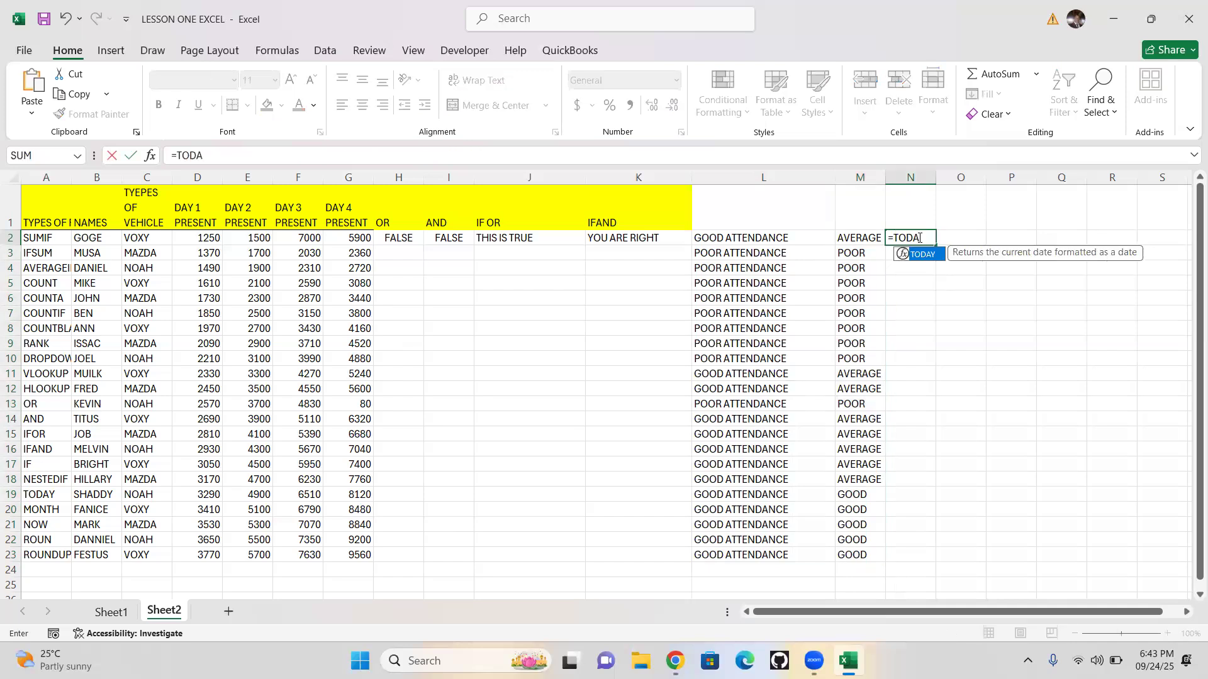
pyautogui.write('Y()')
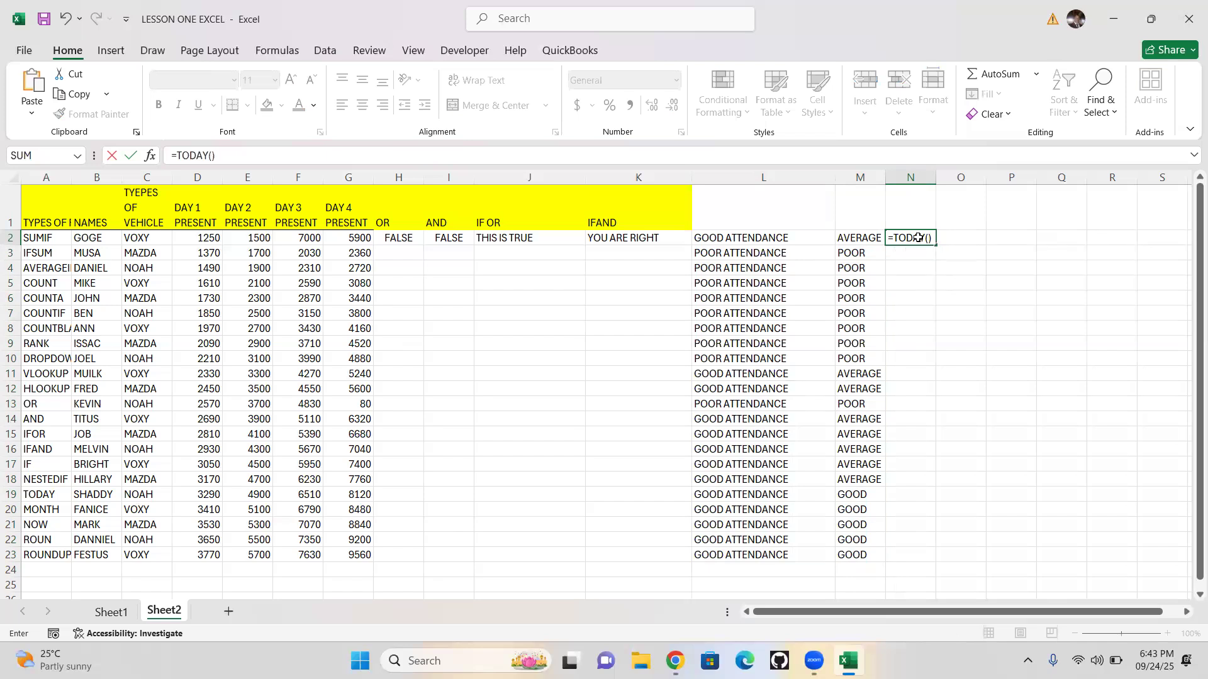
pyautogui.press('Return')
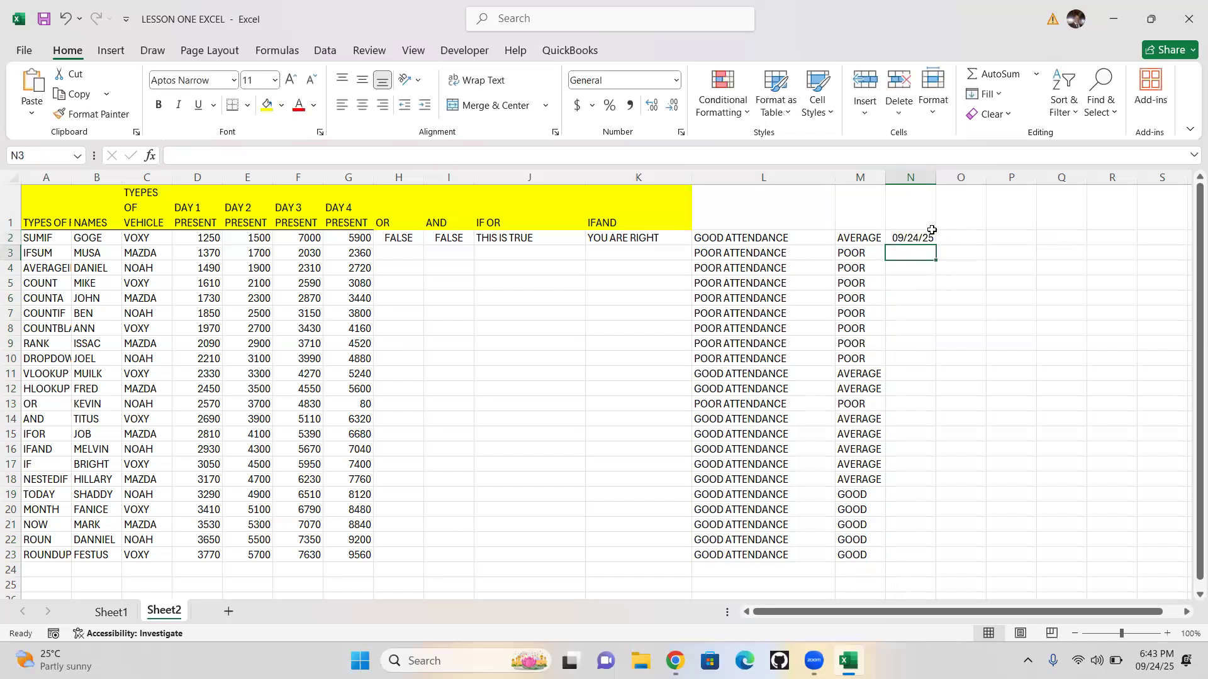
pyautogui.moveTo(938, 174); pyautogui.dragTo(981, 193)
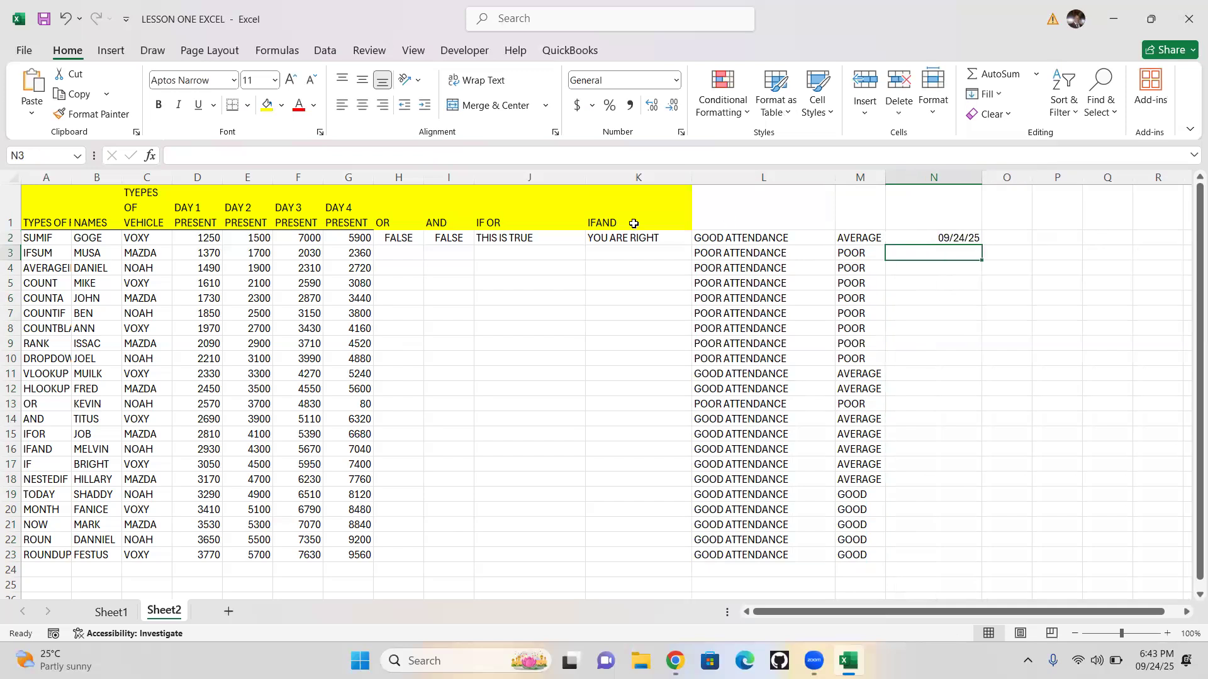
pyautogui.click(959, 240)
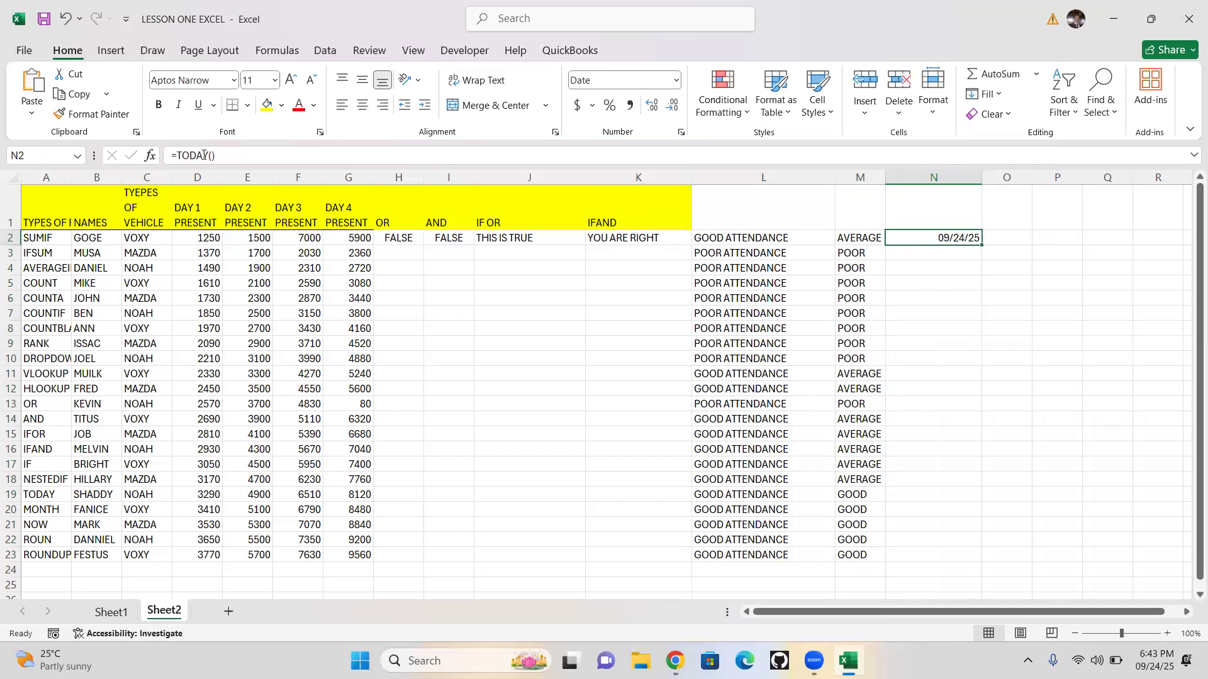
pyautogui.press('Right')
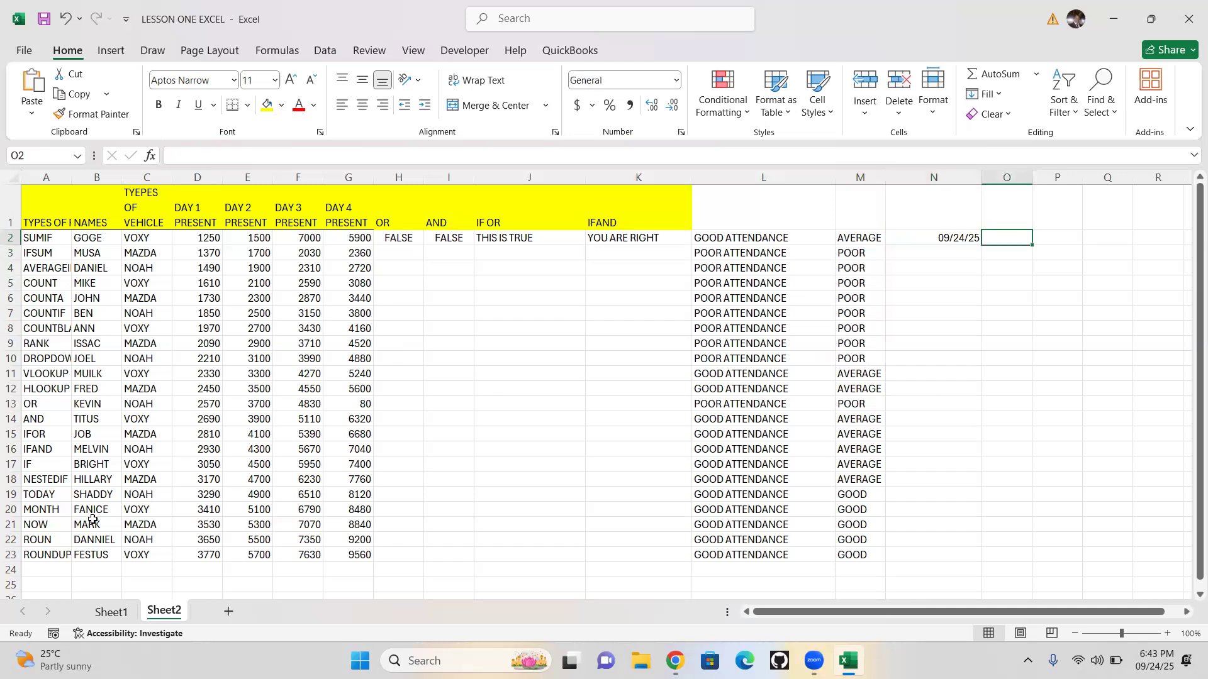
pyautogui.click(938, 476)
pyautogui.write('=')
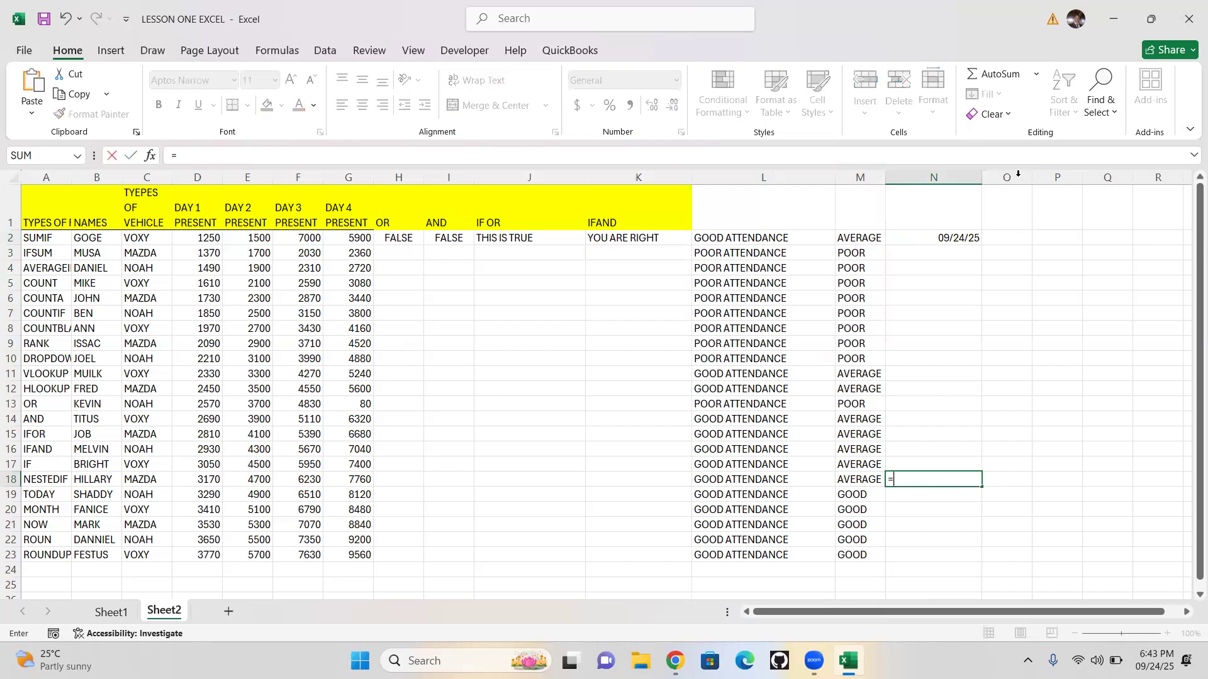
pyautogui.press('Escape')
# - Enter =MONTH(N2) in O2 to extract the month number from the date in N2
pyautogui.click(1009, 244)
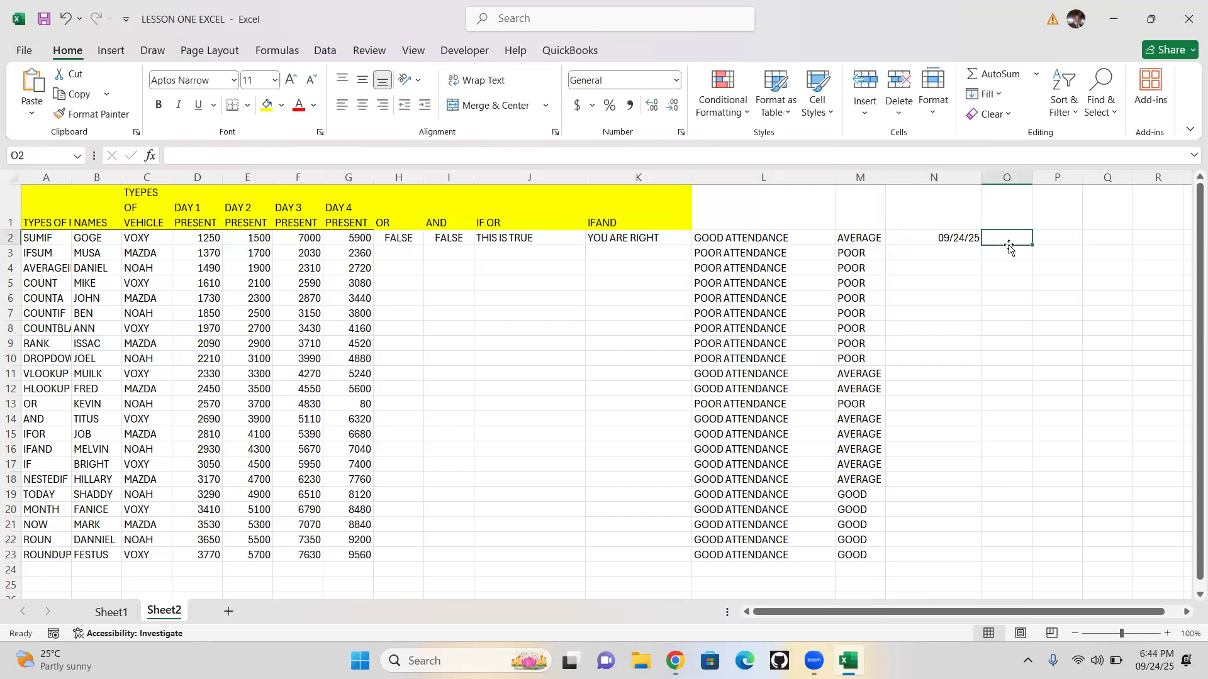
pyautogui.write('=M')
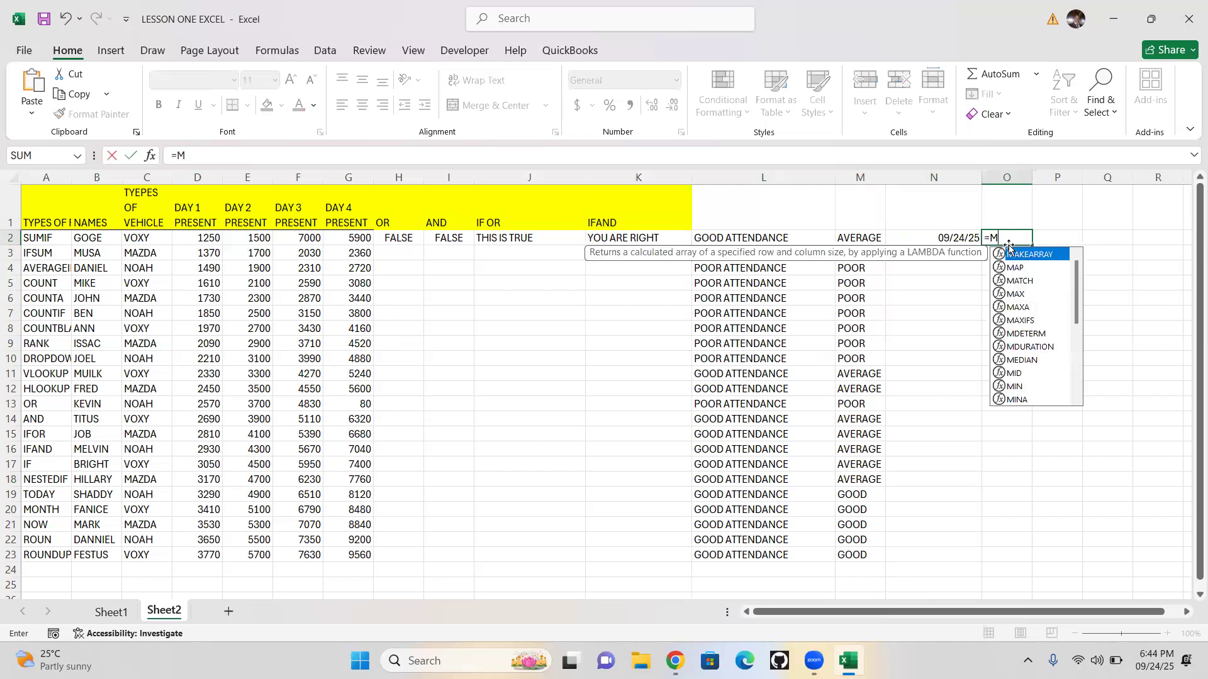
pyautogui.write('ONTH*')
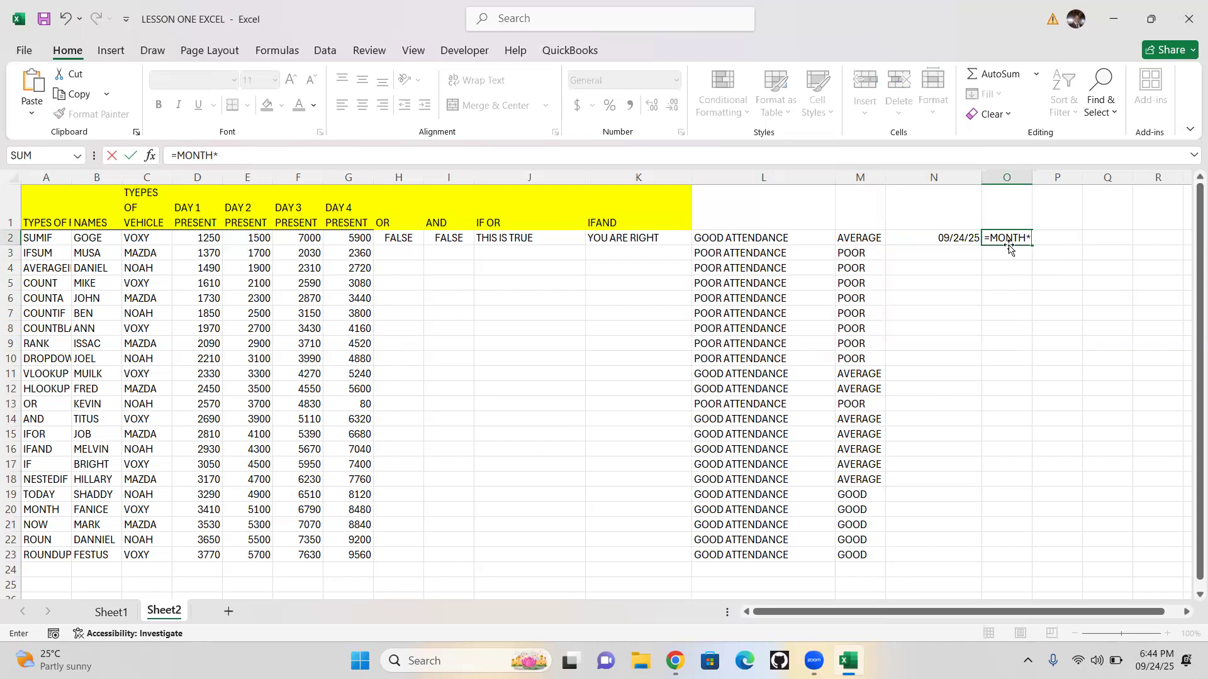
pyautogui.press('BackSpace')
pyautogui.write('(')
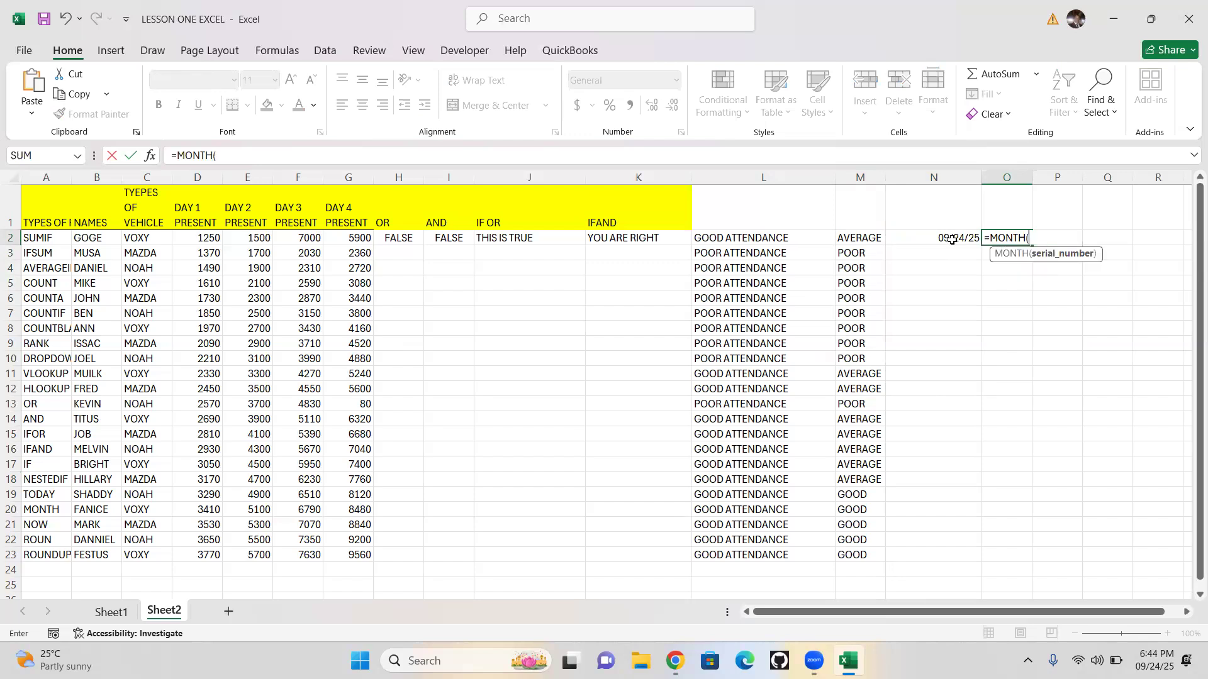
pyautogui.click(953, 240)
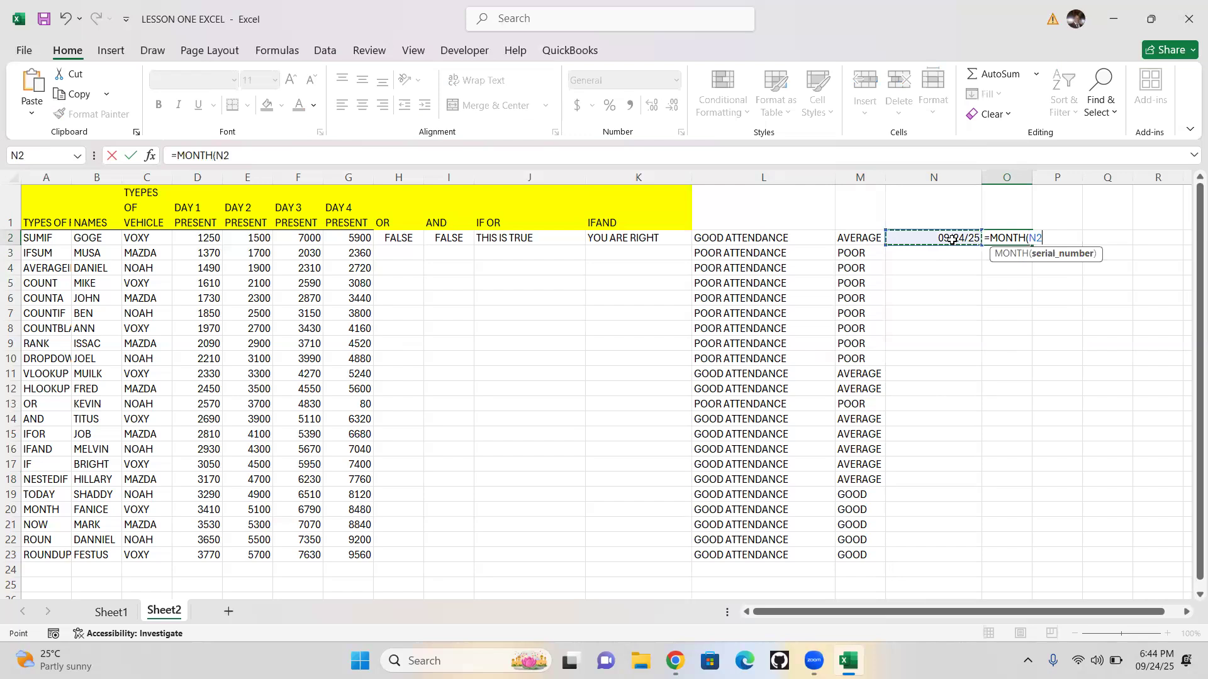
pyautogui.write(')')
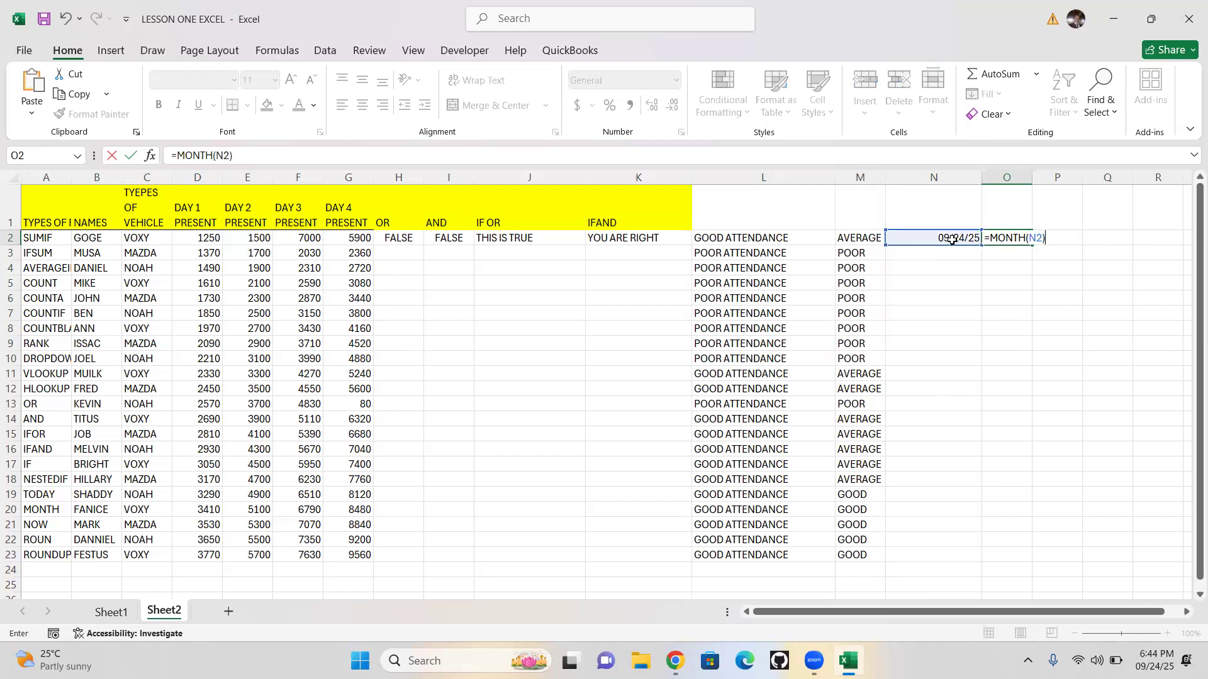
pyautogui.press('Return')
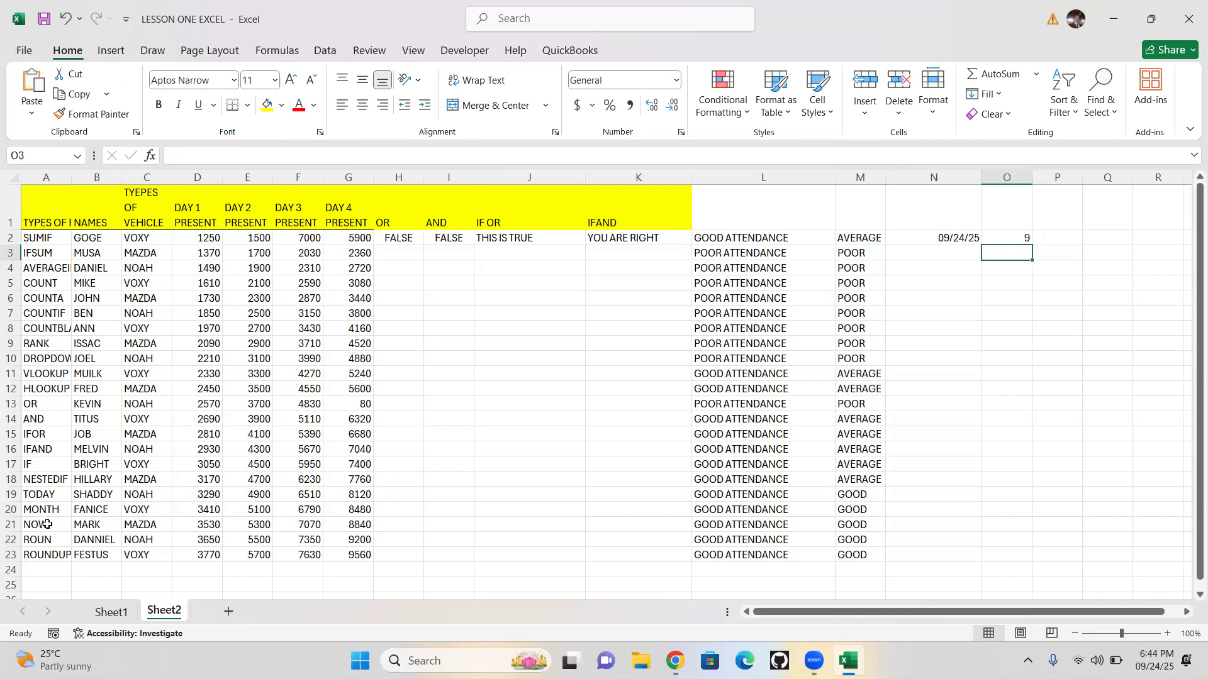
# - Enter =NOW() in P2 to return the current date and time
pyautogui.click(1060, 240)
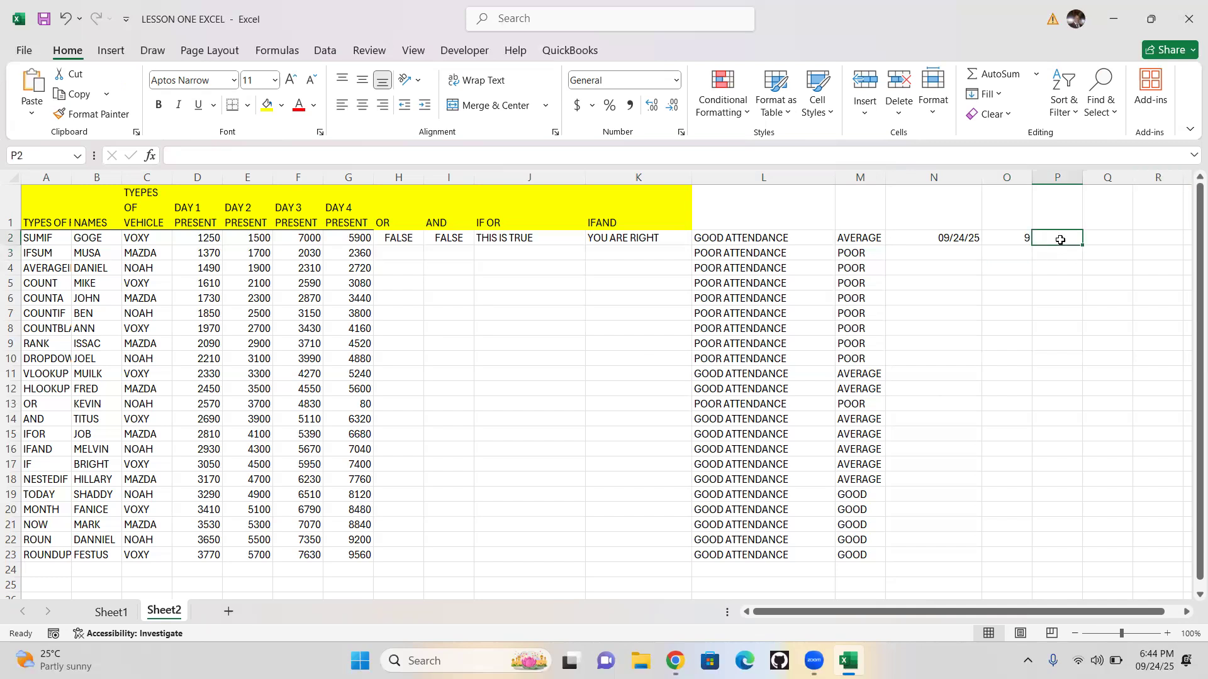
pyautogui.write('=')
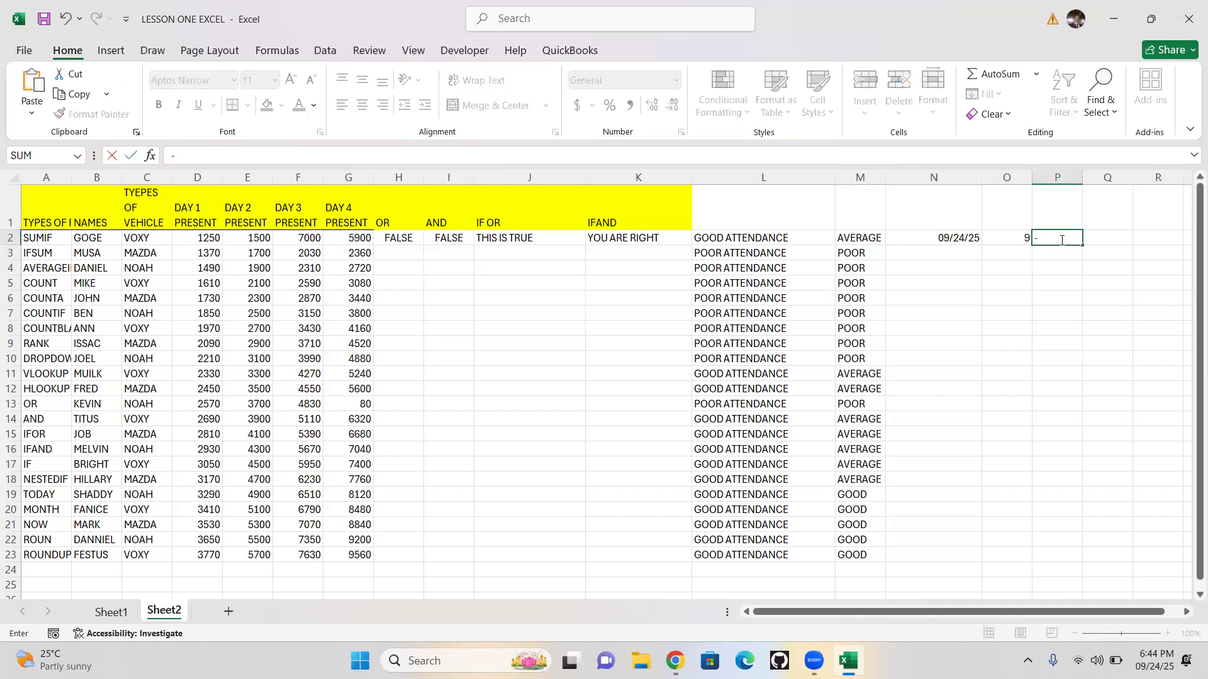
pyautogui.write('NO')
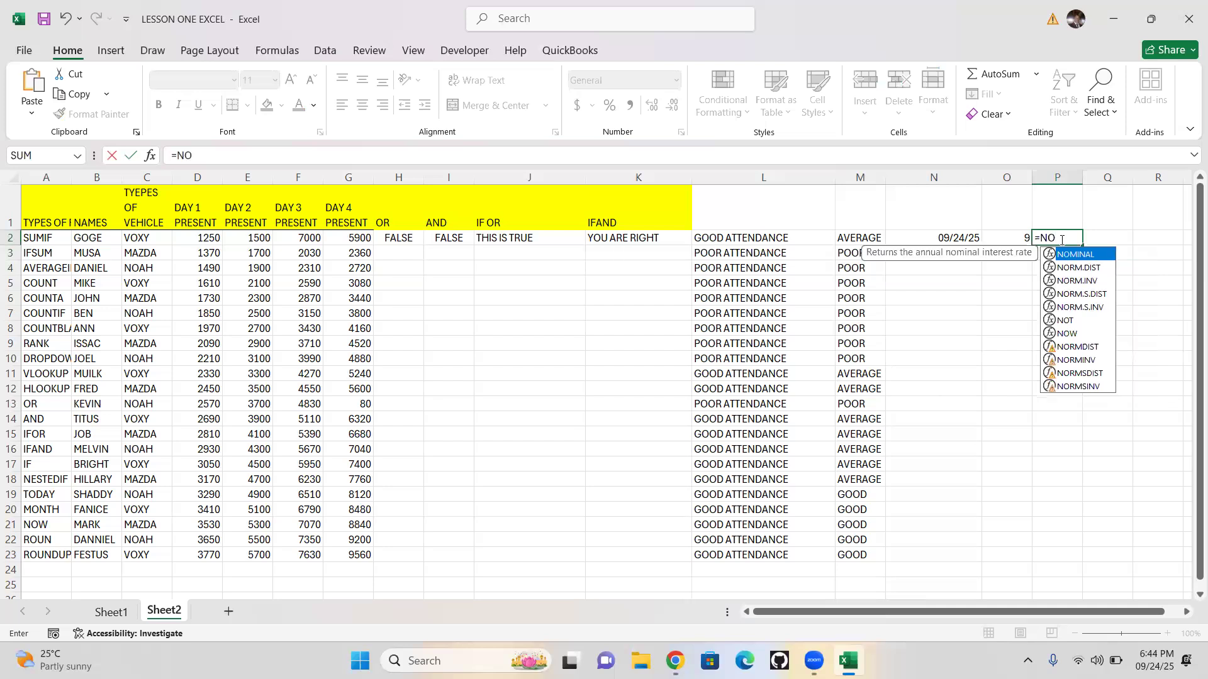
pyautogui.write('W')
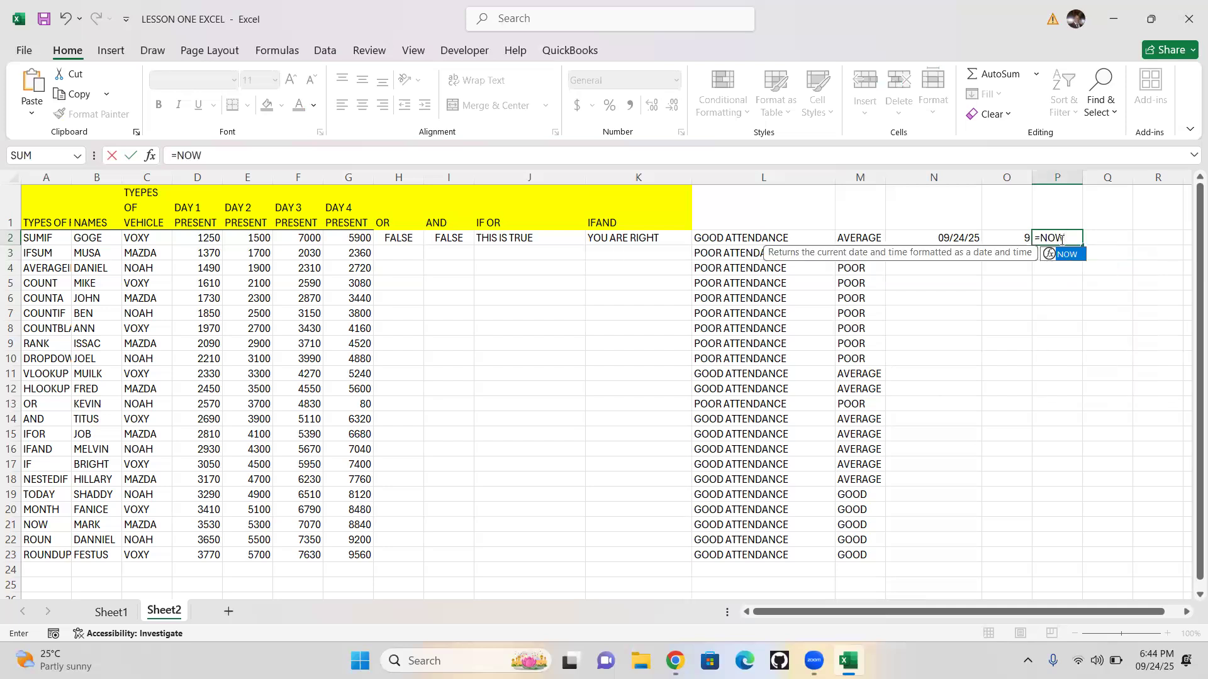
pyautogui.write('()')
pyautogui.press('Return')
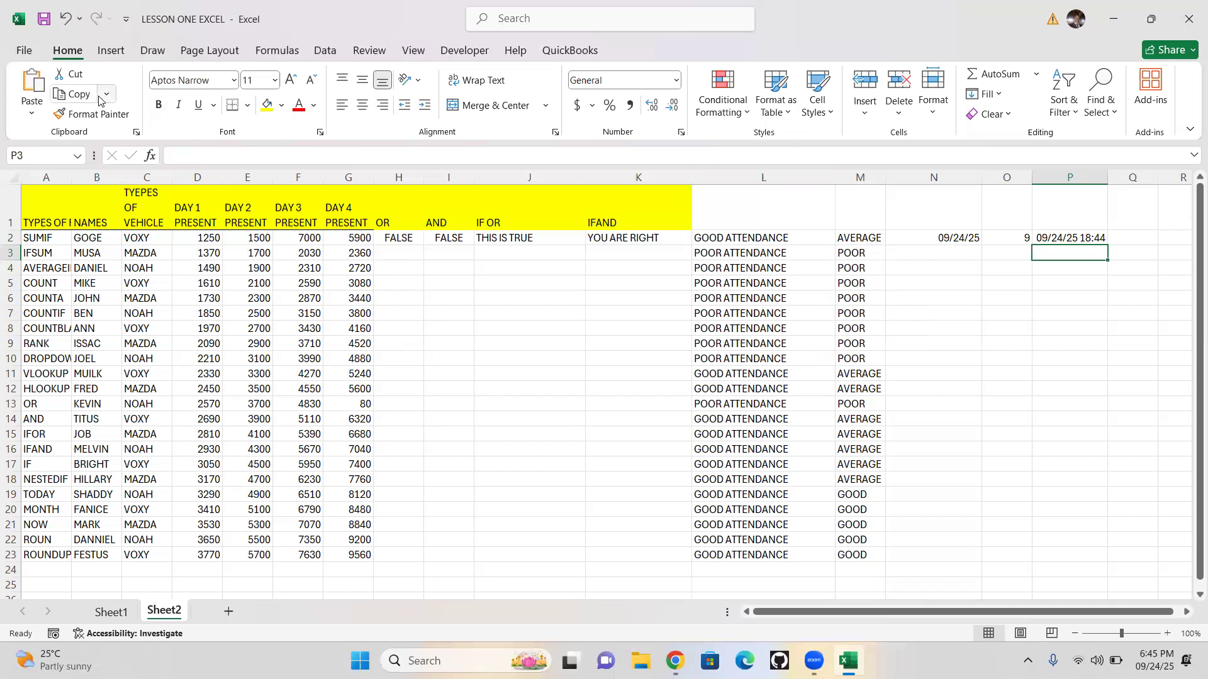
# - Label the IF and NESTEDIF columns by linking header L1 to A17 and header M1 to A18
pyautogui.click(760, 215)
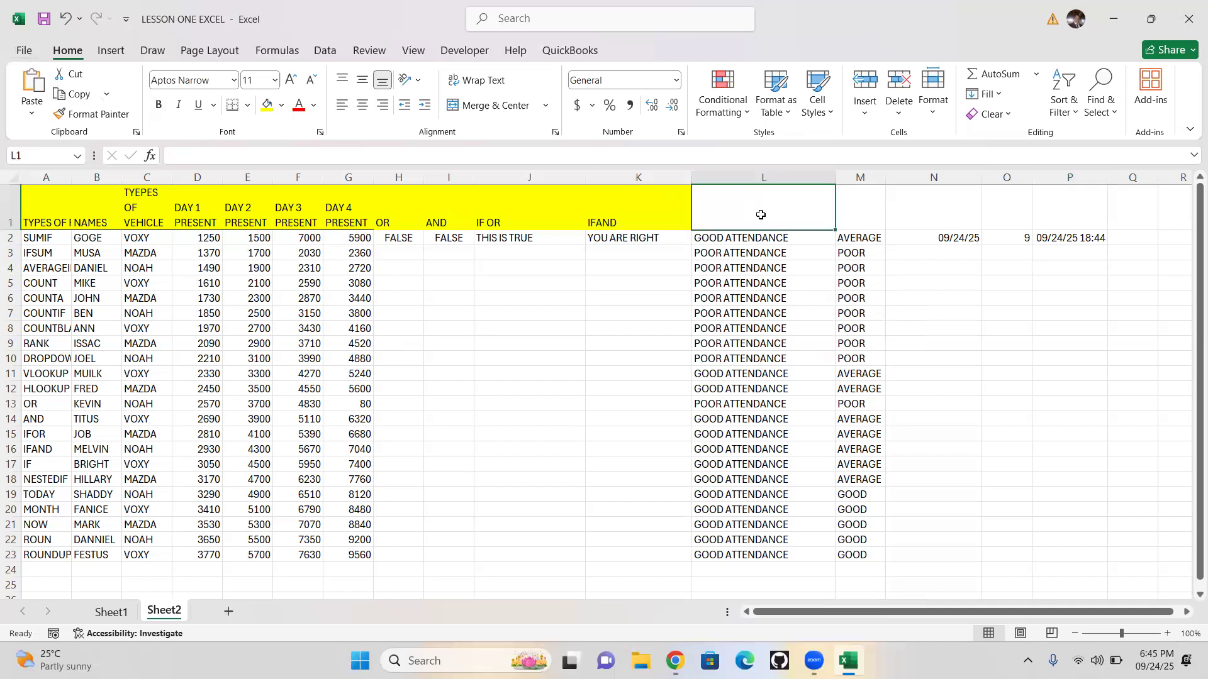
pyautogui.write('=')
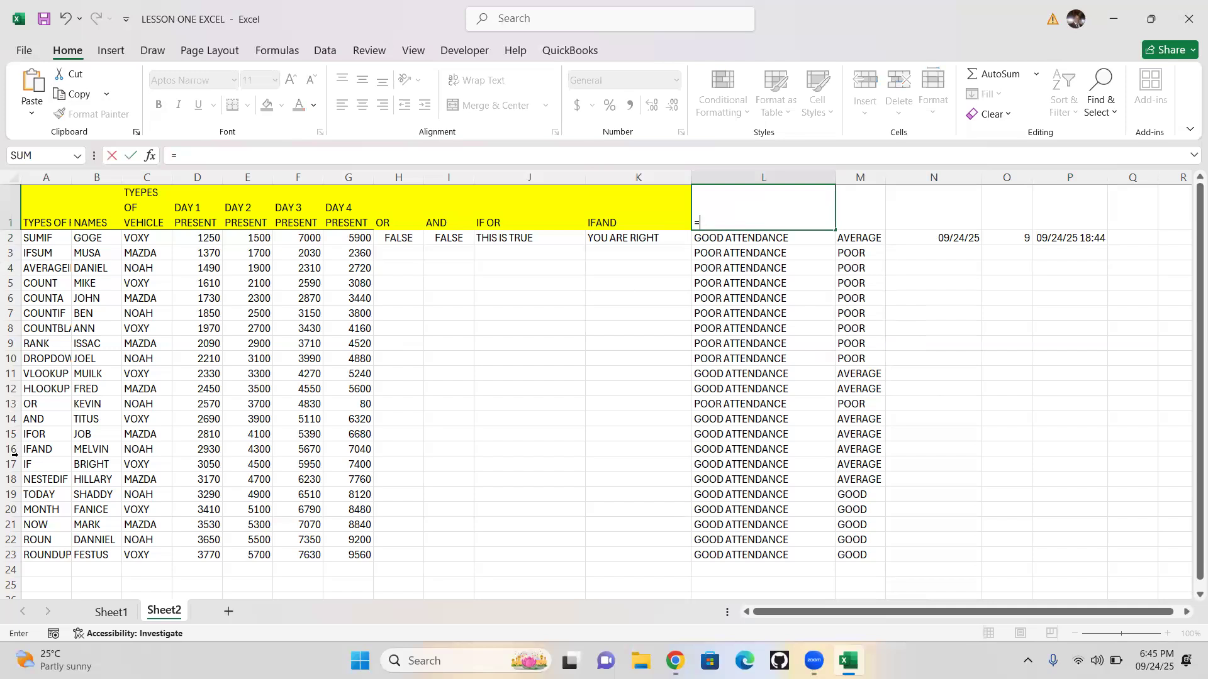
pyautogui.click(40, 469)
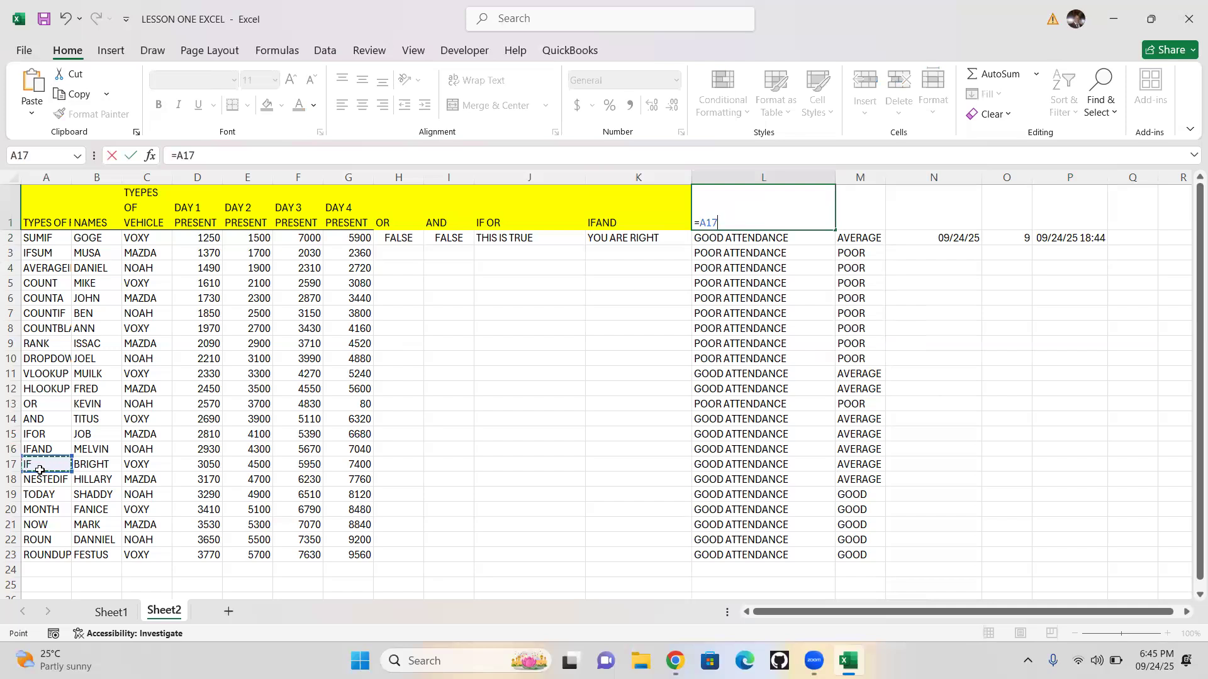
pyautogui.press('Return')
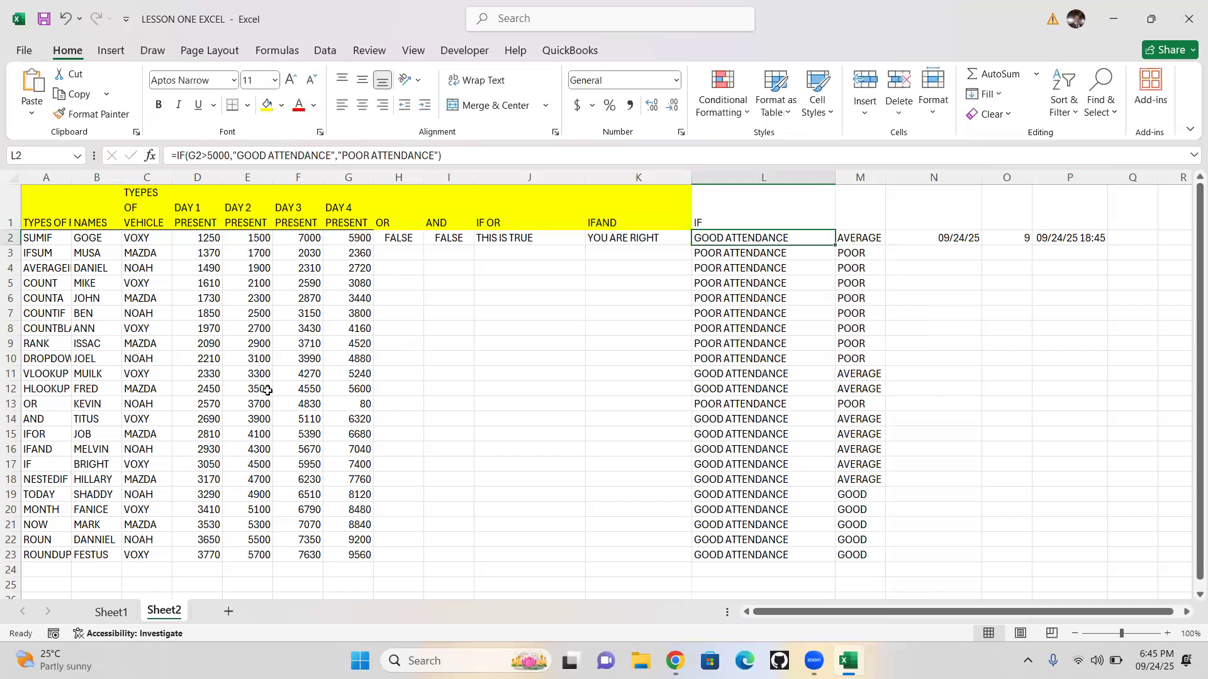
pyautogui.click(858, 212)
pyautogui.write('=')
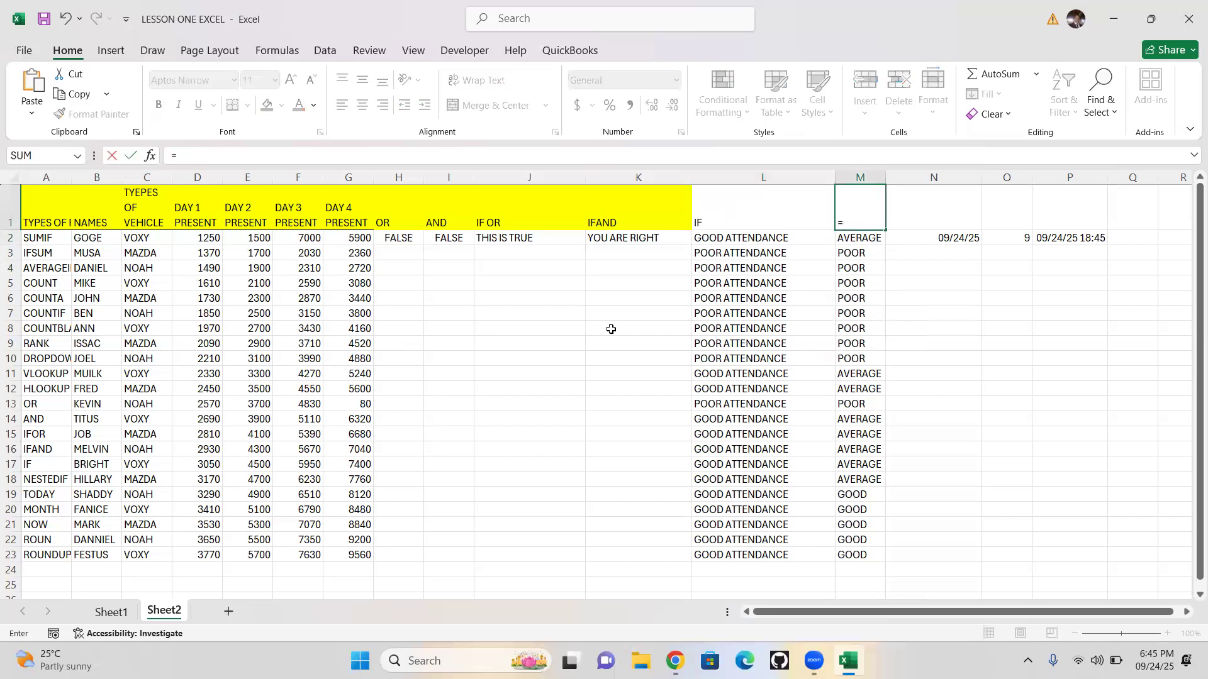
pyautogui.click(49, 481)
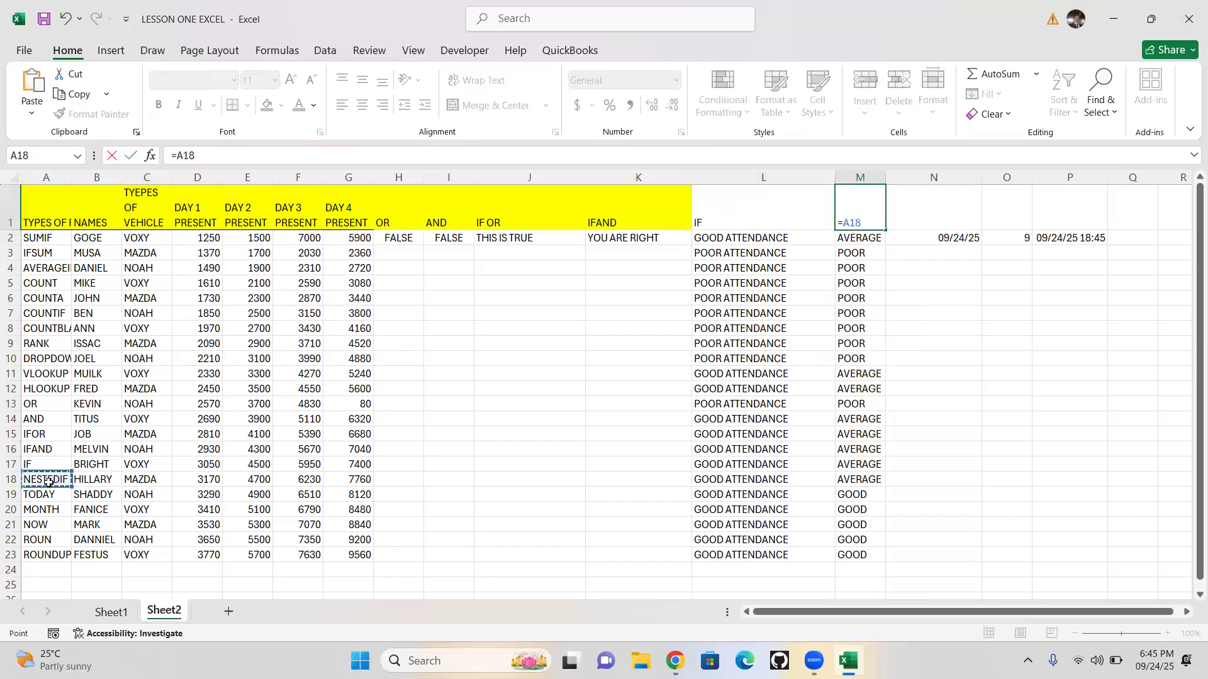
pyautogui.press('Return')
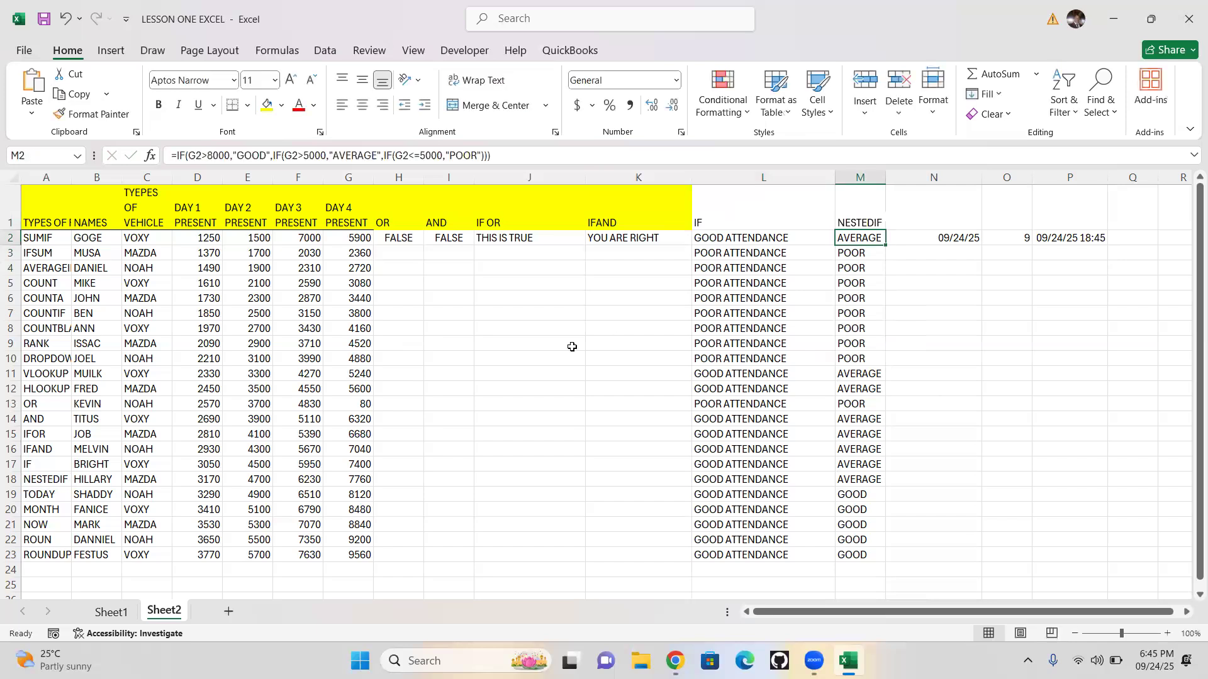
# - Link header N1 to the TODAY entry in A19 and point header O1 at the MONTH entry in A20
pyautogui.click(929, 202)
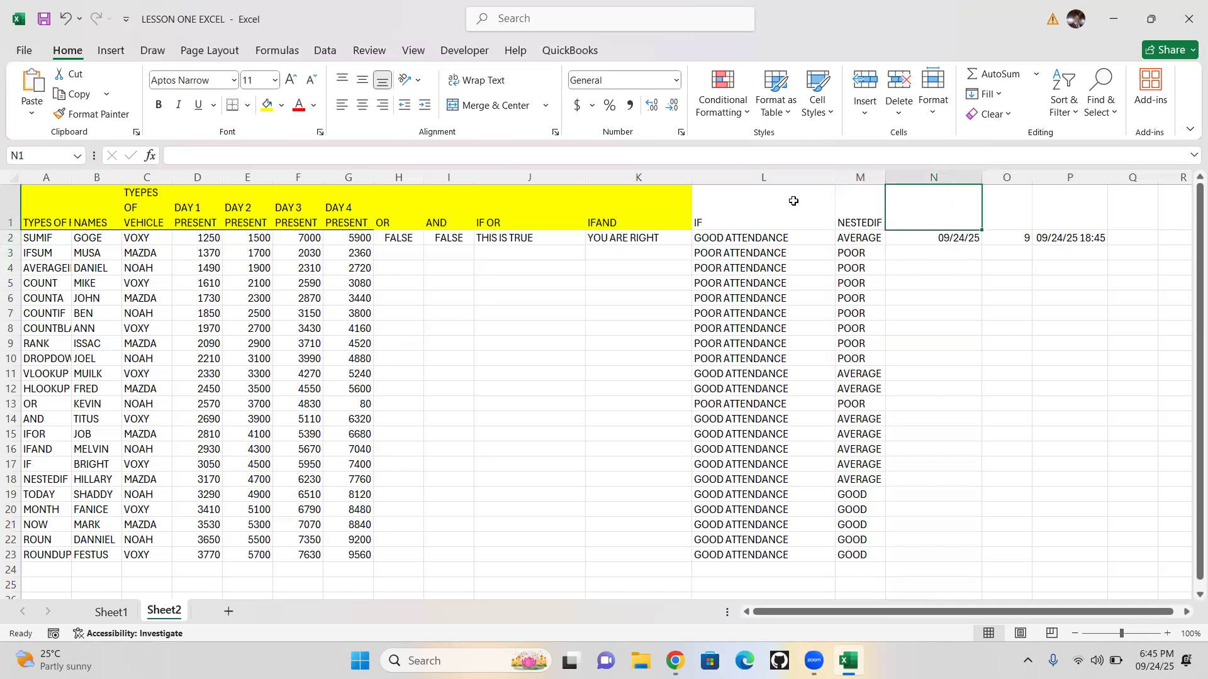
pyautogui.write('=')
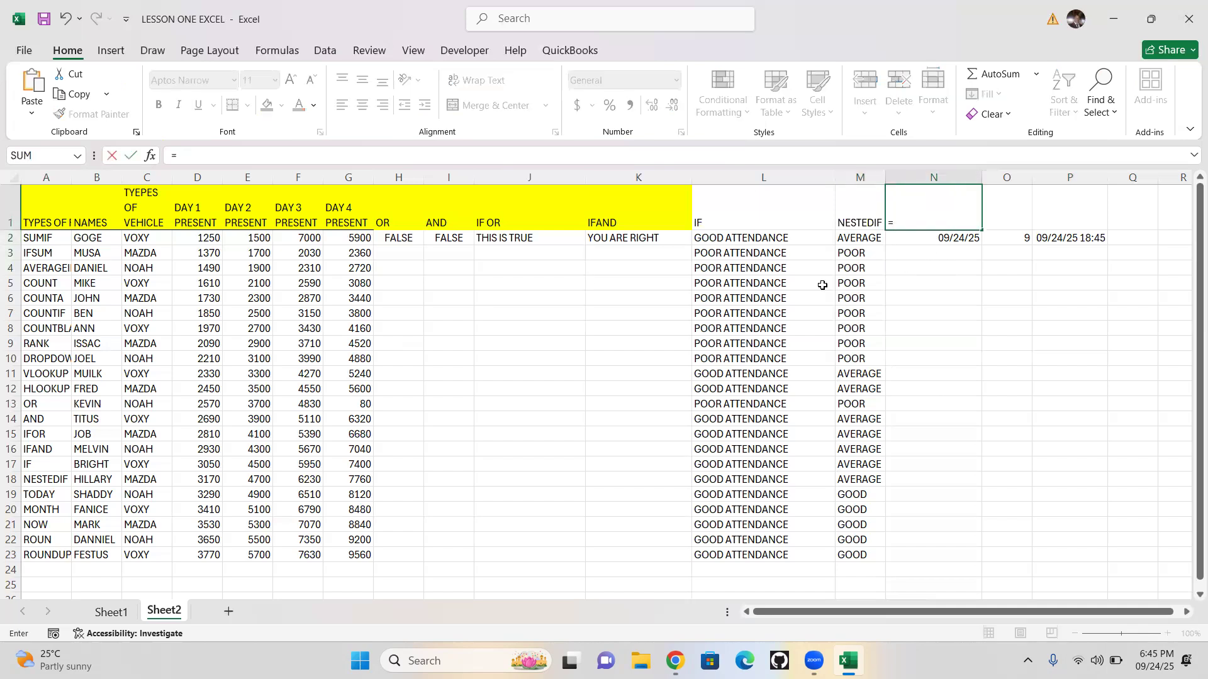
pyautogui.click(42, 493)
pyautogui.press('Return')
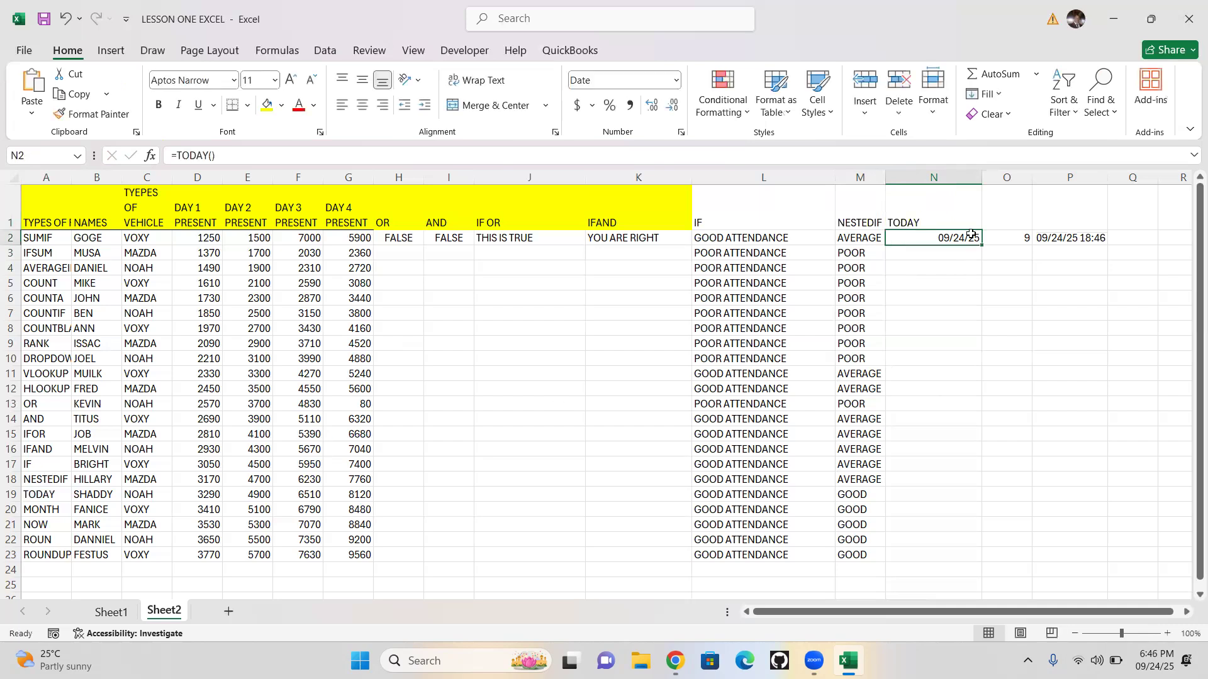
pyautogui.click(997, 204)
pyautogui.write('=')
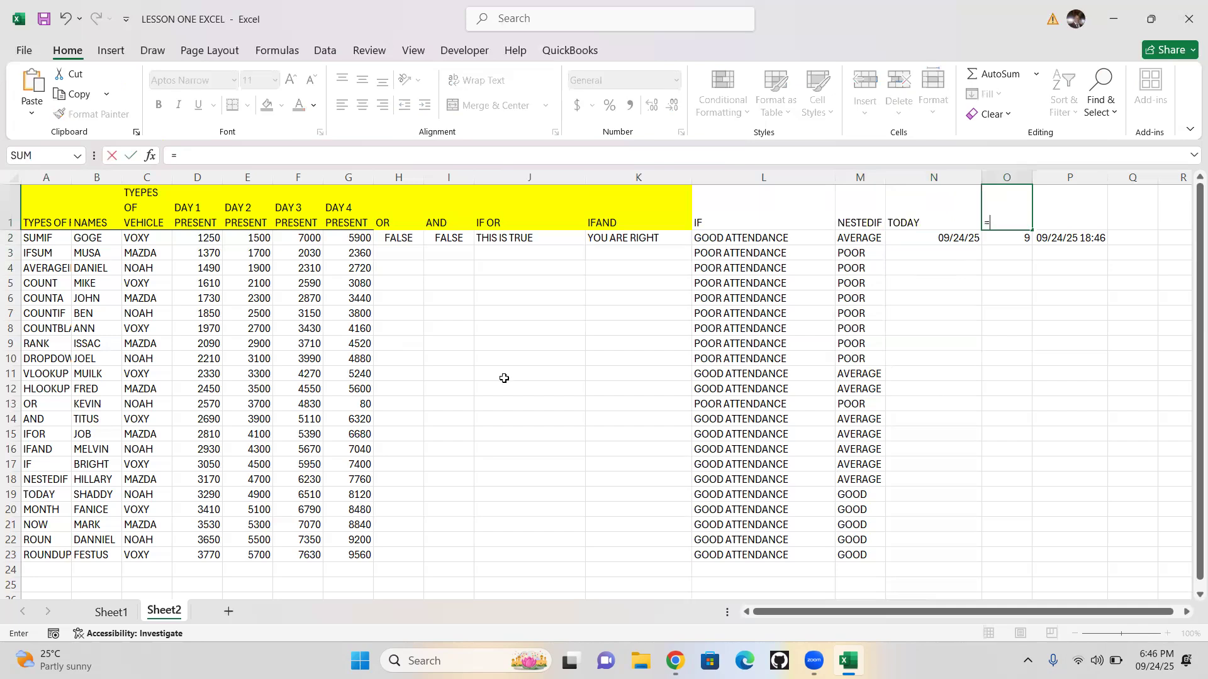
pyautogui.click(50, 513)
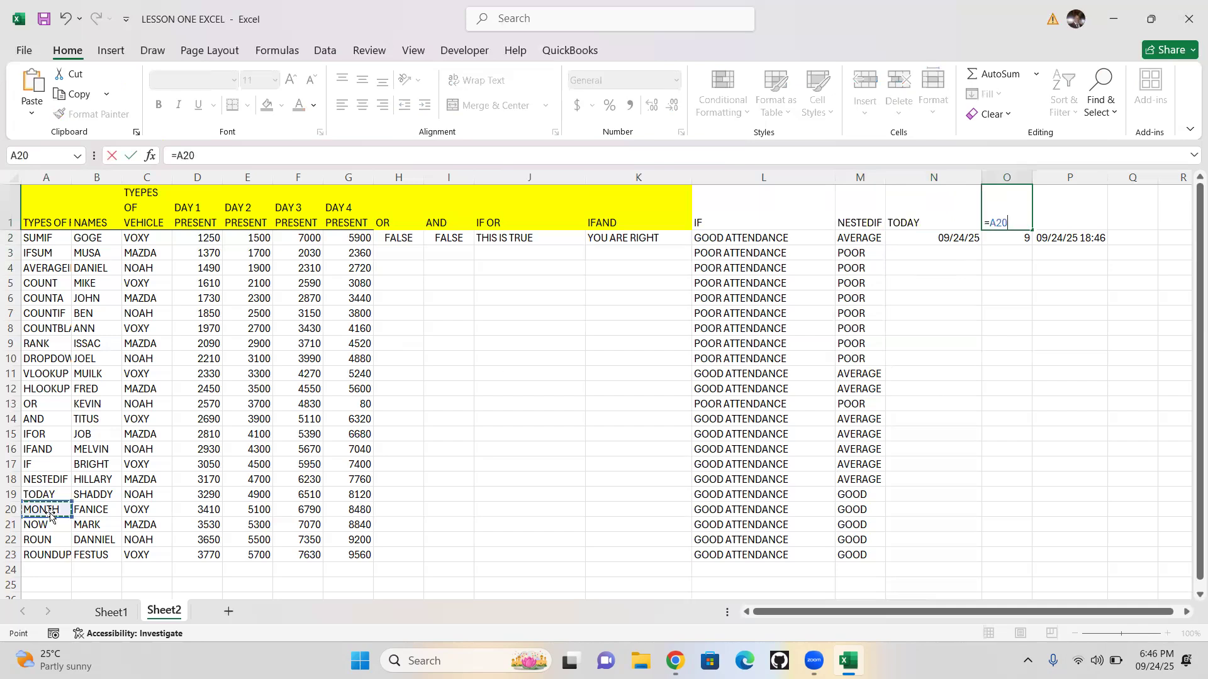